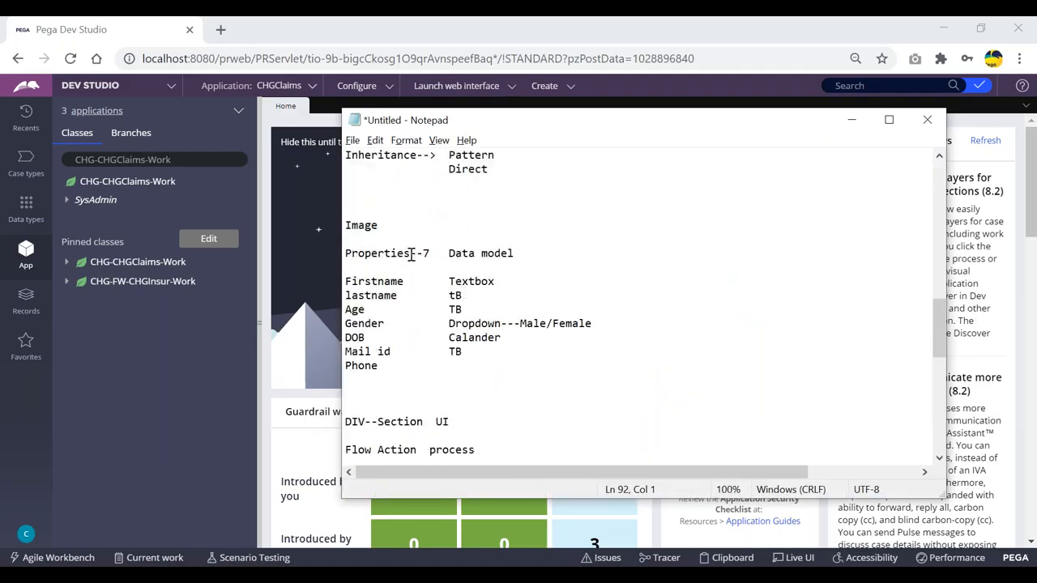
- Review the notes on the properties data model, section, flow action and flow, and put the Notepad window away
{"action": "left_click_drag", "start_coordinate": [515, 253], "coordinate": [448, 253]}
{"action": "left_click", "coordinate": [561, 266]}
{"action": "scroll", "coordinate": [503, 343], "scroll_direction": "down", "scroll_amount": 1}
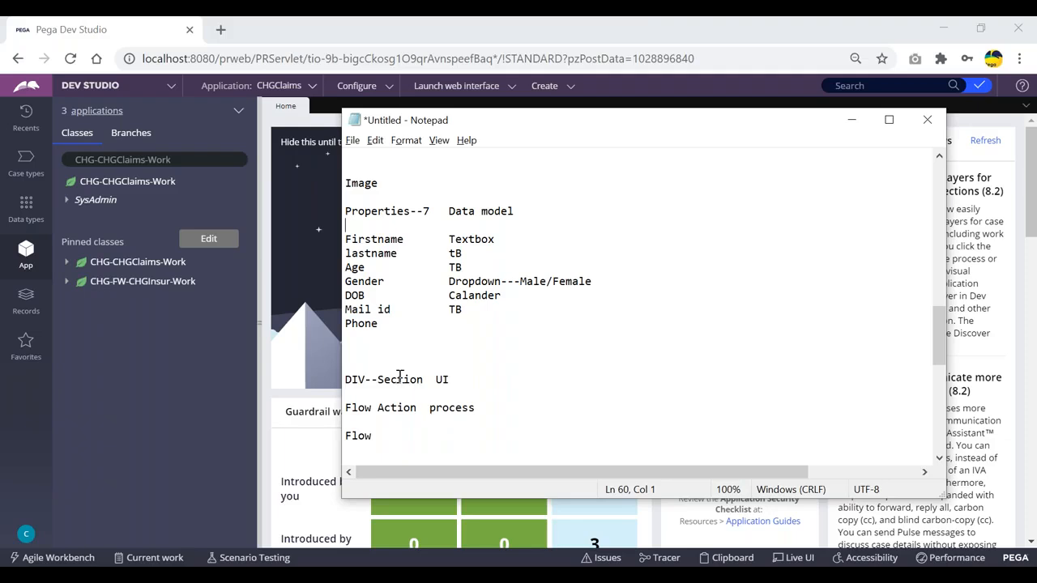
{"action": "left_click_drag", "start_coordinate": [416, 408], "coordinate": [337, 402]}
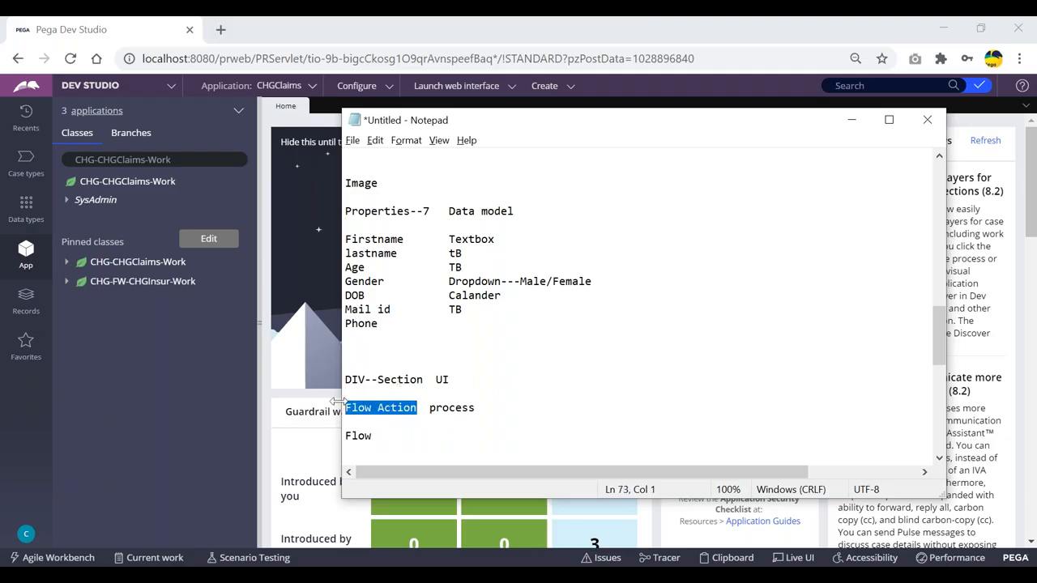
{"action": "left_click", "coordinate": [392, 434]}
{"action": "double_click", "coordinate": [359, 436]}
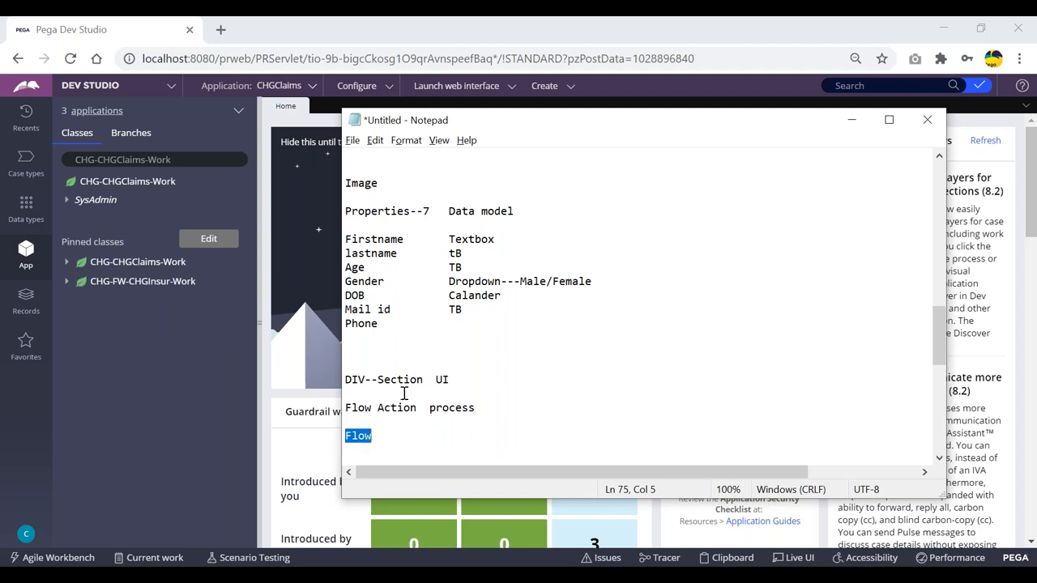
{"action": "left_click", "coordinate": [390, 437]}
{"action": "left_click", "coordinate": [853, 120]}
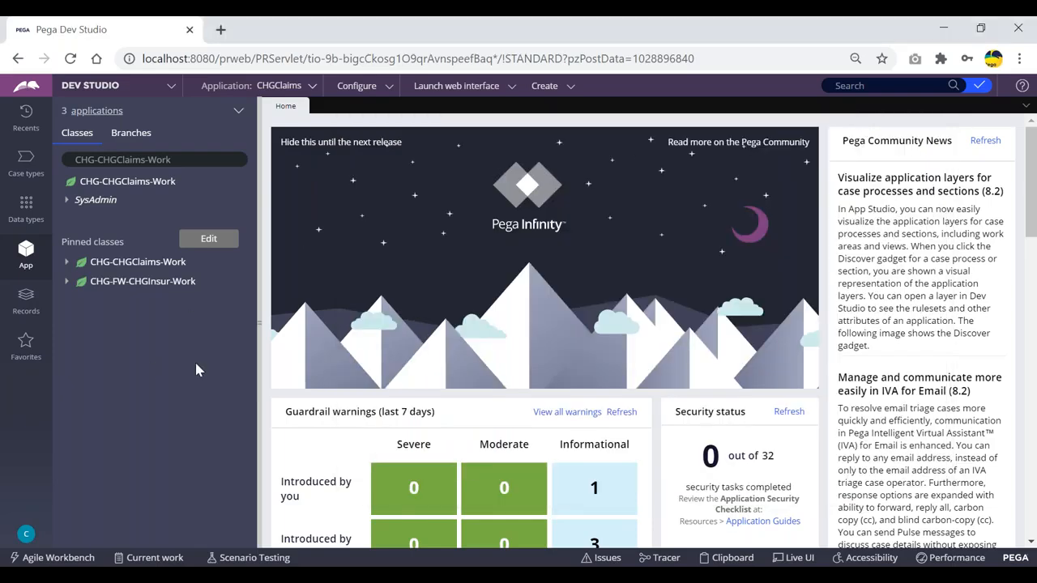
- Open the ClaimsFlow flow rule from the Process rules of the CHG-FW-CHGInsur-Work class
{"action": "left_click", "coordinate": [67, 281]}
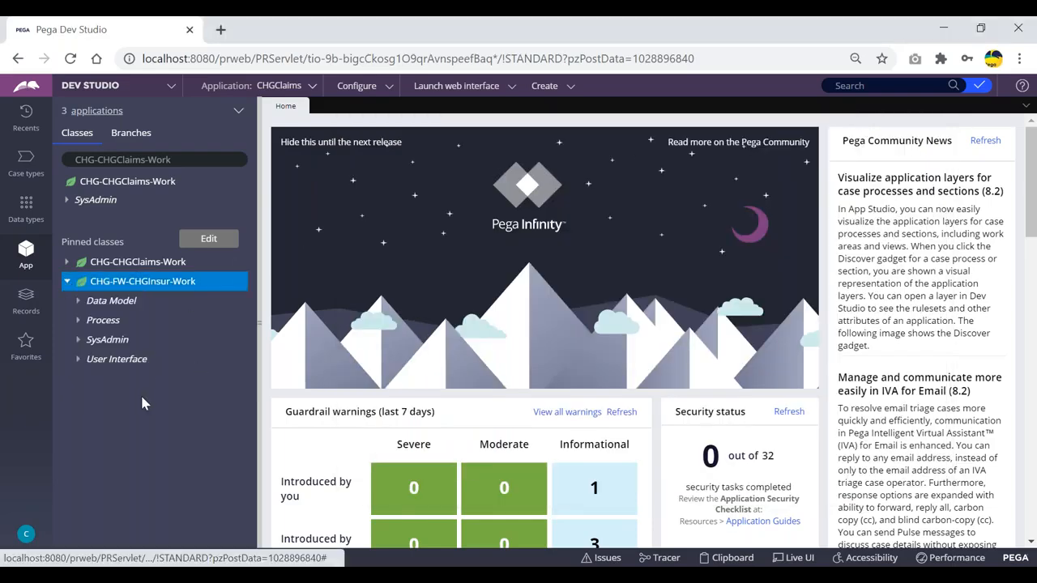
{"action": "left_click", "coordinate": [79, 321]}
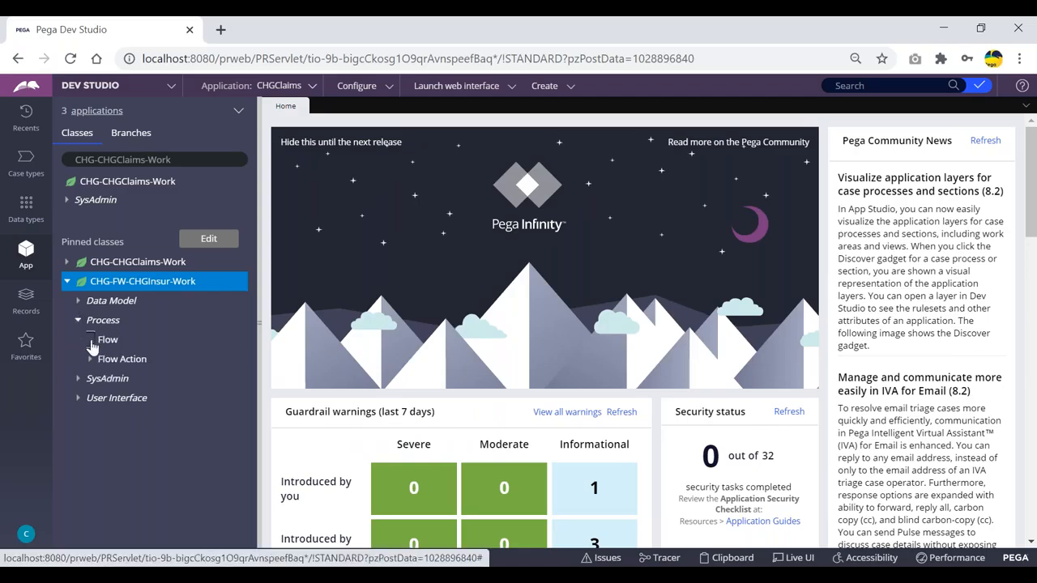
{"action": "left_click", "coordinate": [90, 340]}
{"action": "left_click", "coordinate": [147, 360]}
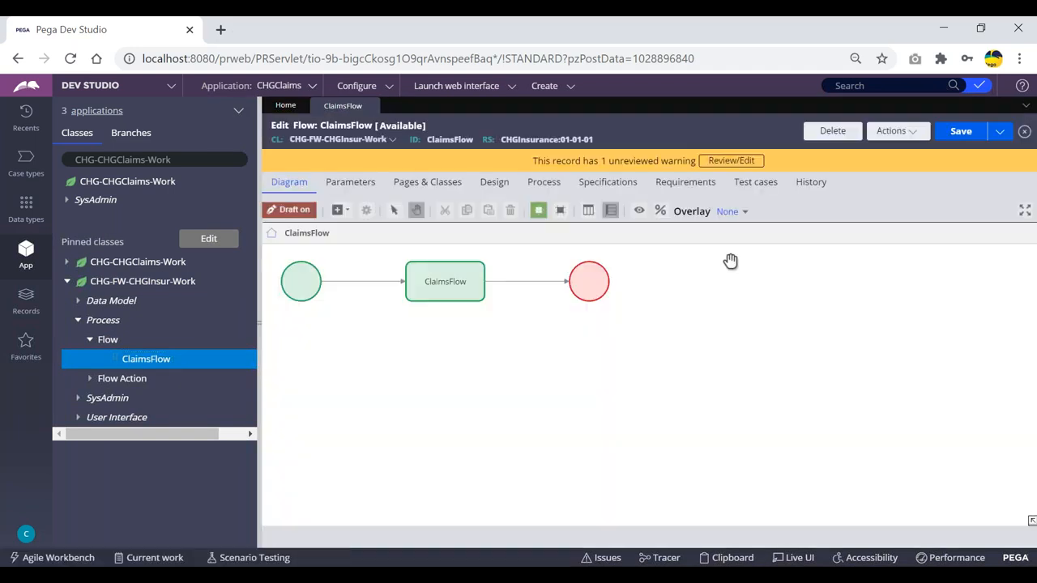
- Check the flow's available actions and process settings, collapse the explorer pane, and return to the flow diagram
{"action": "left_click", "coordinate": [897, 140]}
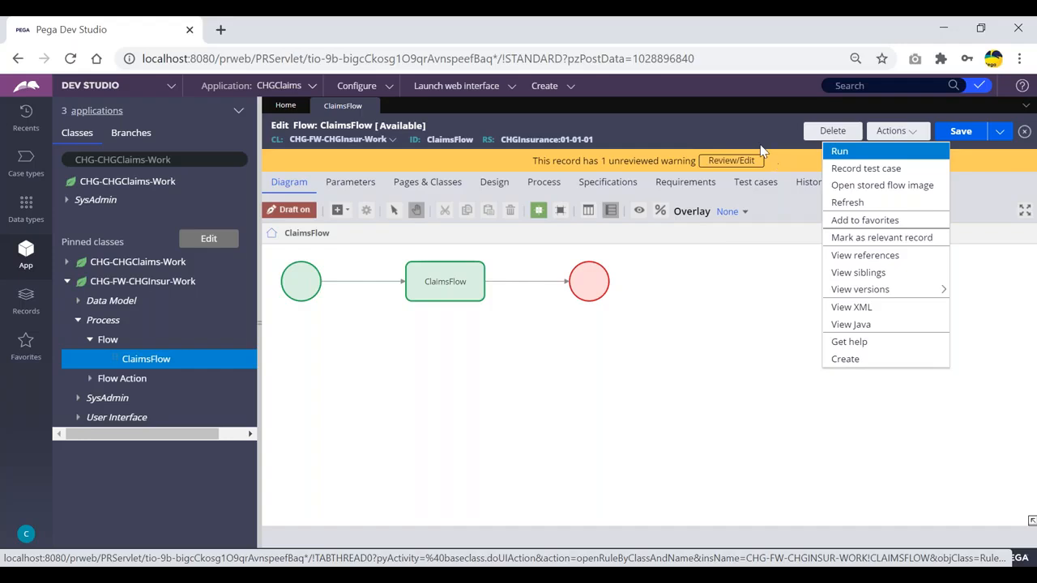
{"action": "left_click", "coordinate": [739, 121]}
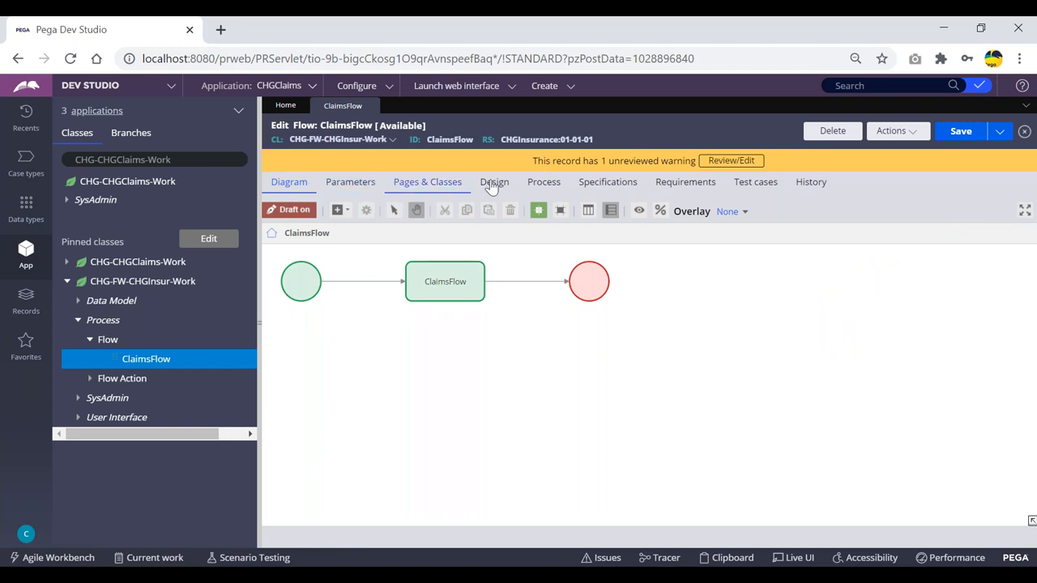
{"action": "left_click", "coordinate": [544, 181]}
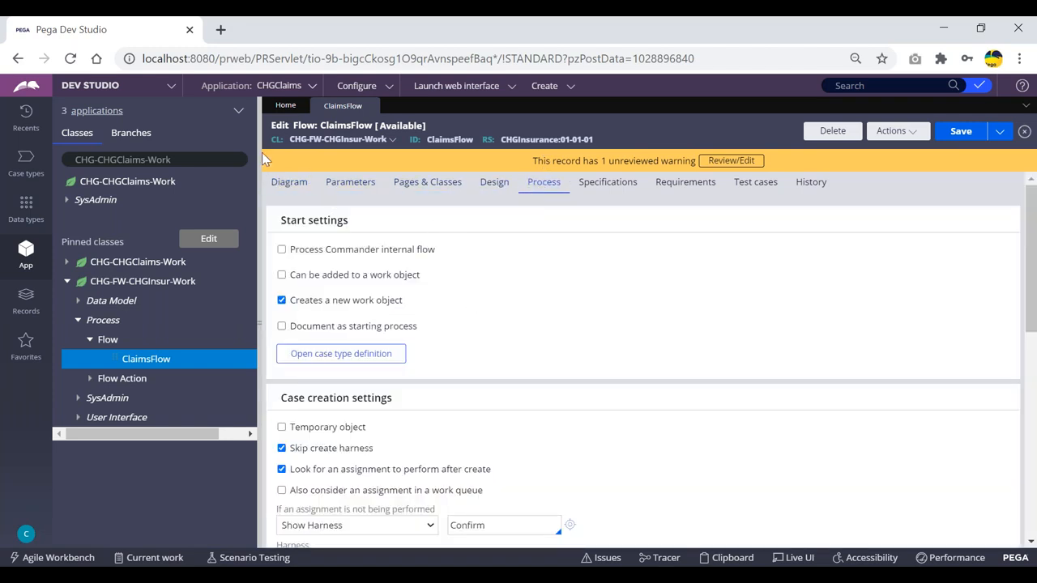
{"action": "left_click_drag", "start_coordinate": [262, 153], "coordinate": [58, 162]}
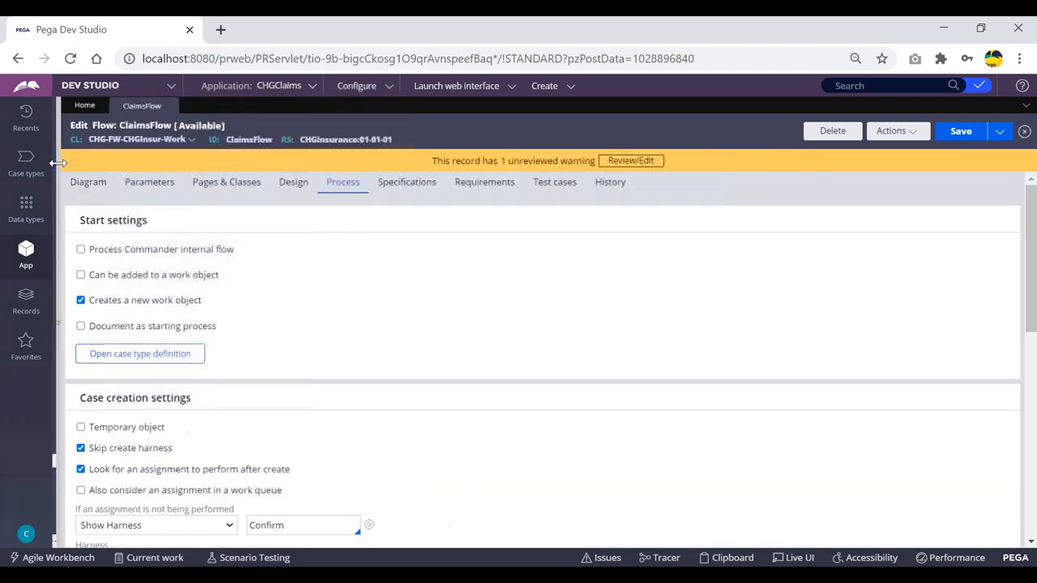
{"action": "left_click", "coordinate": [89, 182]}
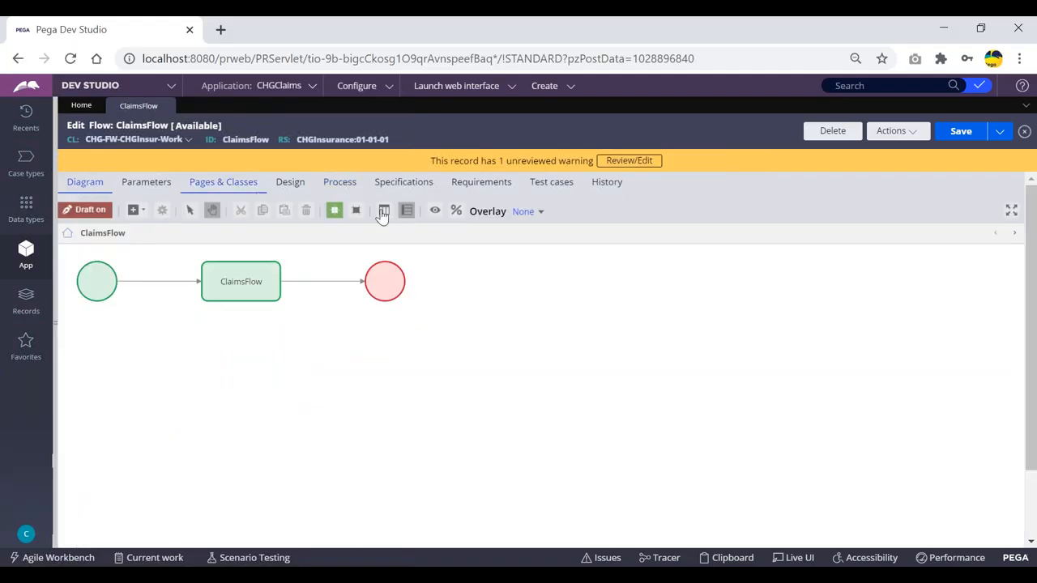
- Read the details of the flow's unreviewed draft mode warning and dismiss them
{"action": "left_click_drag", "start_coordinate": [431, 160], "coordinate": [665, 166]}
{"action": "left_click", "coordinate": [709, 163]}
{"action": "left_click", "coordinate": [629, 162]}
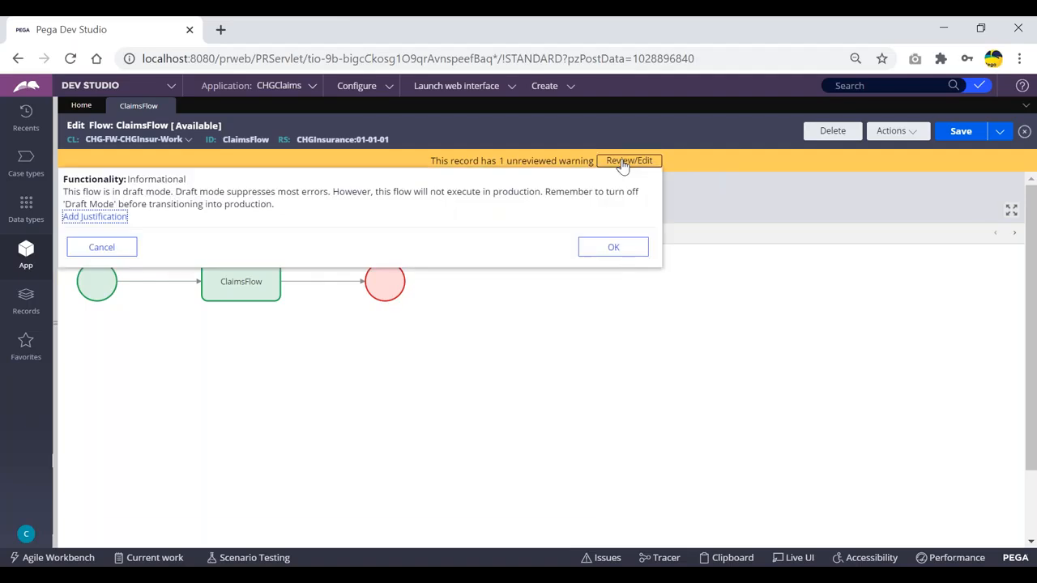
{"action": "left_click_drag", "start_coordinate": [73, 194], "coordinate": [171, 194]}
{"action": "left_click", "coordinate": [278, 216]}
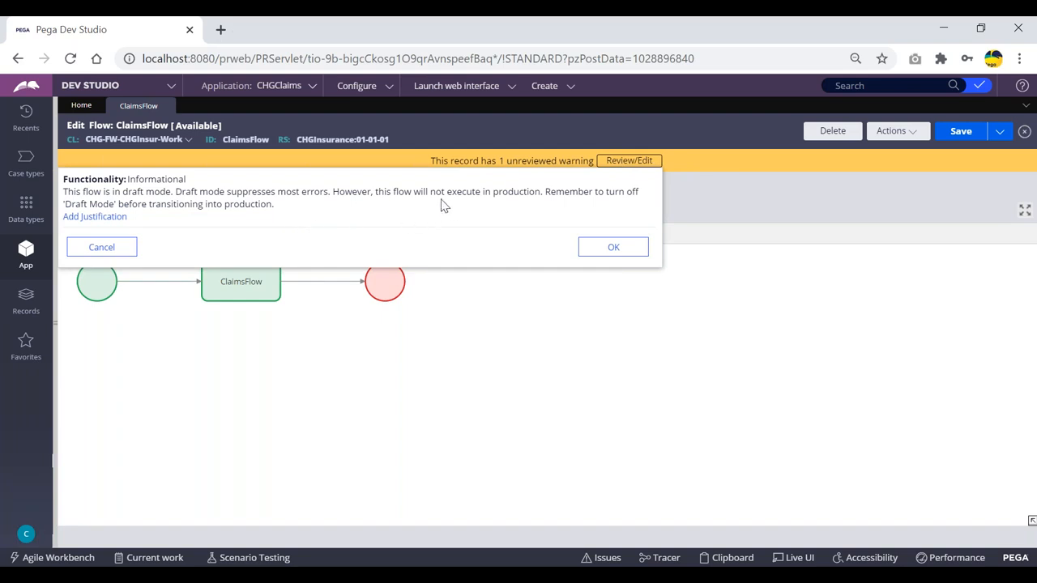
{"action": "left_click_drag", "start_coordinate": [377, 193], "coordinate": [540, 194]}
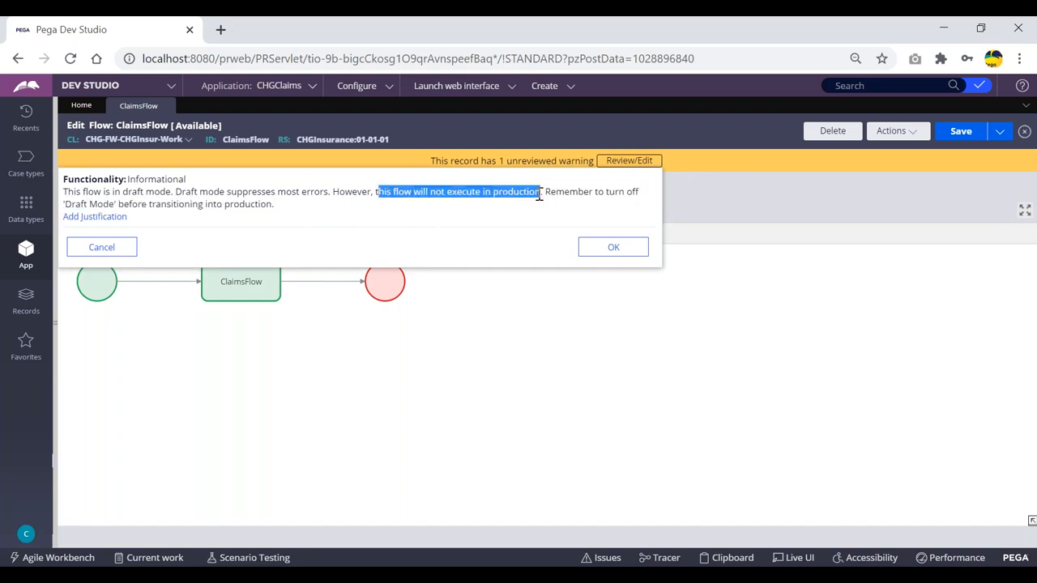
{"action": "left_click", "coordinate": [613, 248]}
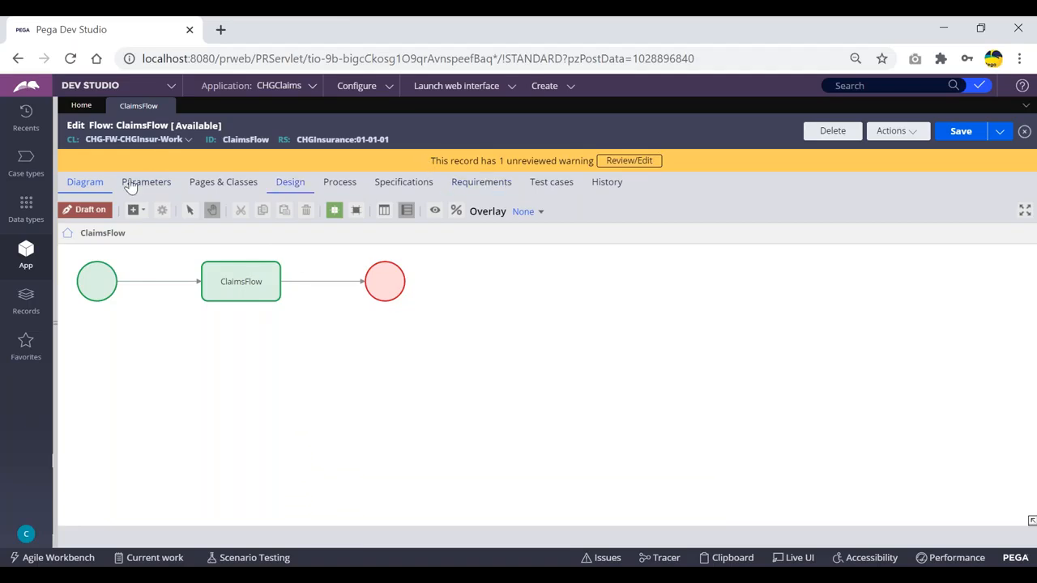
{"action": "left_click", "coordinate": [623, 165]}
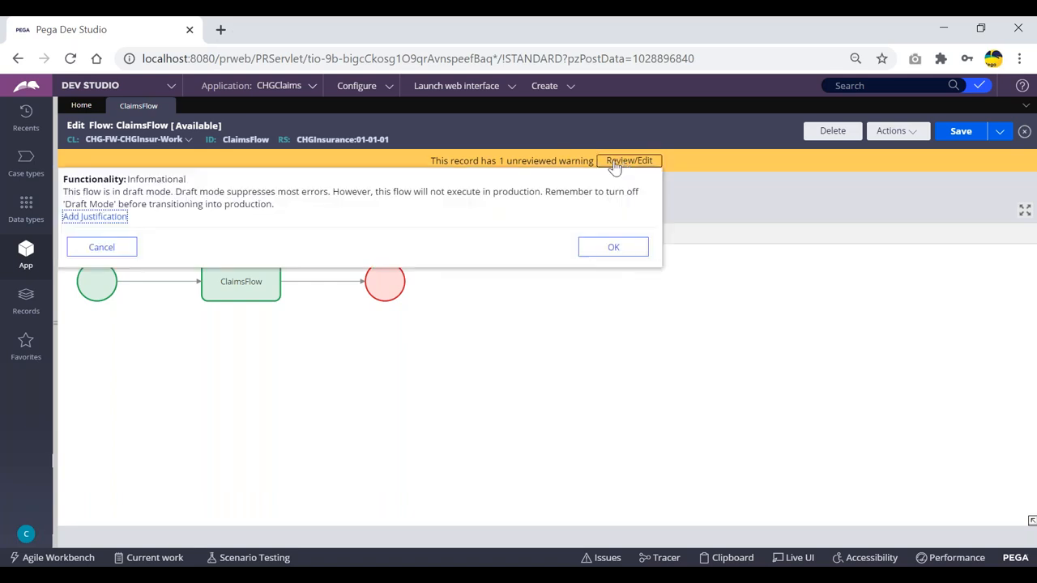
{"action": "left_click_drag", "start_coordinate": [74, 192], "coordinate": [172, 192]}
{"action": "left_click", "coordinate": [630, 253]}
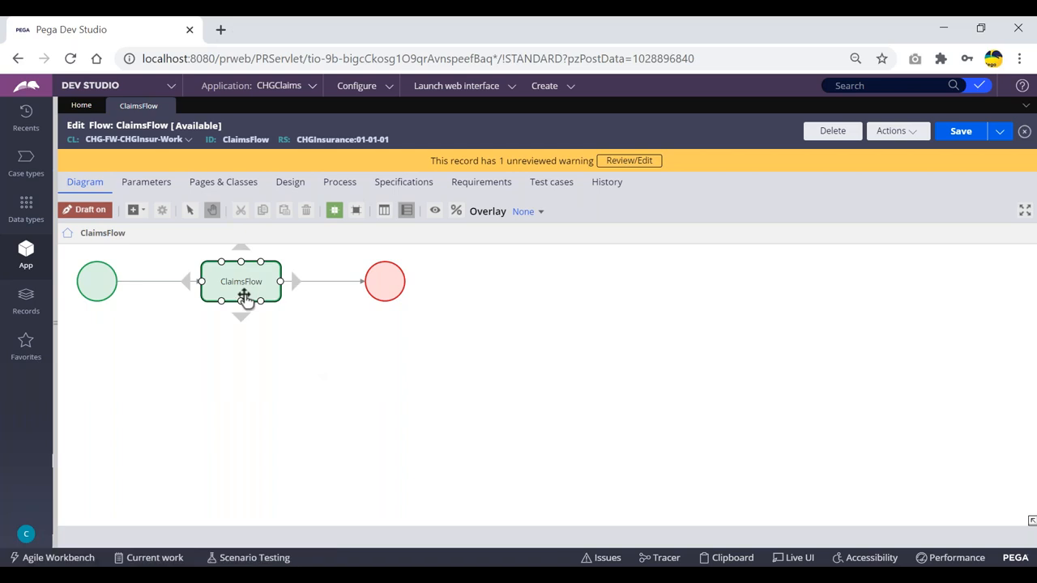
- Turn off draft mode for the ClaimsFlow flow and save the rule
{"action": "left_click", "coordinate": [90, 214]}
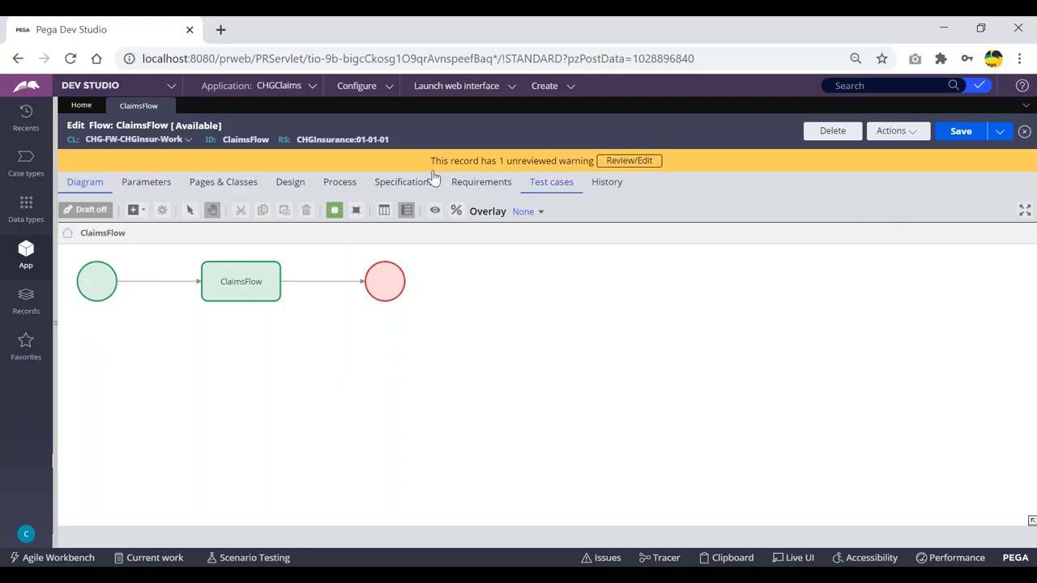
{"action": "left_click", "coordinate": [968, 133]}
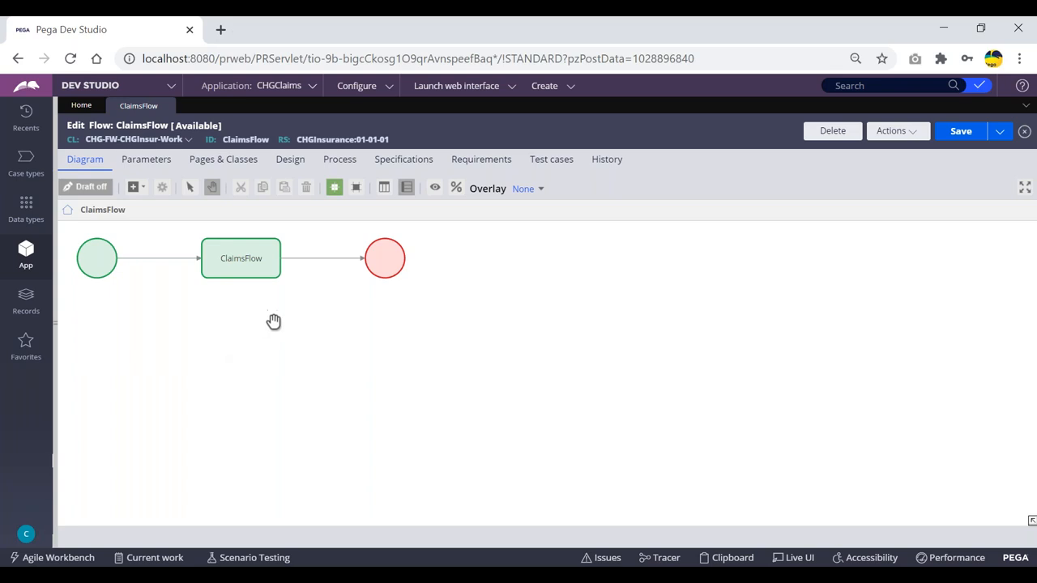
- Turn draft mode on, realign the ClaimsFlow assignment shape with the start and end shapes, and save the flow
{"action": "mouse_move", "coordinate": [257, 276]}
{"action": "left_mouse_down"}
{"action": "mouse_move", "coordinate": [259, 301]}
{"action": "mouse_move", "coordinate": [255, 277]}
{"action": "left_mouse_up"}
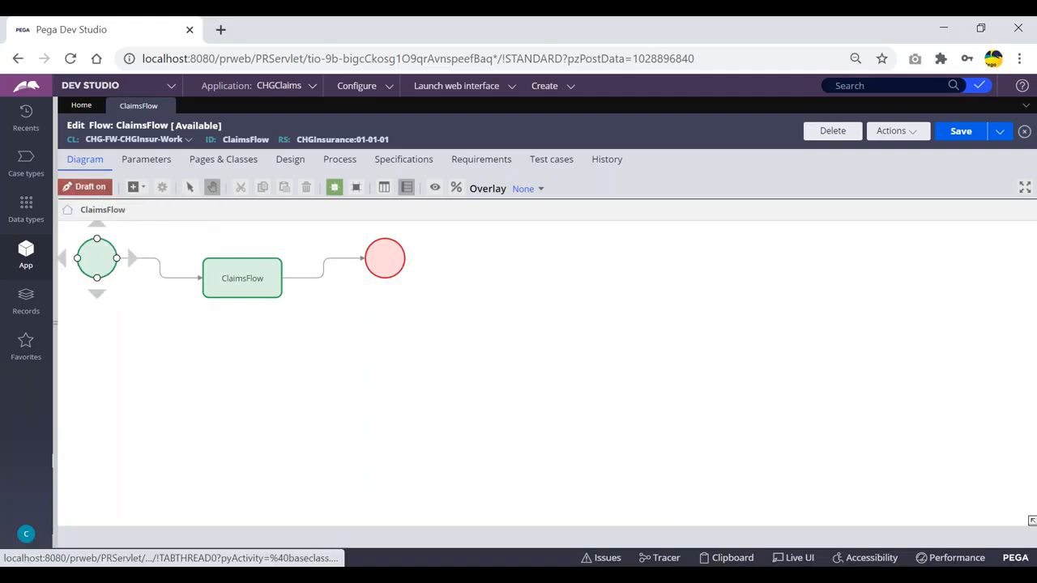
{"action": "left_click", "coordinate": [220, 283]}
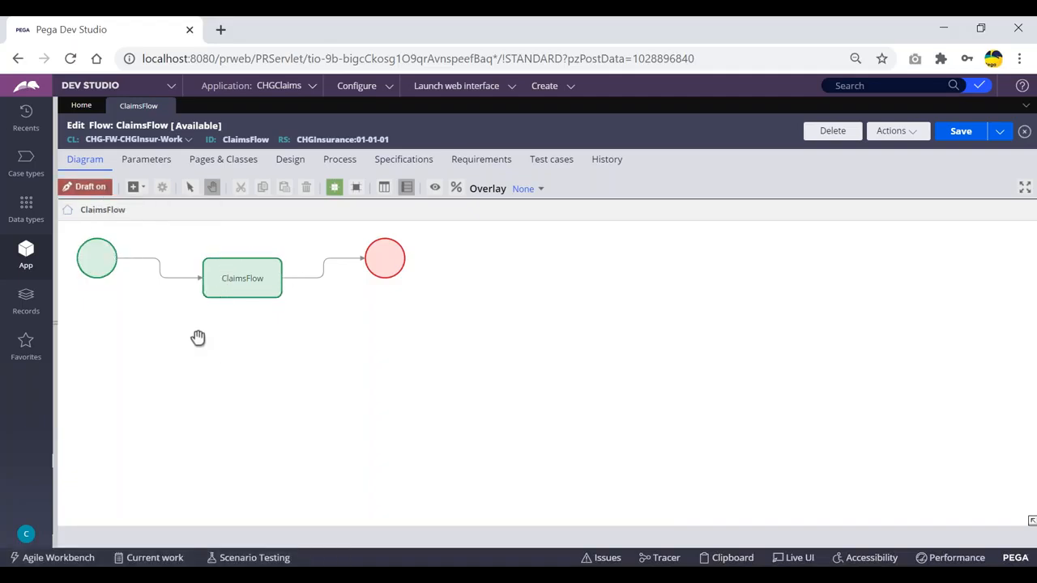
{"action": "left_click_drag", "start_coordinate": [237, 280], "coordinate": [234, 261]}
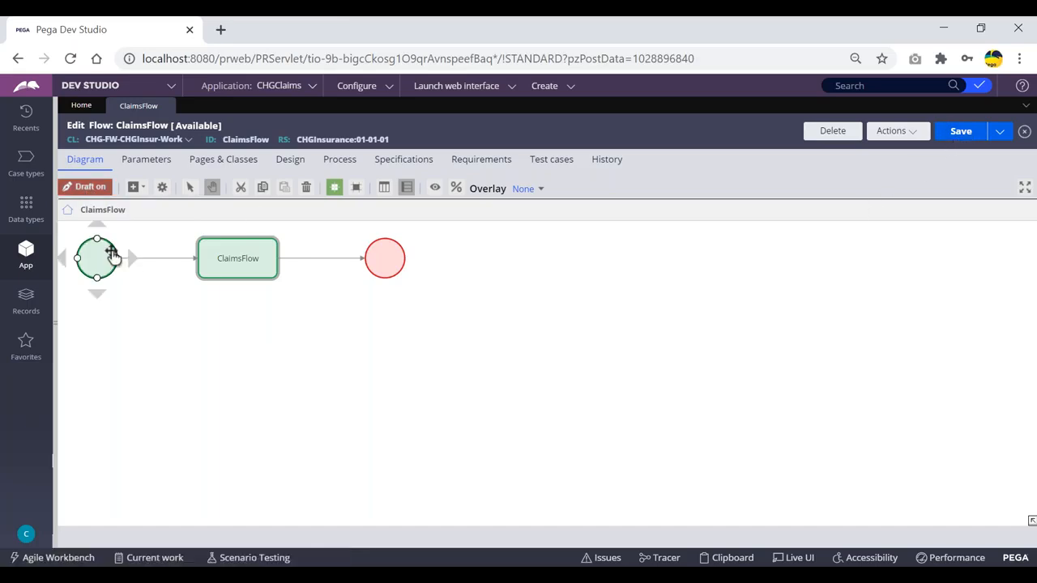
{"action": "left_click", "coordinate": [962, 133]}
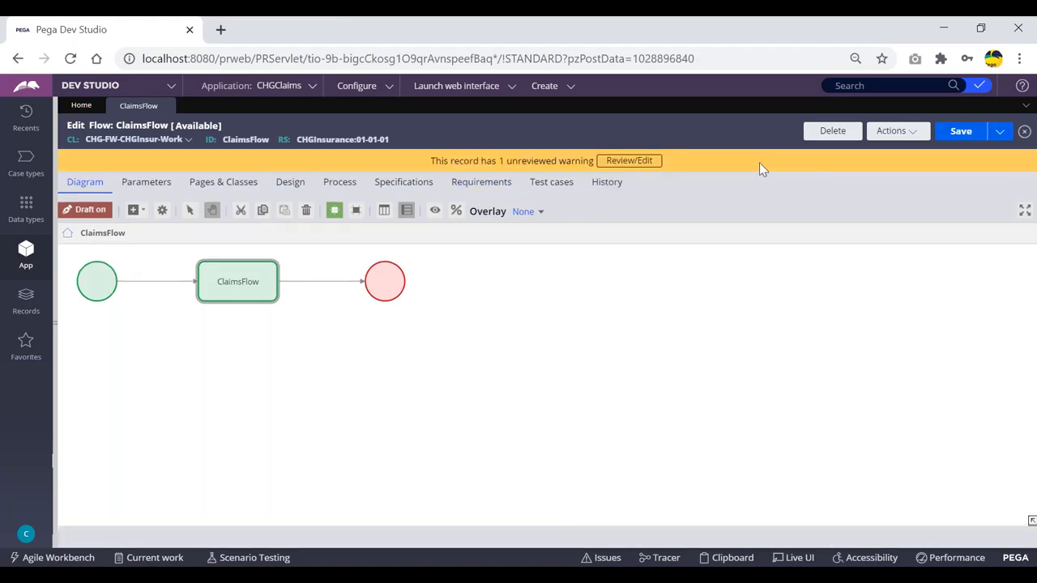
- Check the warning on the saved flow, then switch draft mode off again and save
{"action": "left_click_drag", "start_coordinate": [431, 161], "coordinate": [640, 166]}
{"action": "left_click", "coordinate": [691, 162]}
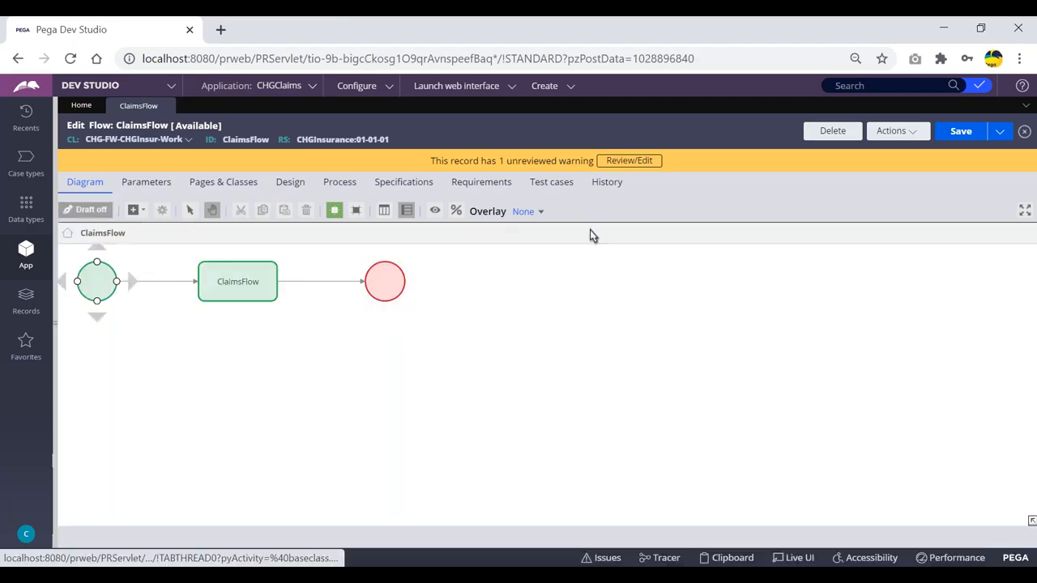
{"action": "left_click", "coordinate": [969, 135]}
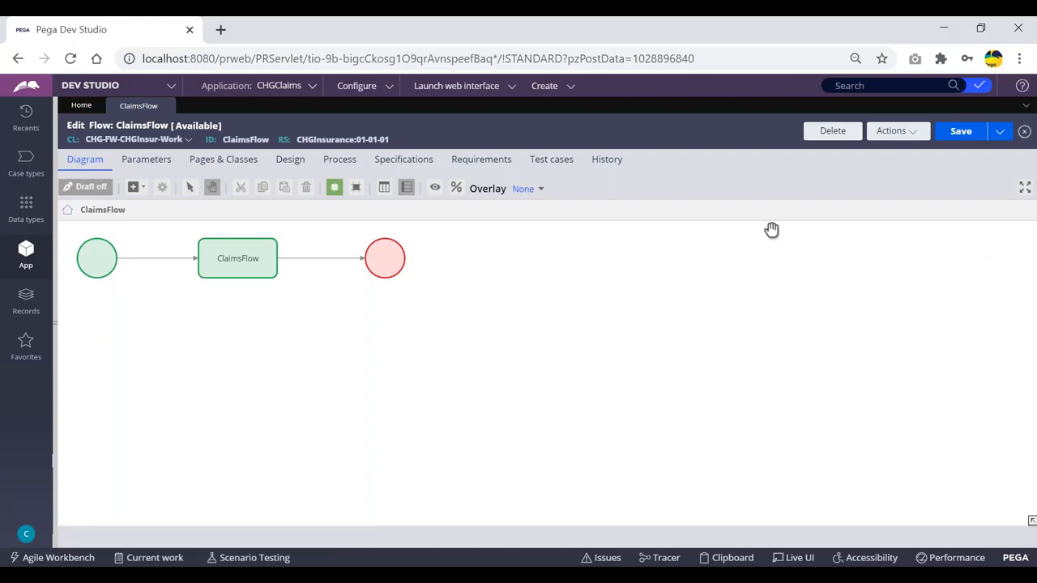
- Check the flow's start settings for creating a new work object, and turn draft mode on in the diagram
{"action": "left_click", "coordinate": [341, 166]}
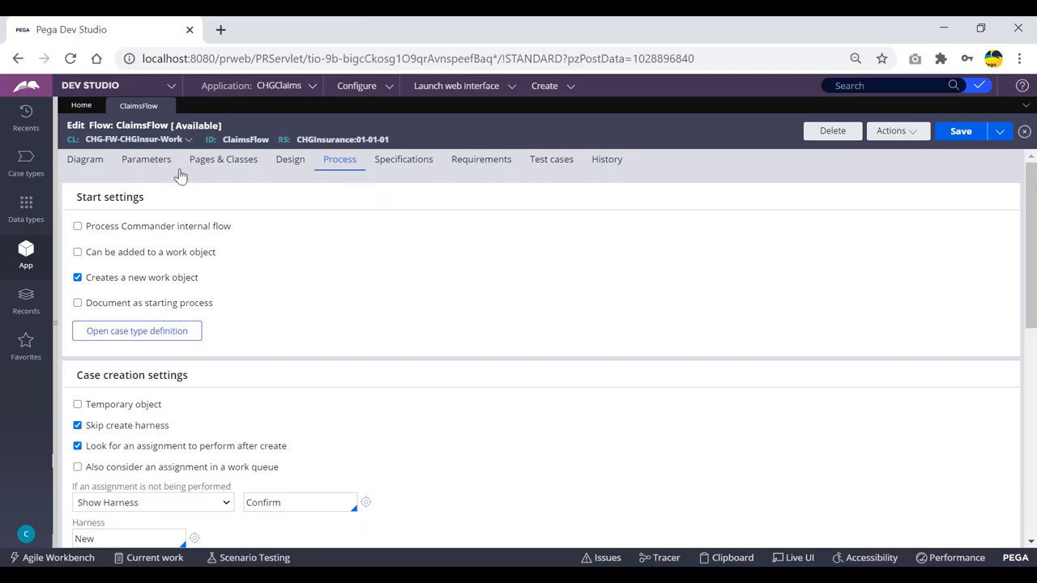
{"action": "left_click", "coordinate": [85, 160]}
{"action": "left_click", "coordinate": [341, 163]}
{"action": "left_click", "coordinate": [77, 277]}
{"action": "left_click", "coordinate": [77, 165]}
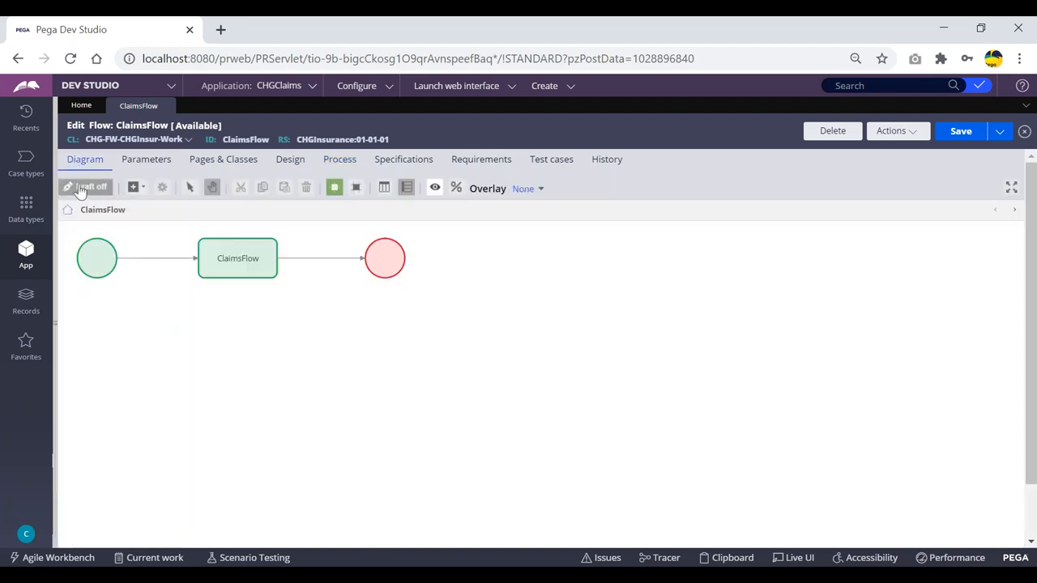
{"action": "left_click", "coordinate": [86, 187]}
{"action": "double_click", "coordinate": [216, 280]}
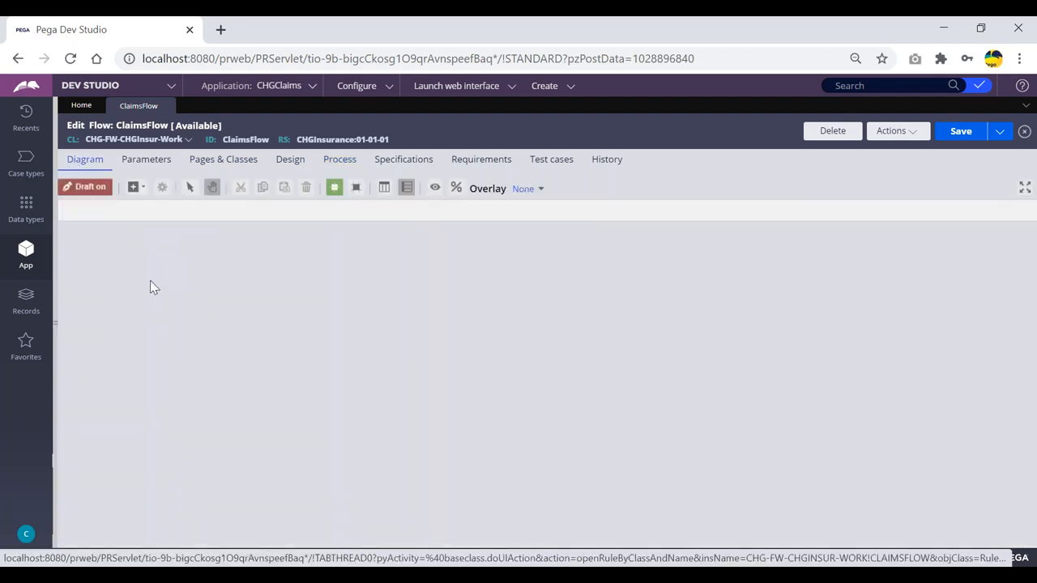
- Examine the flow's process settings, covering the new work object option, harness, data transform, work parties and service level agreement
{"action": "left_click", "coordinate": [339, 160]}
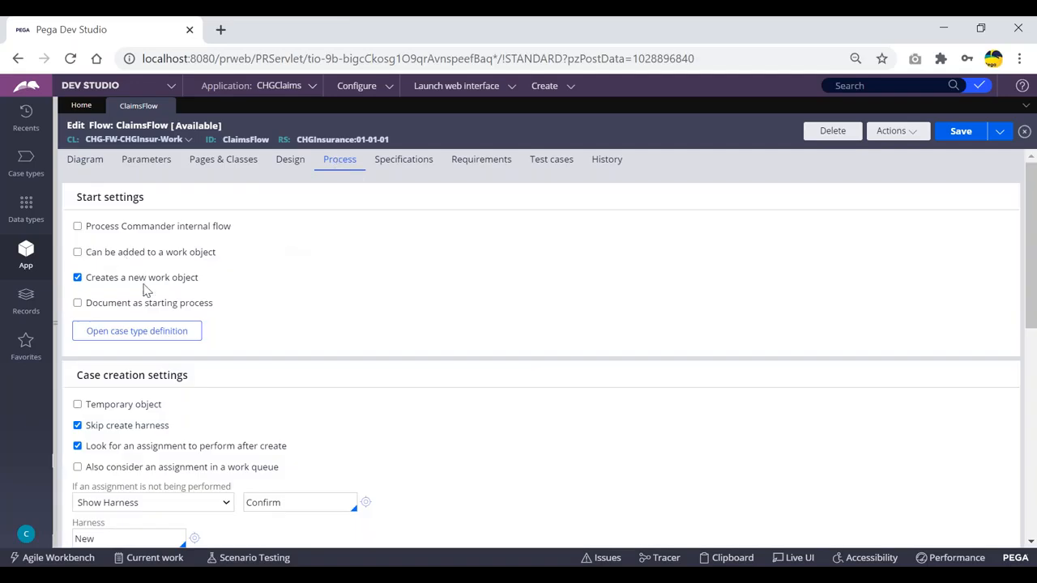
{"action": "left_click_drag", "start_coordinate": [201, 279], "coordinate": [78, 277]}
{"action": "left_click", "coordinate": [252, 284]}
{"action": "scroll", "coordinate": [270, 278], "scroll_direction": "down", "scroll_amount": 4}
{"action": "left_click_drag", "start_coordinate": [76, 358], "coordinate": [183, 359]}
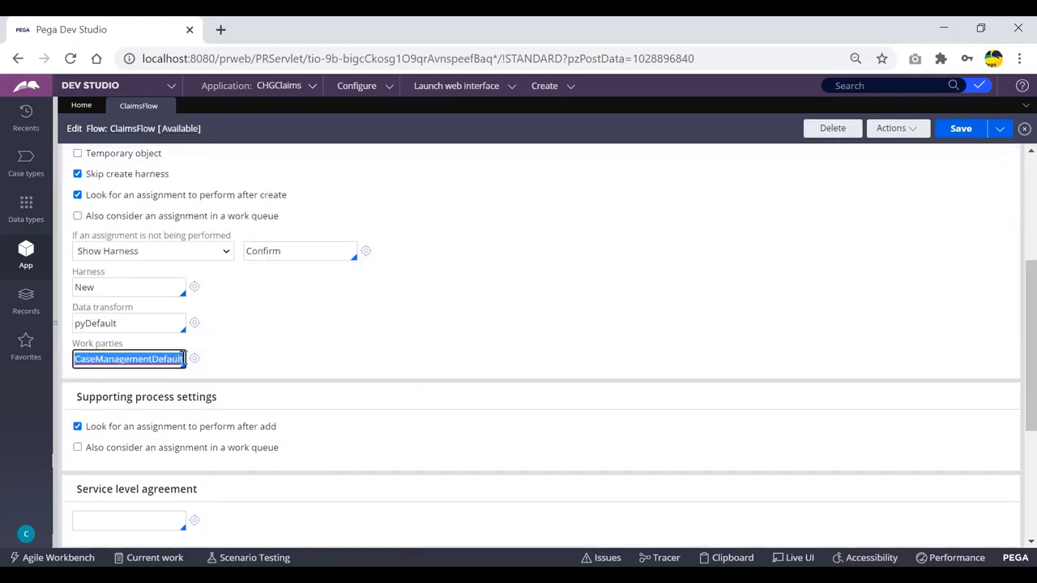
{"action": "left_click", "coordinate": [284, 339]}
{"action": "scroll", "coordinate": [283, 339], "scroll_direction": "up", "scroll_amount": 1}
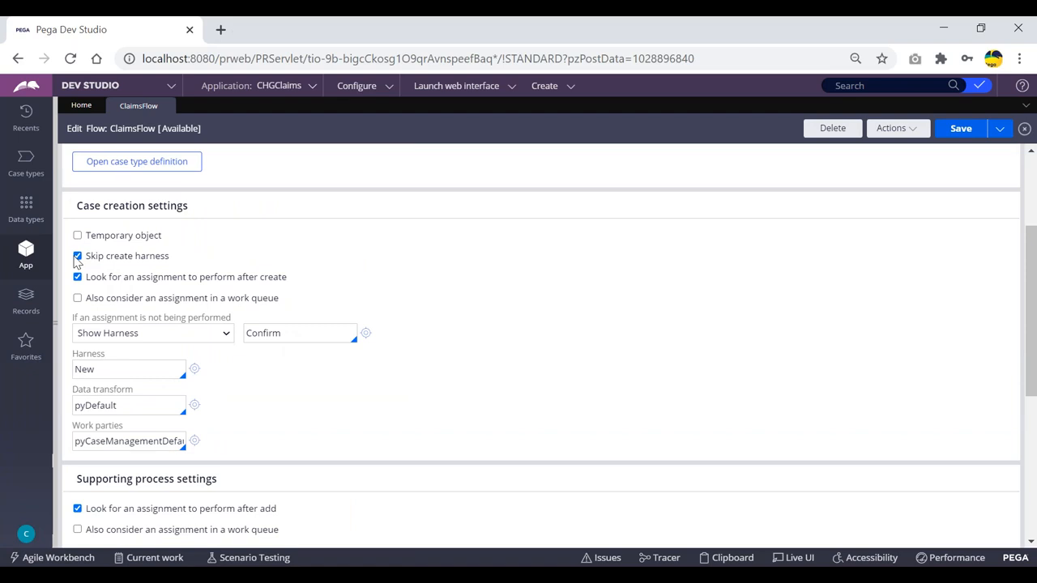
{"action": "scroll", "coordinate": [199, 269], "scroll_direction": "up", "scroll_amount": 3}
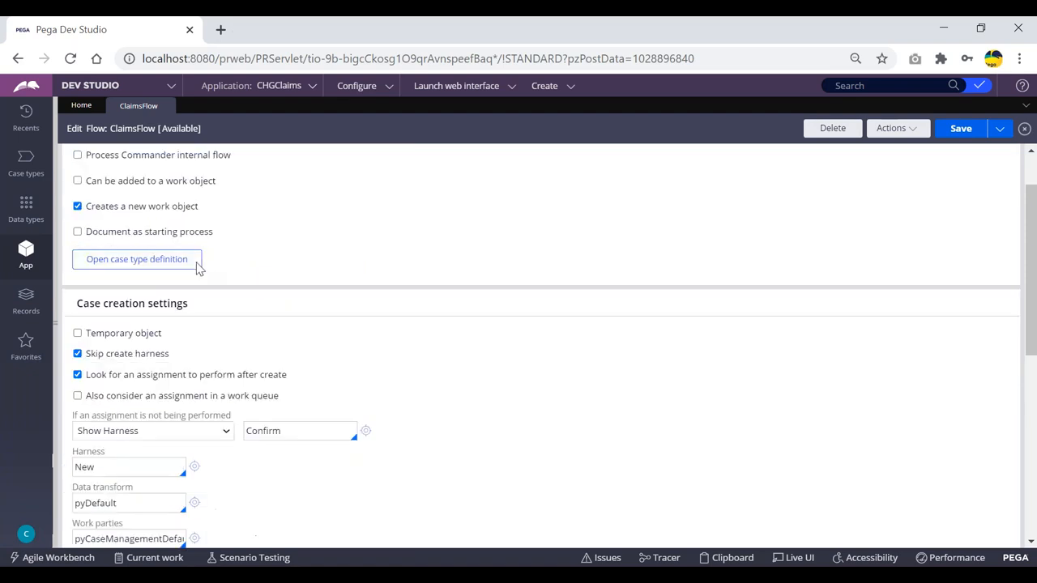
{"action": "left_click_drag", "start_coordinate": [200, 276], "coordinate": [95, 275]}
{"action": "scroll", "coordinate": [197, 401], "scroll_direction": "down", "scroll_amount": 4}
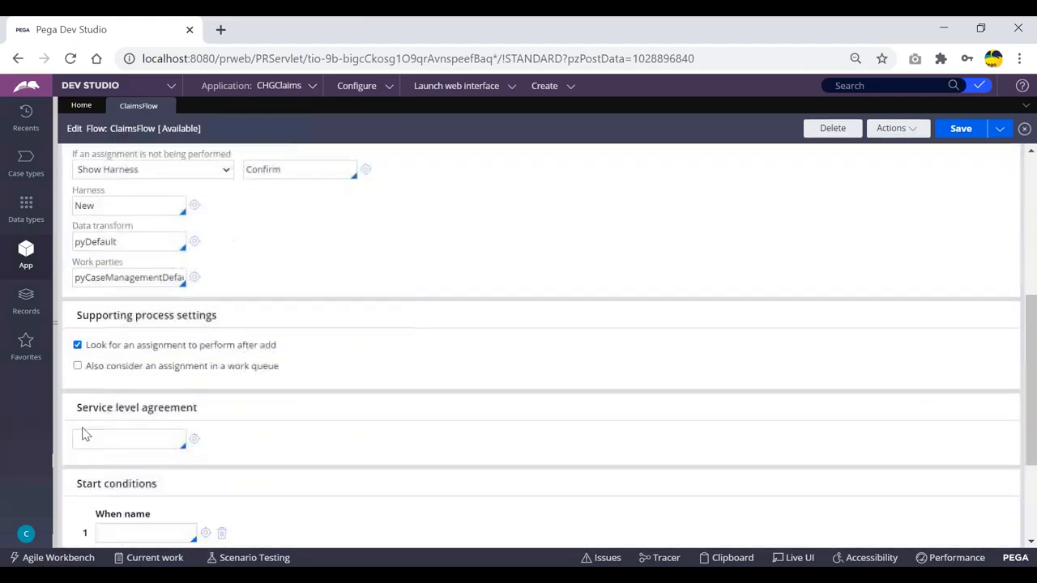
{"action": "left_click", "coordinate": [136, 278]}
{"action": "scroll", "coordinate": [250, 281], "scroll_direction": "up", "scroll_amount": 5}
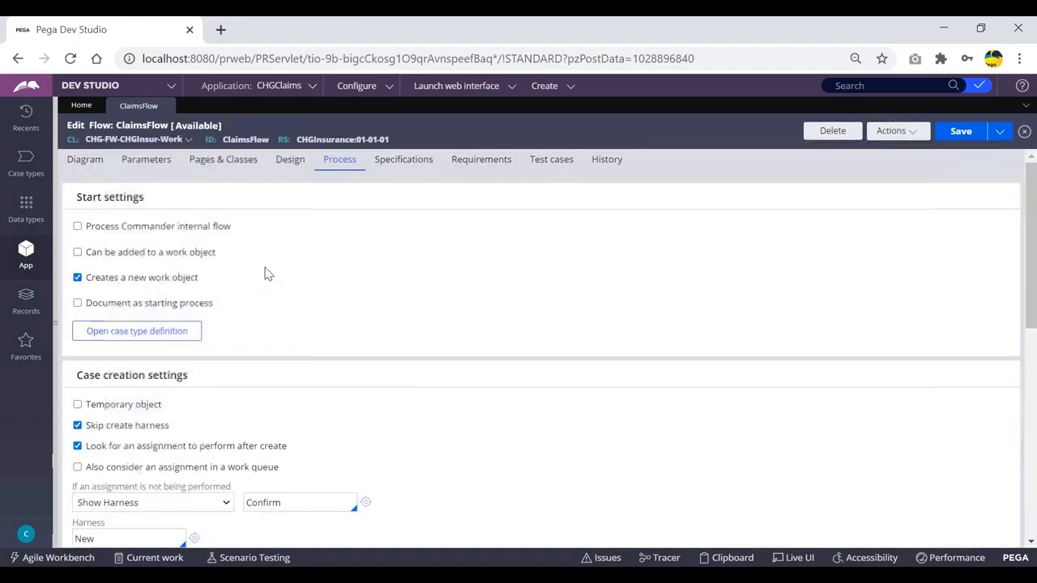
- Disable creating a new work object in the flow's start settings, and save the flow with draft mode off
{"action": "left_click", "coordinate": [78, 278]}
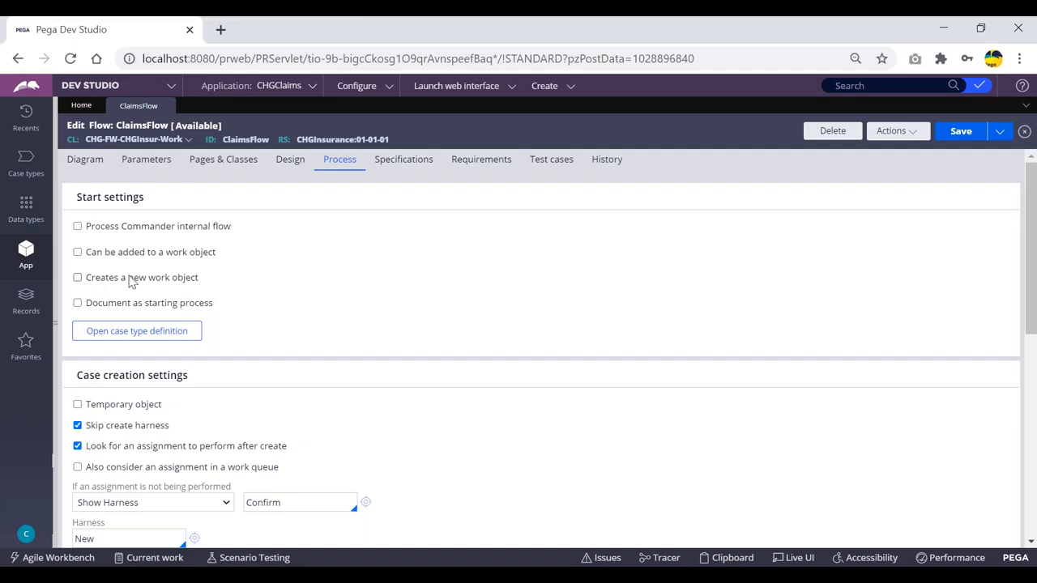
{"action": "left_click", "coordinate": [78, 278]}
{"action": "left_click", "coordinate": [85, 160]}
{"action": "left_click", "coordinate": [84, 187]}
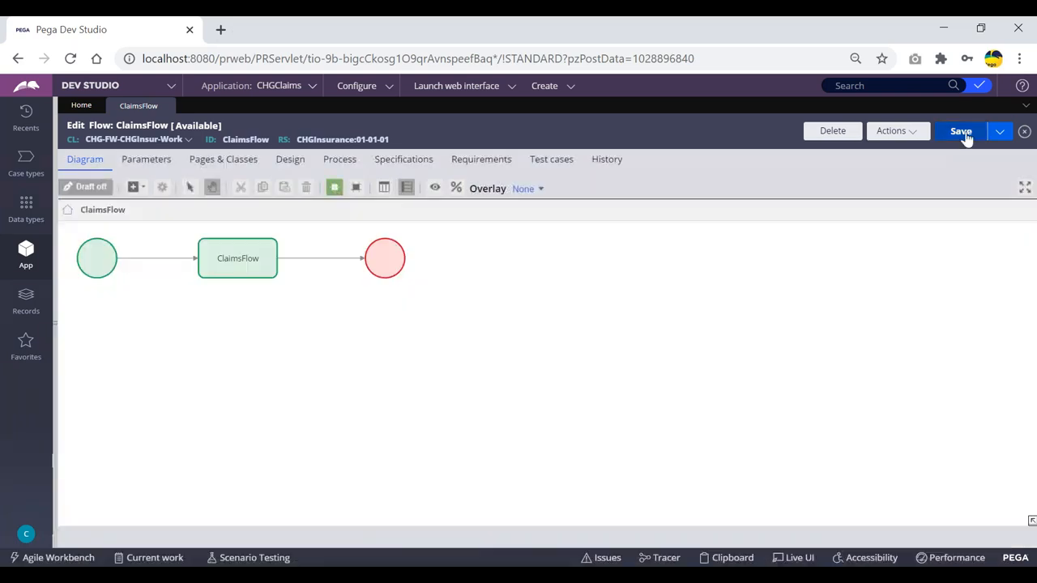
{"action": "left_click", "coordinate": [964, 136]}
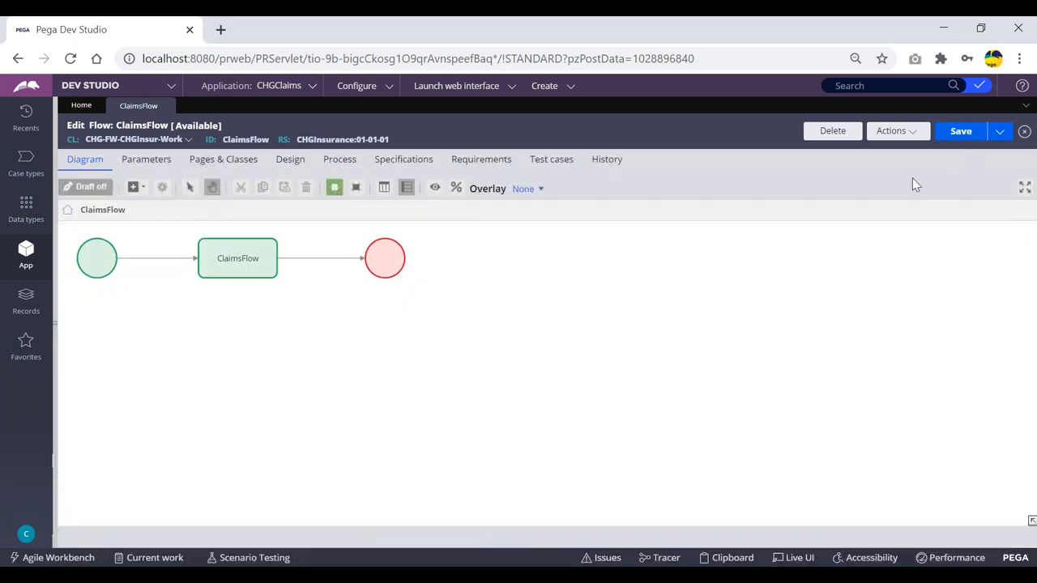
- Check the actions available for the flow, and inspect the properties of the connector leading to the end shape
{"action": "left_click", "coordinate": [888, 138]}
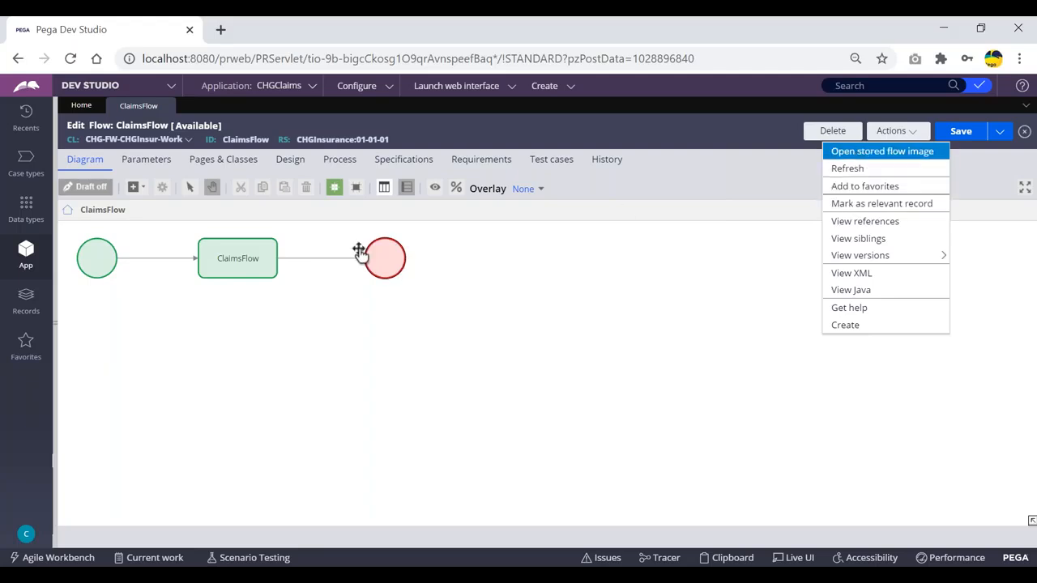
{"action": "left_click", "coordinate": [321, 261]}
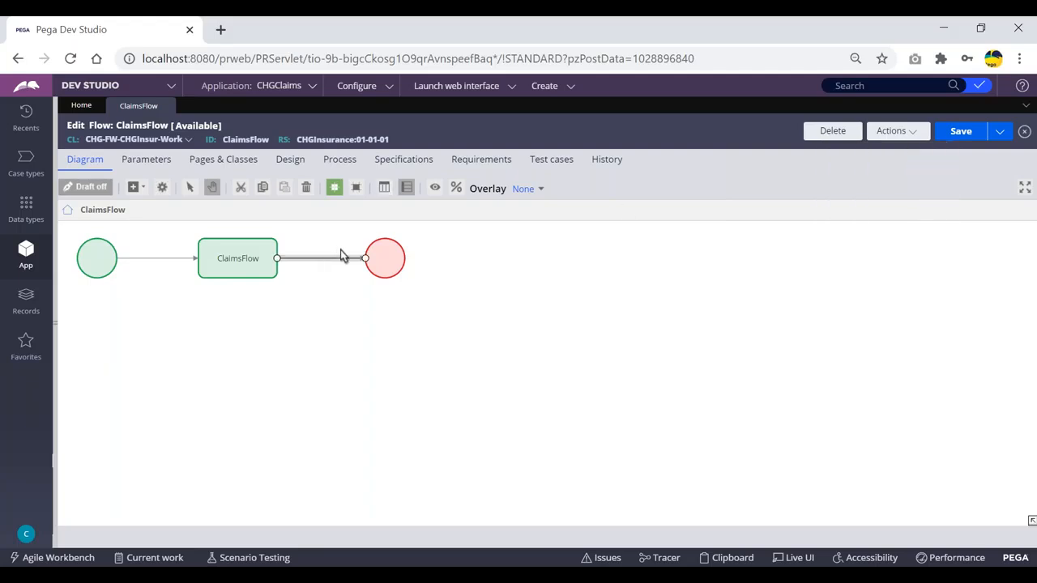
{"action": "double_click", "coordinate": [316, 260]}
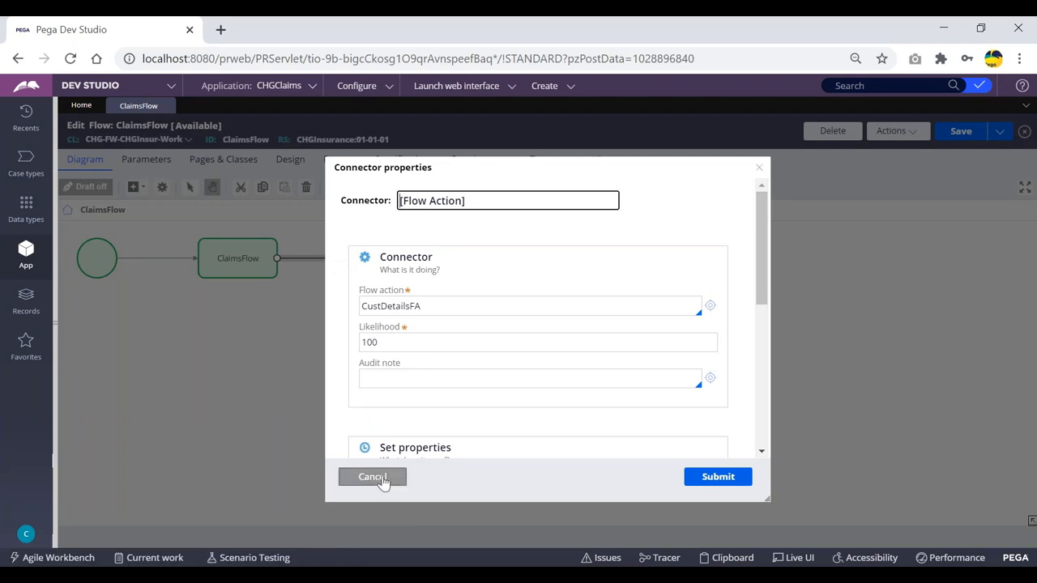
{"action": "left_click", "coordinate": [374, 478]}
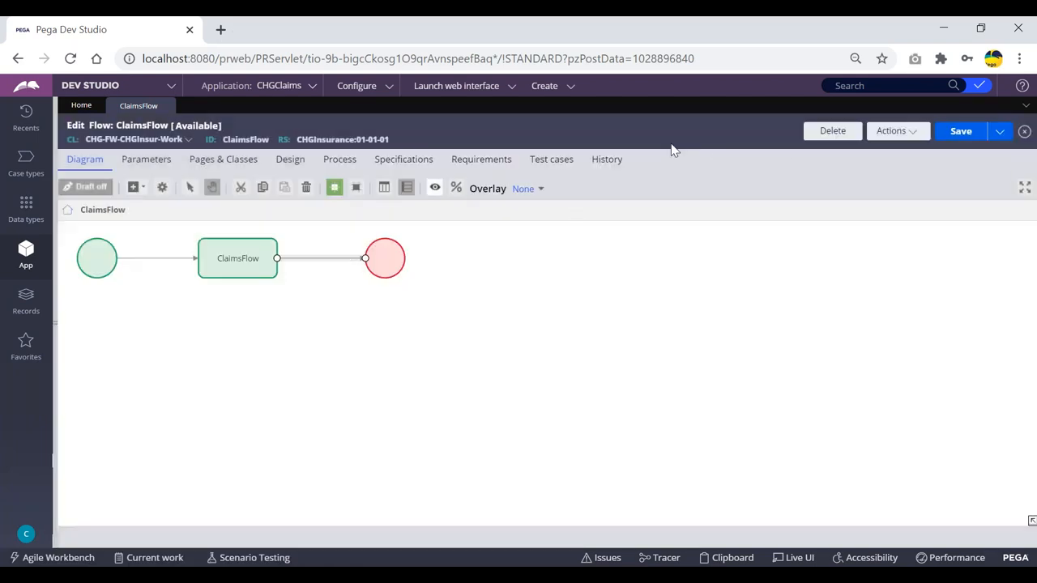
{"action": "left_click", "coordinate": [896, 132]}
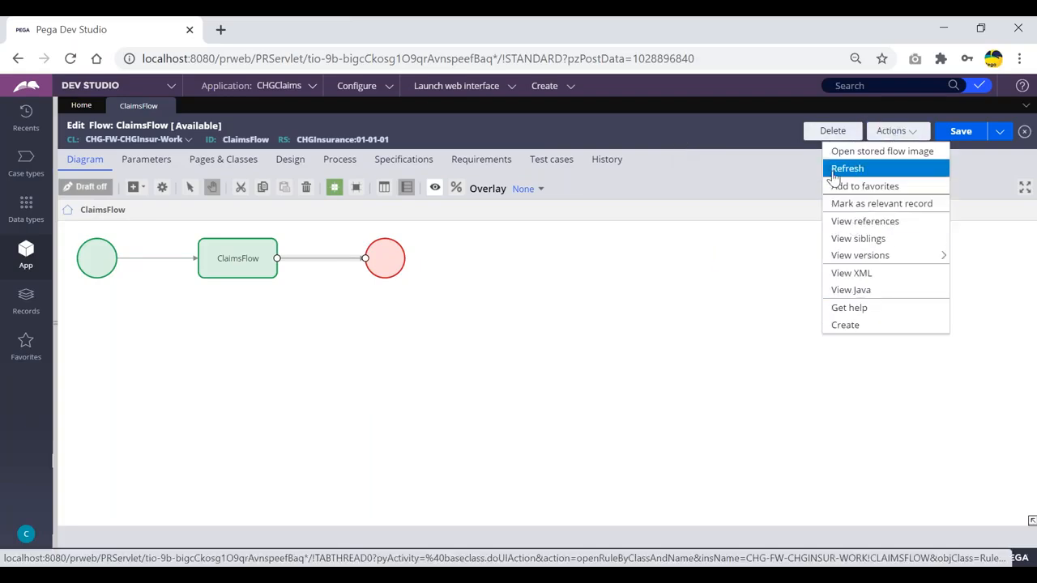
{"action": "left_click", "coordinate": [231, 265]}
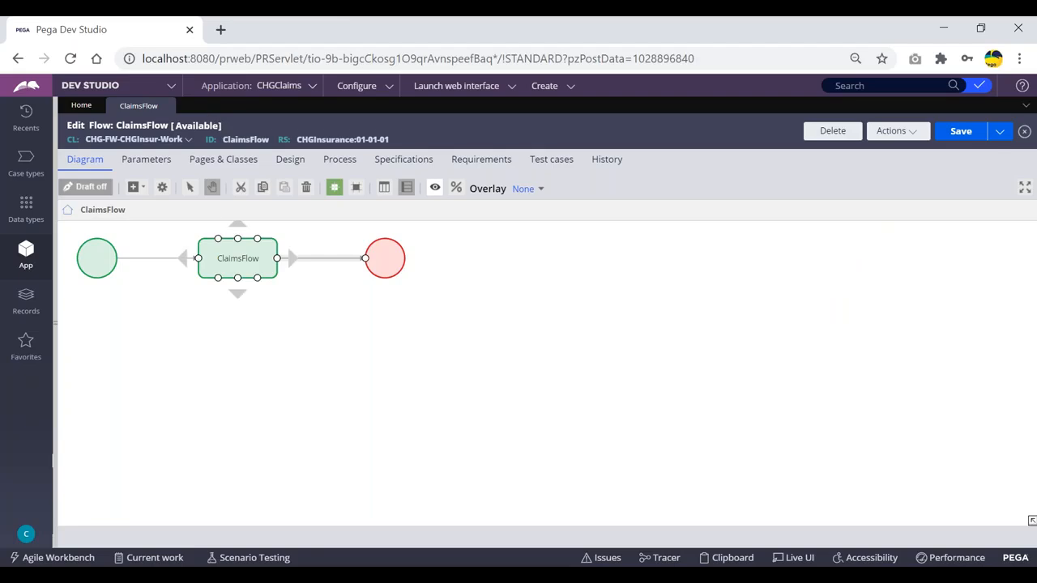
- Review the start settings with creating a new work object disabled, and turn draft mode on in the diagram
{"action": "left_click", "coordinate": [340, 160]}
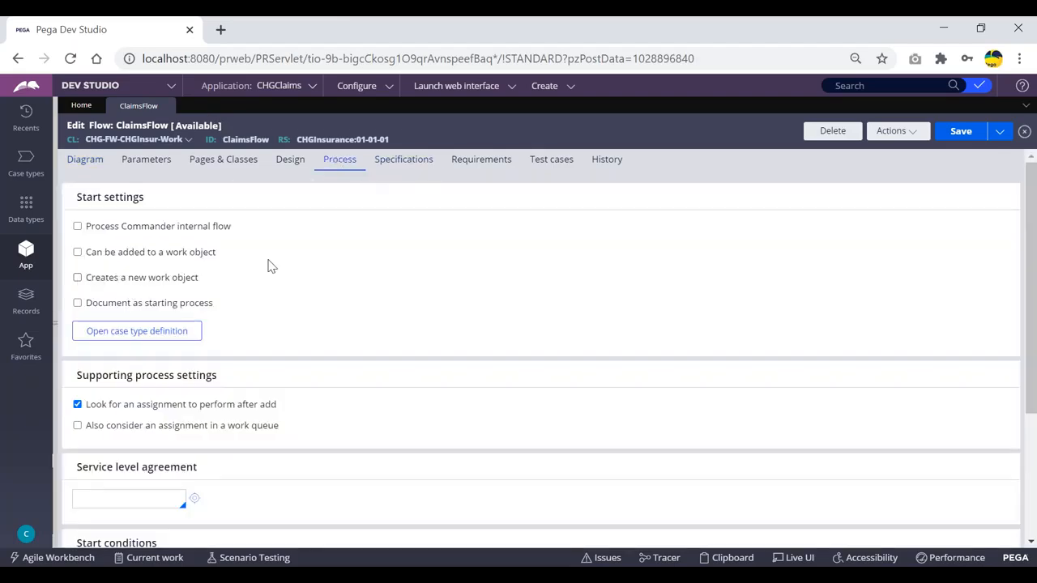
{"action": "left_click", "coordinate": [84, 160]}
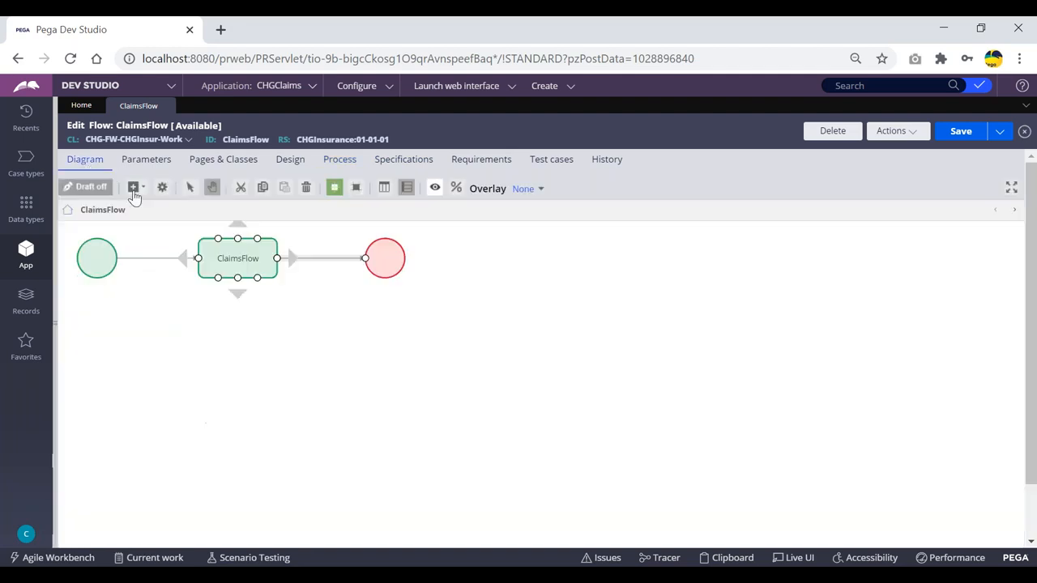
{"action": "left_click", "coordinate": [89, 188]}
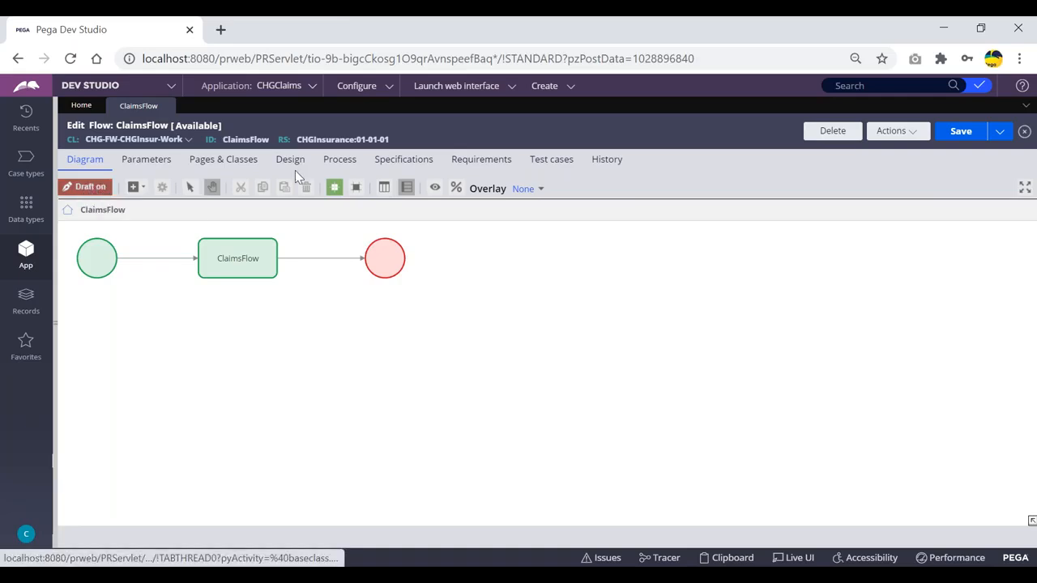
- Switch the start setting for creating a new work object on and off repeatedly, ending with it enabled
{"action": "left_click", "coordinate": [339, 160]}
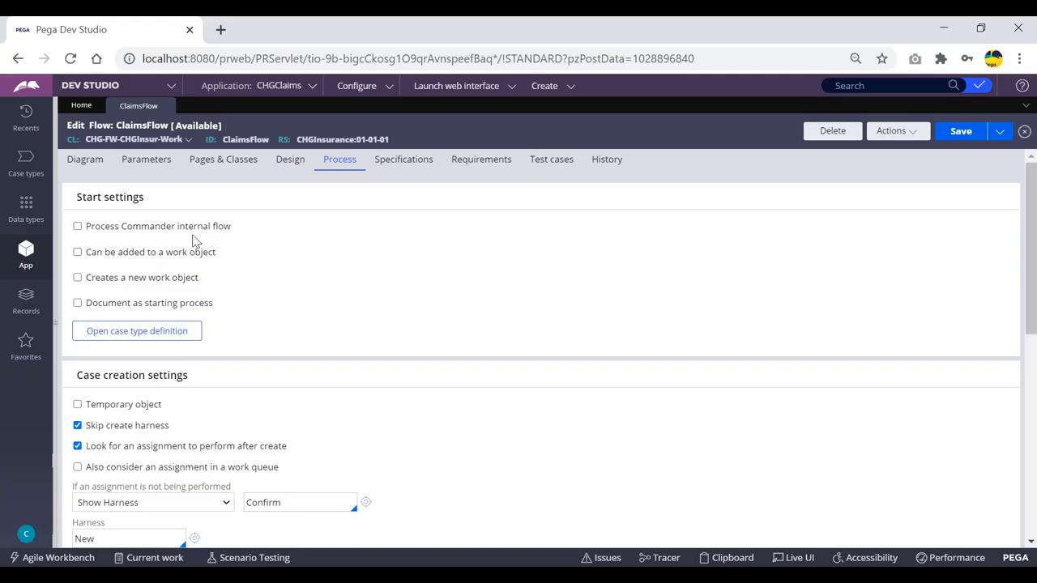
{"action": "left_click", "coordinate": [79, 277]}
{"action": "left_click_drag", "start_coordinate": [199, 279], "coordinate": [87, 280]}
{"action": "left_click", "coordinate": [188, 252]}
{"action": "left_click", "coordinate": [195, 281]}
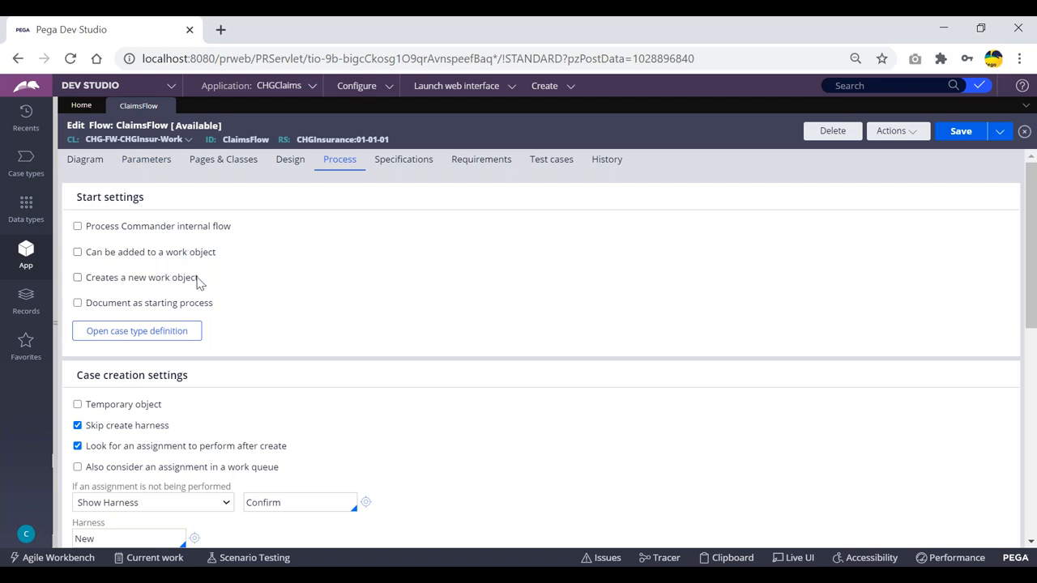
{"action": "left_click", "coordinate": [78, 278]}
{"action": "left_click_drag", "start_coordinate": [201, 284], "coordinate": [86, 278]}
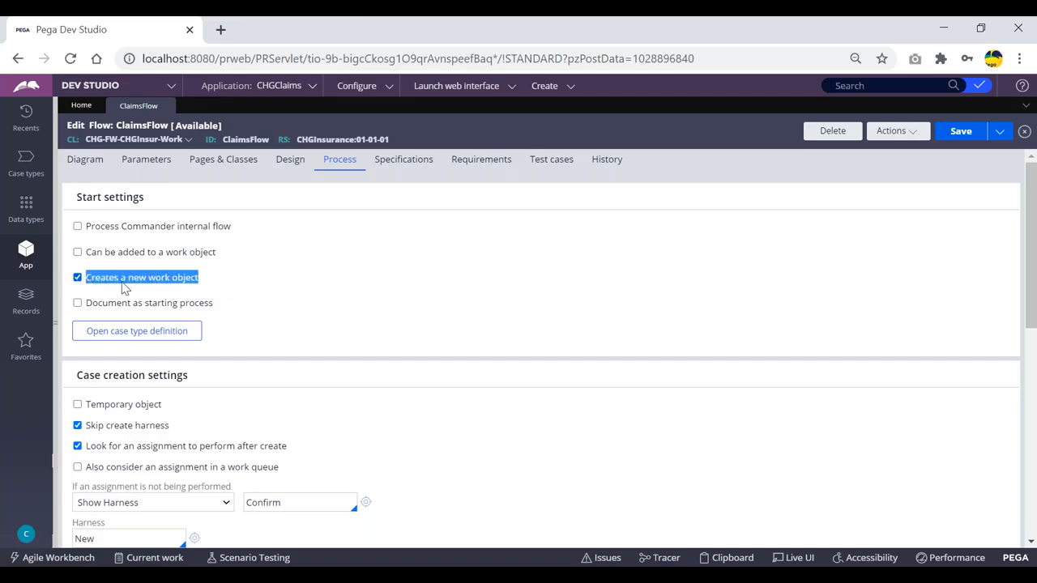
{"action": "left_click", "coordinate": [204, 285]}
{"action": "left_click", "coordinate": [77, 278]}
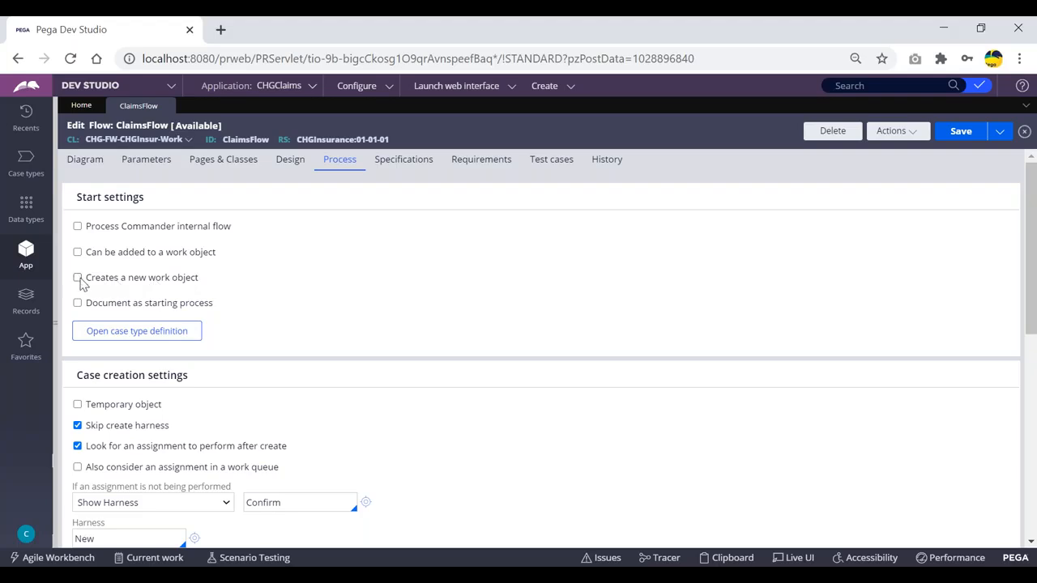
{"action": "left_click_drag", "start_coordinate": [91, 281], "coordinate": [218, 284]}
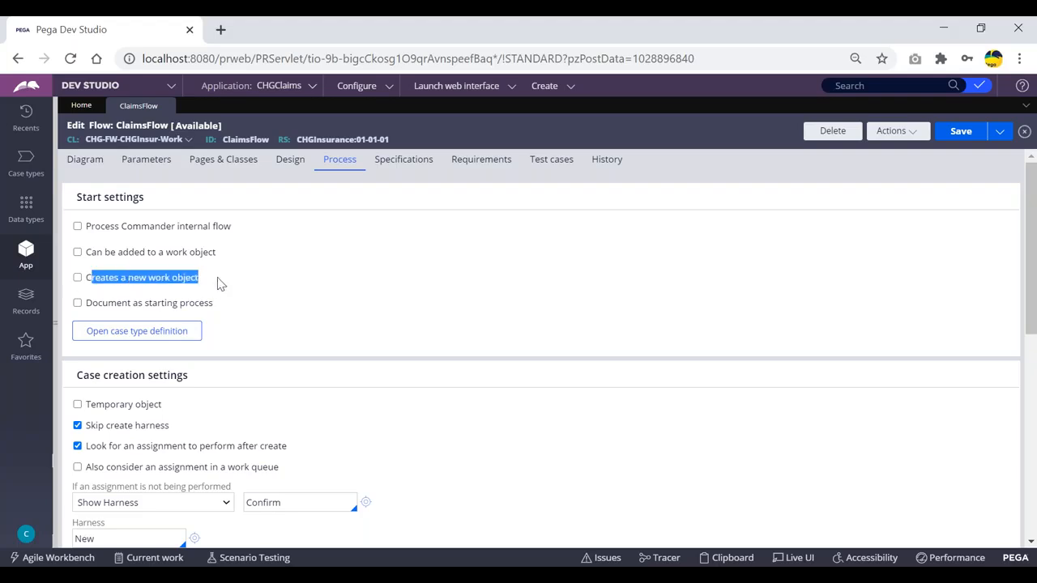
{"action": "left_click", "coordinate": [79, 278]}
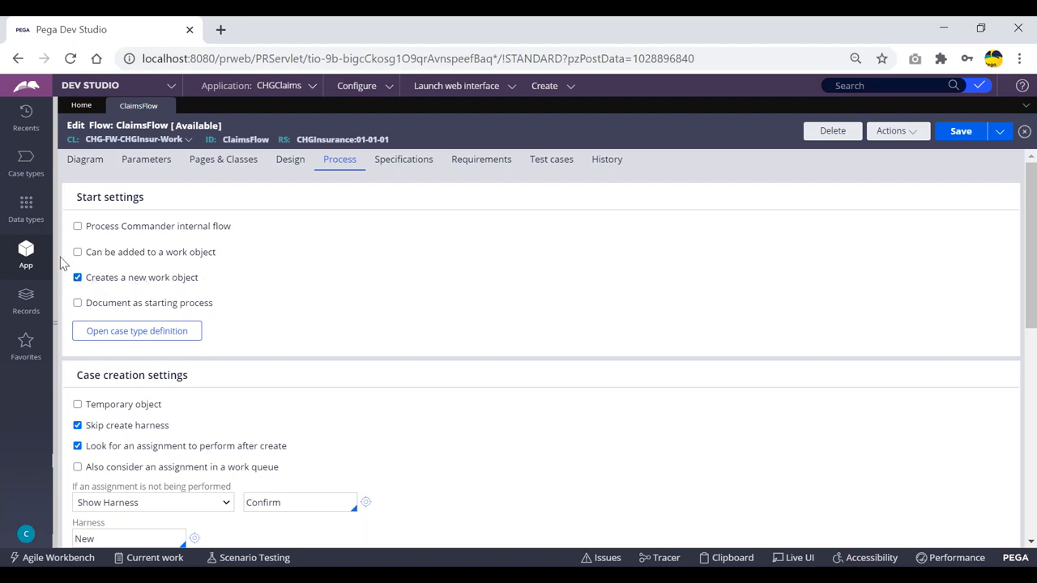
{"action": "left_click", "coordinate": [78, 278]}
{"action": "left_click", "coordinate": [78, 278]}
{"action": "left_click", "coordinate": [78, 278]}
{"action": "left_click", "coordinate": [78, 278]}
{"action": "left_click", "coordinate": [79, 282]}
{"action": "left_click", "coordinate": [77, 278]}
{"action": "left_click", "coordinate": [77, 277]}
{"action": "left_click", "coordinate": [78, 278]}
{"action": "left_click_drag", "start_coordinate": [199, 279], "coordinate": [77, 289]}
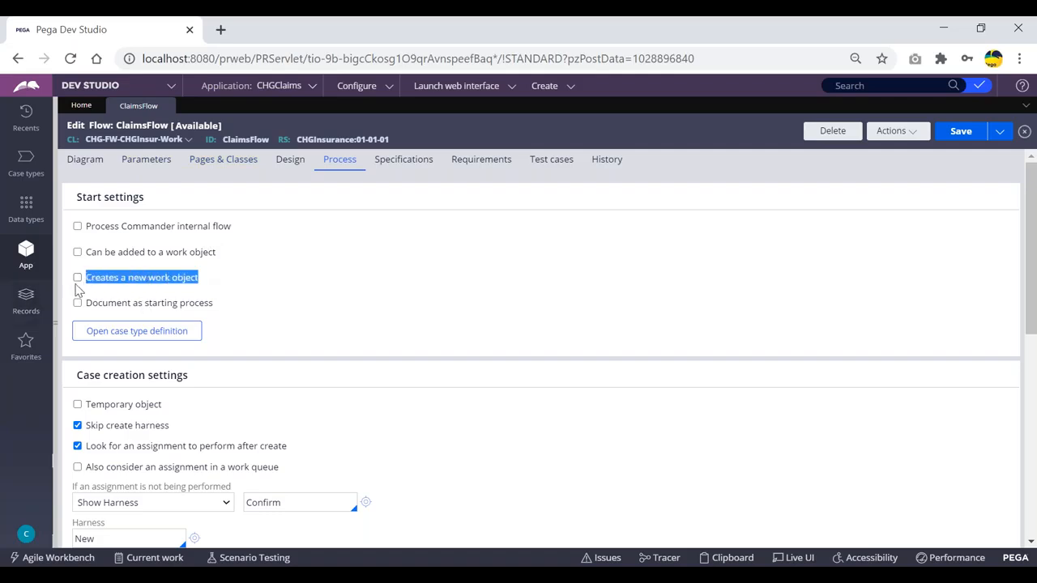
{"action": "left_click", "coordinate": [193, 280]}
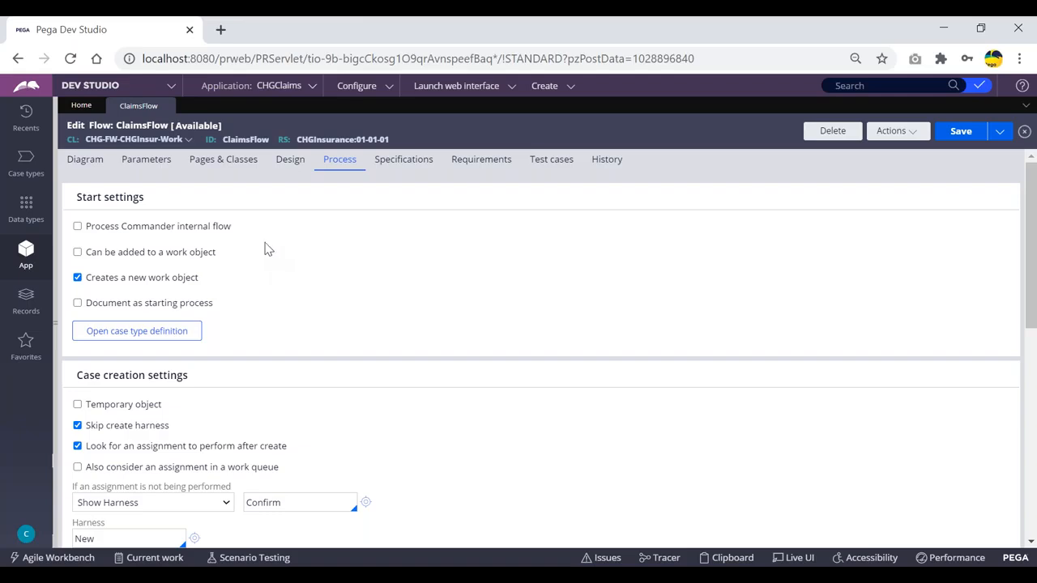
- Add a subprocess shape below the ClaimsFlow assignment in the diagram, and delete it again
{"action": "left_click", "coordinate": [84, 166]}
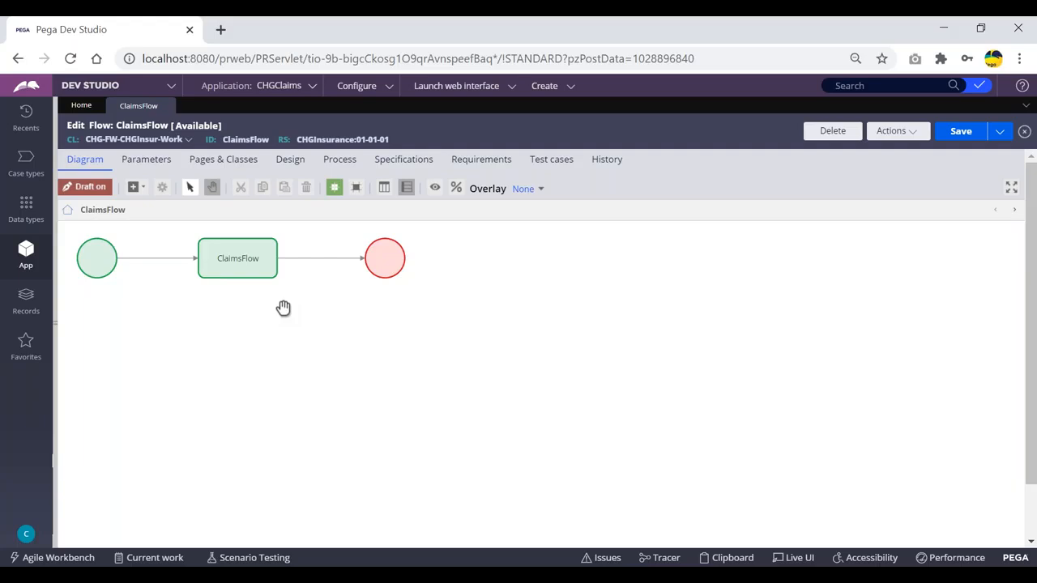
{"action": "left_click", "coordinate": [142, 192]}
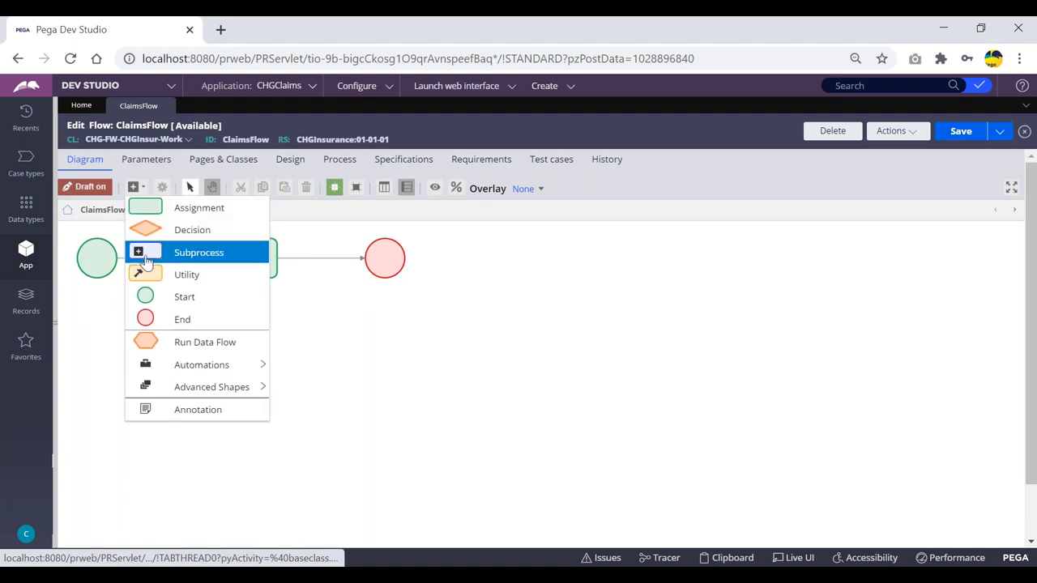
{"action": "left_click", "coordinate": [143, 194]}
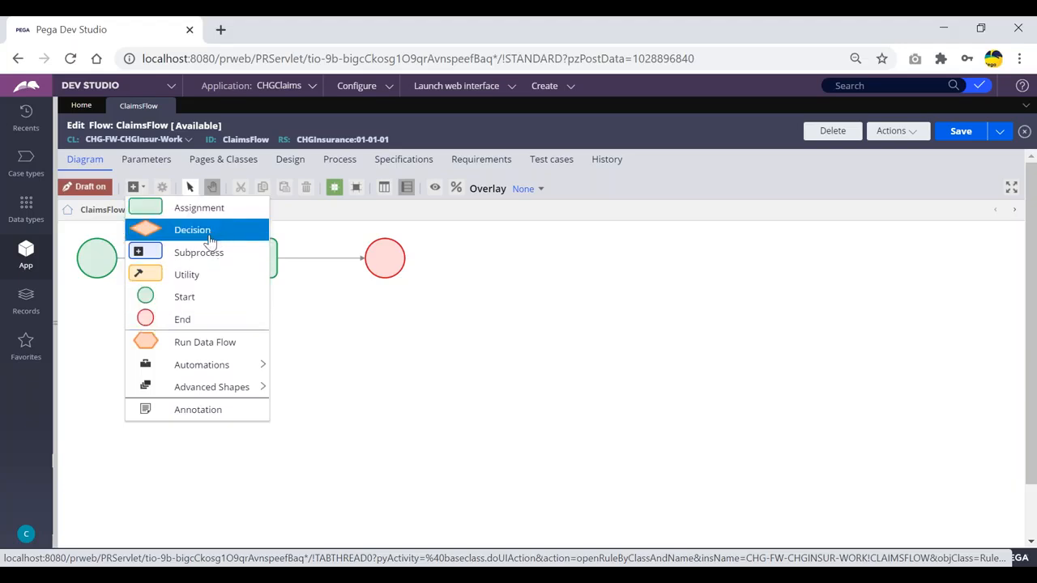
{"action": "left_click", "coordinate": [153, 259]}
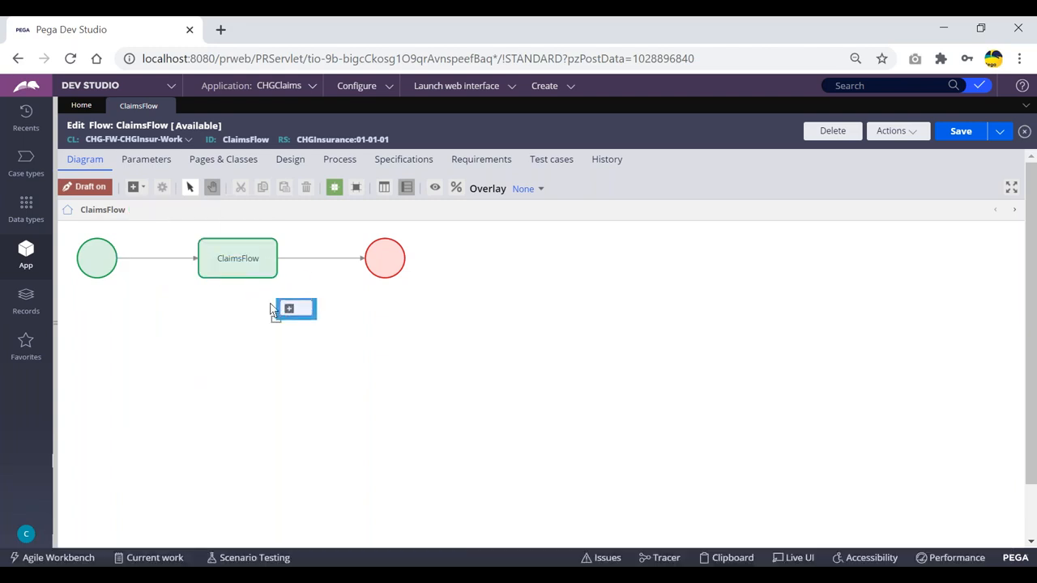
{"action": "left_click", "coordinate": [251, 332]}
{"action": "left_click_drag", "start_coordinate": [279, 350], "coordinate": [302, 342]}
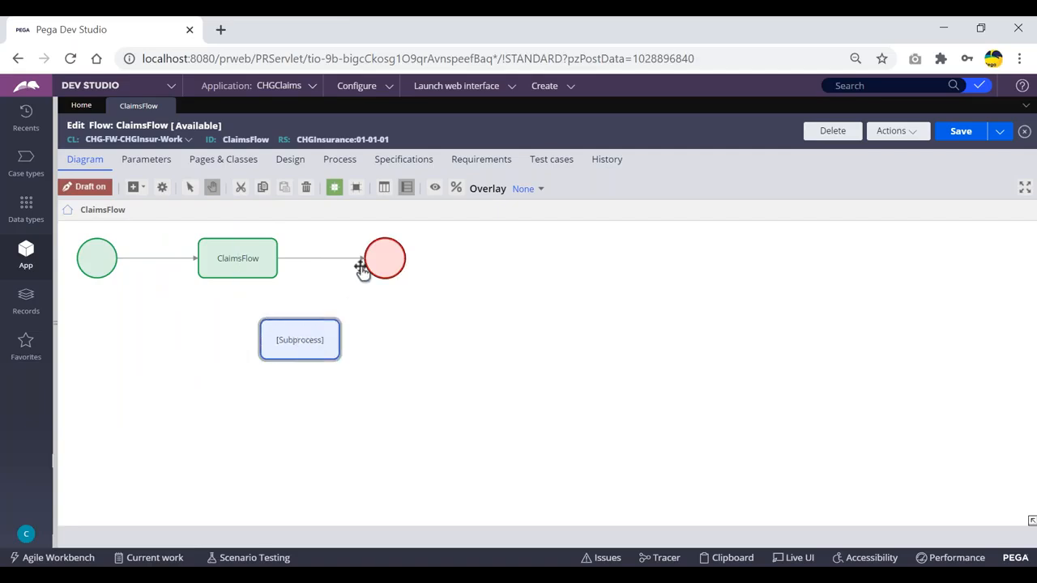
{"action": "left_click", "coordinate": [301, 331]}
{"action": "double_click", "coordinate": [318, 340]}
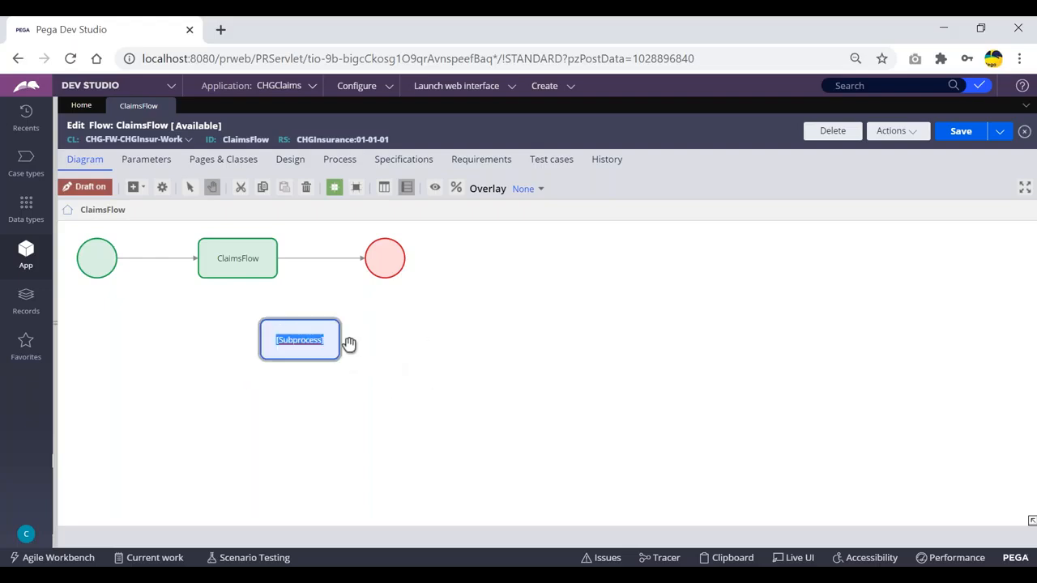
{"action": "left_click", "coordinate": [290, 327]}
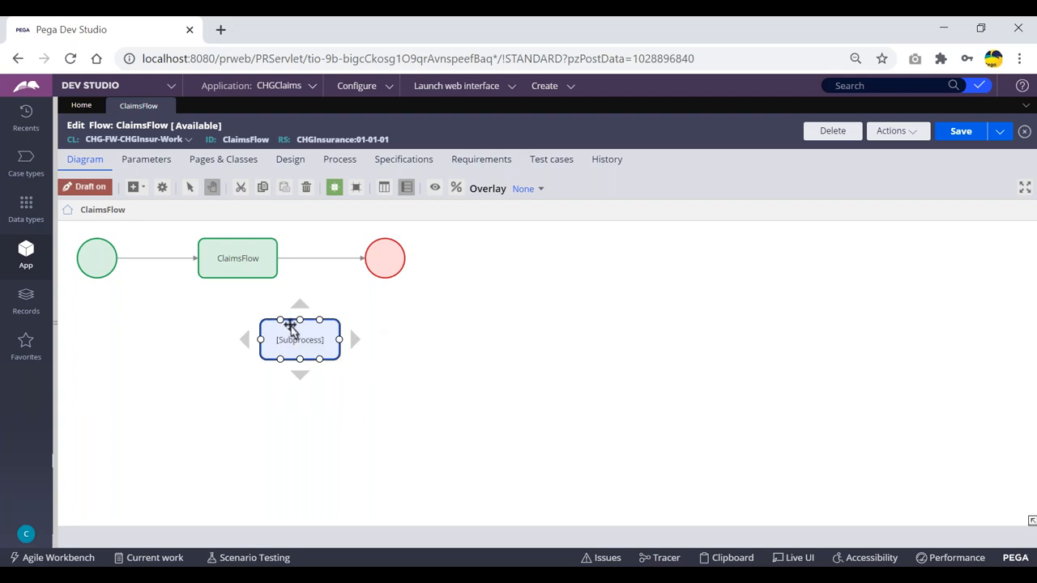
{"action": "key", "text": "Delete"}
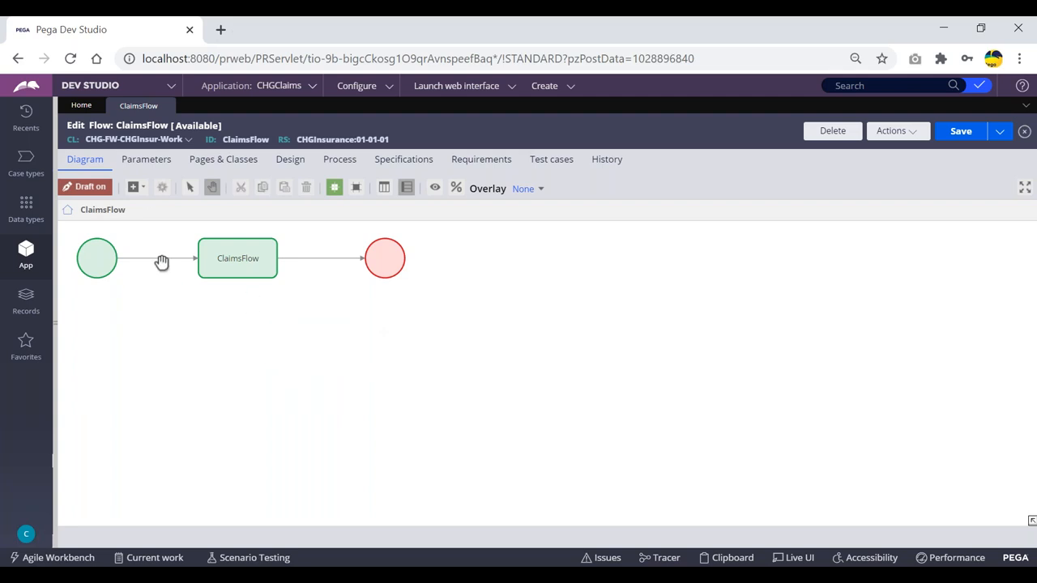
- Refresh the flow rule to discard its unsaved changes
{"action": "left_click", "coordinate": [145, 188]}
{"action": "left_click", "coordinate": [341, 160]}
{"action": "left_click", "coordinate": [235, 272]}
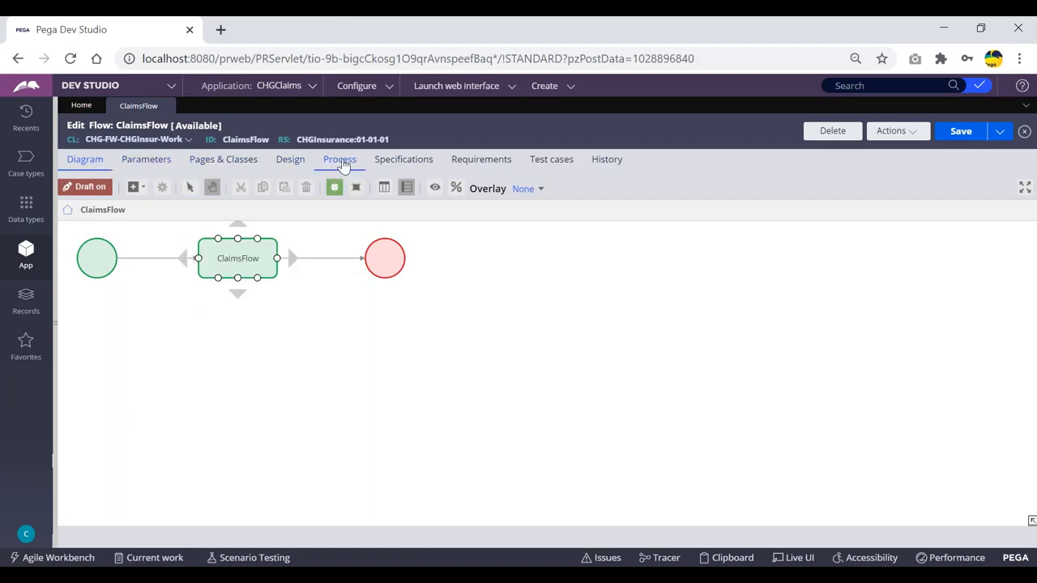
{"action": "double_click", "coordinate": [342, 161]}
{"action": "left_click", "coordinate": [764, 182]}
{"action": "left_click", "coordinate": [896, 136]}
{"action": "left_click", "coordinate": [876, 183]}
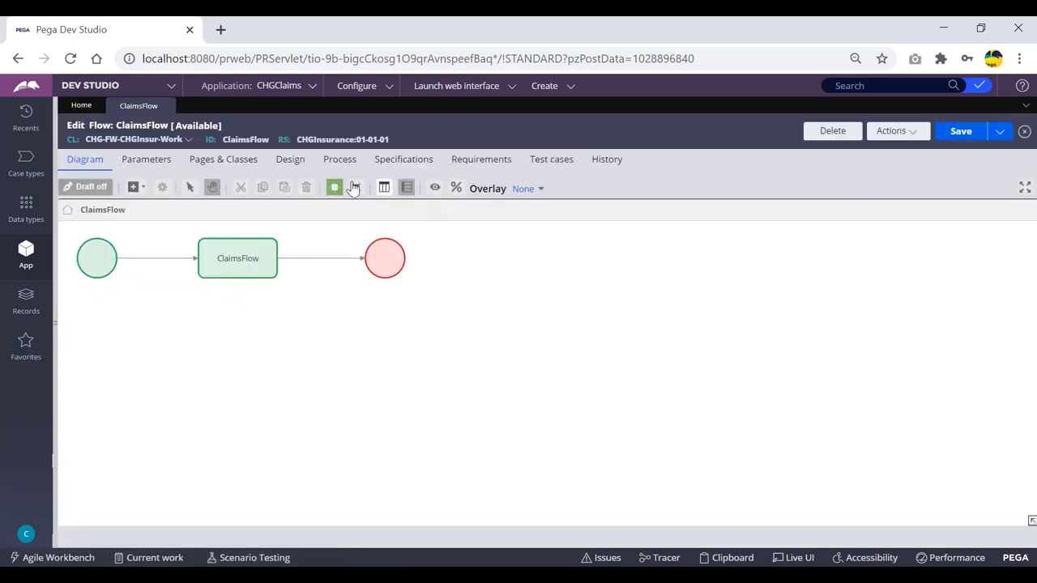
- Enable creating a new work object in the start settings, and replace the work parties entry with a suggested one
{"action": "left_click", "coordinate": [340, 160]}
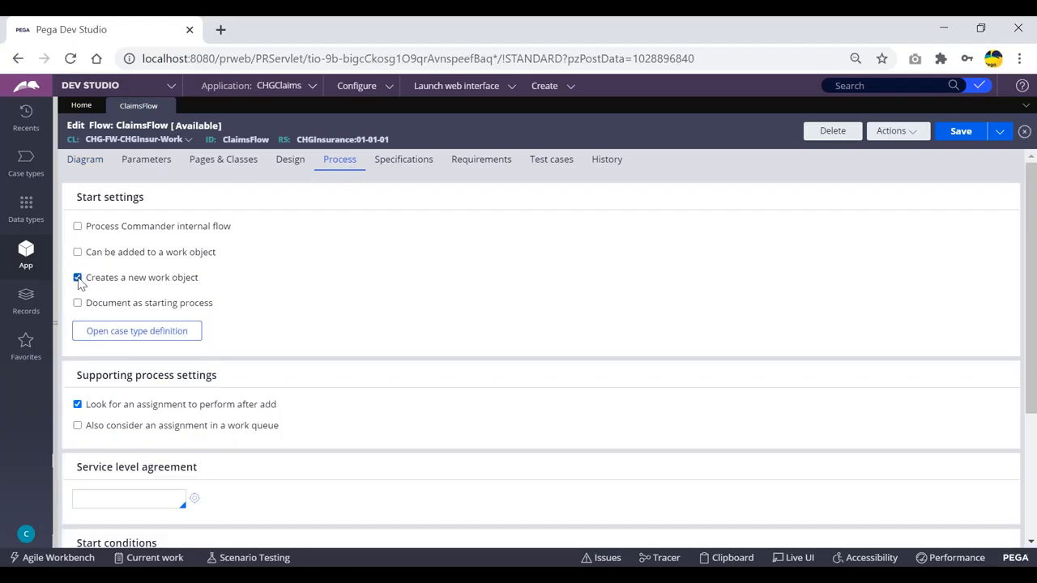
{"action": "scroll", "coordinate": [224, 275], "scroll_direction": "down", "scroll_amount": 1}
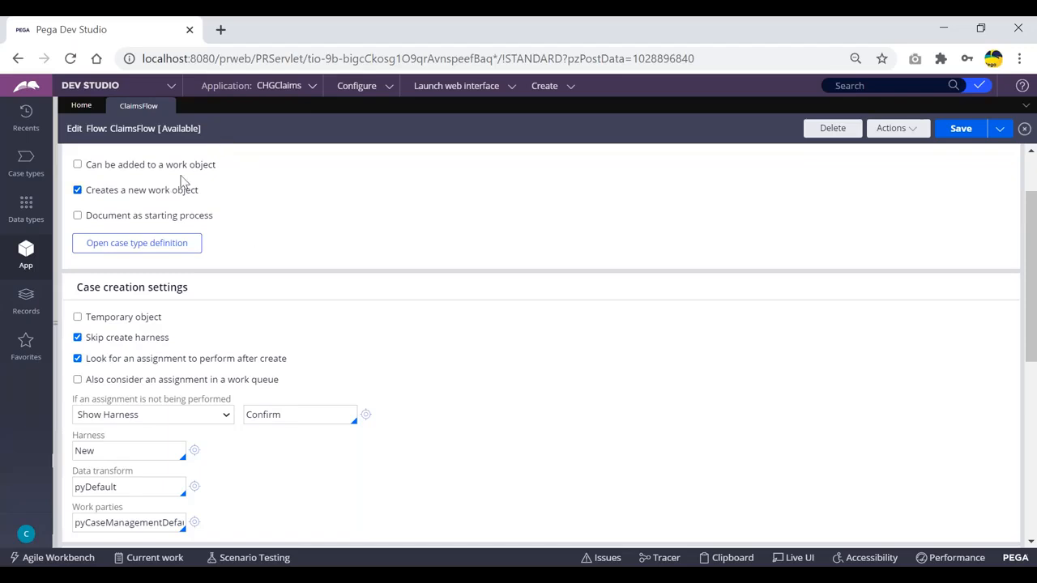
{"action": "scroll", "coordinate": [299, 213], "scroll_direction": "down", "scroll_amount": 2}
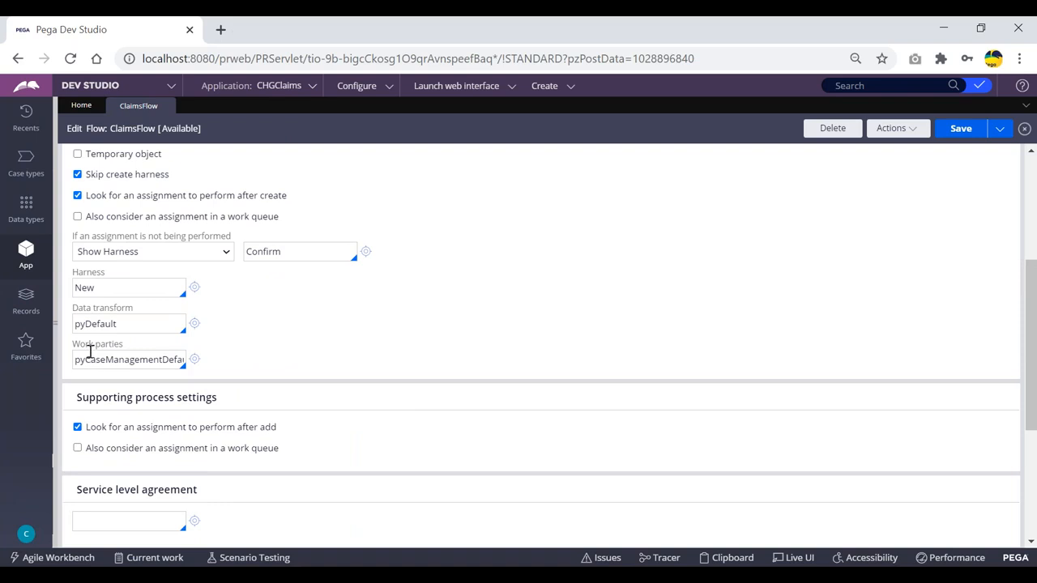
{"action": "left_click_drag", "start_coordinate": [77, 359], "coordinate": [301, 364]}
{"action": "key", "text": "BackSpace"}
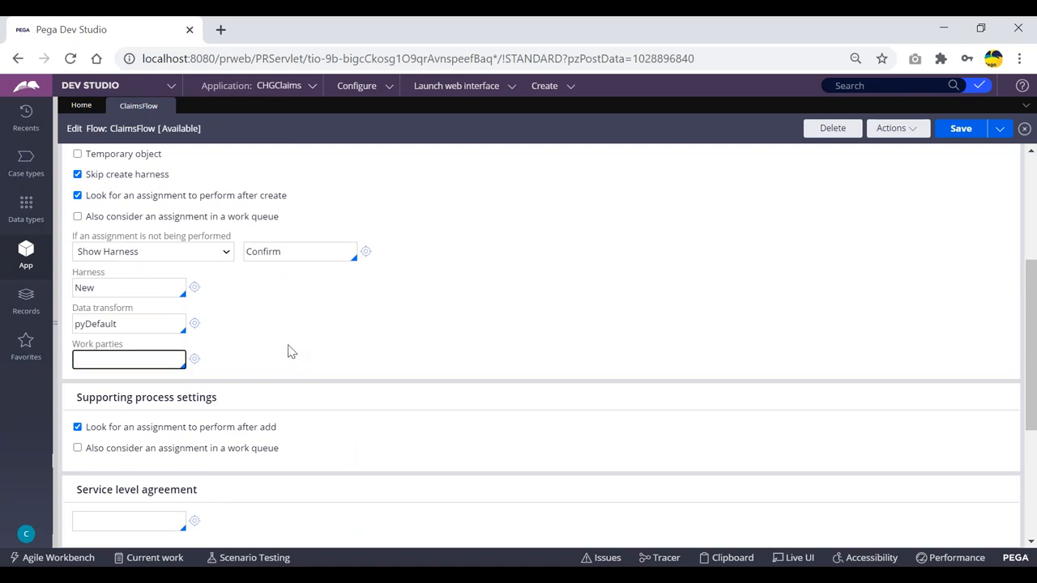
{"action": "key", "text": "Down"}
{"action": "key", "text": "Return"}
{"action": "scroll", "coordinate": [379, 304], "scroll_direction": "up", "scroll_amount": 4}
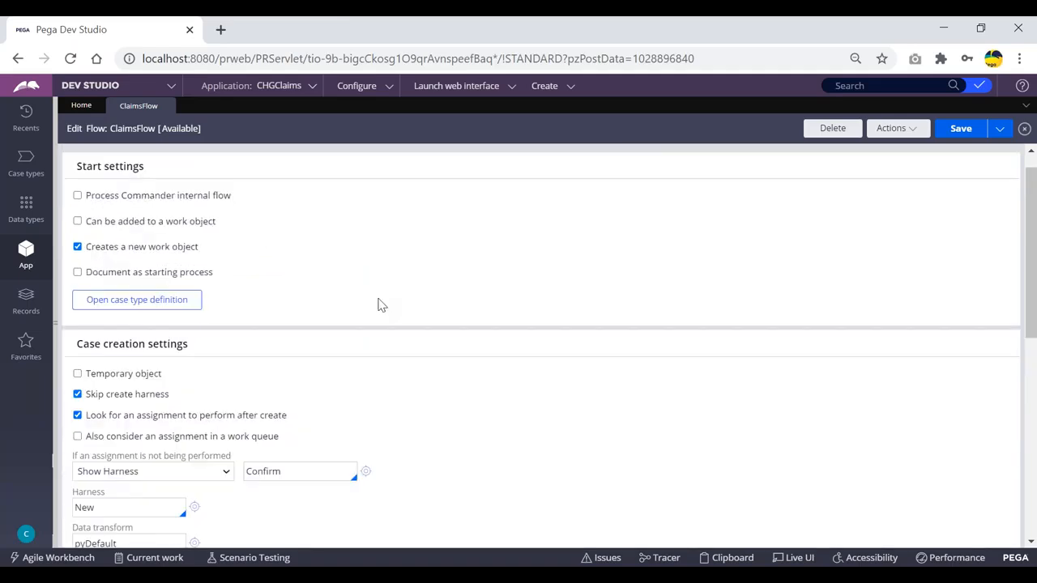
- Save the ClaimsFlow rule from its diagram view and run the flow
{"action": "scroll", "coordinate": [428, 354], "scroll_direction": "down", "scroll_amount": 3}
{"action": "scroll", "coordinate": [428, 347], "scroll_direction": "up", "scroll_amount": 3}
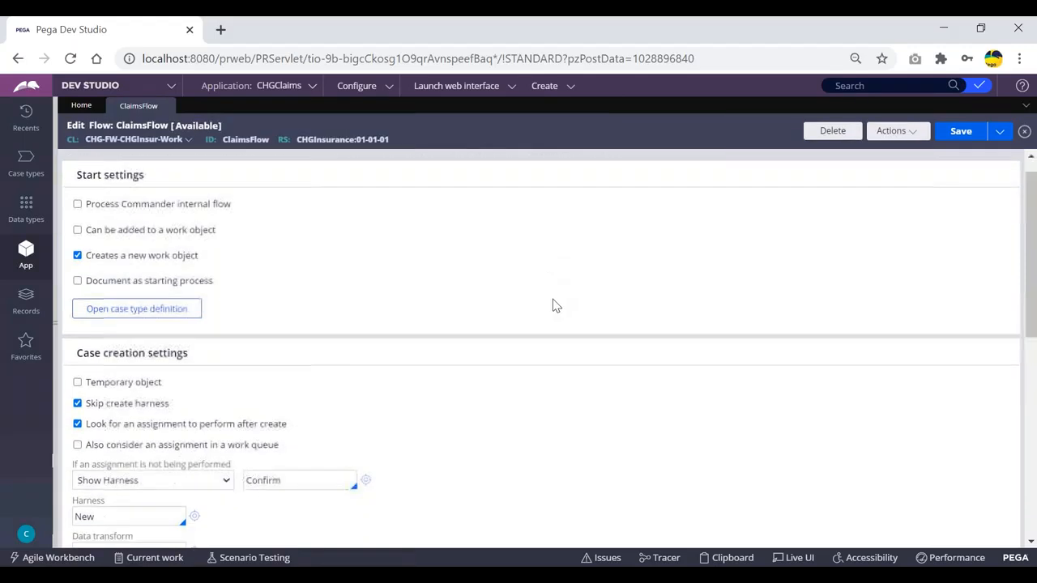
{"action": "scroll", "coordinate": [388, 278], "scroll_direction": "down", "scroll_amount": 5}
{"action": "scroll", "coordinate": [389, 278], "scroll_direction": "up", "scroll_amount": 5}
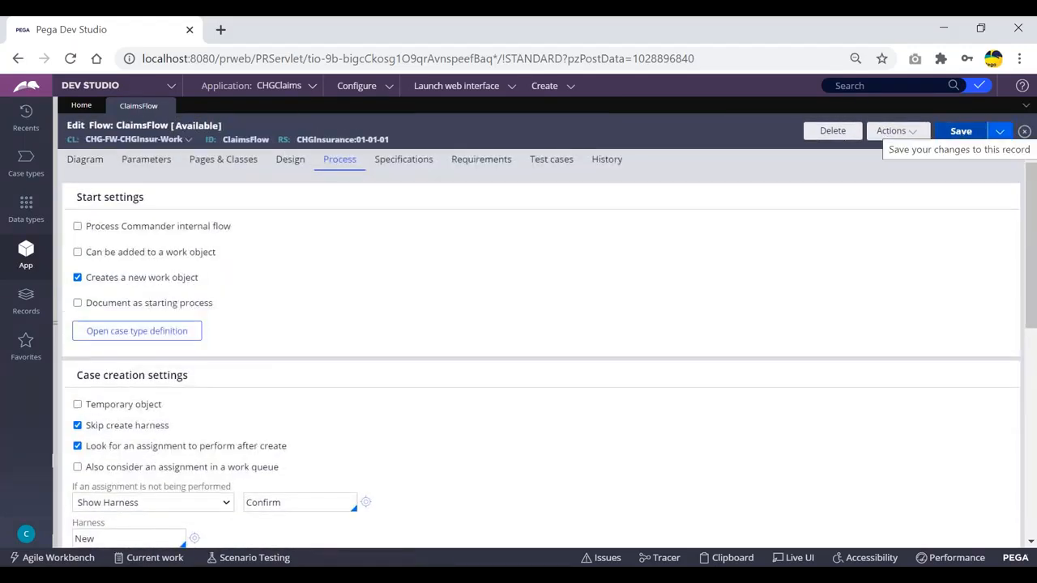
{"action": "left_click", "coordinate": [105, 155]}
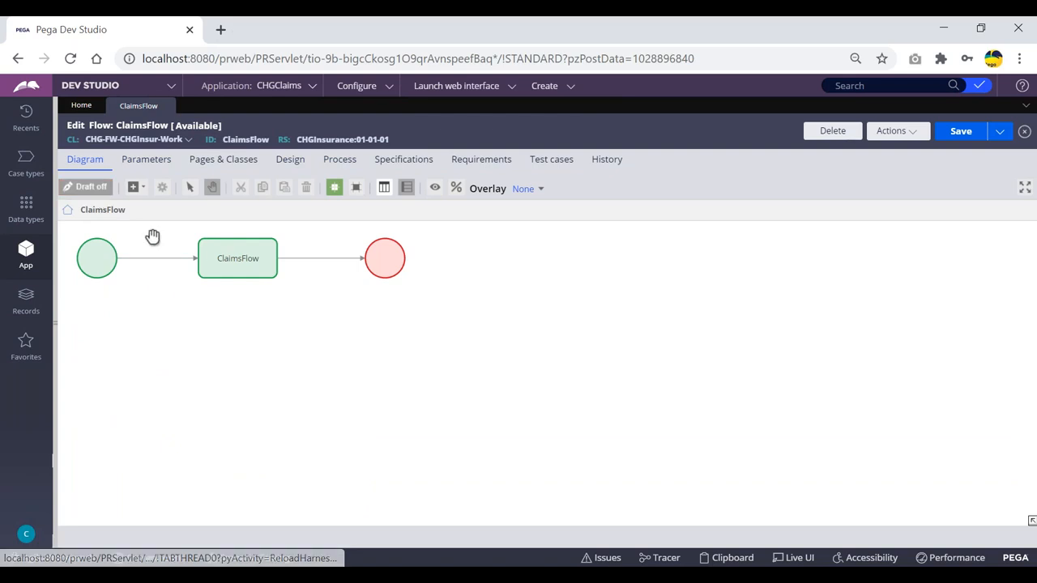
{"action": "left_click", "coordinate": [964, 134]}
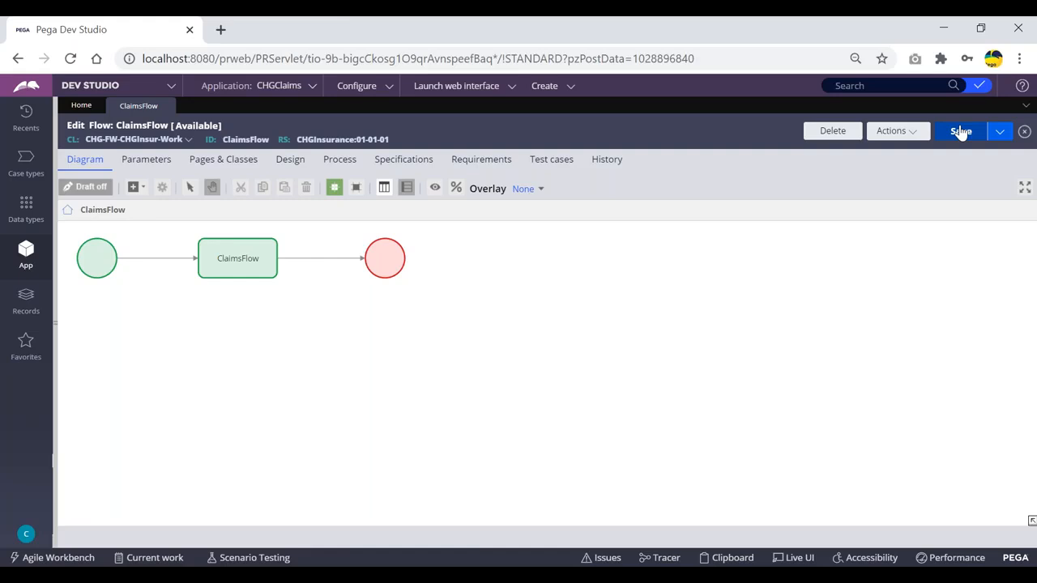
{"action": "left_click", "coordinate": [897, 132]}
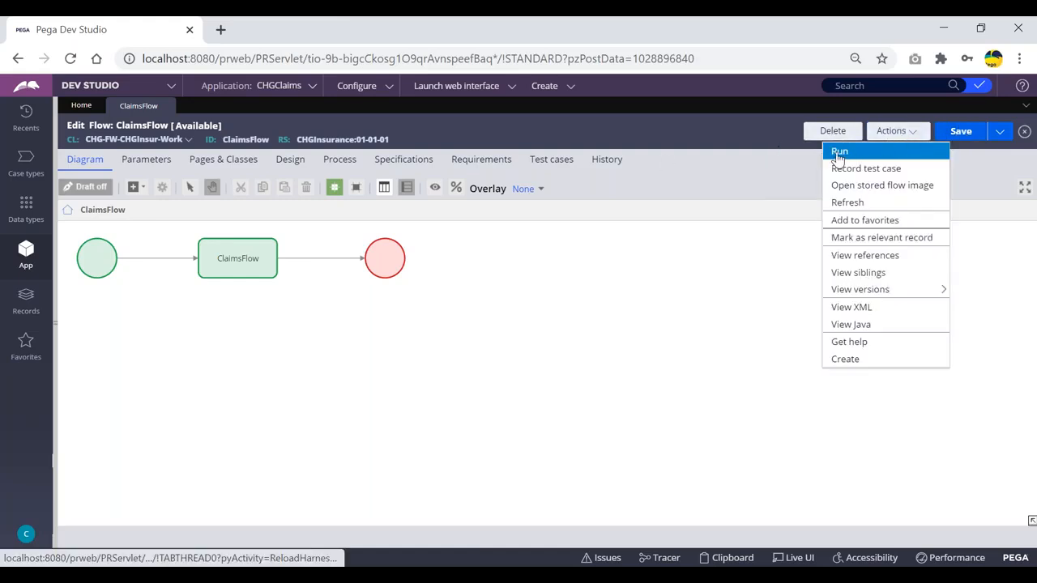
{"action": "left_click", "coordinate": [841, 152]}
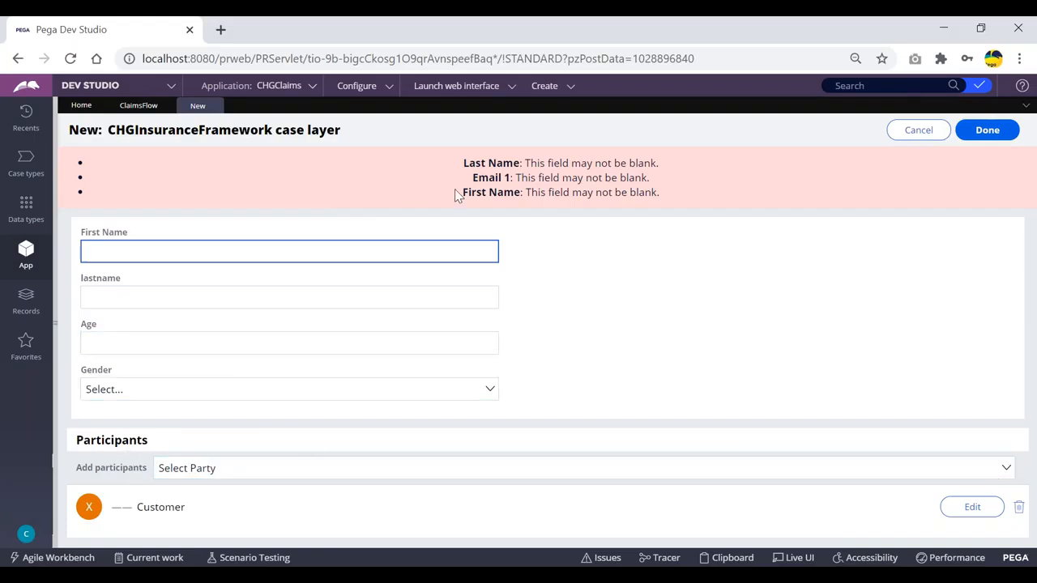
- Examine the validation messages and compare them with the First Name, lastname, Age and Gender fields on the new case form
{"action": "left_click_drag", "start_coordinate": [462, 162], "coordinate": [671, 200]}
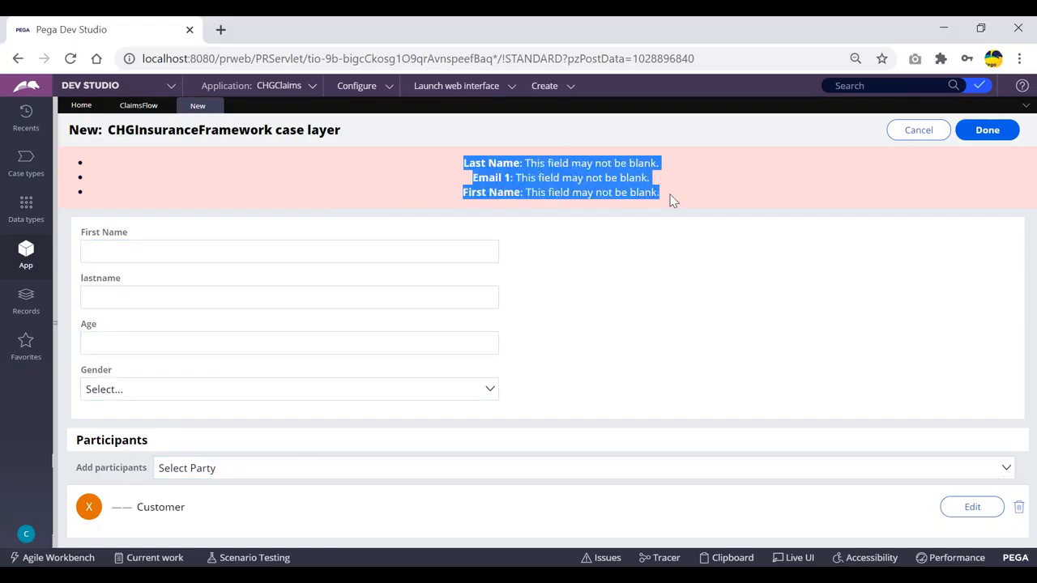
{"action": "left_click", "coordinate": [677, 256]}
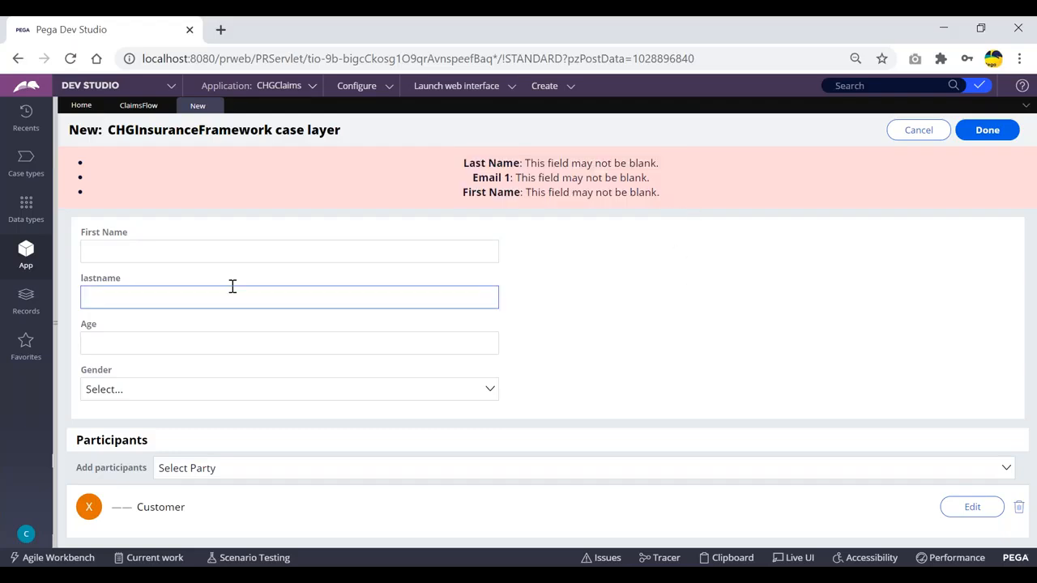
{"action": "left_click", "coordinate": [139, 252]}
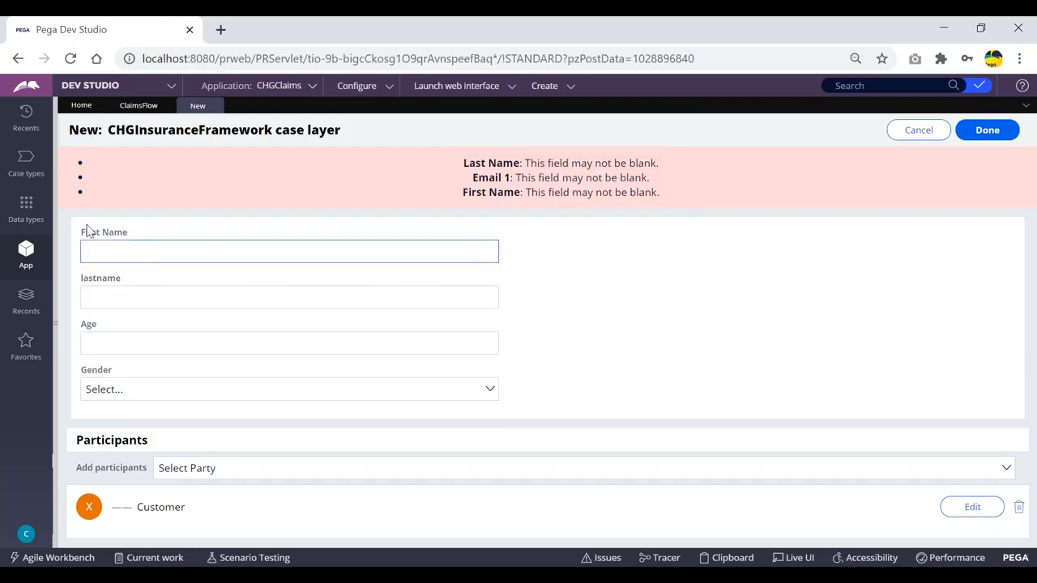
{"action": "key", "text": "Tab"}
{"action": "left_click", "coordinate": [116, 247]}
{"action": "left_click", "coordinate": [127, 397]}
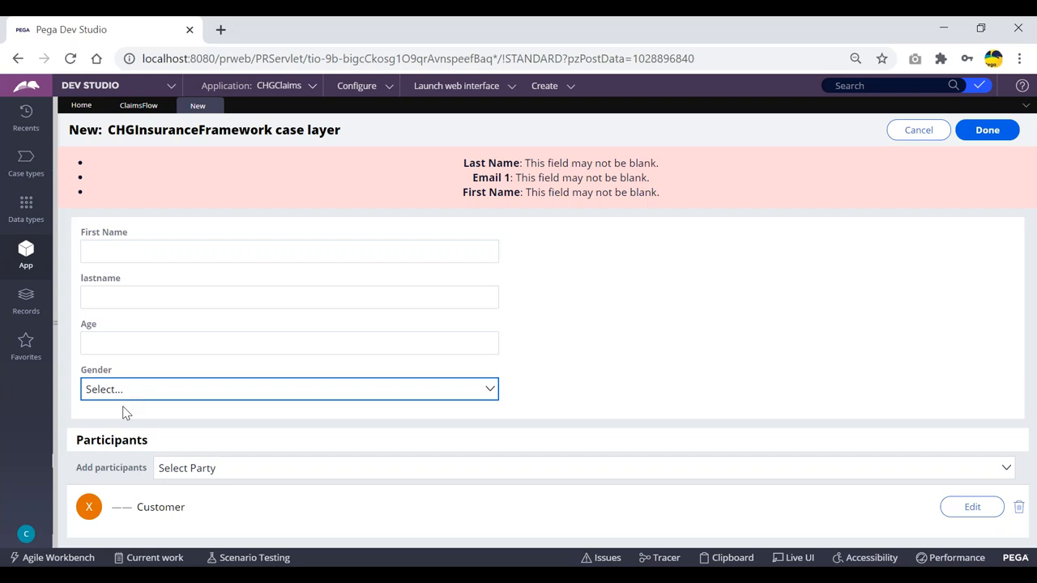
{"action": "left_click", "coordinate": [145, 256]}
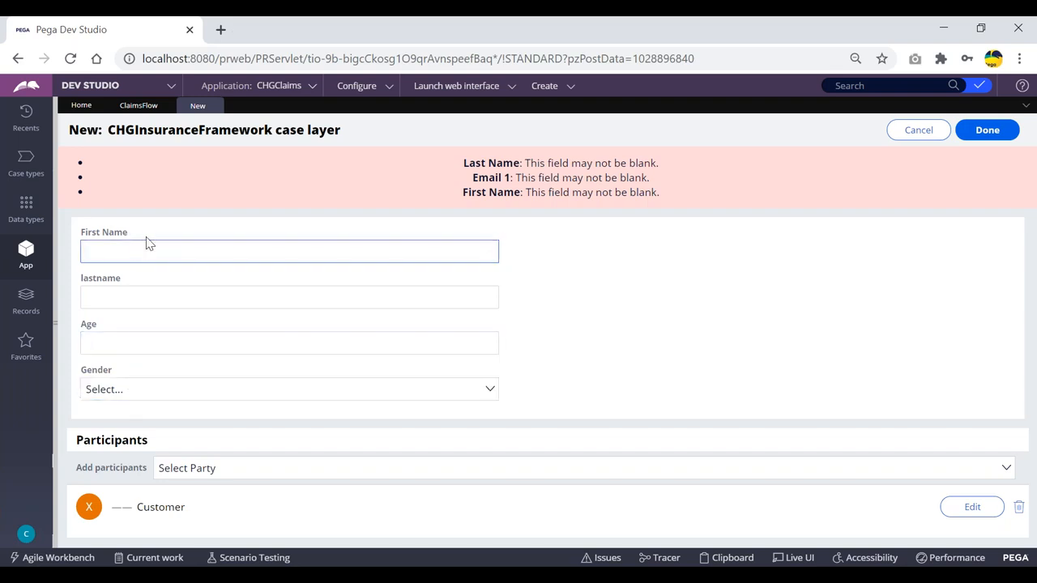
{"action": "left_click", "coordinate": [120, 394]}
{"action": "left_click", "coordinate": [126, 297]}
{"action": "left_click", "coordinate": [132, 243]}
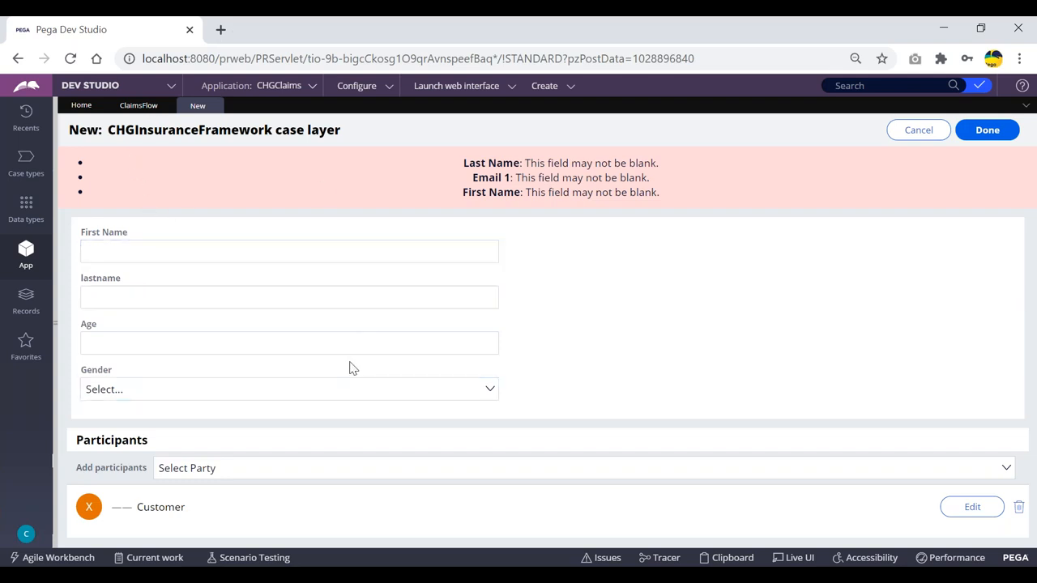
- Return to ClaimsFlow's process settings and set the work parties to pyCaseManagementDefault
{"action": "left_click", "coordinate": [134, 106]}
{"action": "left_click", "coordinate": [350, 161]}
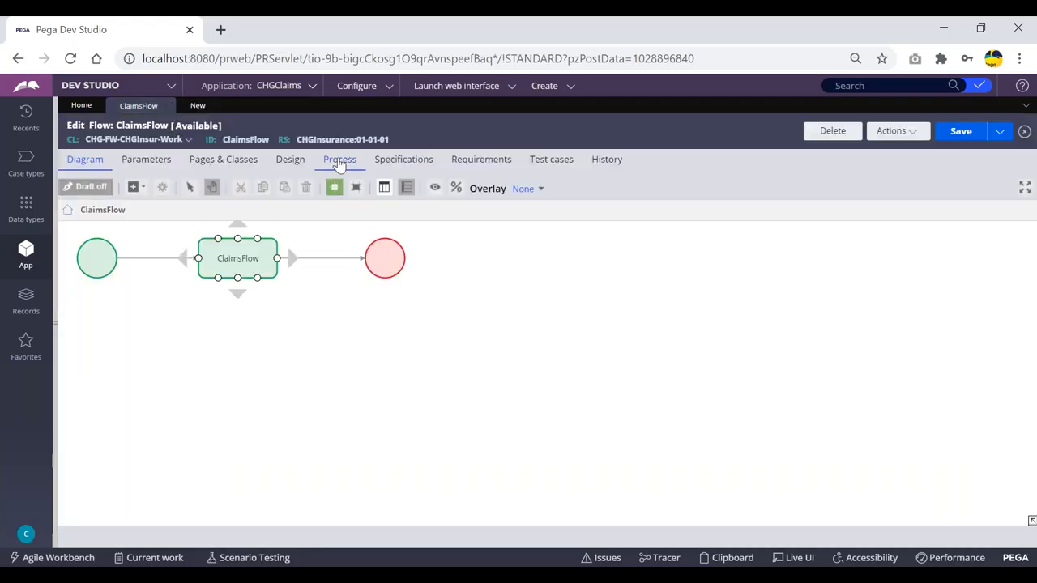
{"action": "left_click", "coordinate": [197, 106]}
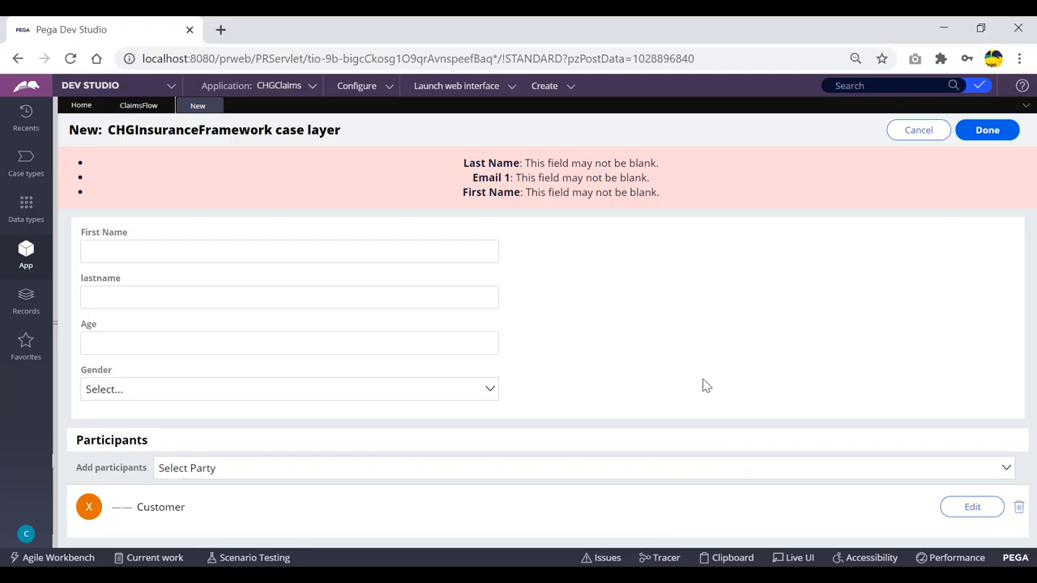
{"action": "left_click", "coordinate": [138, 106]}
{"action": "left_click", "coordinate": [197, 107]}
{"action": "left_click", "coordinate": [139, 106]}
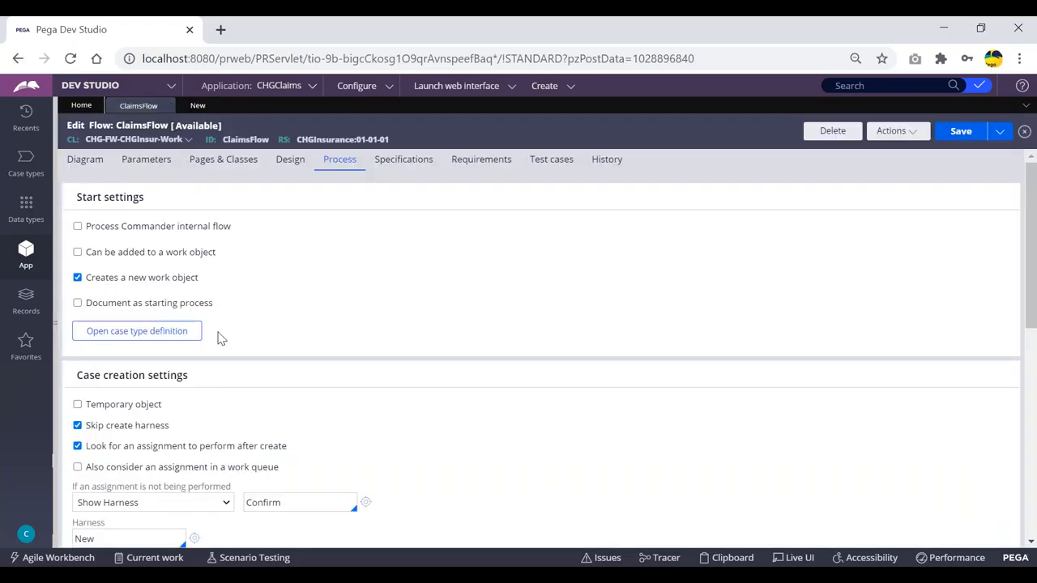
{"action": "scroll", "coordinate": [213, 337], "scroll_direction": "down", "scroll_amount": 5}
{"action": "double_click", "coordinate": [139, 196]}
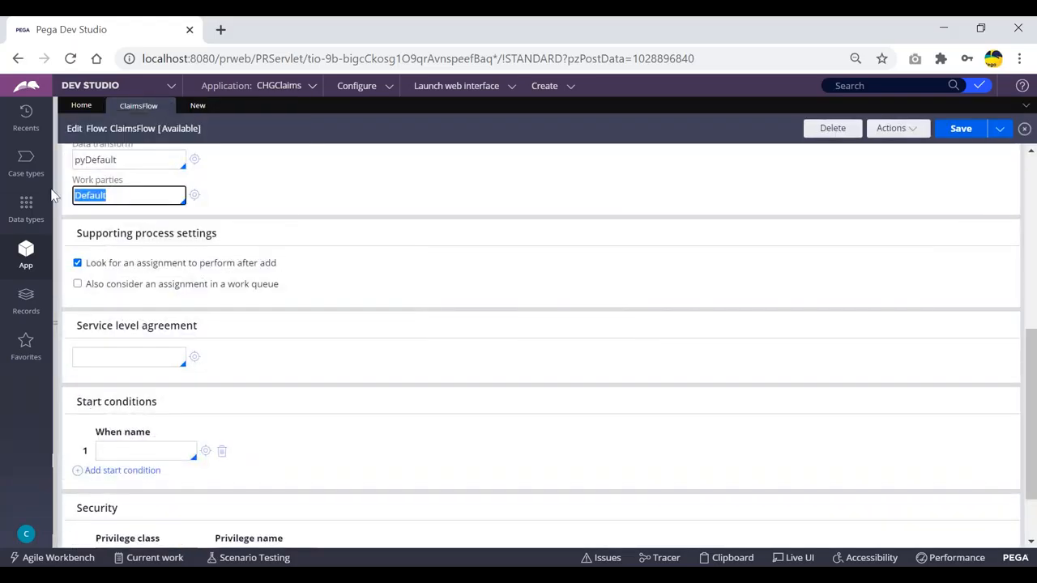
{"action": "key", "text": "BackSpace"}
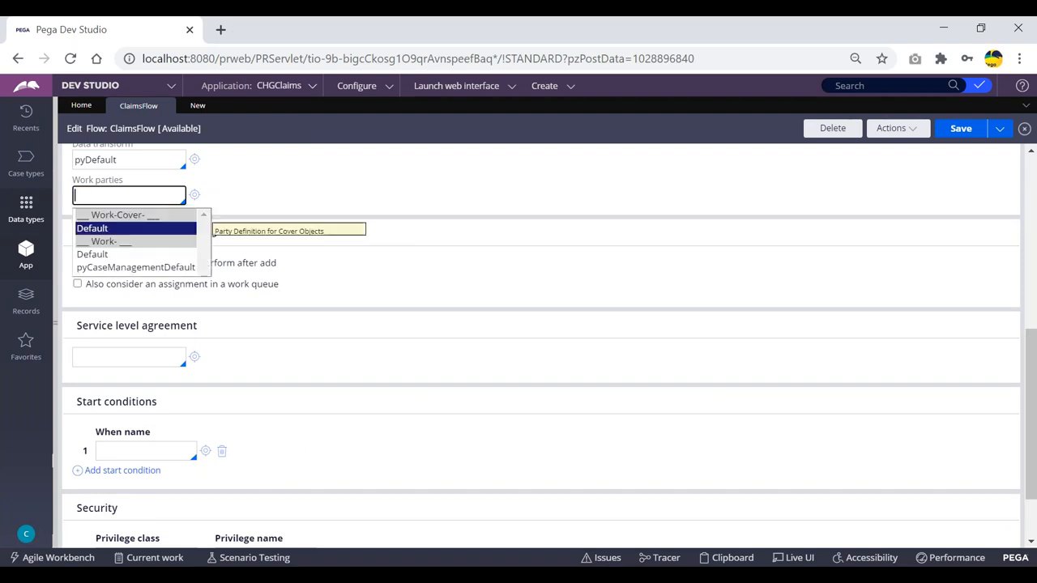
{"action": "key", "text": "Down"}
{"action": "key", "text": "Down"}
{"action": "key", "text": "Return"}
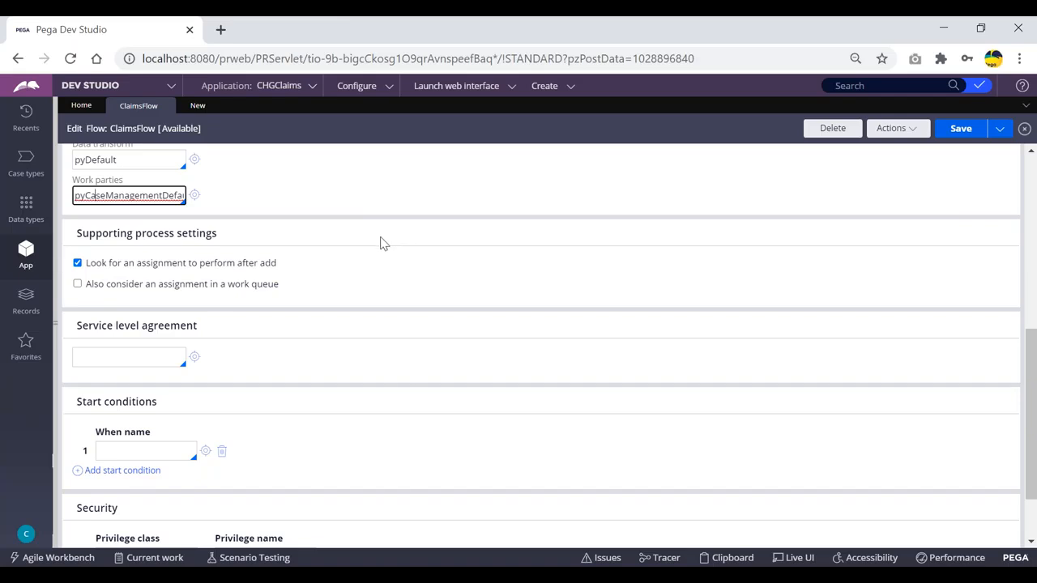
- Save the flow rule with the changed work parties and run it again
{"action": "scroll", "coordinate": [383, 245], "scroll_direction": "up", "scroll_amount": 3}
{"action": "left_click", "coordinate": [961, 129]}
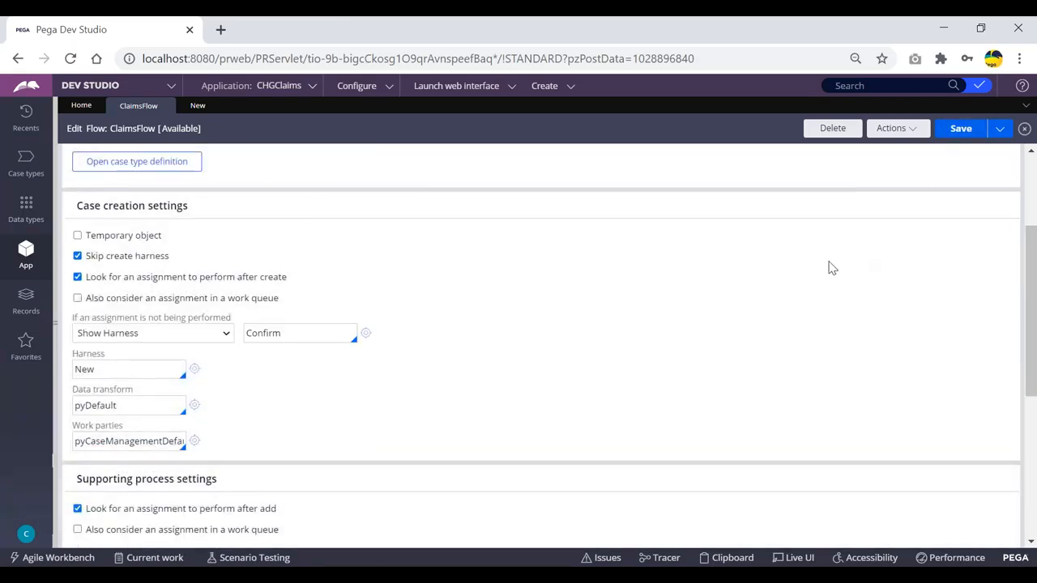
{"action": "left_click", "coordinate": [903, 131]}
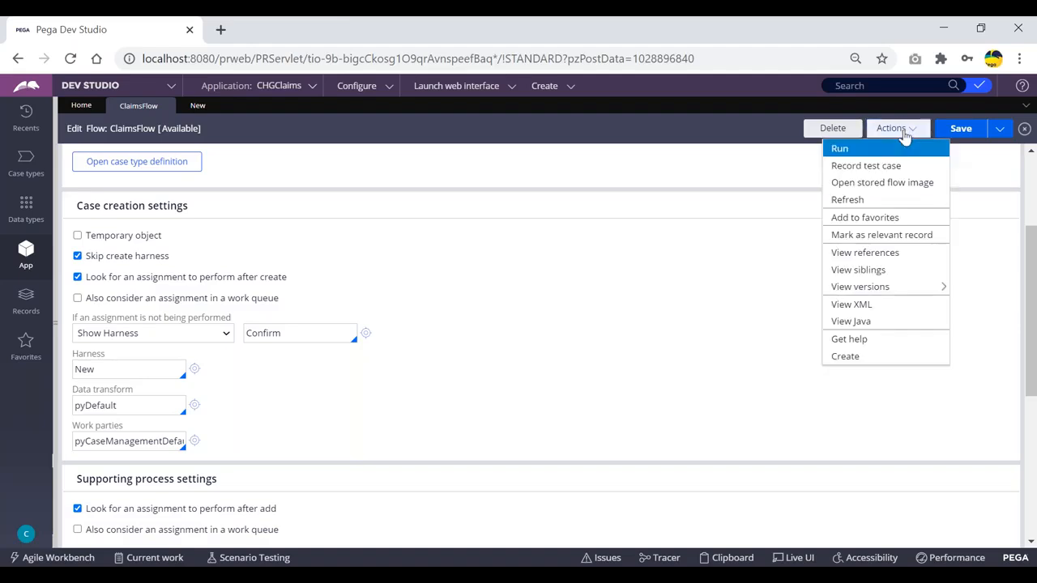
{"action": "left_click", "coordinate": [839, 151]}
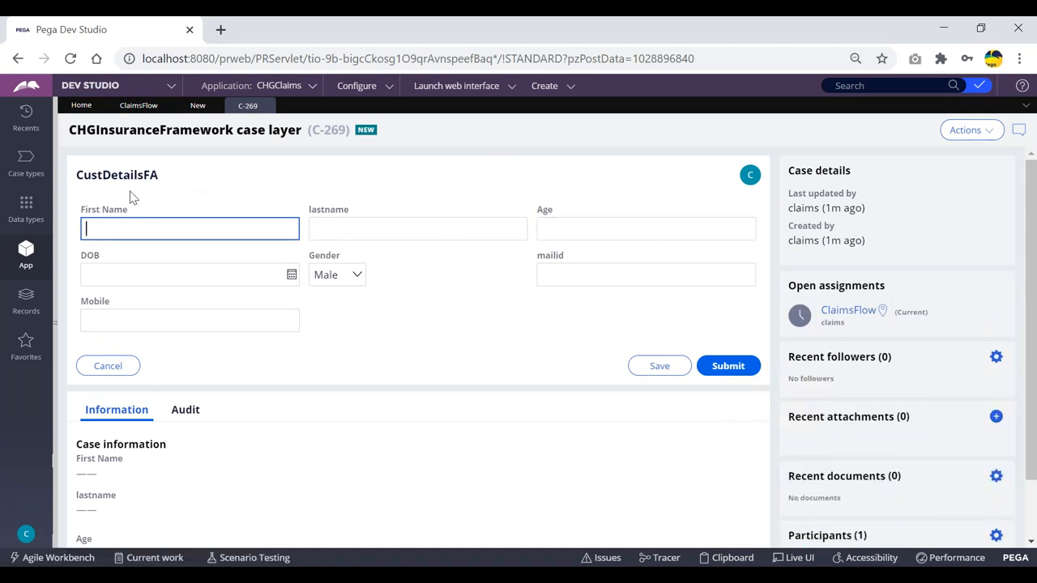
- Compare the flow's case creation settings and the earlier New form with the newly created case
{"action": "left_click", "coordinate": [138, 105]}
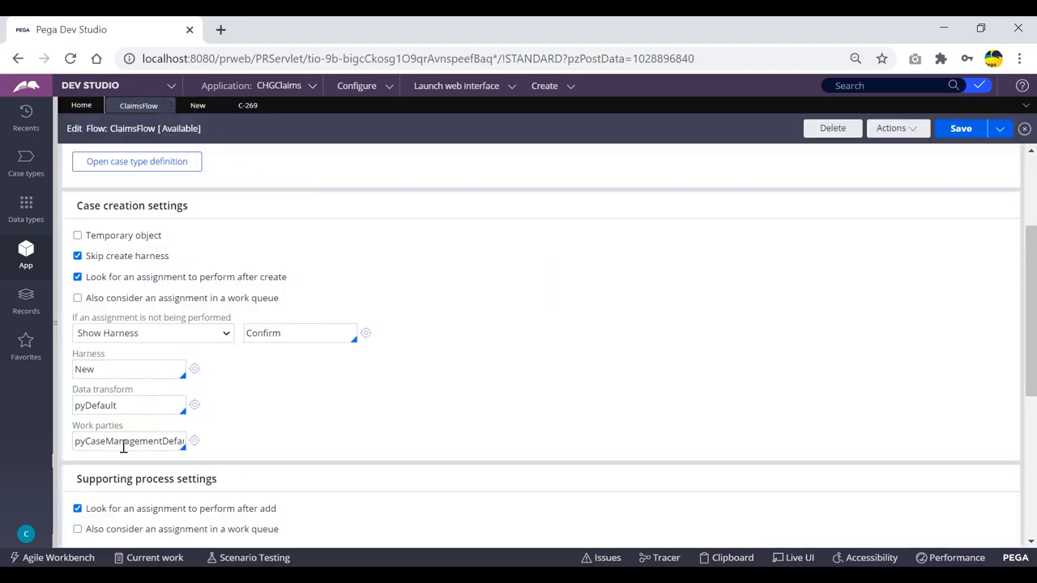
{"action": "left_click", "coordinate": [198, 106]}
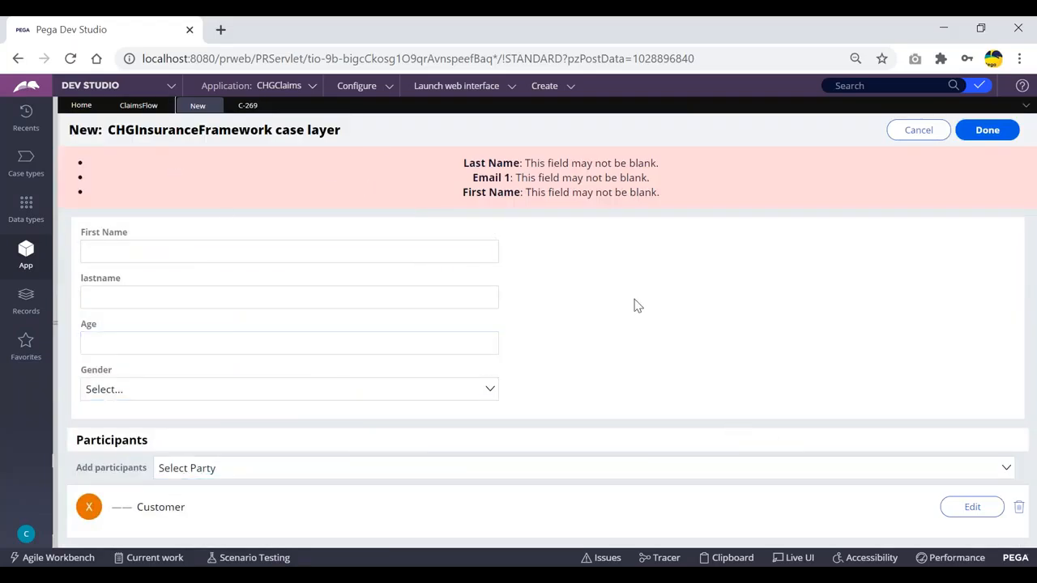
{"action": "left_click", "coordinate": [247, 108]}
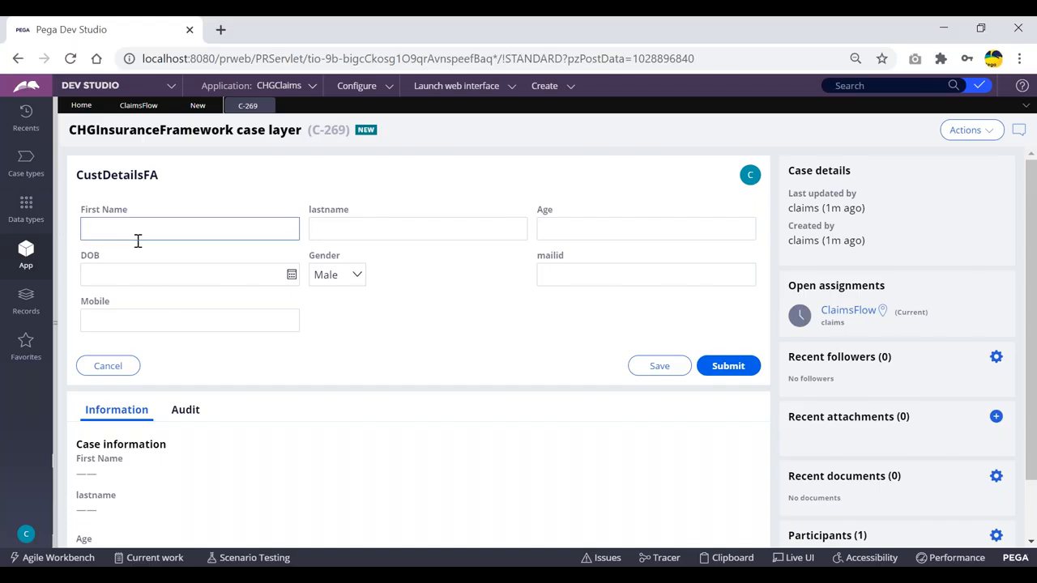
- Widen the class explorer and open the CustDetailsSec section of CHG-FW-CHGInsur-Work to inspect its First Name field
{"action": "left_click_drag", "start_coordinate": [56, 227], "coordinate": [268, 159]}
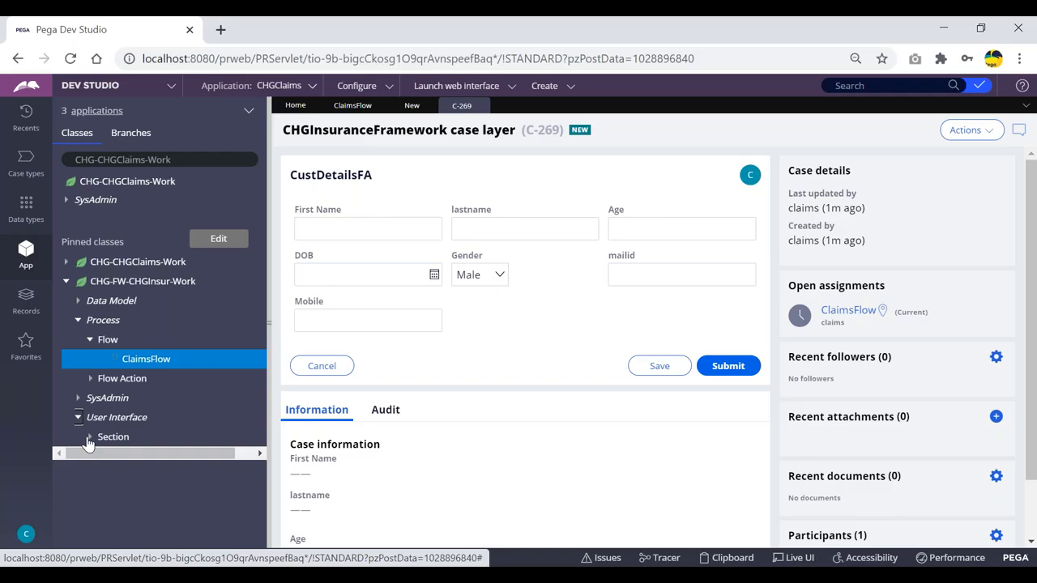
{"action": "left_click", "coordinate": [90, 438]}
{"action": "left_click", "coordinate": [141, 458]}
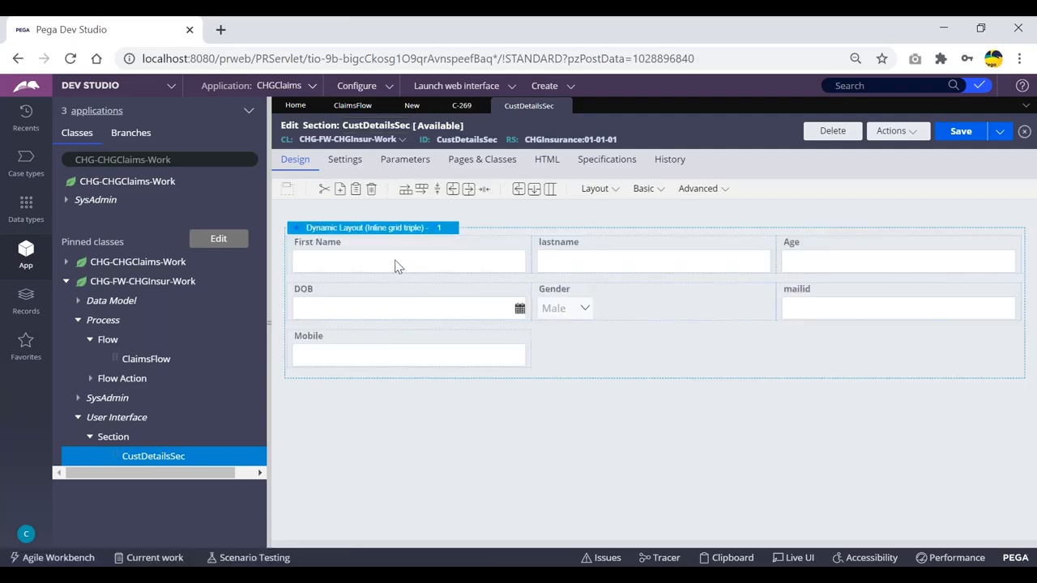
{"action": "left_click", "coordinate": [478, 266]}
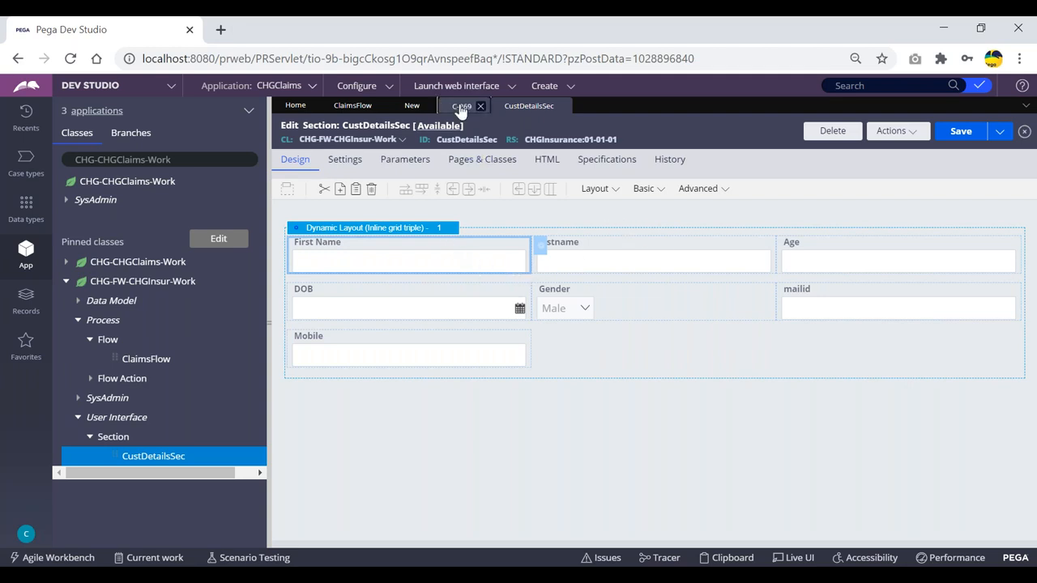
- Return to the newly created case and fill in the customer's first name on the CustDetailsFA form
{"action": "left_click", "coordinate": [459, 109]}
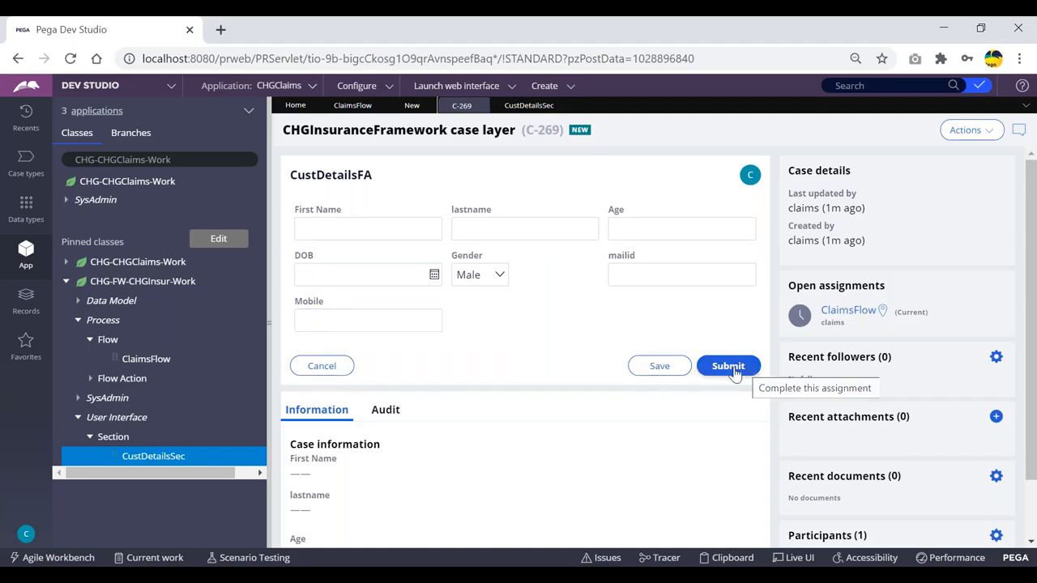
{"action": "left_click", "coordinate": [388, 226]}
{"action": "type", "text": "fwef"}
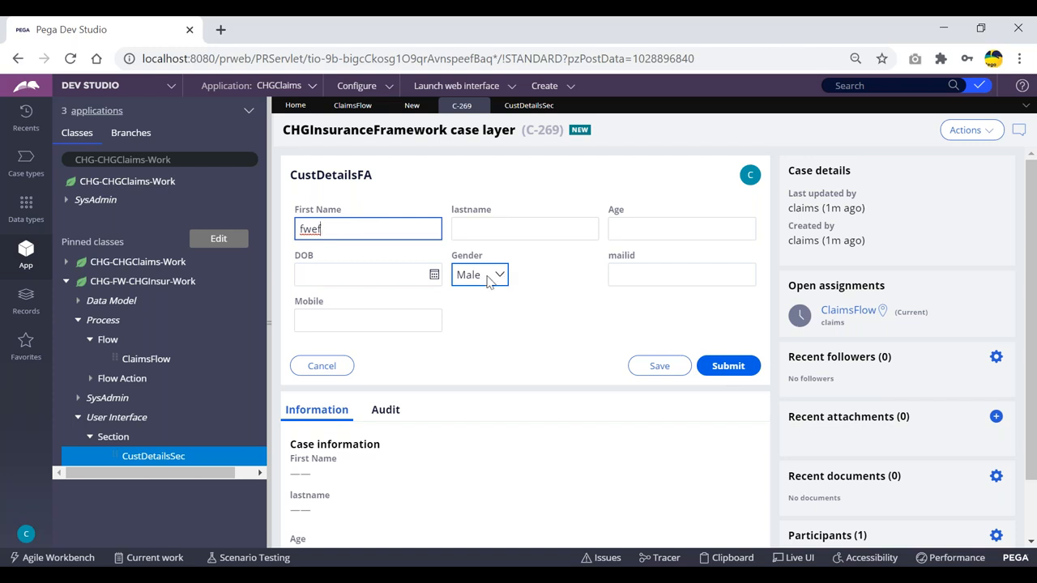
- Compare the ClaimsFlow diagram and the CustDetailsSec section layout with the case's assignment form and case information
{"action": "left_click", "coordinate": [353, 106]}
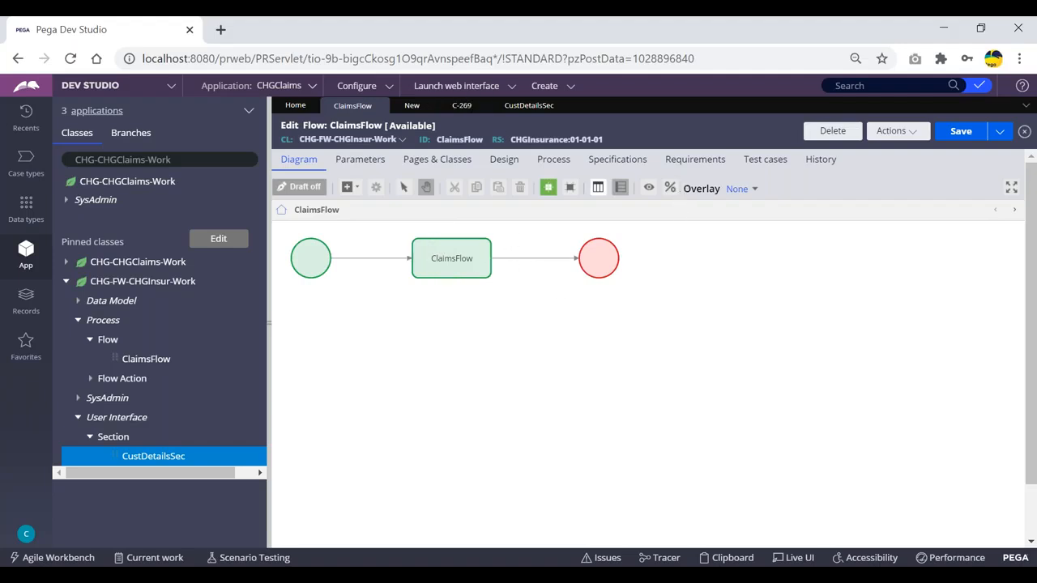
{"action": "left_click", "coordinate": [528, 105]}
{"action": "left_click", "coordinate": [354, 105]}
{"action": "left_click", "coordinate": [458, 107]}
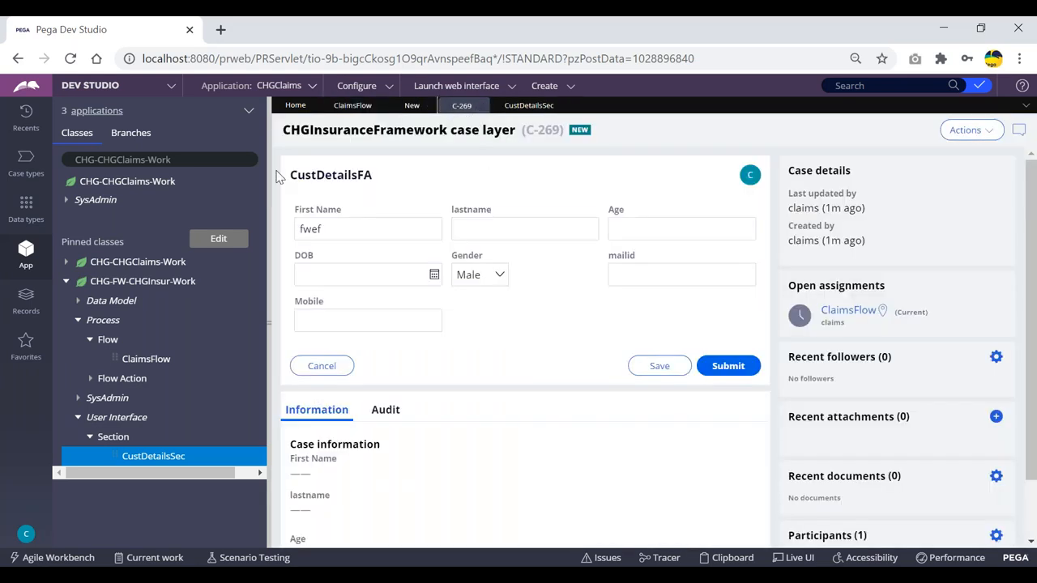
{"action": "left_click", "coordinate": [535, 107]}
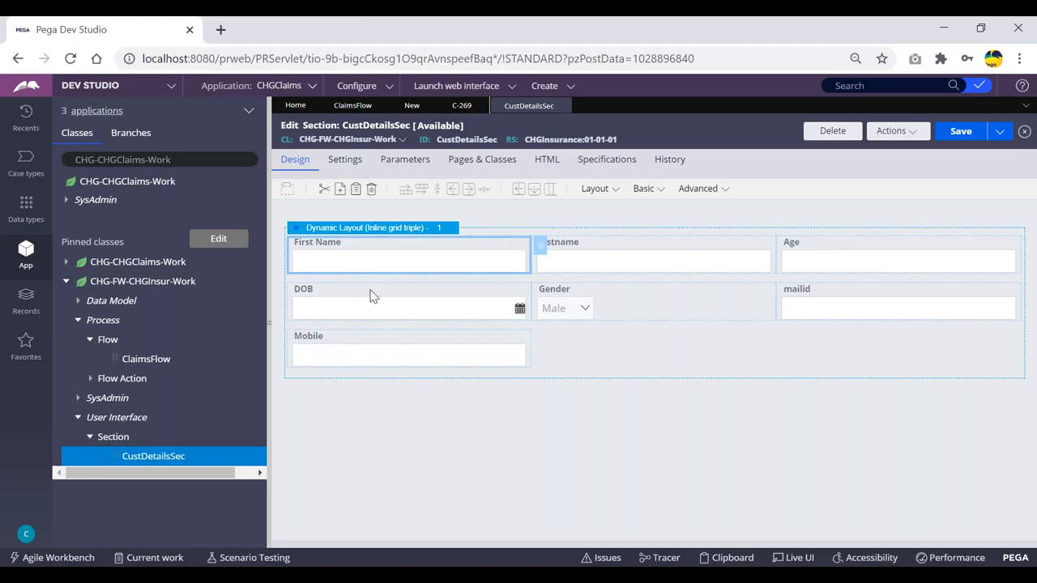
{"action": "left_click", "coordinate": [463, 106]}
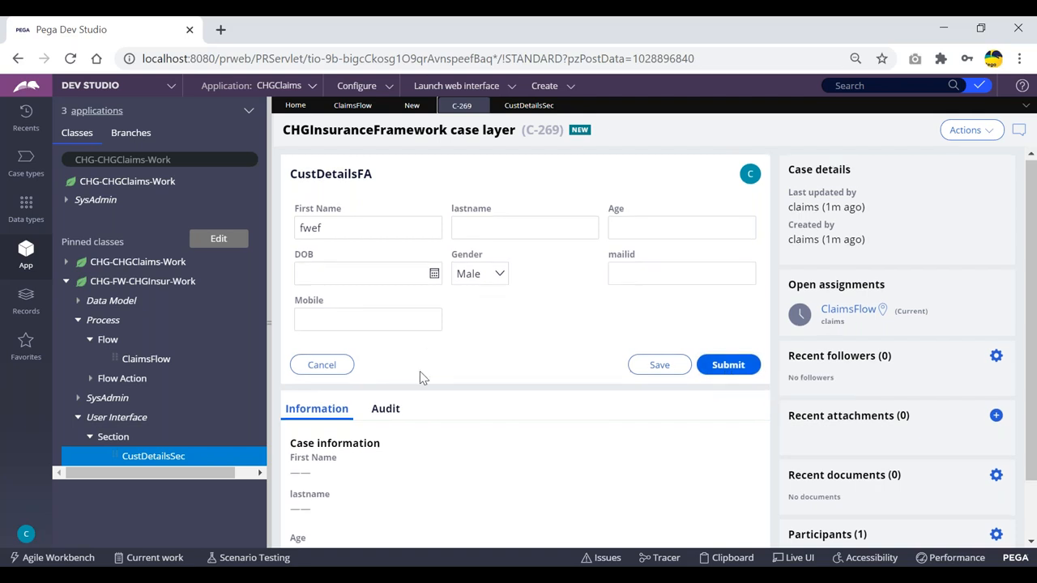
{"action": "scroll", "coordinate": [419, 374], "scroll_direction": "down", "scroll_amount": 1}
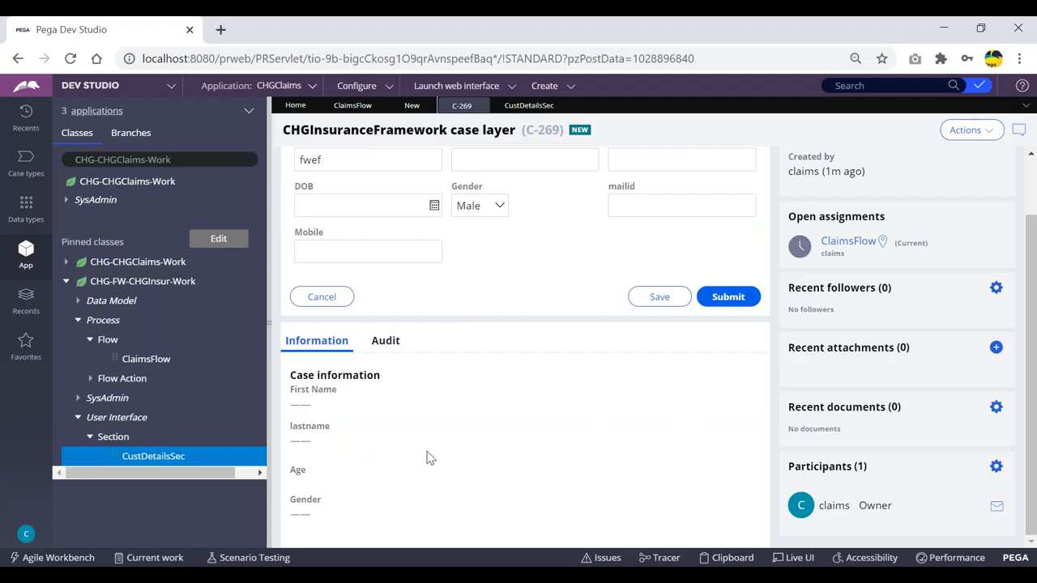
{"action": "scroll", "coordinate": [856, 324], "scroll_direction": "up", "scroll_amount": 1}
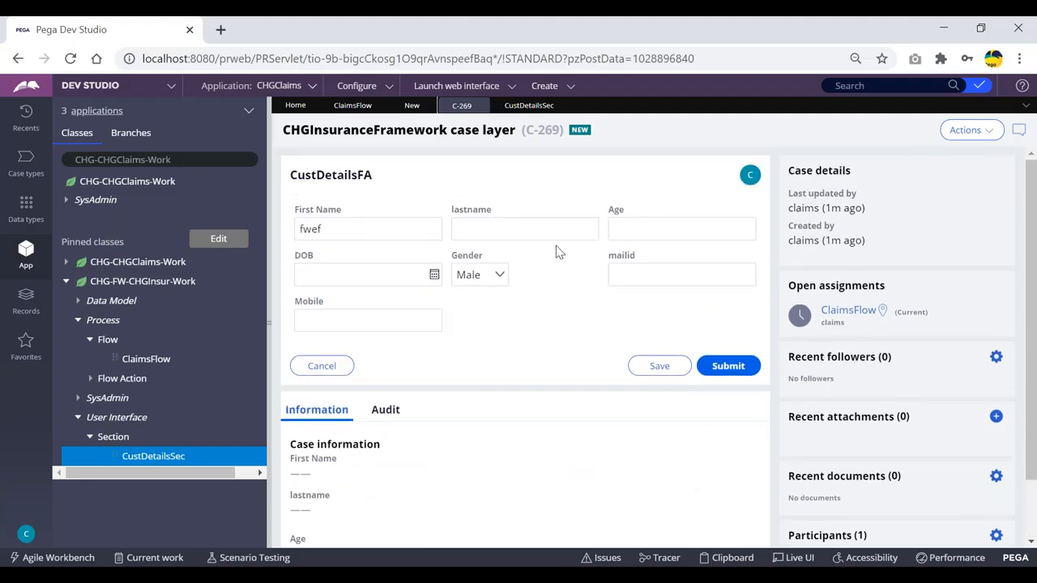
- Collapse the class explorer and compare the case's CustDetailsFA form and case information with the ClaimsFlow diagram and CustDetailsSec section
{"action": "left_click_drag", "start_coordinate": [261, 197], "coordinate": [54, 197]}
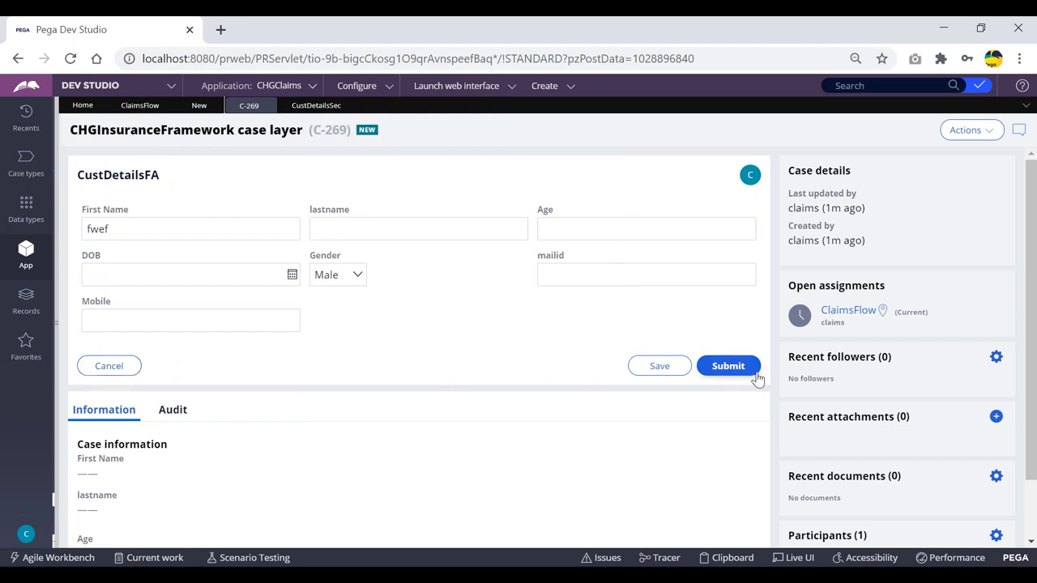
{"action": "scroll", "coordinate": [100, 447], "scroll_direction": "down", "scroll_amount": 2}
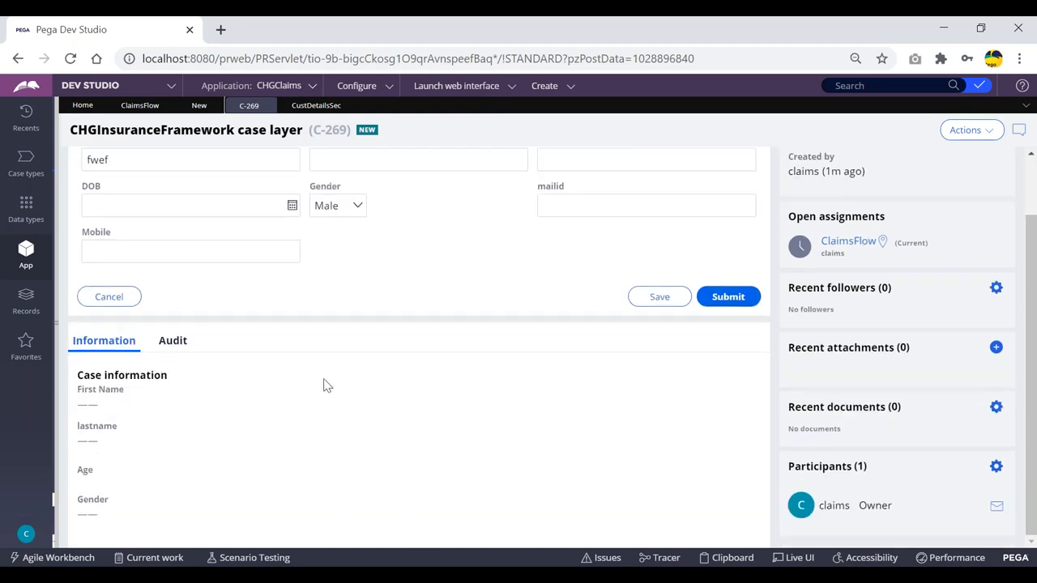
{"action": "scroll", "coordinate": [913, 292], "scroll_direction": "up", "scroll_amount": 2}
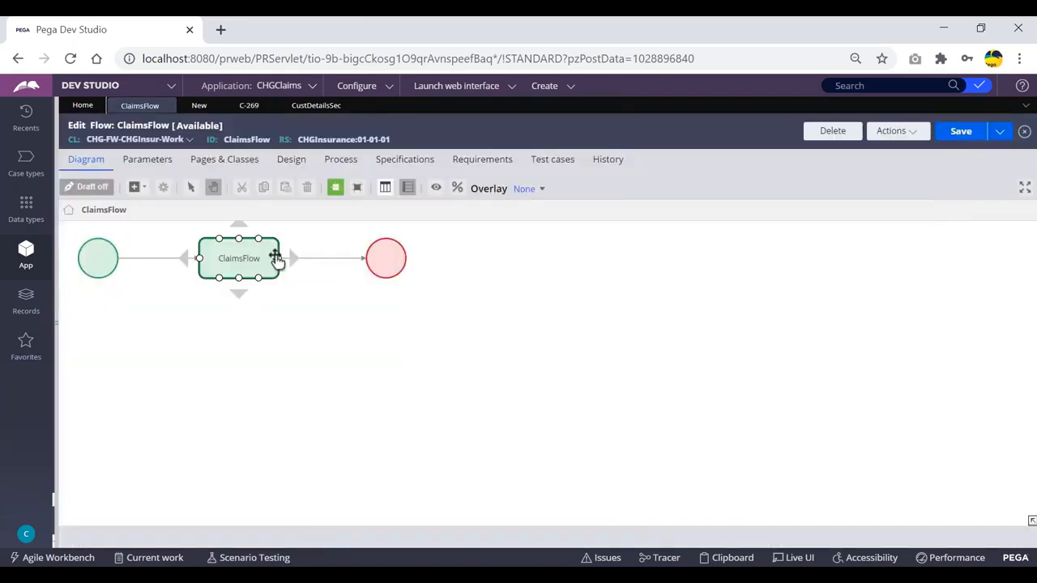
{"action": "left_click", "coordinate": [315, 114]}
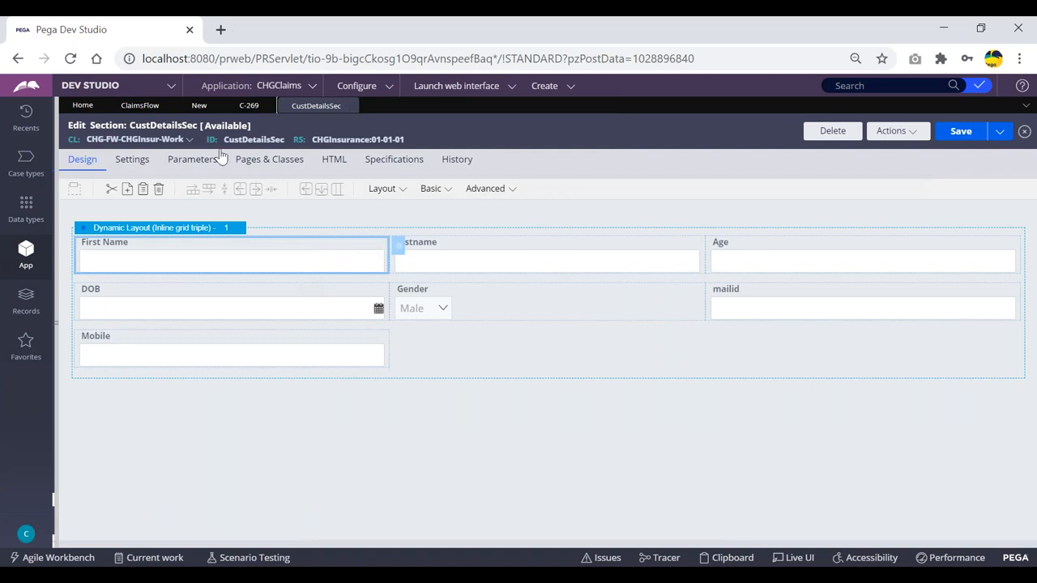
{"action": "left_click", "coordinate": [247, 107]}
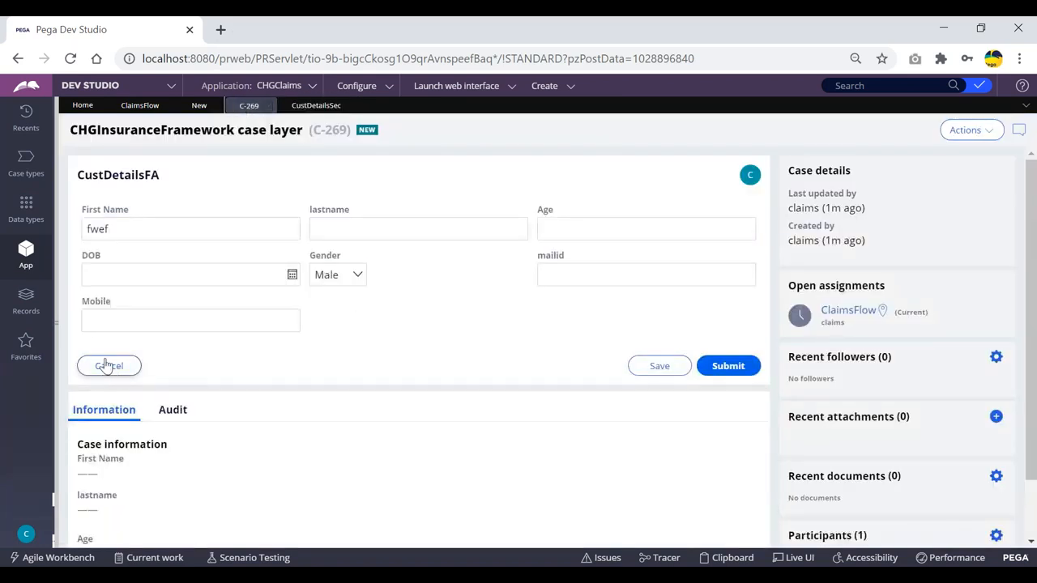
{"action": "left_click_drag", "start_coordinate": [84, 175], "coordinate": [716, 321]}
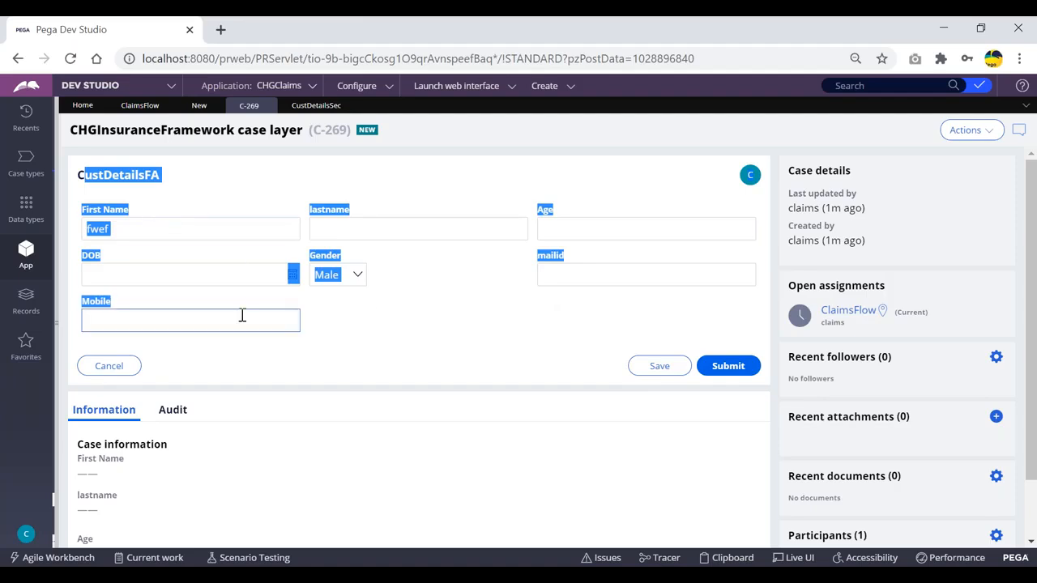
{"action": "left_click", "coordinate": [468, 367]}
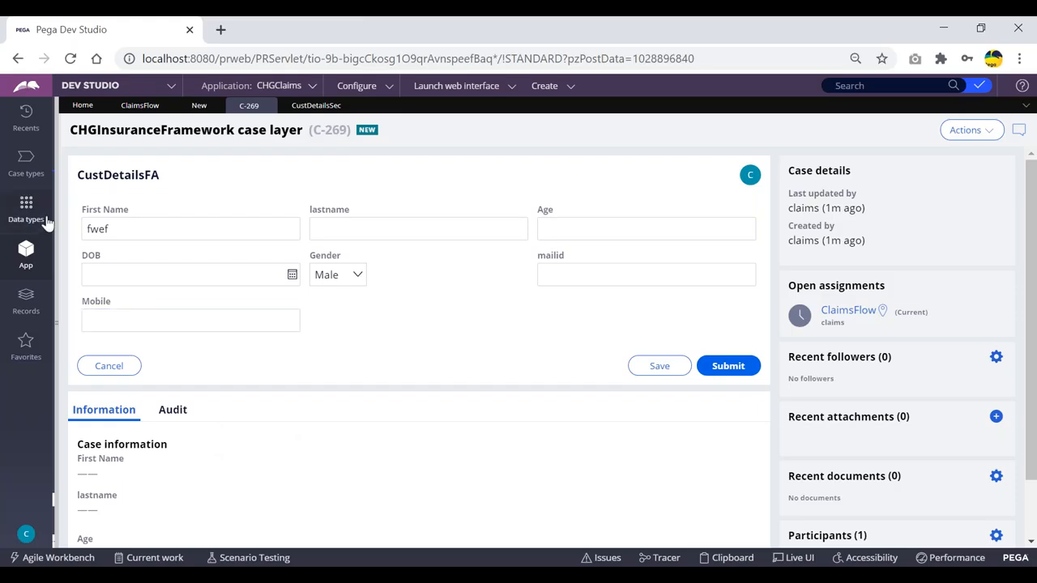
- Widen the class explorer again, check the case's ID, and run ClaimsFlow once more to create another case
{"action": "left_click_drag", "start_coordinate": [94, 209], "coordinate": [251, 220]}
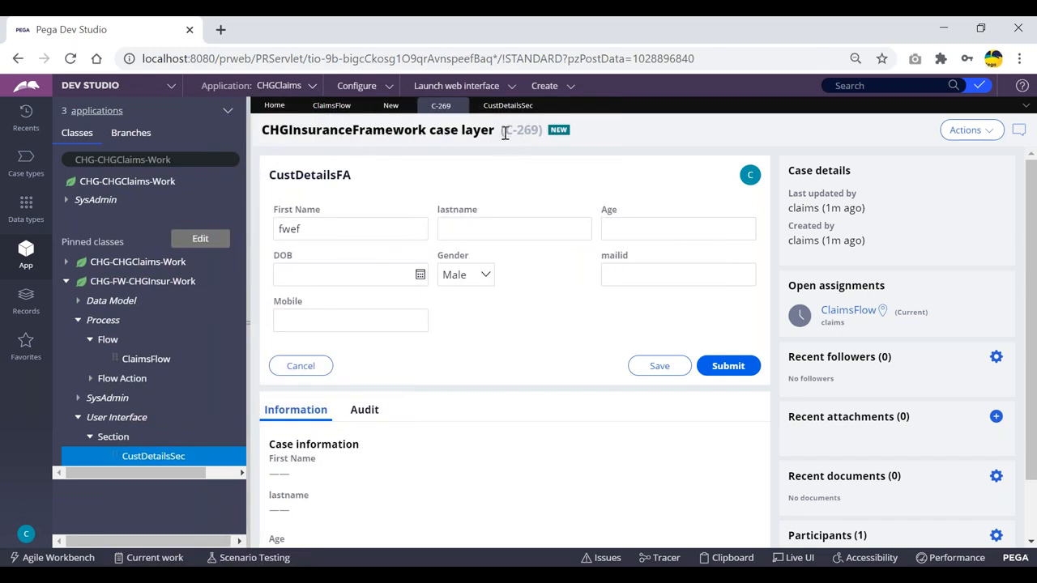
{"action": "left_click_drag", "start_coordinate": [503, 130], "coordinate": [539, 131]}
{"action": "left_click", "coordinate": [601, 133]}
{"action": "left_click", "coordinate": [600, 134]}
{"action": "left_click", "coordinate": [326, 105]}
{"action": "left_click", "coordinate": [909, 133]}
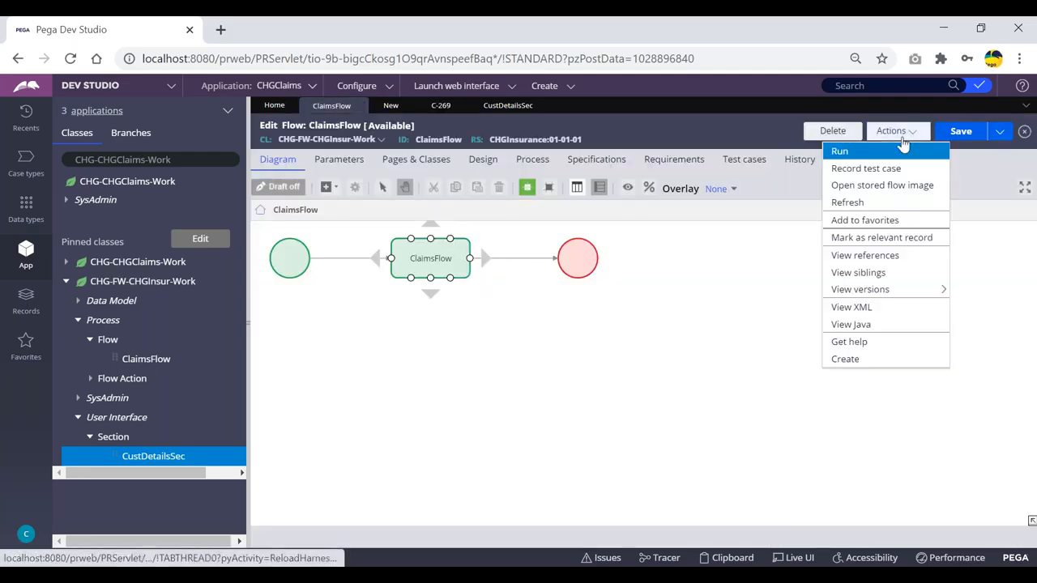
{"action": "left_click", "coordinate": [841, 153]}
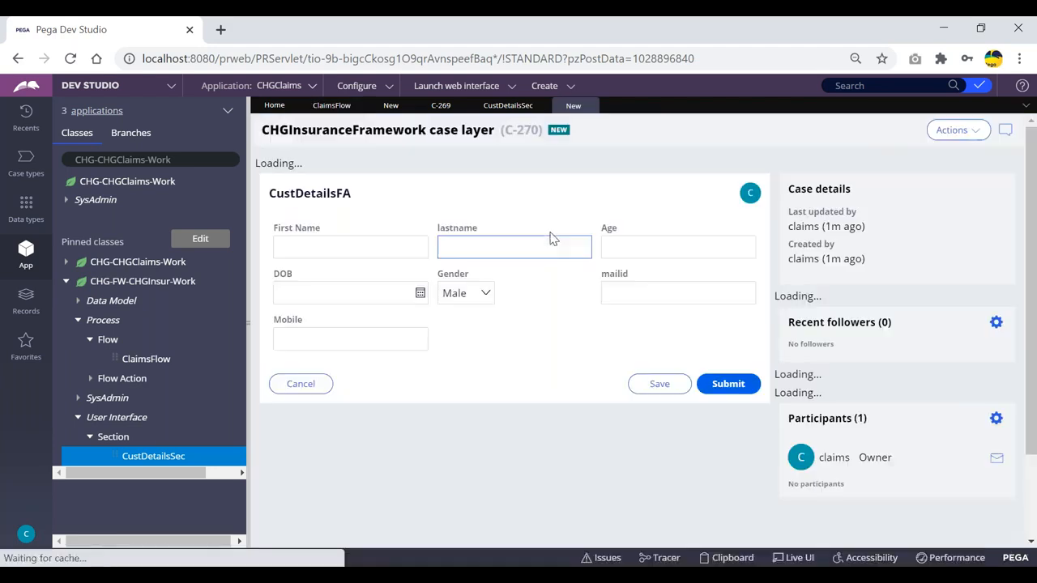
- Compare the case ID of the newly created case with that of the earlier case
{"action": "left_click_drag", "start_coordinate": [504, 129], "coordinate": [540, 131]}
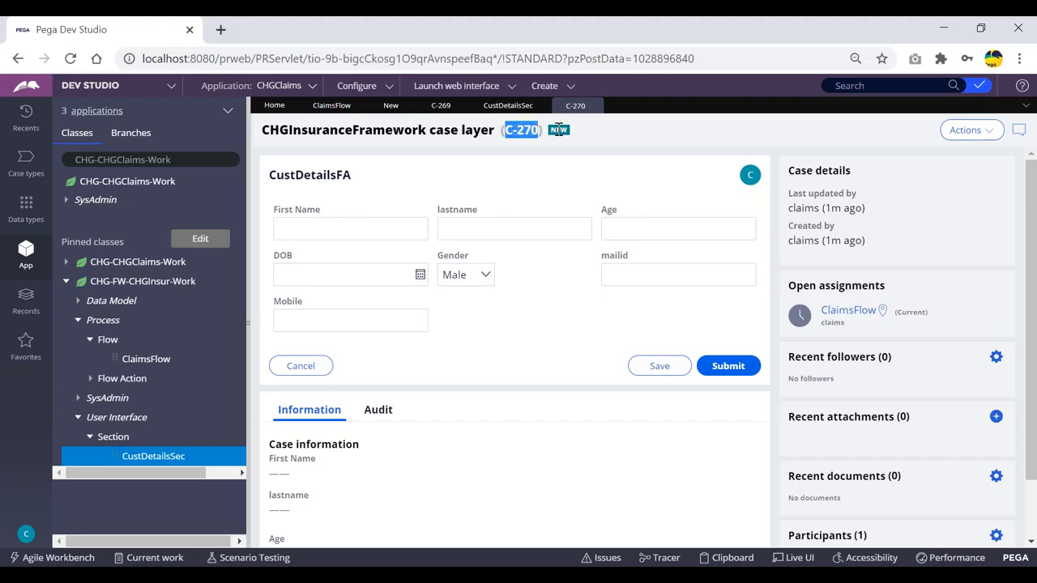
{"action": "left_click", "coordinate": [608, 131]}
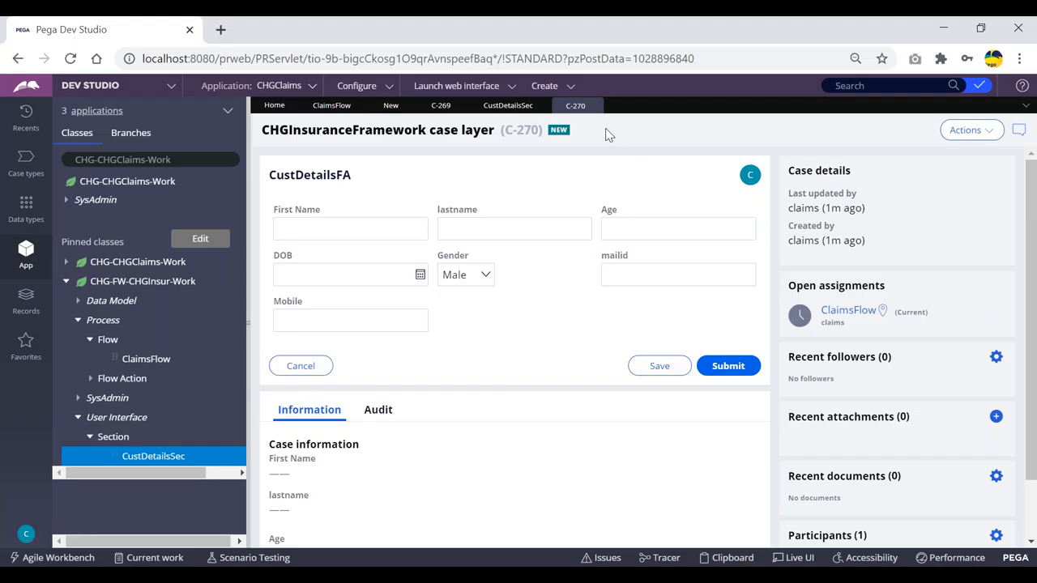
{"action": "left_click_drag", "start_coordinate": [504, 129], "coordinate": [541, 129]}
{"action": "left_click", "coordinate": [610, 133]}
{"action": "left_click", "coordinate": [439, 106]}
{"action": "left_click", "coordinate": [576, 106]}
{"action": "left_click_drag", "start_coordinate": [504, 130], "coordinate": [538, 132]}
{"action": "left_click", "coordinate": [537, 150]}
{"action": "left_click", "coordinate": [447, 108]}
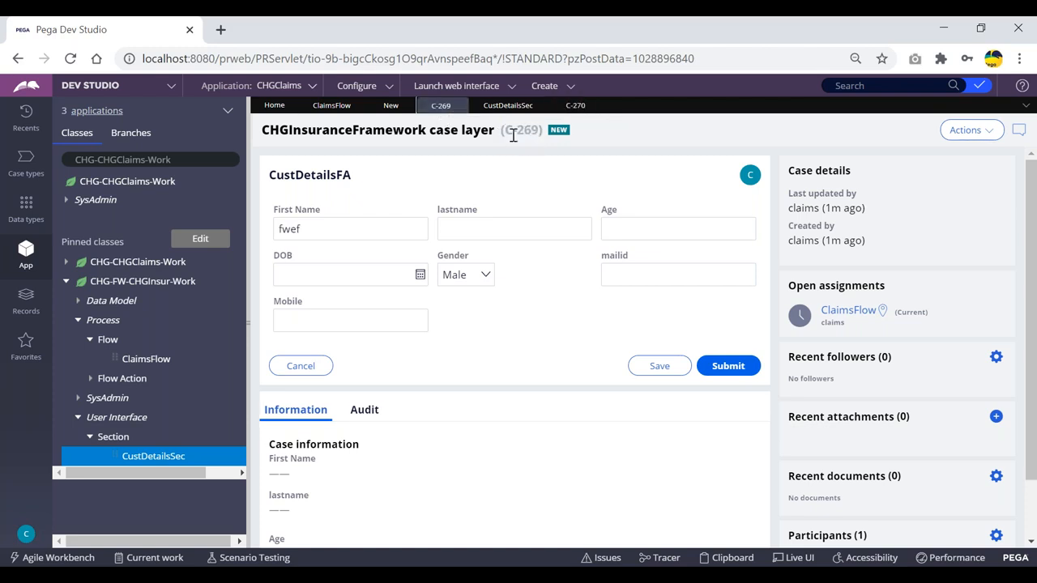
{"action": "left_click_drag", "start_coordinate": [516, 130], "coordinate": [540, 130]}
{"action": "left_click", "coordinate": [576, 106]}
{"action": "left_click", "coordinate": [608, 124]}
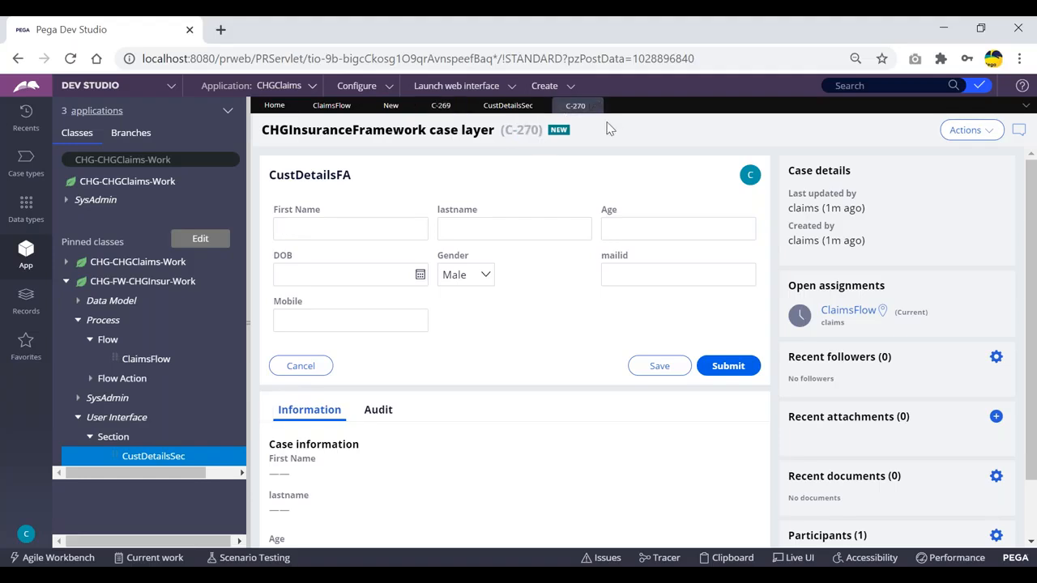
{"action": "left_click", "coordinate": [440, 105]}
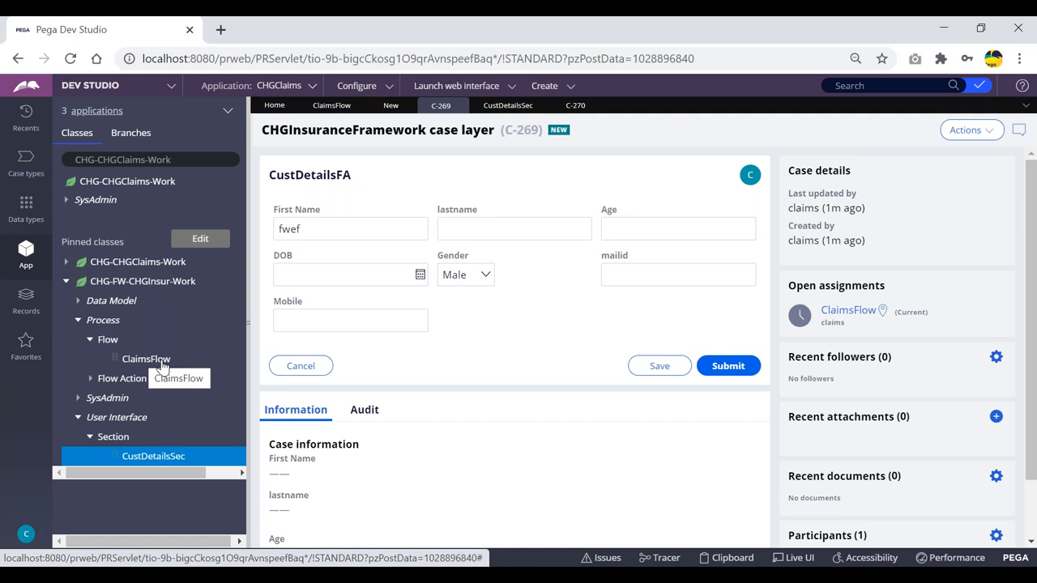
- Open ClaimsFlow from the CHG-FW-CHGInsur-Work class and relate it to the two cases created from it
{"action": "left_click", "coordinate": [135, 365]}
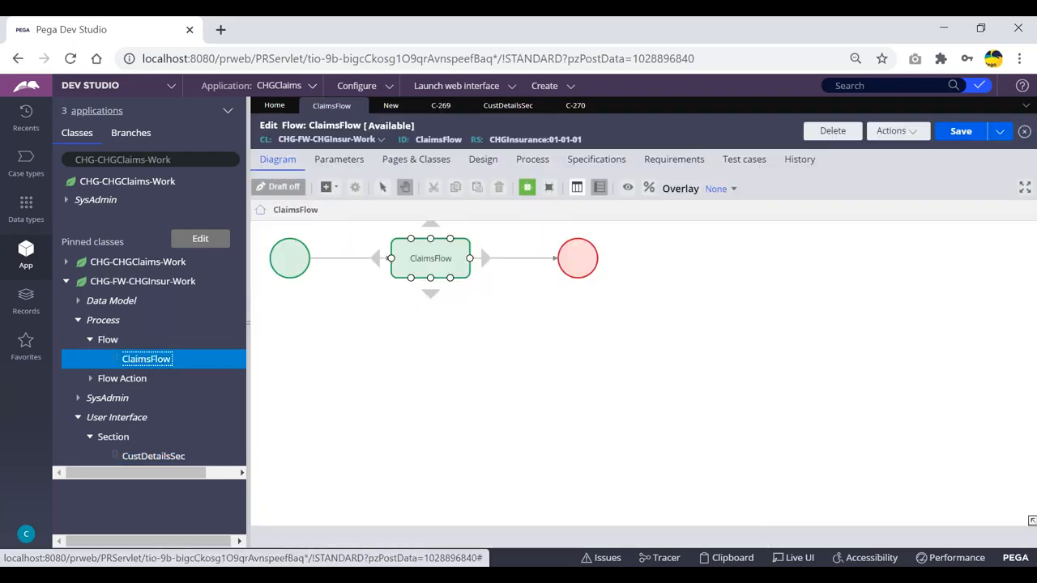
{"action": "left_click", "coordinate": [575, 106]}
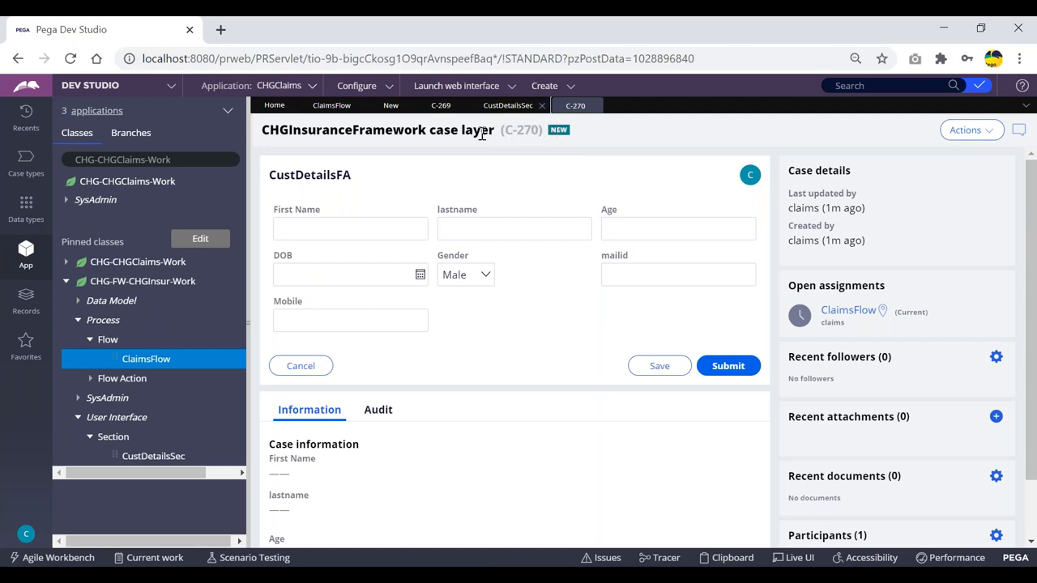
{"action": "left_click_drag", "start_coordinate": [505, 130], "coordinate": [538, 130]}
{"action": "left_click", "coordinate": [608, 129]}
{"action": "left_click", "coordinate": [439, 107]}
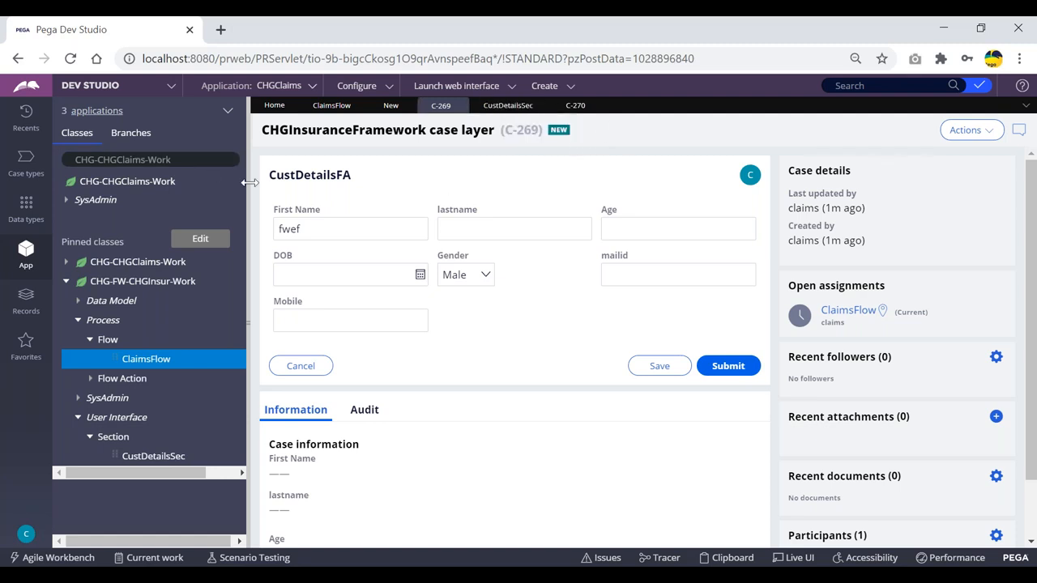
- Examine the earlier case's CustDetailsFA fields and the case ID in its header
{"action": "mouse_move", "coordinate": [249, 183]}
{"action": "left_mouse_down"}
{"action": "mouse_move", "coordinate": [240, 183]}
{"action": "mouse_move", "coordinate": [249, 183]}
{"action": "left_mouse_up"}
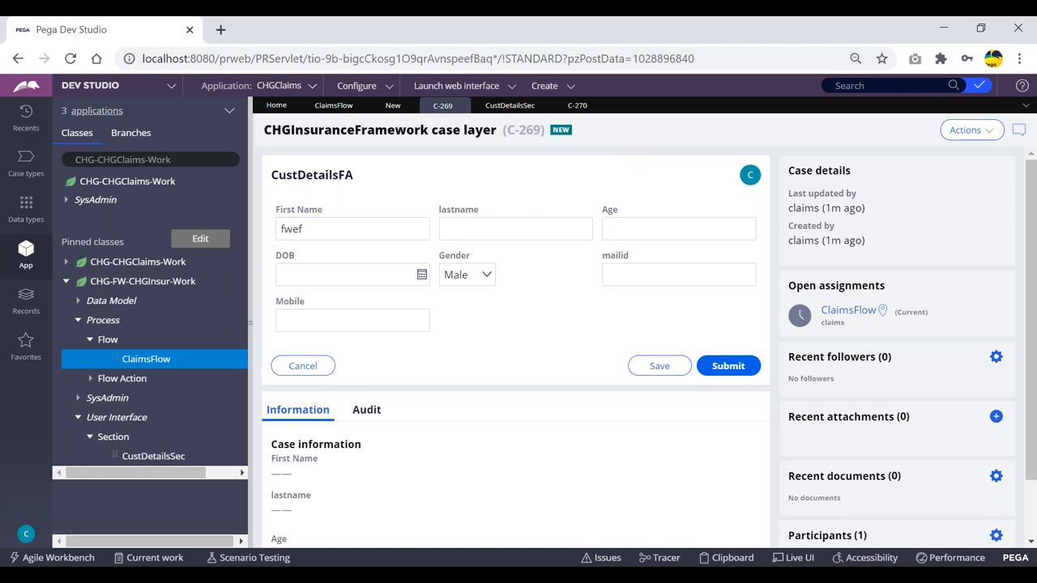
{"action": "left_click", "coordinate": [362, 234]}
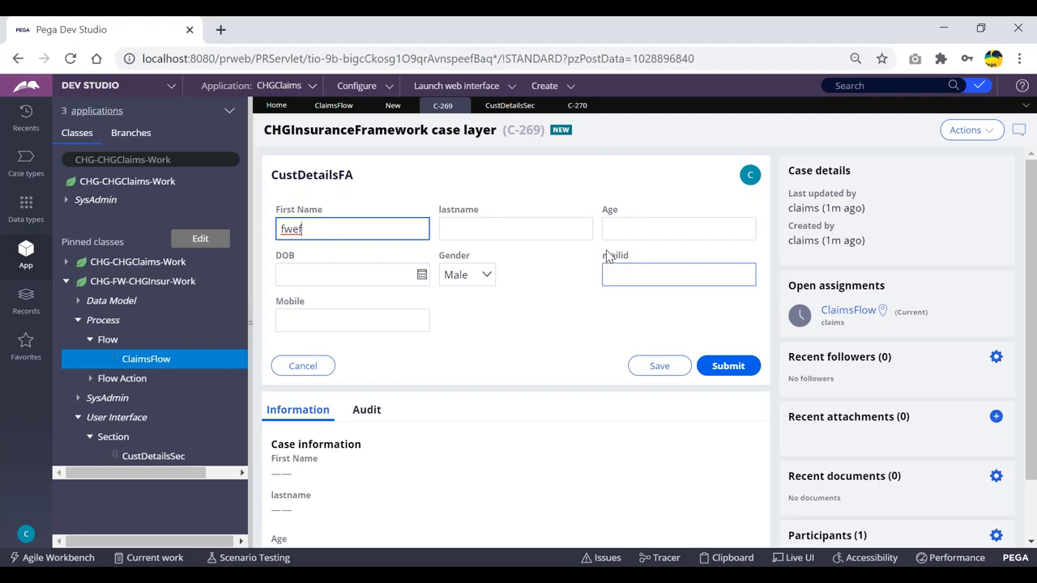
{"action": "left_click", "coordinate": [645, 140]}
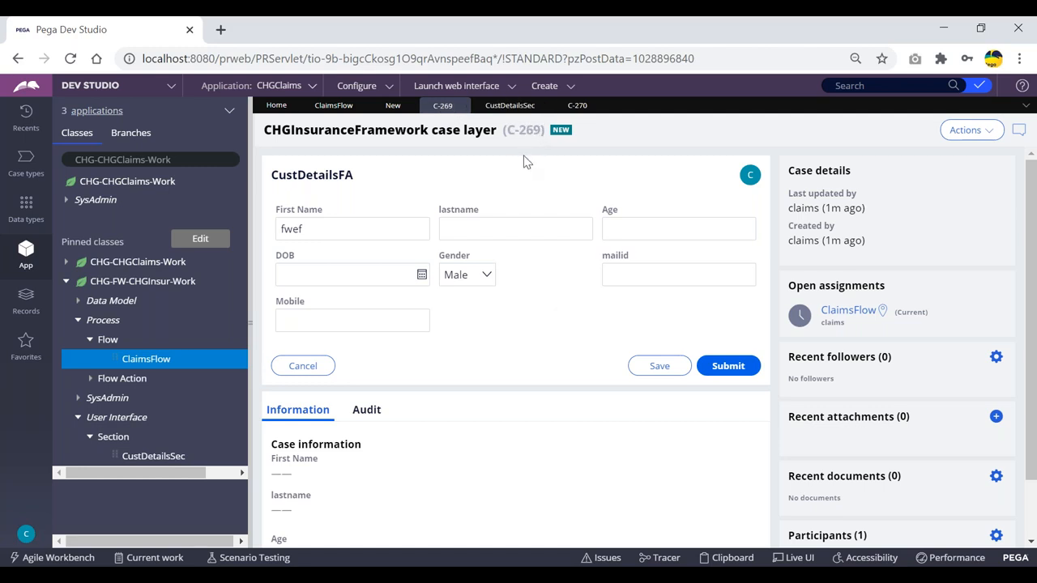
{"action": "left_click", "coordinate": [525, 220]}
{"action": "left_click", "coordinate": [320, 310]}
{"action": "left_click_drag", "start_coordinate": [507, 130], "coordinate": [541, 129]}
{"action": "left_click", "coordinate": [588, 131]}
{"action": "left_click_drag", "start_coordinate": [507, 130], "coordinate": [545, 128]}
{"action": "left_click", "coordinate": [614, 130]}
- Reopen the ClaimsFlow rule and inspect its diagram, start shape and available rule actions
{"action": "left_click", "coordinate": [146, 361]}
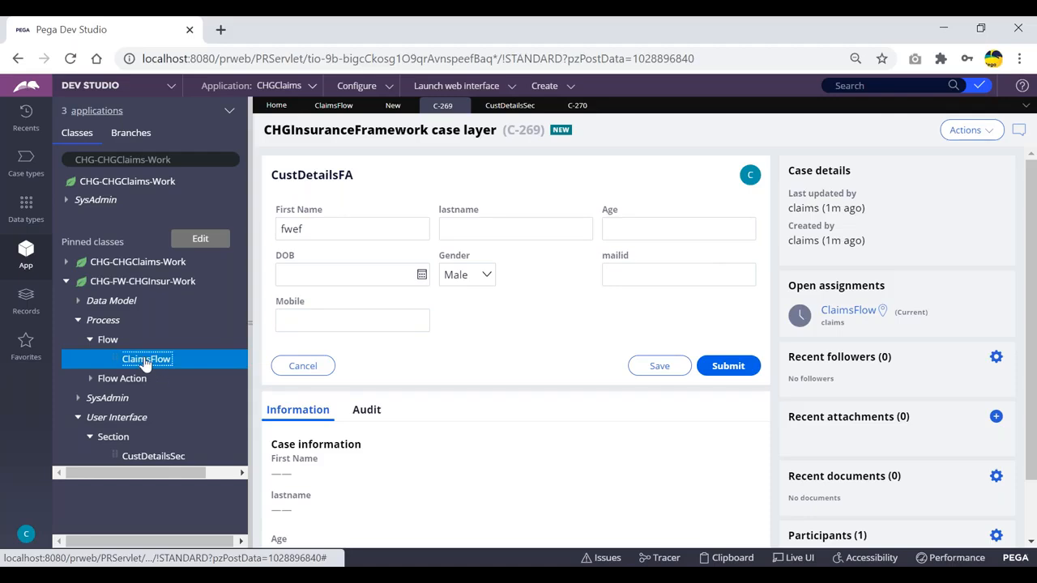
{"action": "left_click", "coordinate": [891, 131]}
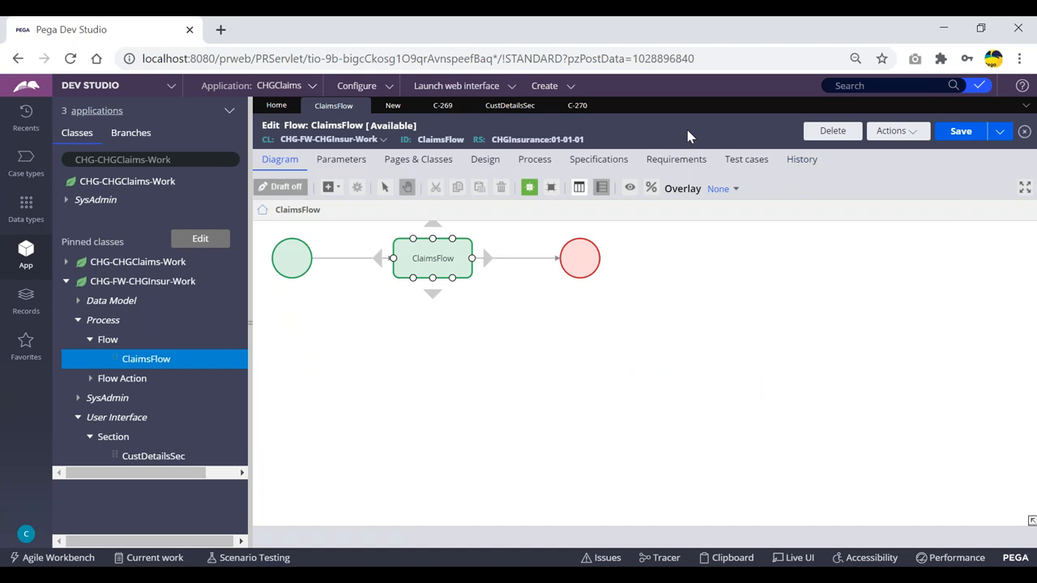
{"action": "left_click", "coordinate": [749, 245]}
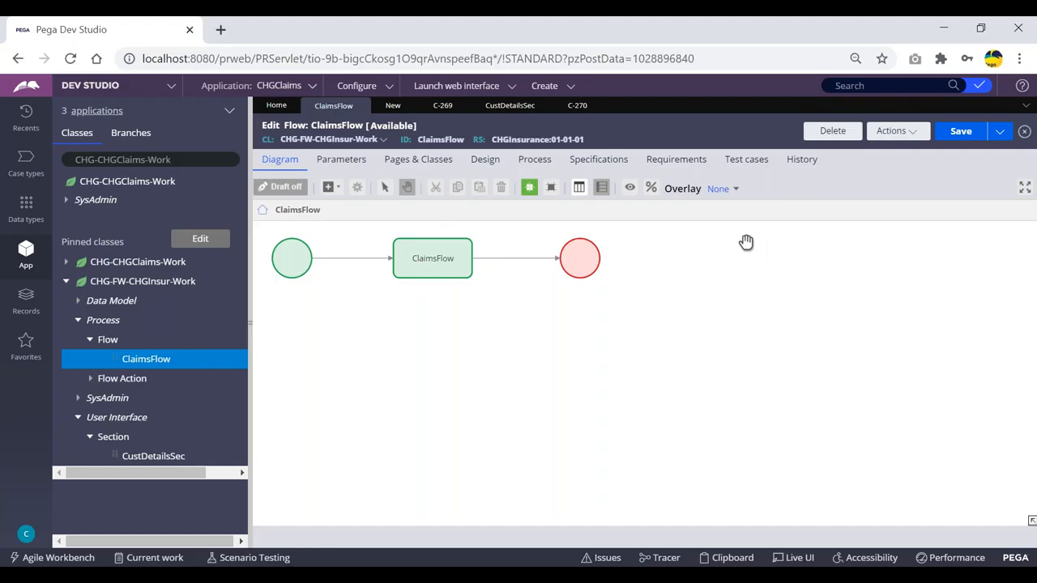
{"action": "left_click", "coordinate": [551, 187]}
{"action": "left_click", "coordinate": [292, 258]}
{"action": "left_click", "coordinate": [441, 225]}
{"action": "left_click", "coordinate": [279, 257]}
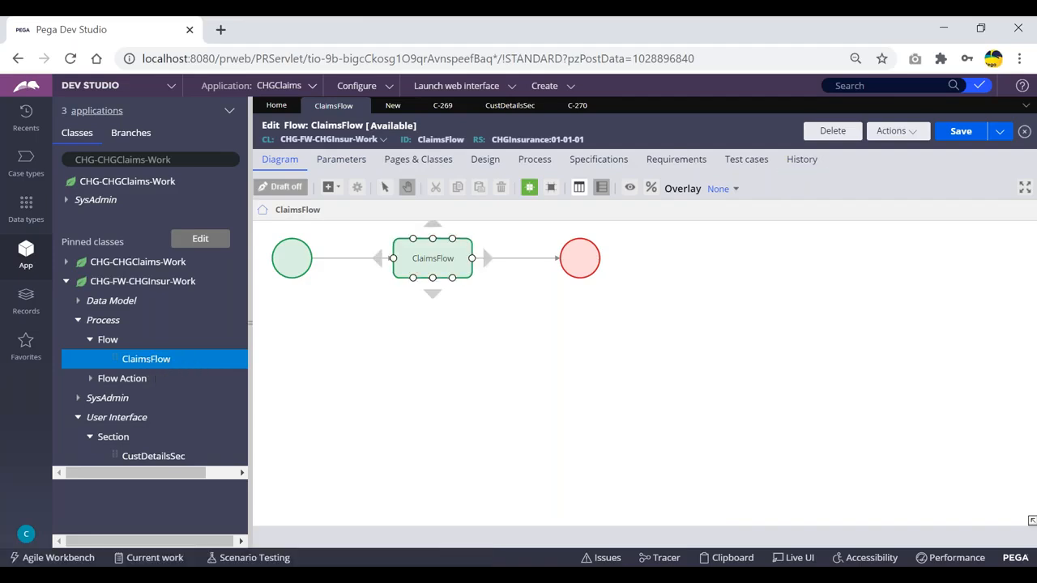
{"action": "left_click", "coordinate": [891, 131]}
{"action": "left_click", "coordinate": [700, 119]}
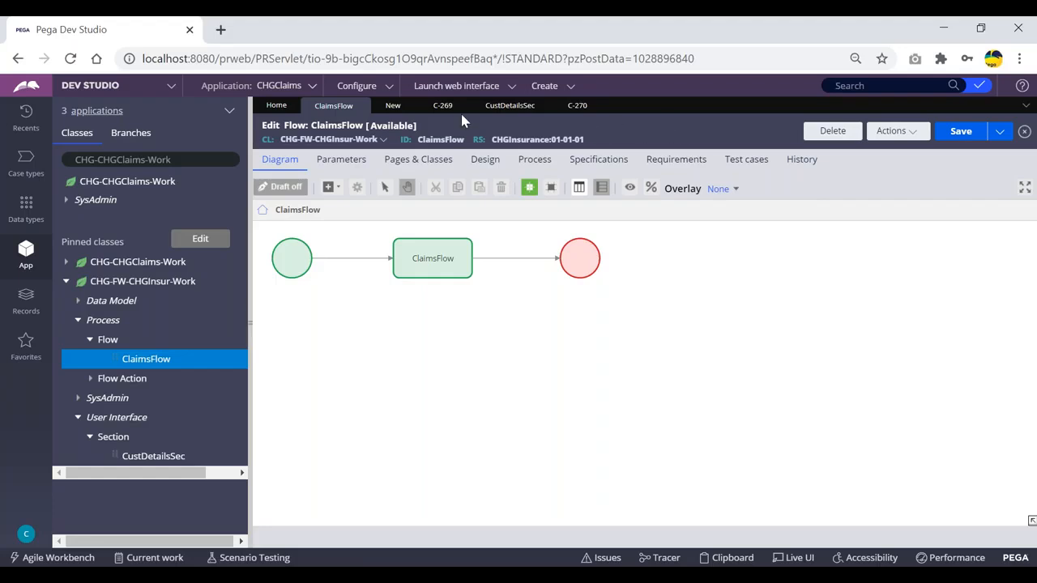
- Open the CHGClaims application definition and examine the name, work ID prefix and implementation class fields for its case types
{"action": "left_click", "coordinate": [313, 88]}
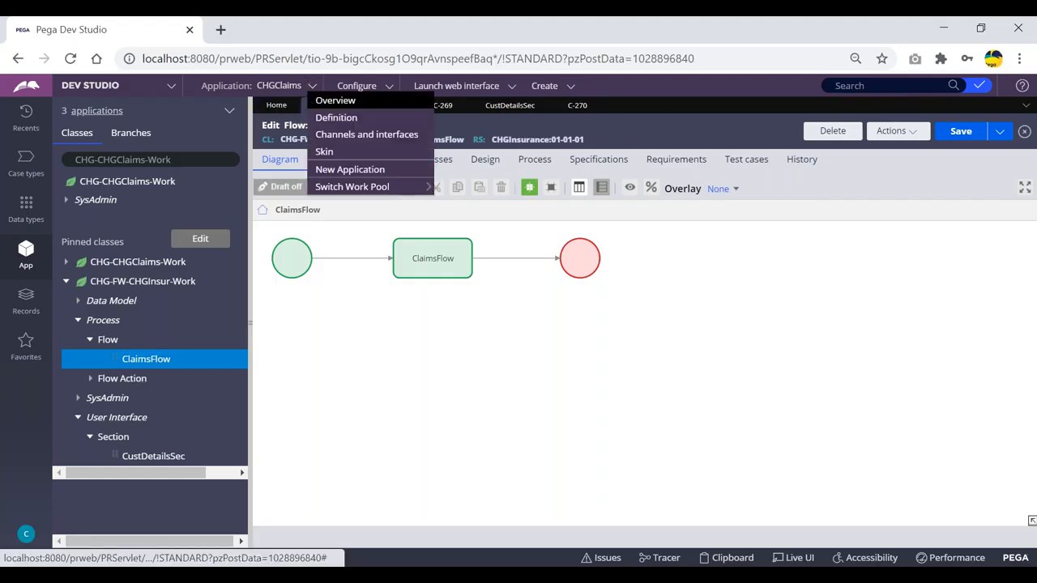
{"action": "left_click", "coordinate": [337, 122]}
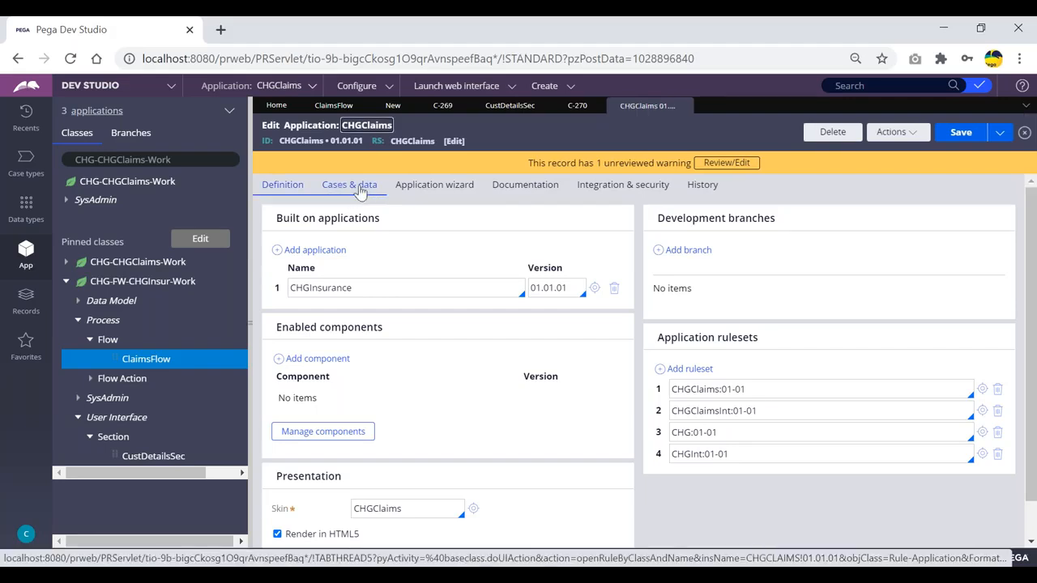
{"action": "left_click", "coordinate": [359, 189]}
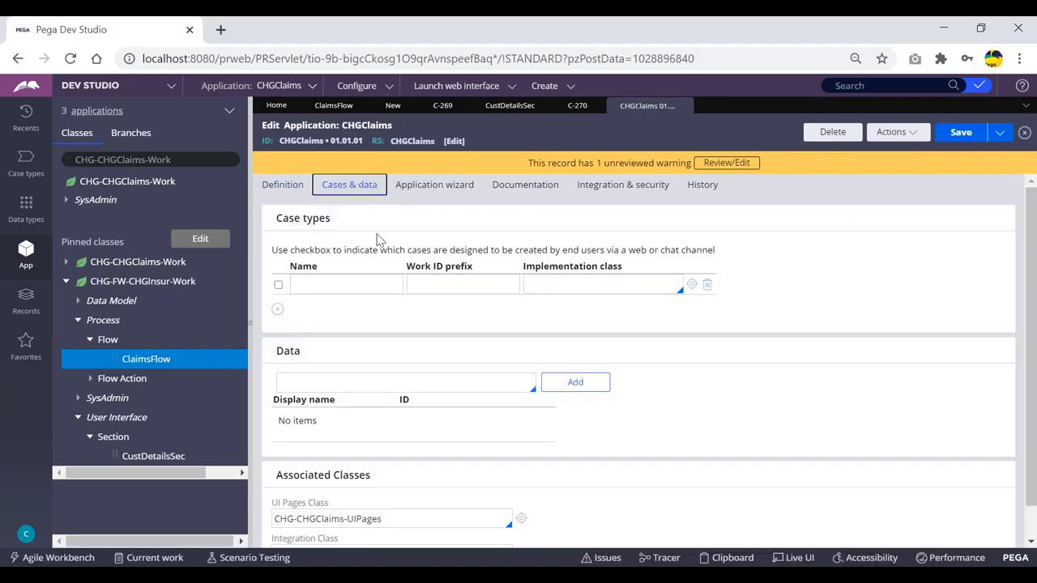
{"action": "left_click", "coordinate": [313, 284]}
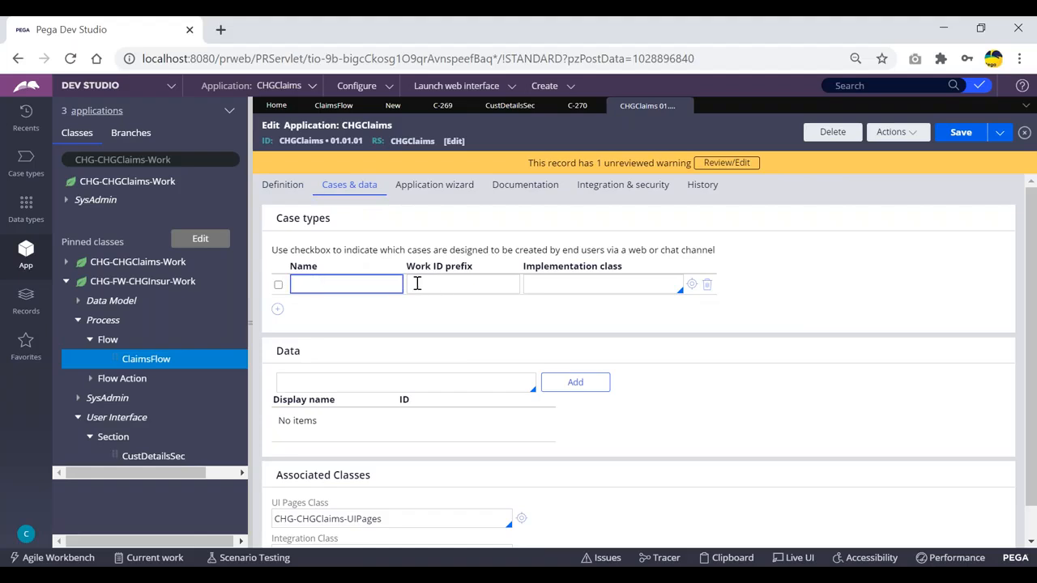
{"action": "left_click", "coordinate": [422, 283]}
{"action": "left_click", "coordinate": [624, 283]}
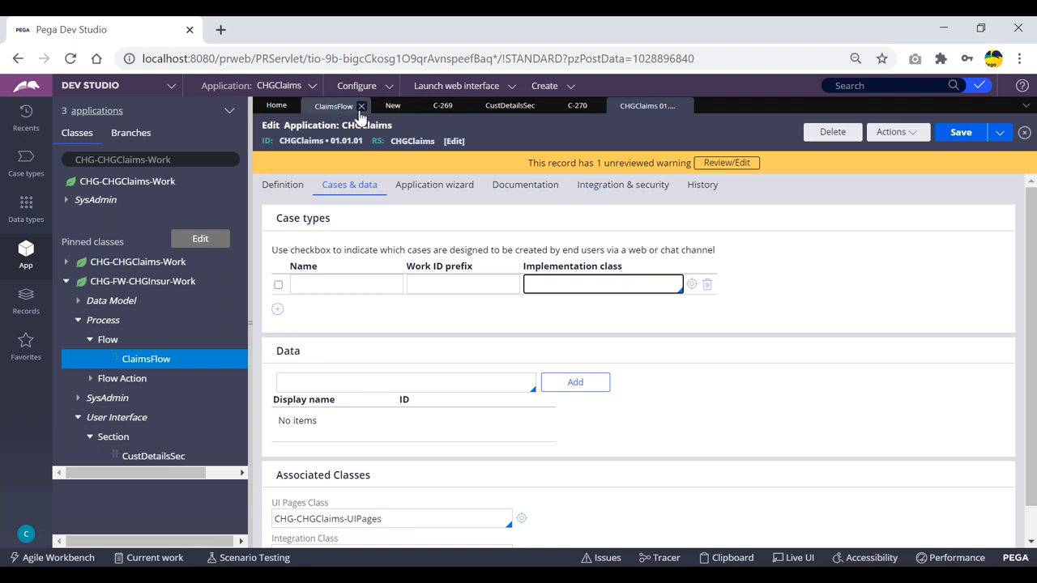
- Copy the ClaimsFlow rule's ID and enter it as the case type name in the CHGClaims application definition
{"action": "left_click", "coordinate": [334, 106]}
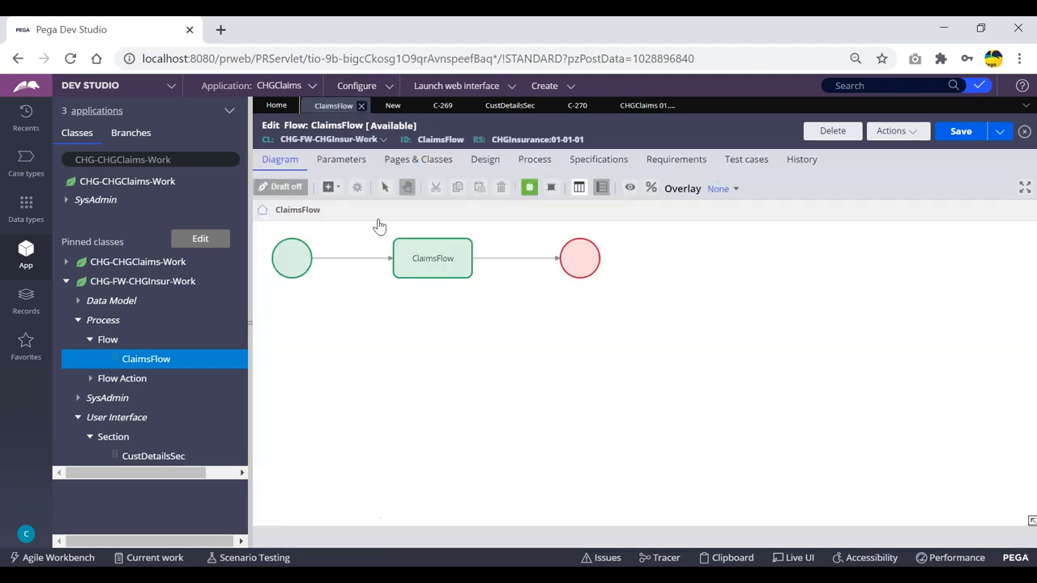
{"action": "double_click", "coordinate": [440, 139]}
{"action": "key", "text": "ctrl+c"}
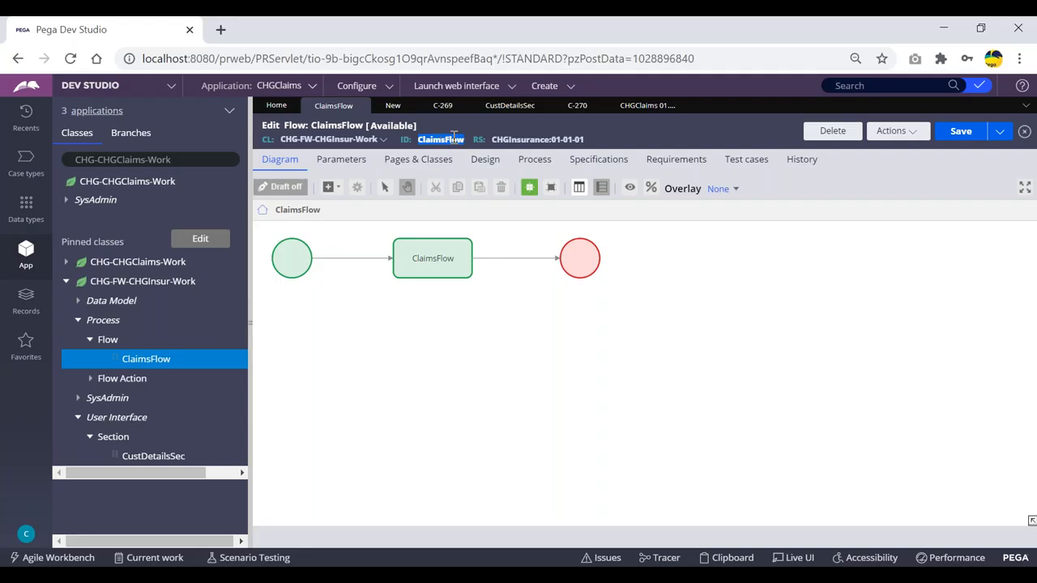
{"action": "left_click", "coordinate": [640, 106]}
{"action": "left_click", "coordinate": [325, 286]}
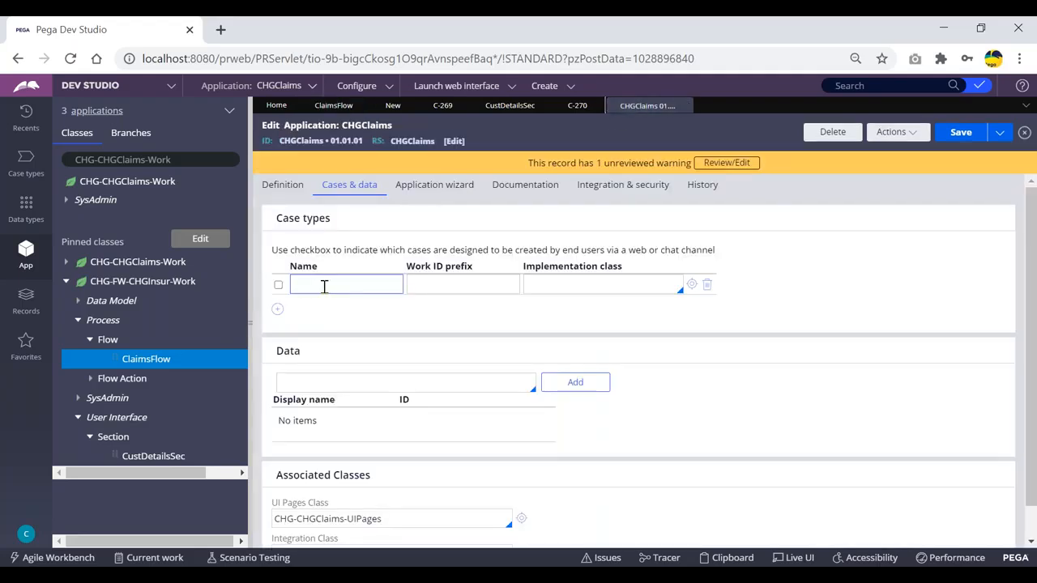
{"action": "key", "text": "ctrl+v"}
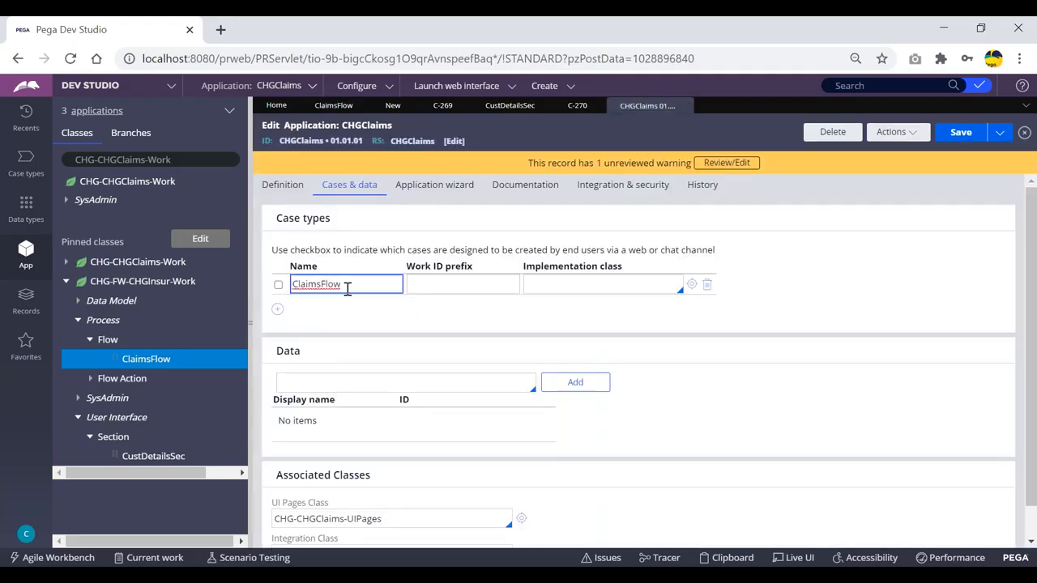
- Check the prefix of the most recent case's ID and set the ClaimsFlow case type's work ID prefix to CHG-
{"action": "left_click", "coordinate": [440, 285]}
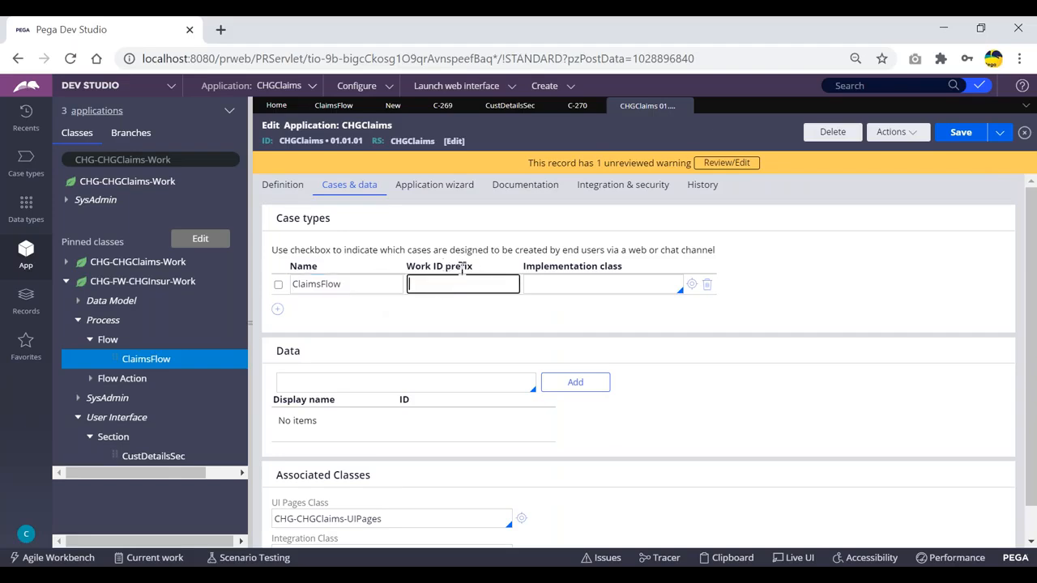
{"action": "left_click", "coordinate": [577, 105]}
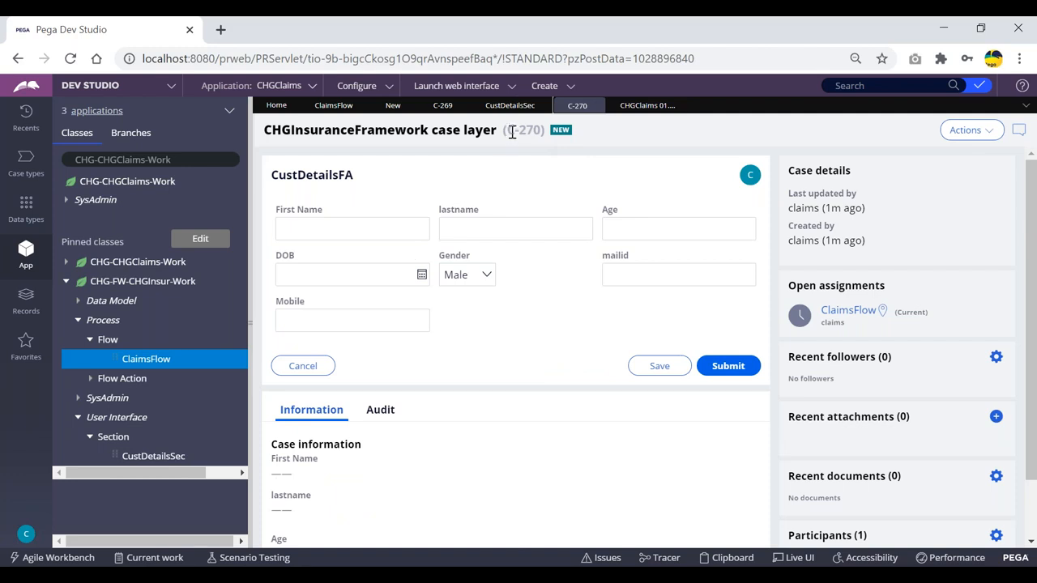
{"action": "left_click_drag", "start_coordinate": [515, 129], "coordinate": [509, 129]}
{"action": "left_click", "coordinate": [515, 131]}
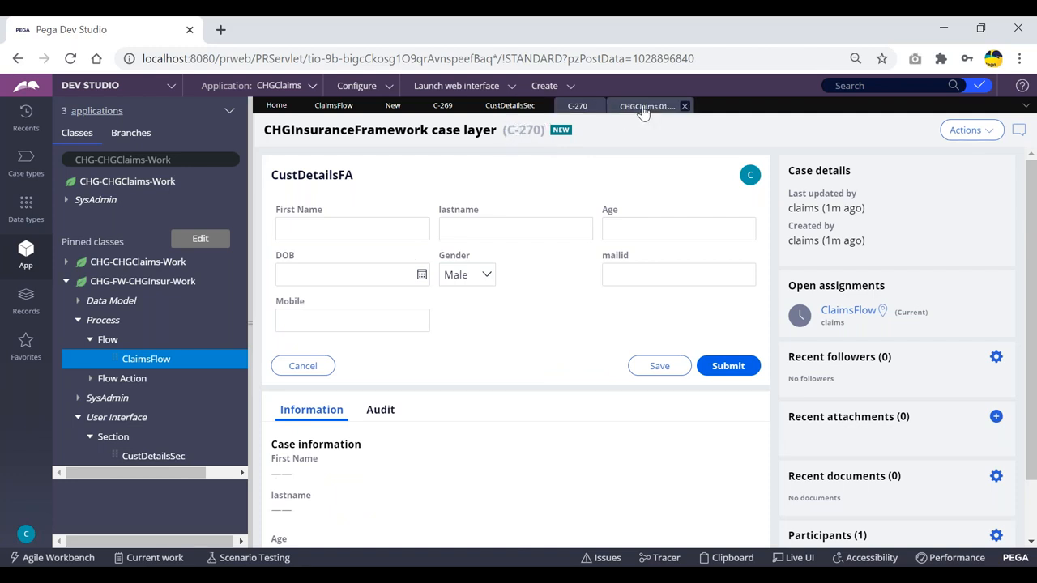
{"action": "left_click_drag", "start_coordinate": [293, 132], "coordinate": [265, 132]}
{"action": "left_click", "coordinate": [300, 138]}
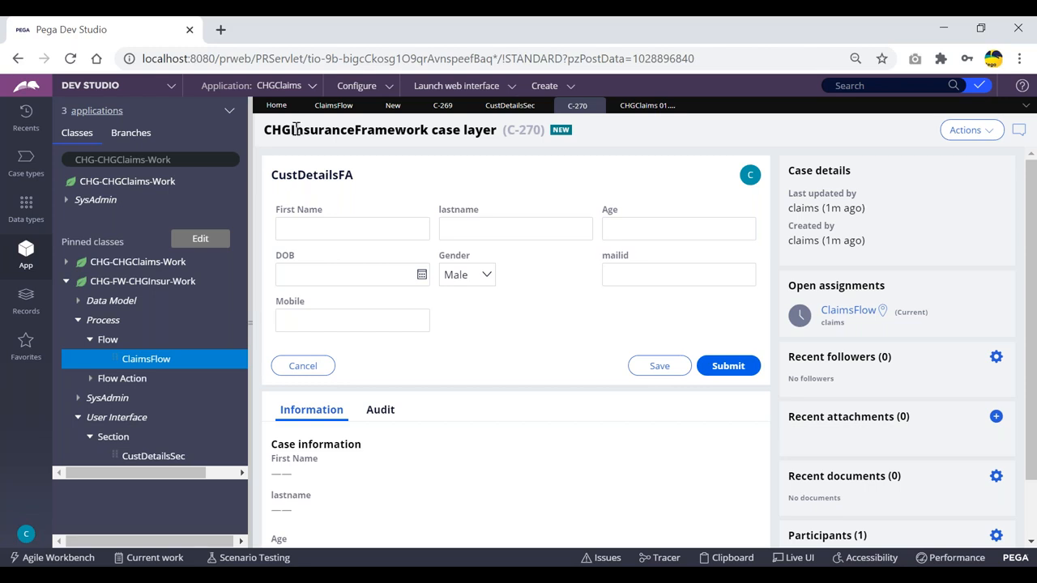
{"action": "left_click", "coordinate": [648, 108]}
{"action": "left_click", "coordinate": [443, 285]}
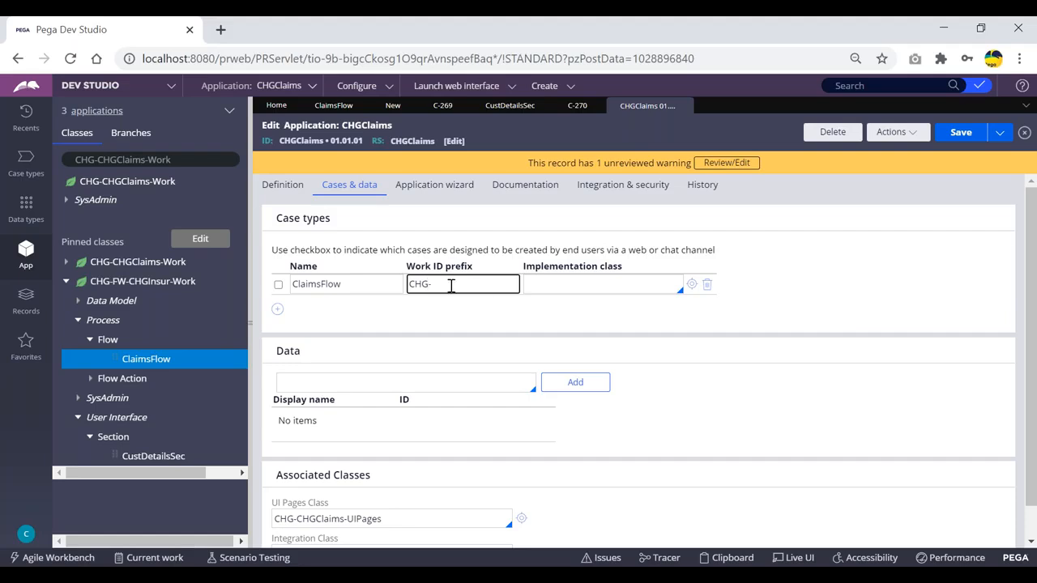
{"action": "type", "text": "-"}
- Copy the class name from the ClaimsFlow rule and enter CHG-FW-CHGInsur-Work as the case type's implementation class
{"action": "left_click_drag", "start_coordinate": [352, 283], "coordinate": [290, 283]}
{"action": "left_click", "coordinate": [557, 279]}
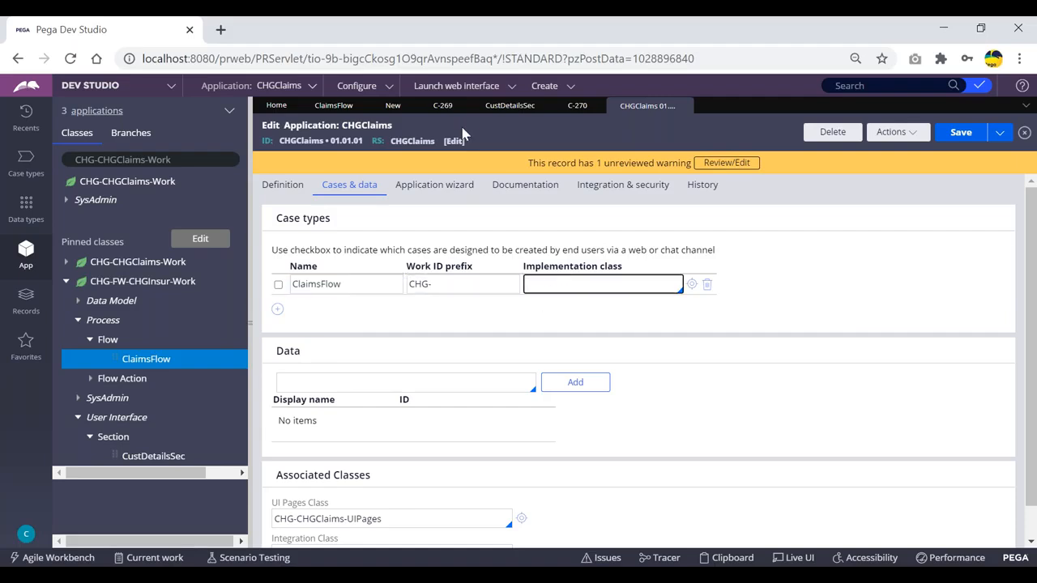
{"action": "left_click", "coordinate": [333, 107]}
{"action": "left_click_drag", "start_coordinate": [285, 145], "coordinate": [379, 142]}
{"action": "key", "text": "ctrl+c"}
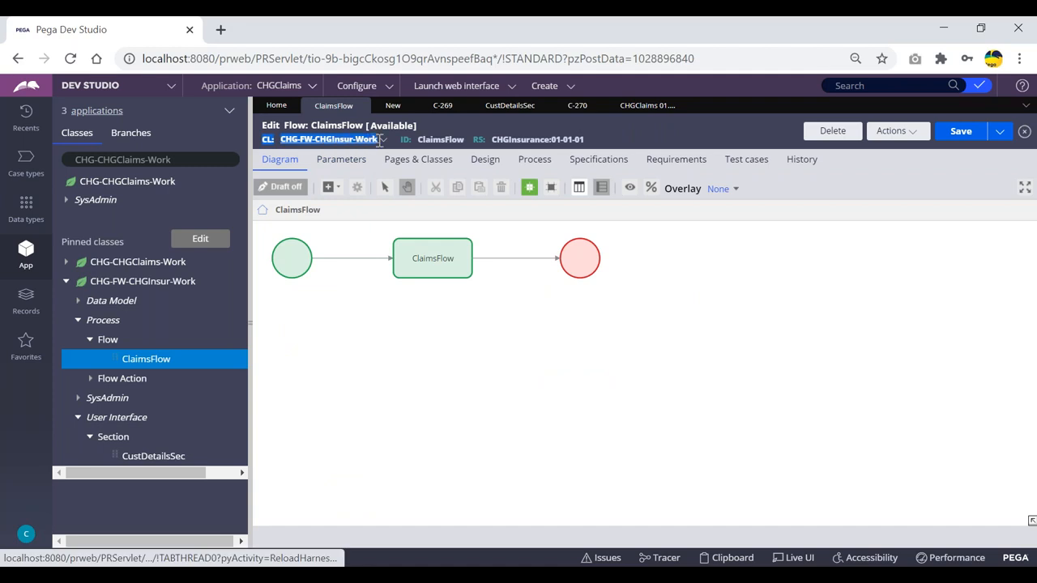
{"action": "left_click", "coordinate": [640, 106]}
{"action": "left_click", "coordinate": [557, 284]}
{"action": "key", "text": "ctrl+v"}
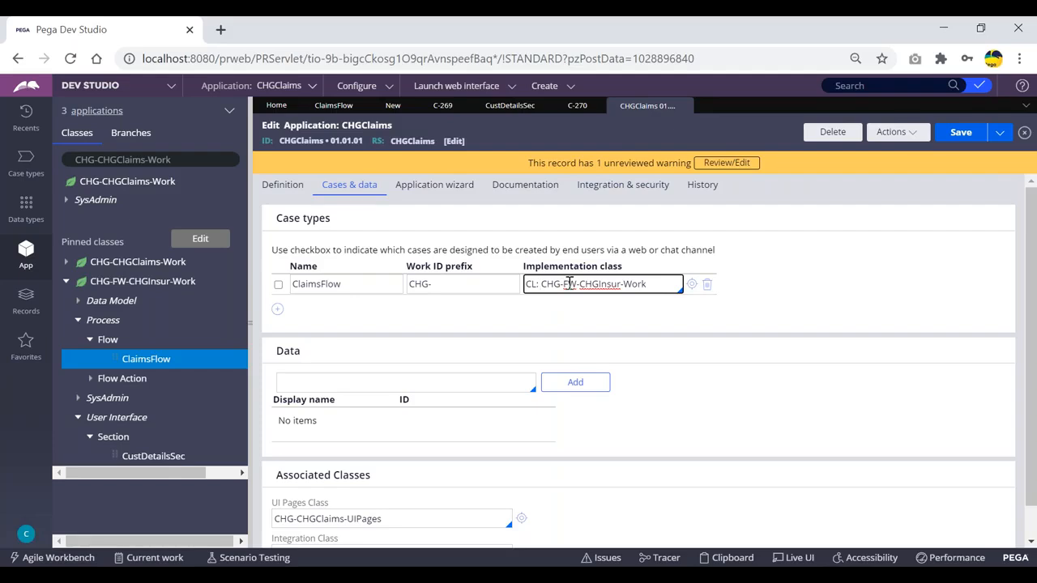
{"action": "key", "text": "Delete"}
{"action": "key", "text": "Delete"}
{"action": "key", "text": "Delete"}
{"action": "key", "text": "Delete"}
{"action": "key", "text": "Delete"}
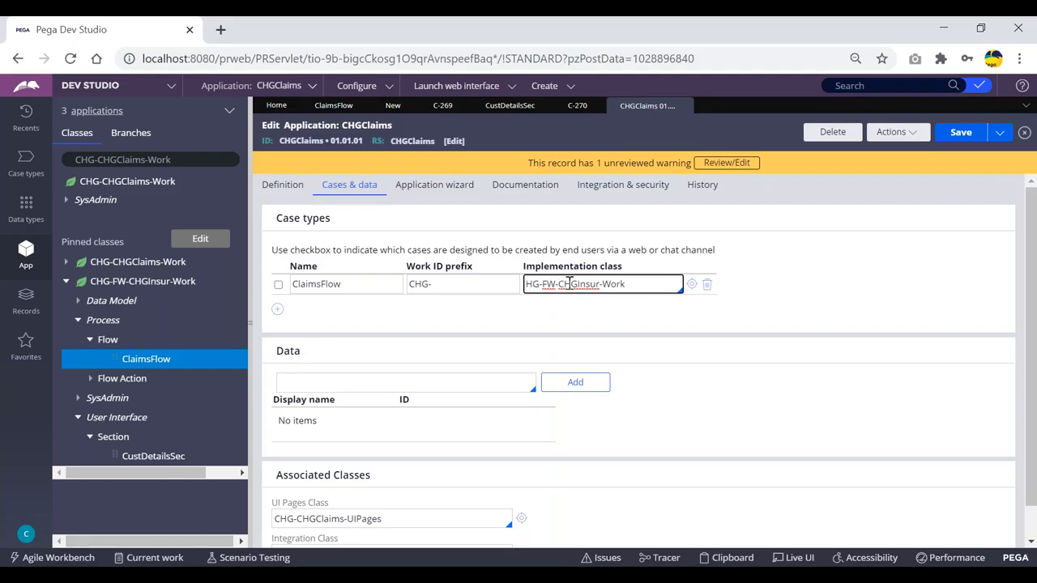
{"action": "type", "text": "C"}
- Allow end users to create the ClaimsFlow case type, and save and close the CHGClaims application definition
{"action": "left_click", "coordinate": [281, 288]}
{"action": "left_click", "coordinate": [279, 285]}
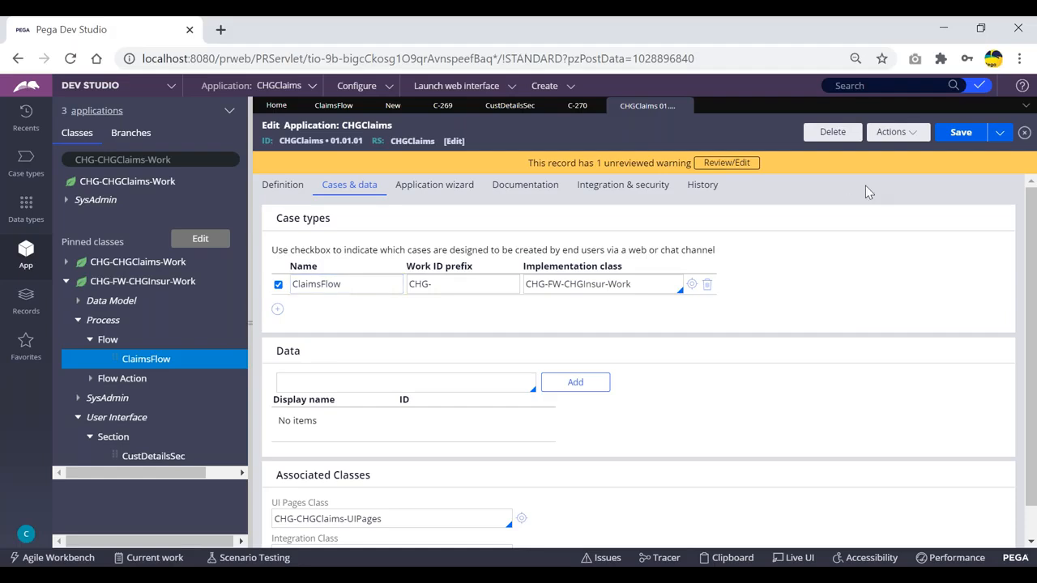
{"action": "left_click", "coordinate": [964, 136]}
{"action": "left_click", "coordinate": [285, 87]}
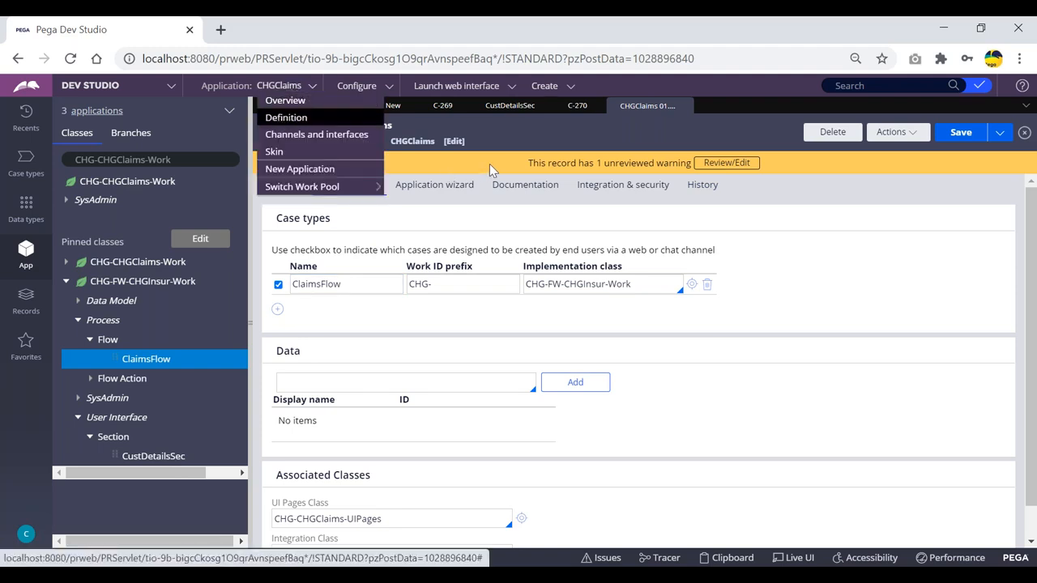
{"action": "left_click", "coordinate": [343, 284]}
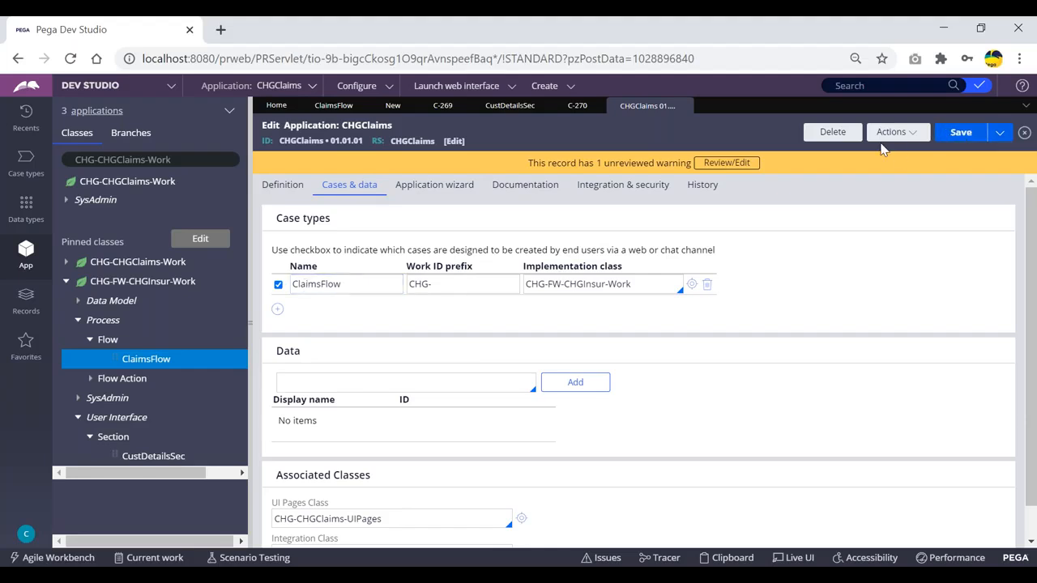
{"action": "left_click", "coordinate": [686, 105]}
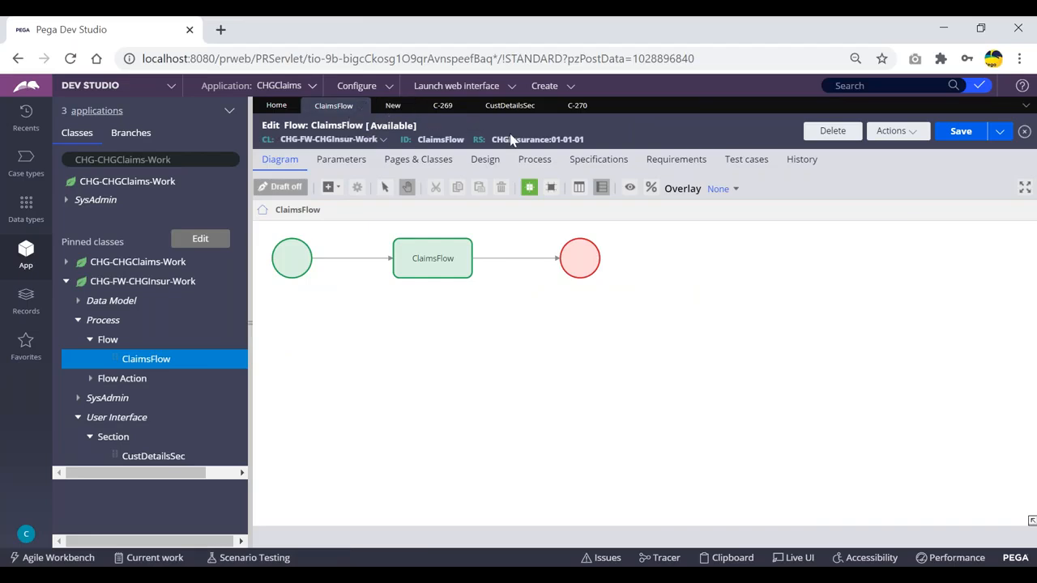
- Create a new ClaimsFlow case from the registered case type and look over its header and CustDetailsFA form
{"action": "left_click", "coordinate": [293, 259]}
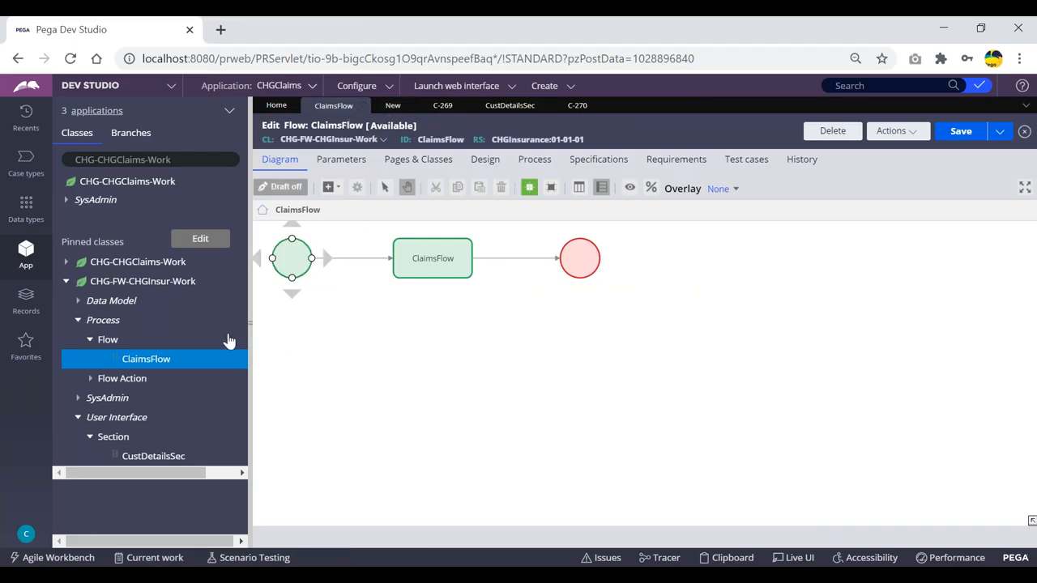
{"action": "left_click", "coordinate": [895, 131]}
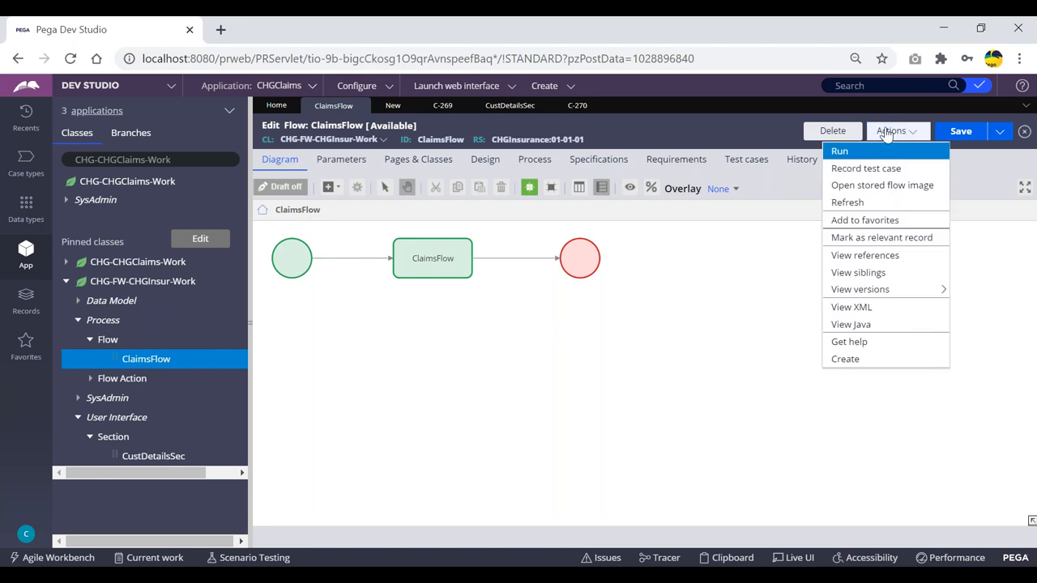
{"action": "left_click", "coordinate": [721, 119]}
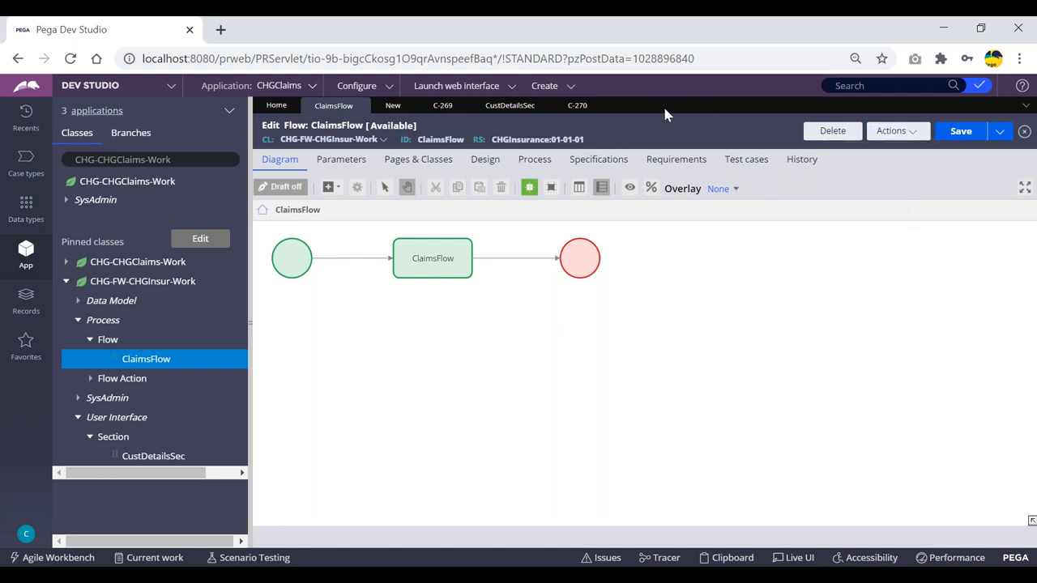
{"action": "left_click", "coordinate": [571, 87]}
{"action": "mouse_move", "coordinate": [585, 101]}
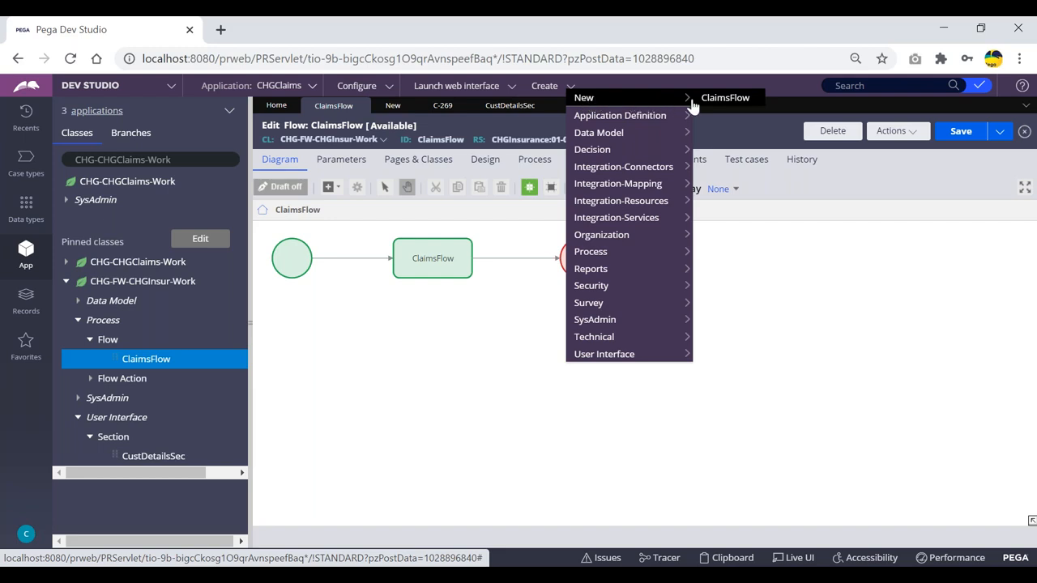
{"action": "left_click", "coordinate": [725, 98]}
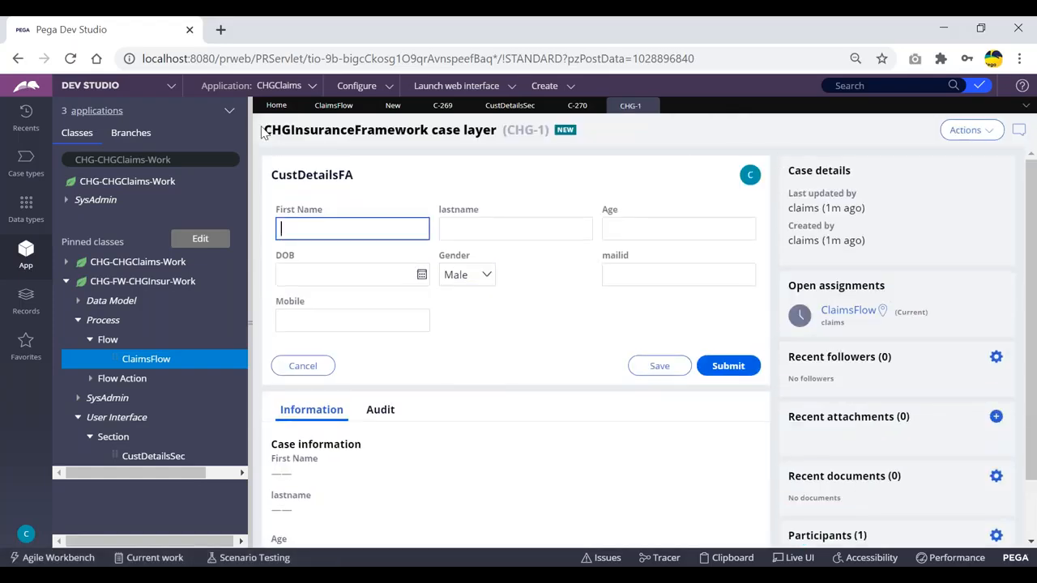
{"action": "left_click_drag", "start_coordinate": [261, 128], "coordinate": [737, 358]}
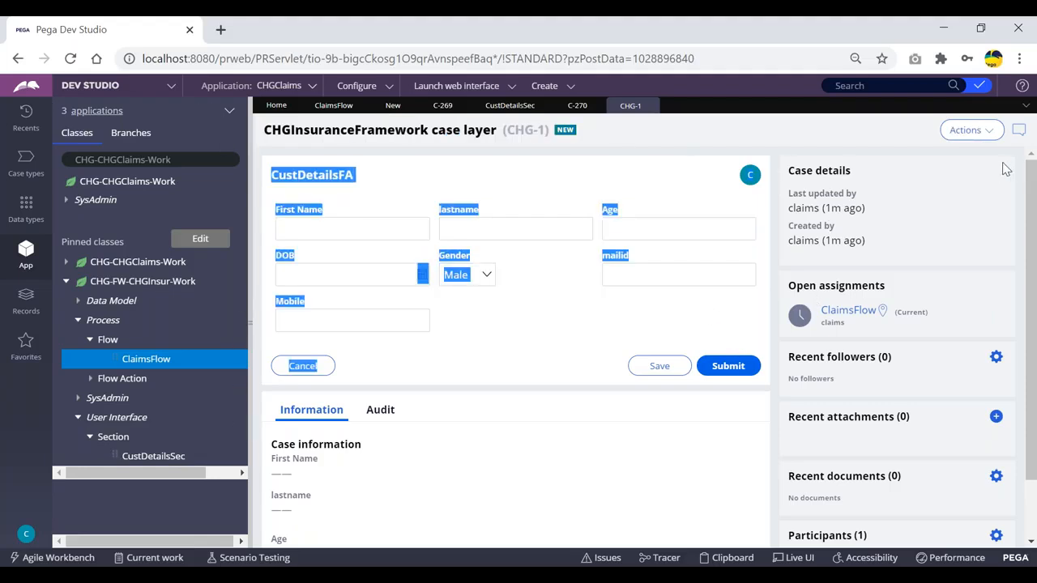
{"action": "left_click", "coordinate": [762, 134]}
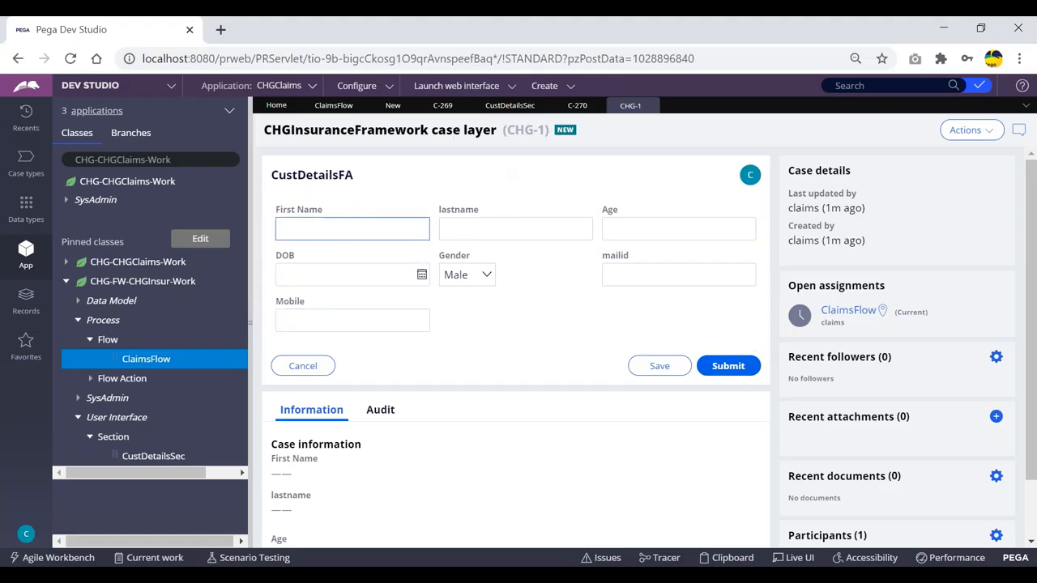
- Create a second case of the ClaimsFlow case type
{"action": "left_click", "coordinate": [569, 88]}
{"action": "mouse_move", "coordinate": [584, 101]}
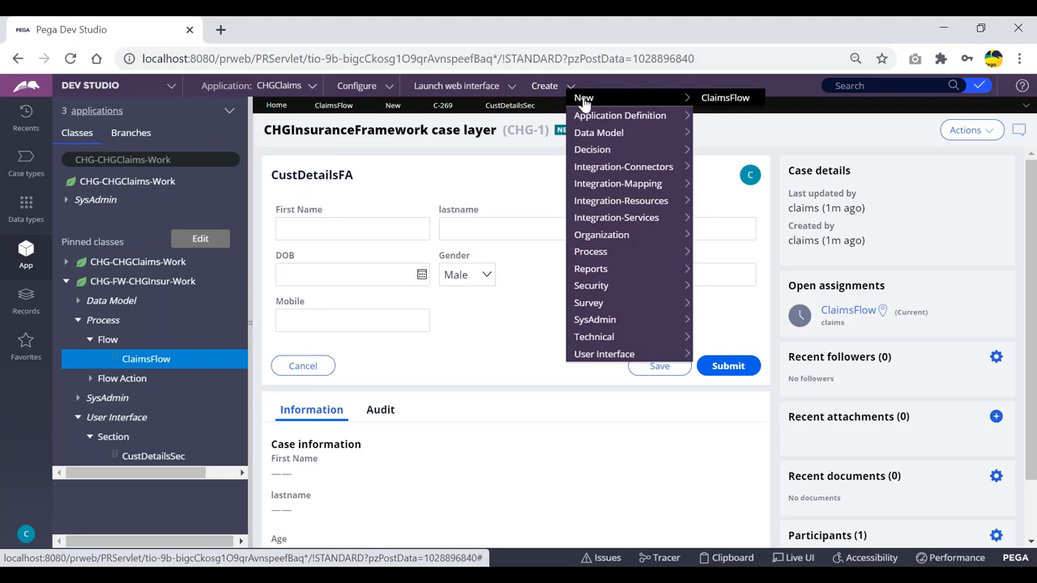
{"action": "left_click", "coordinate": [731, 99]}
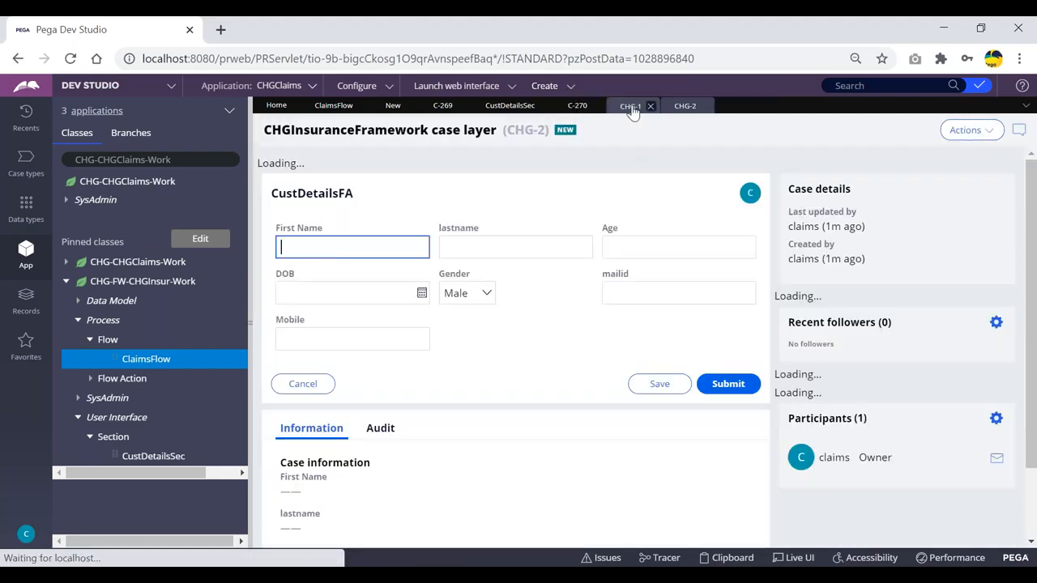
- Compare the ID prefix and running number in the headers of the two newly created cases
{"action": "left_click", "coordinate": [631, 109]}
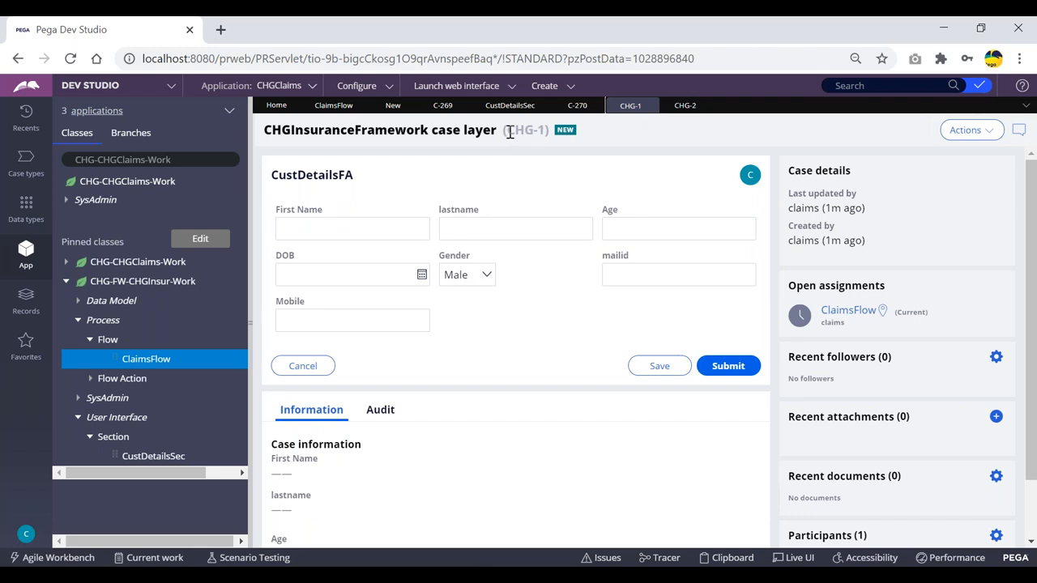
{"action": "left_click_drag", "start_coordinate": [507, 131], "coordinate": [541, 131]}
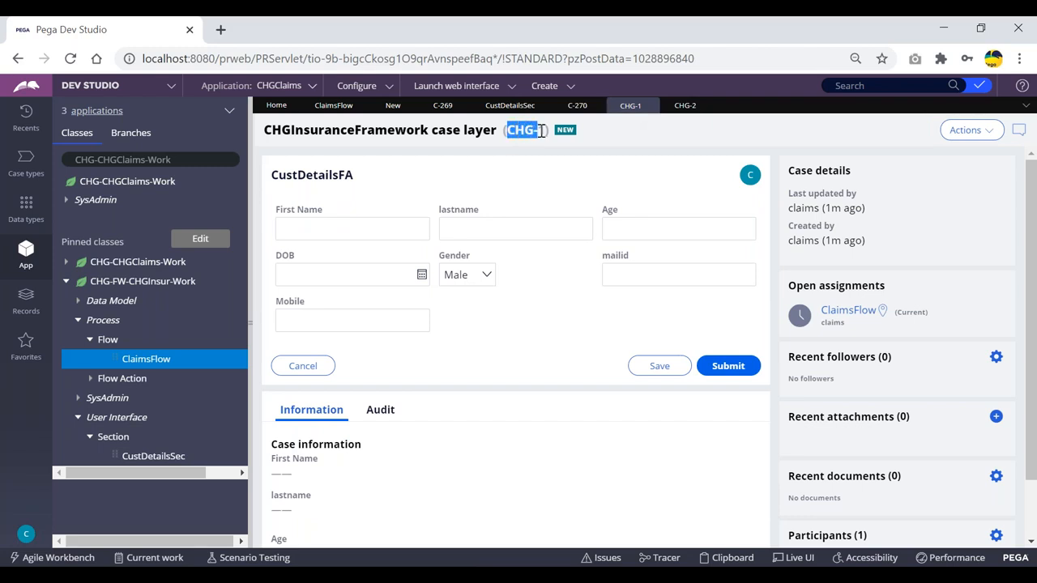
{"action": "left_click", "coordinate": [686, 108]}
{"action": "left_click_drag", "start_coordinate": [507, 132], "coordinate": [545, 131]}
{"action": "left_click", "coordinate": [629, 108]}
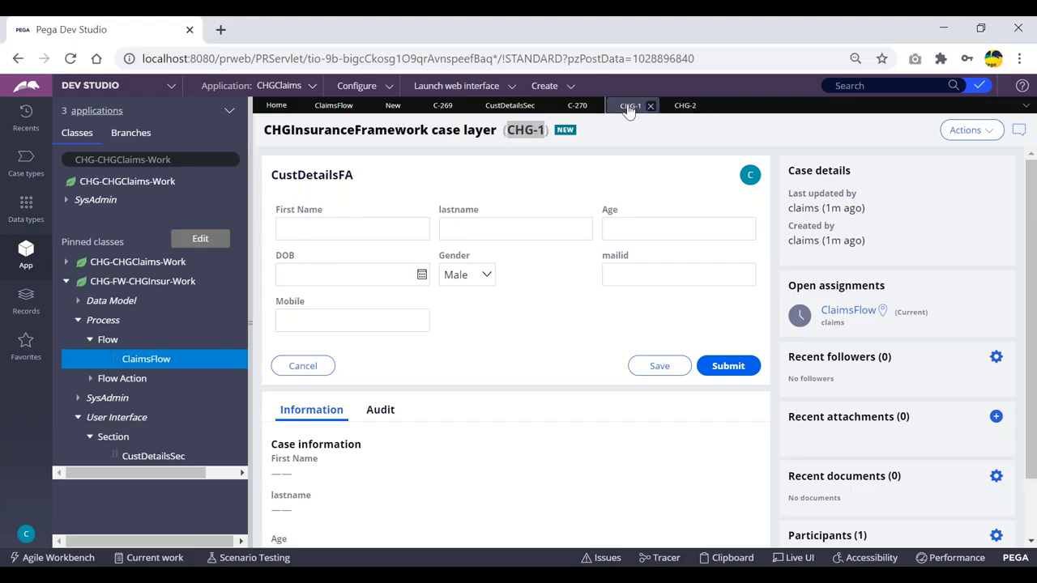
{"action": "double_click", "coordinate": [518, 131]}
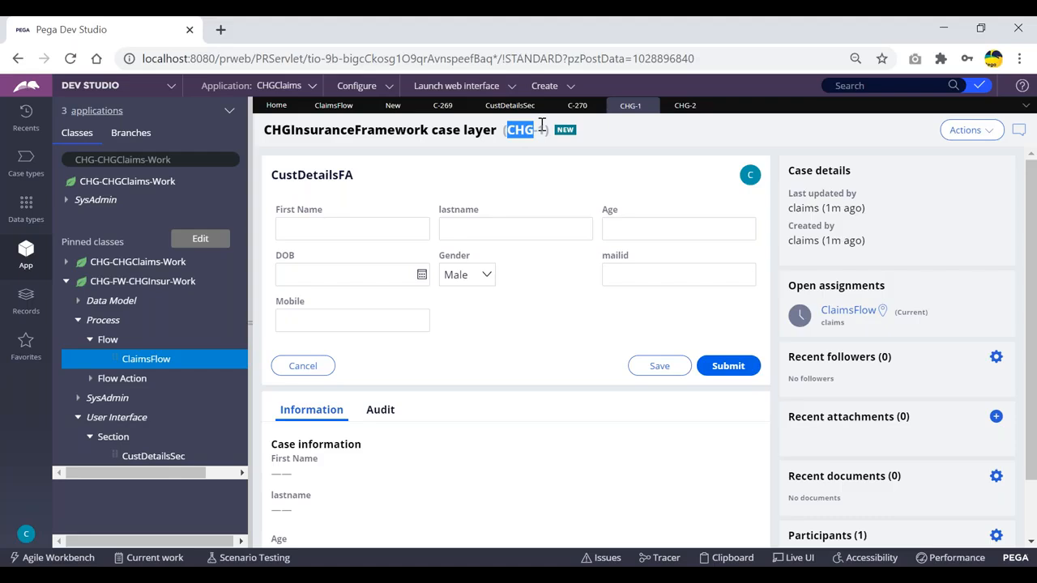
{"action": "left_click", "coordinate": [531, 132]}
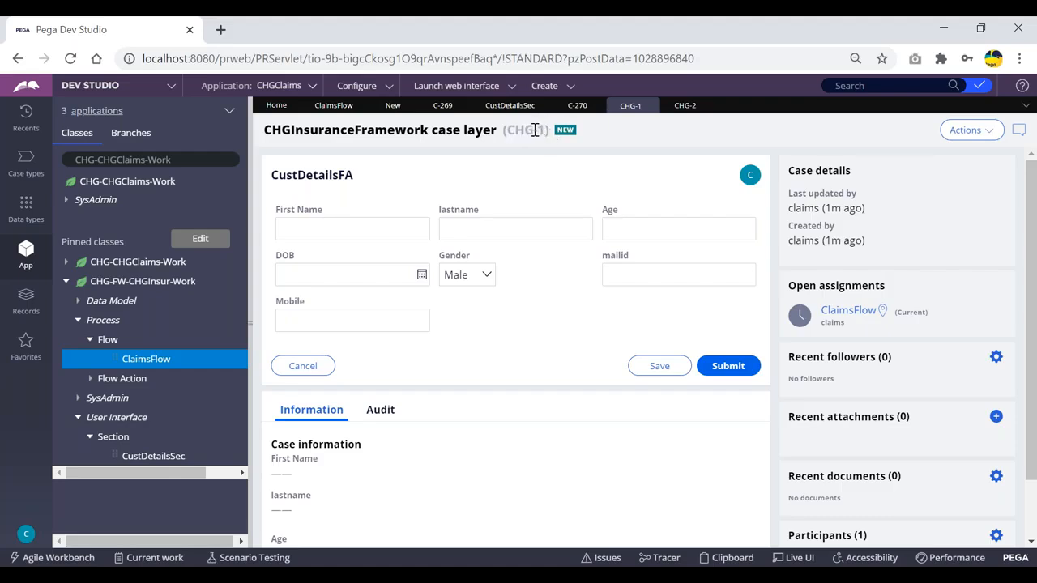
{"action": "left_click", "coordinate": [525, 131]}
{"action": "left_click_drag", "start_coordinate": [534, 131], "coordinate": [510, 130]}
{"action": "left_click", "coordinate": [545, 129]}
{"action": "left_click", "coordinate": [545, 130]}
{"action": "double_click", "coordinate": [522, 131]}
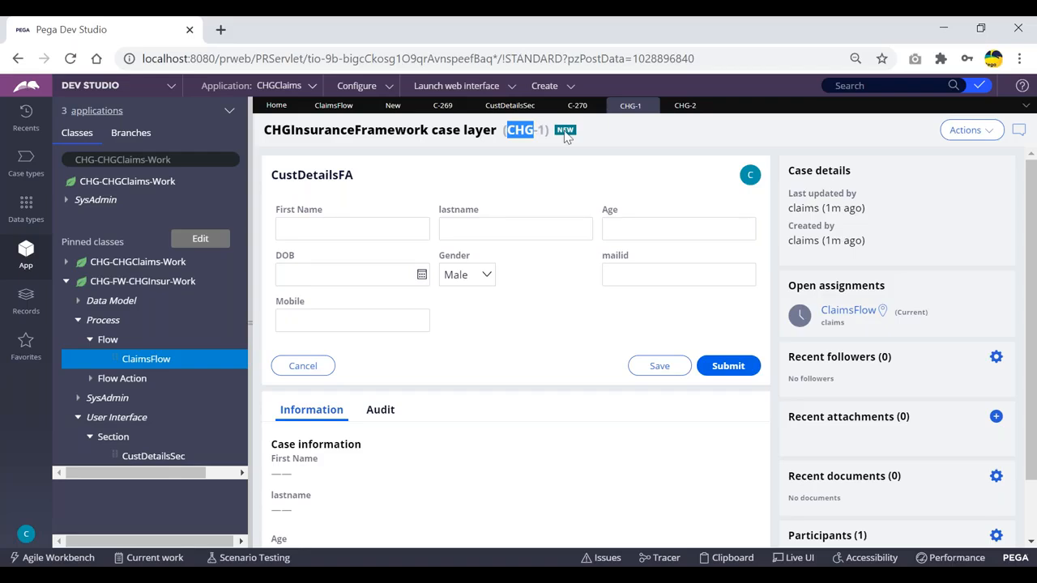
{"action": "left_click", "coordinate": [685, 106]}
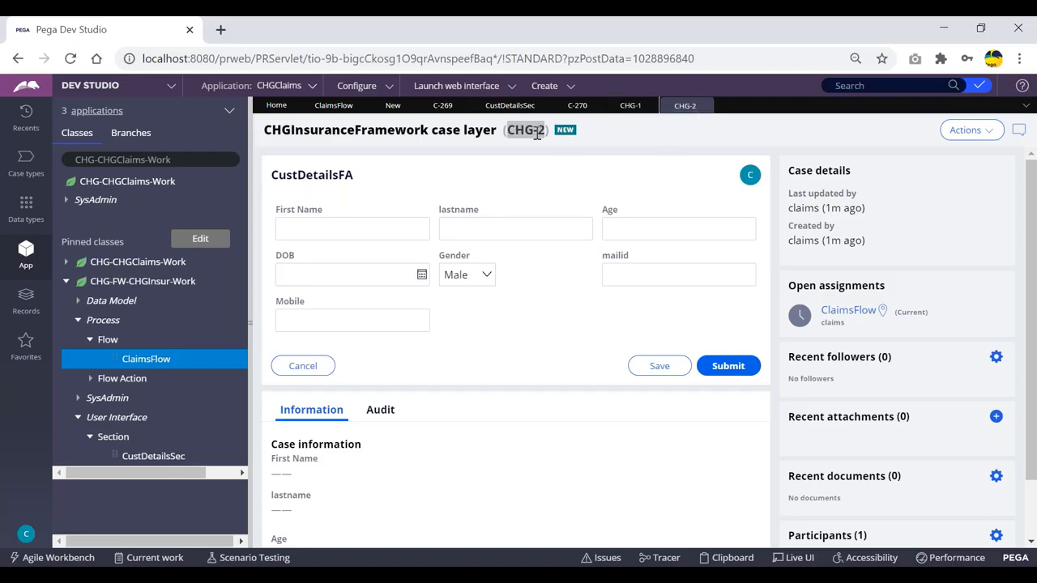
{"action": "left_click", "coordinate": [543, 133]}
{"action": "double_click", "coordinate": [522, 130]}
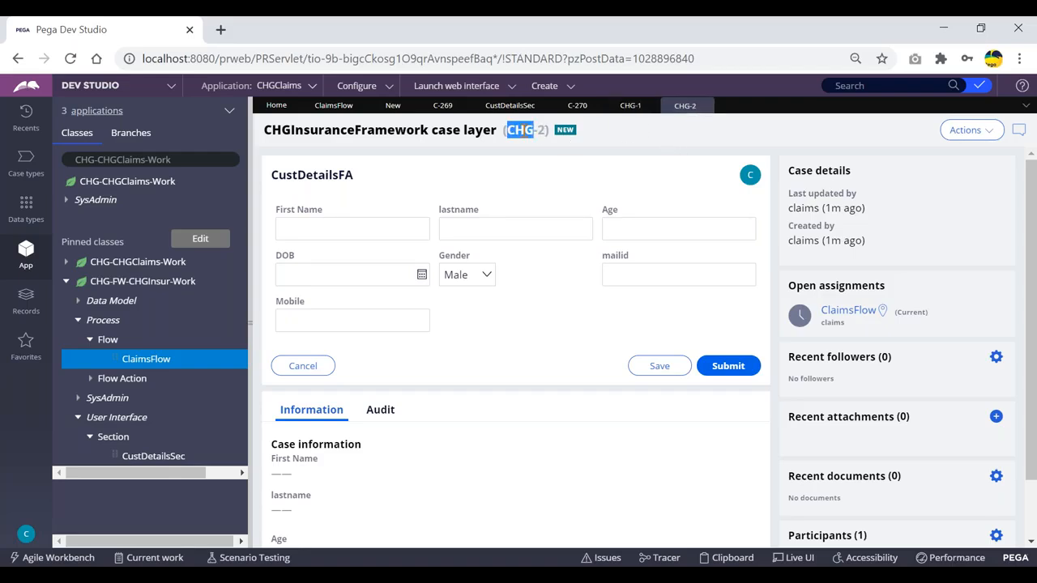
{"action": "left_click", "coordinate": [608, 132]}
- Look over the open CustDetailsSec section and ClaimsFlow flow, and compare them with the CHG-2 and CHG-1 cases
{"action": "left_click", "coordinate": [517, 107]}
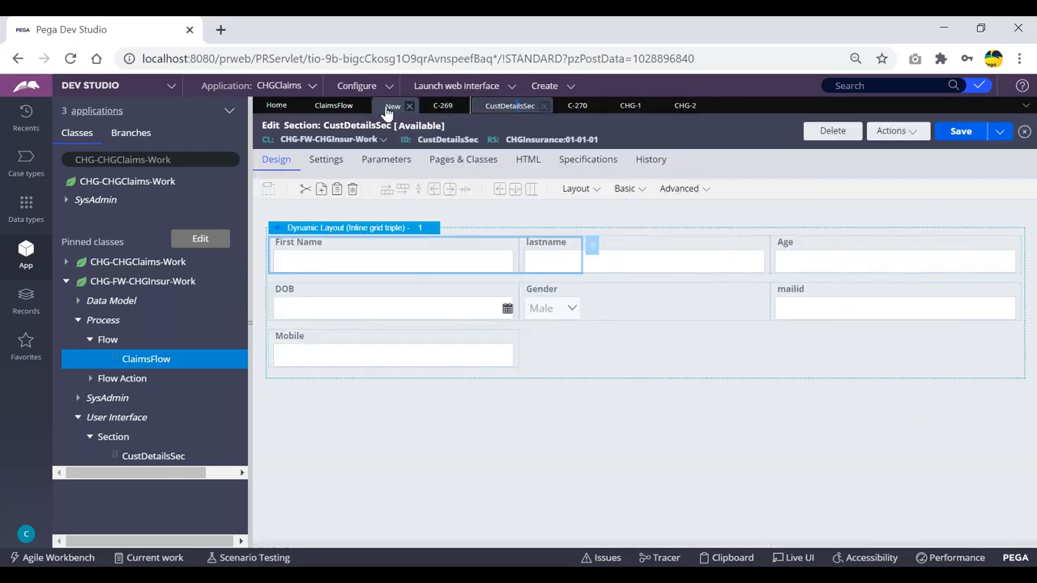
{"action": "left_click", "coordinate": [322, 105]}
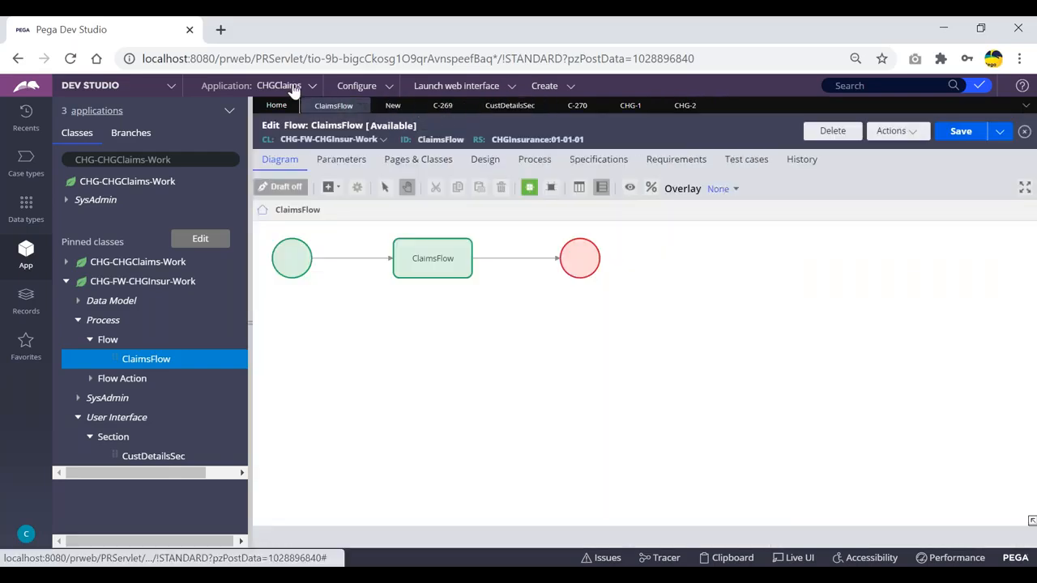
{"action": "left_click", "coordinate": [683, 108]}
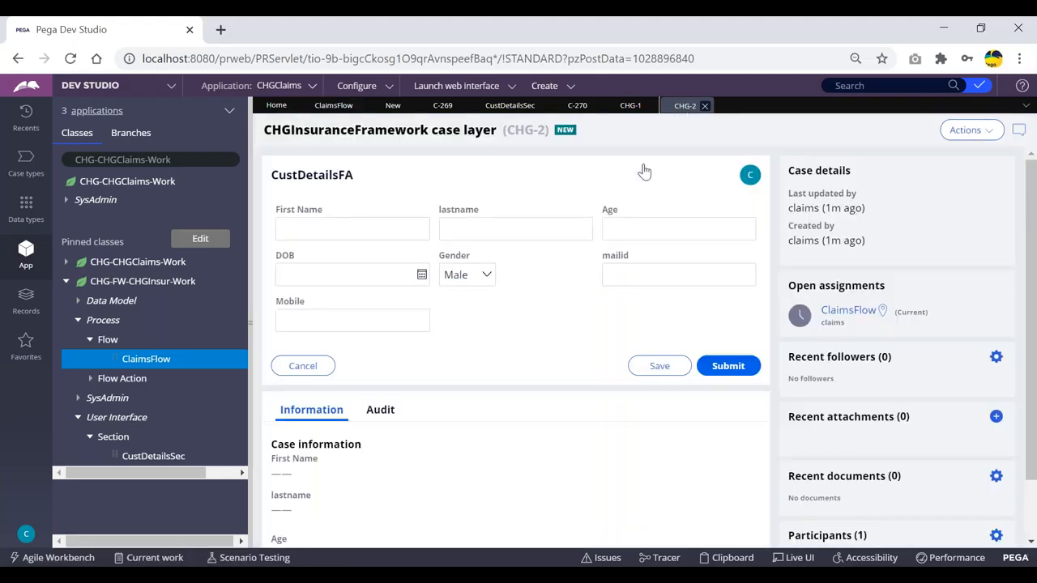
{"action": "left_click", "coordinate": [631, 107]}
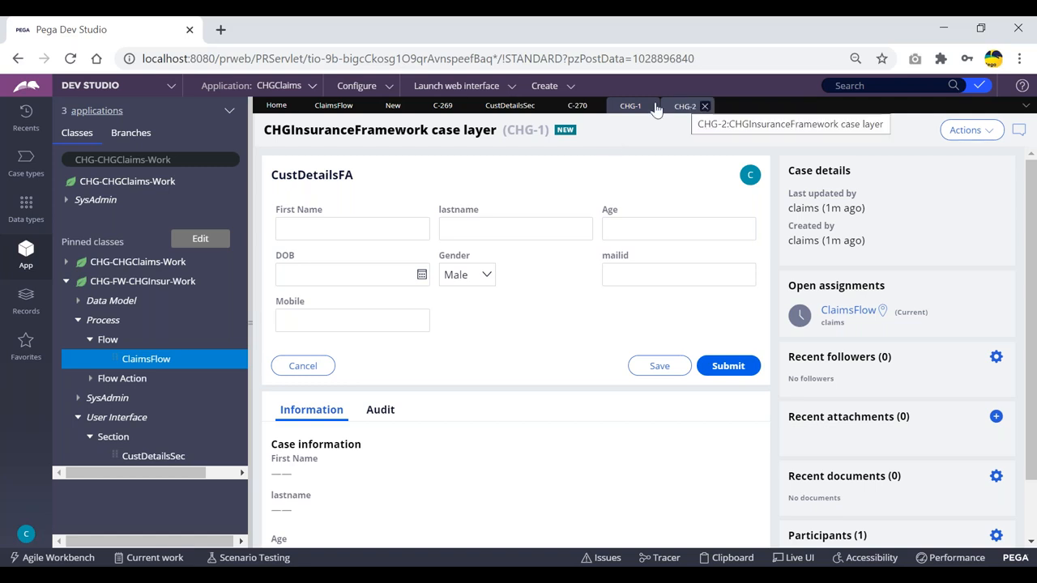
- Open the CHGClaims application definition and check the work ID prefix registered for the ClaimsFlow case type
{"action": "left_click", "coordinate": [310, 87]}
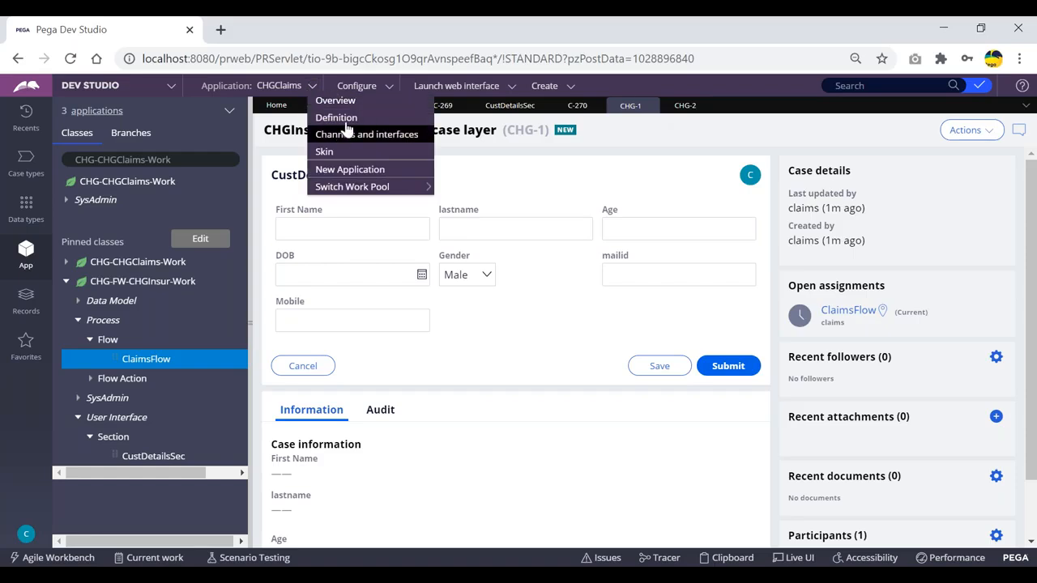
{"action": "left_click", "coordinate": [375, 123]}
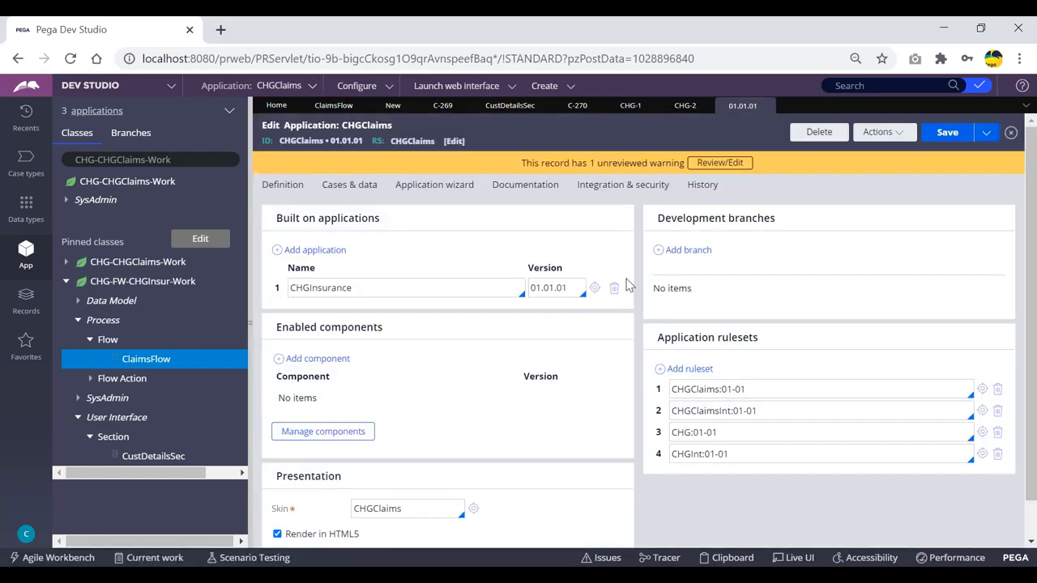
{"action": "left_click", "coordinate": [346, 192]}
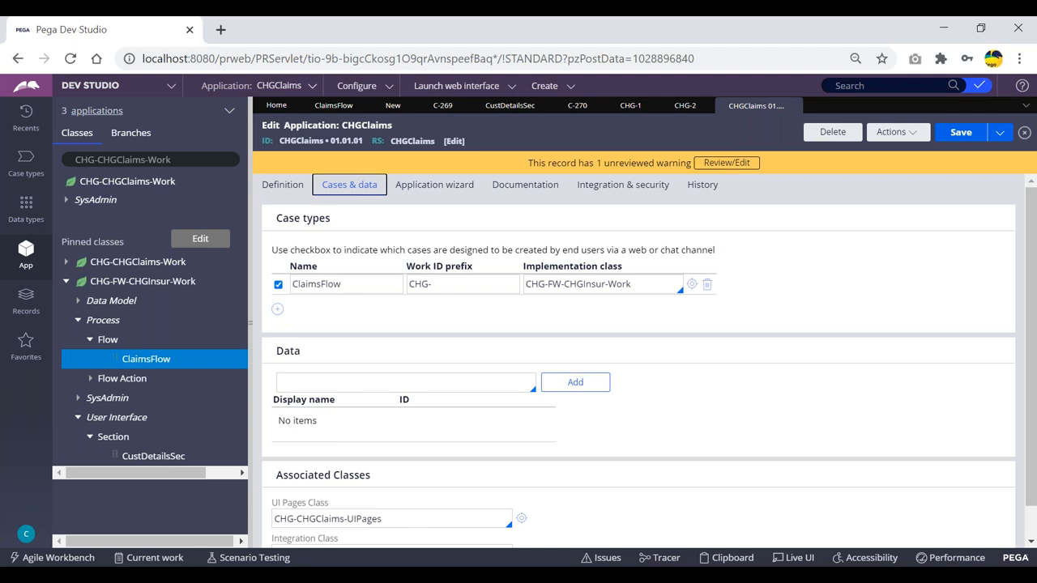
{"action": "left_click", "coordinate": [435, 284]}
{"action": "left_click_drag", "start_coordinate": [439, 285], "coordinate": [410, 284]}
{"action": "left_click", "coordinate": [436, 285]}
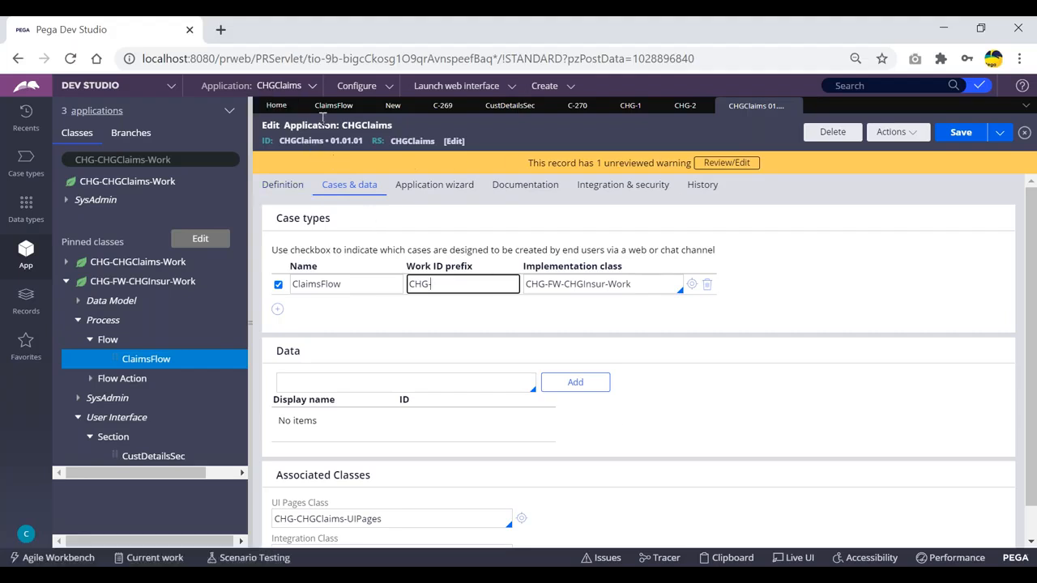
- Try CsssssHG- as the work ID prefix of ClaimsFlow, and discard the unsaved edit by refreshing the application record
{"action": "double_click", "coordinate": [423, 285]}
{"action": "left_click", "coordinate": [445, 283]}
{"action": "double_click", "coordinate": [423, 285]}
{"action": "left_click", "coordinate": [468, 288]}
{"action": "left_click", "coordinate": [415, 285]}
{"action": "type", "text": "ssss"}
{"action": "double_click", "coordinate": [460, 285]}
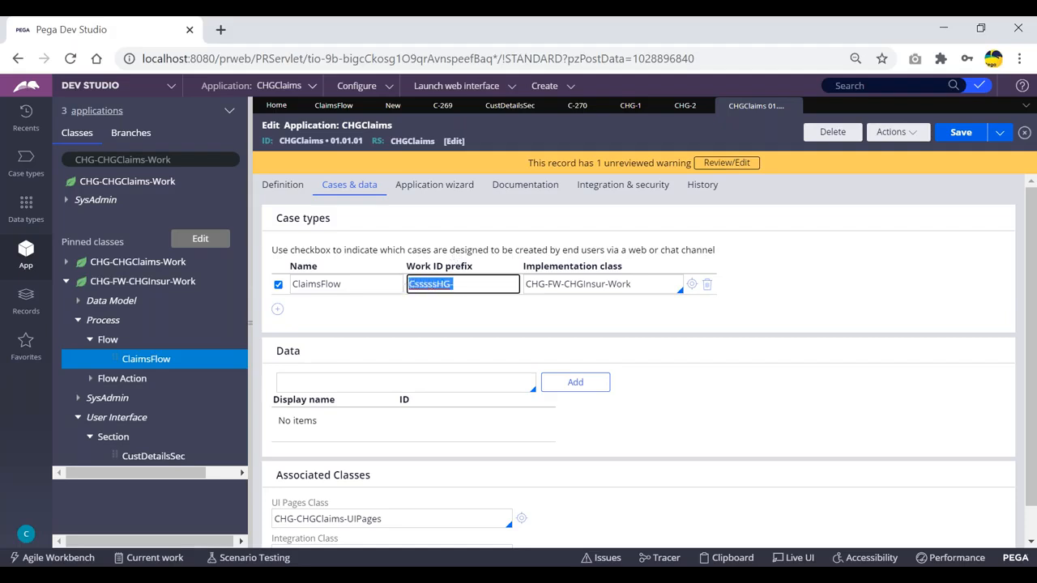
{"action": "left_click", "coordinate": [474, 285]}
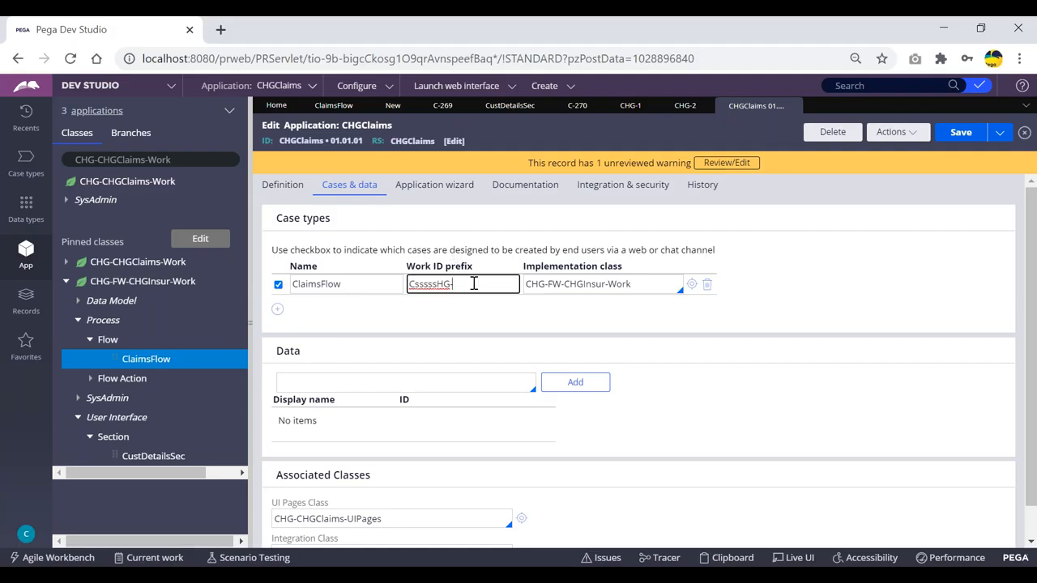
{"action": "double_click", "coordinate": [438, 285]}
{"action": "left_click", "coordinate": [464, 285]}
{"action": "left_click", "coordinate": [912, 136]}
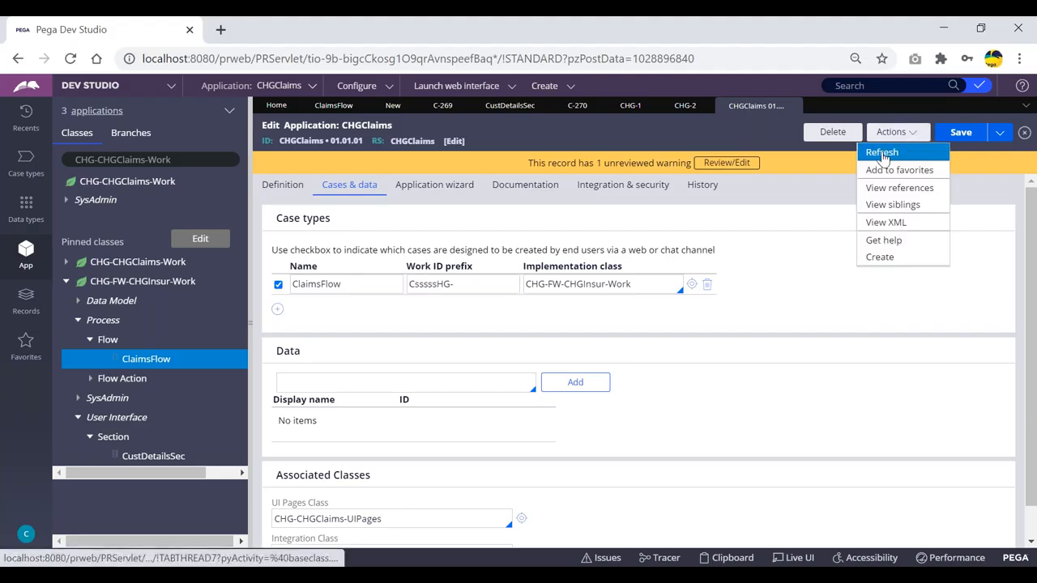
{"action": "left_click", "coordinate": [882, 154]}
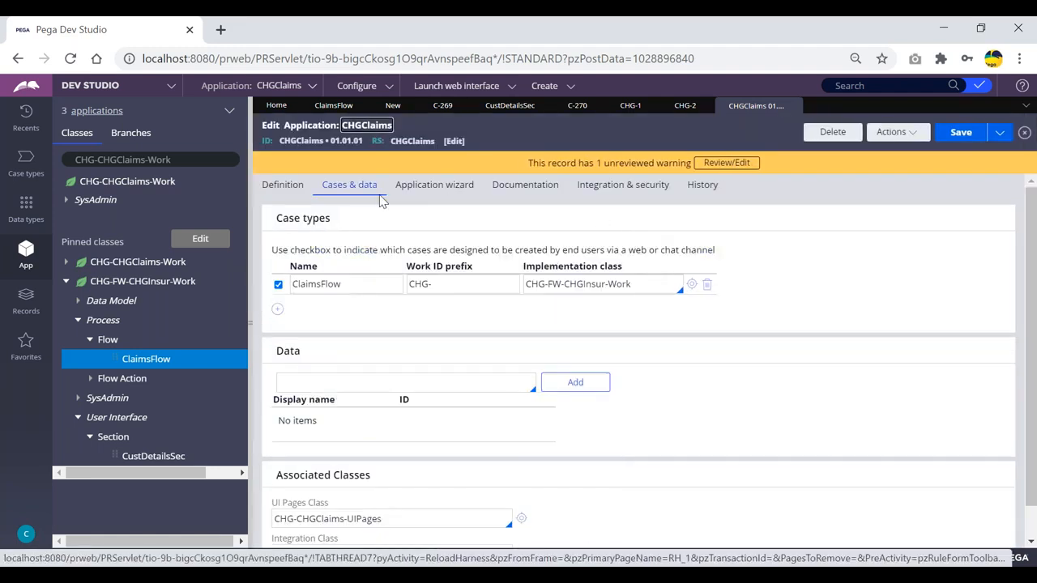
- Close the CHGClaims application definition and look over case C-270 and the CustDetailsSec section layout
{"action": "left_click", "coordinate": [760, 109]}
{"action": "left_click", "coordinate": [793, 107]}
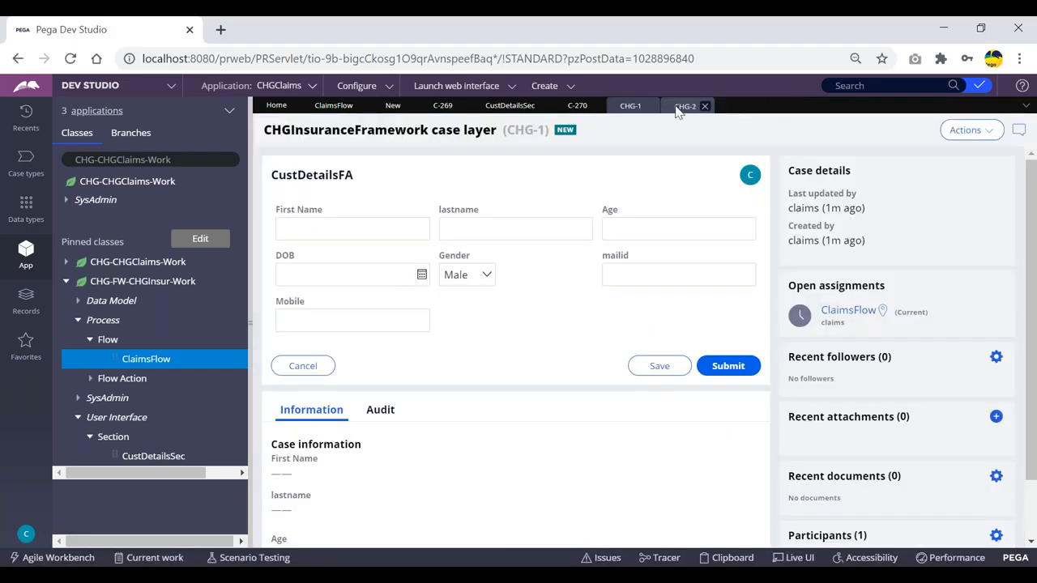
{"action": "left_click", "coordinate": [577, 105]}
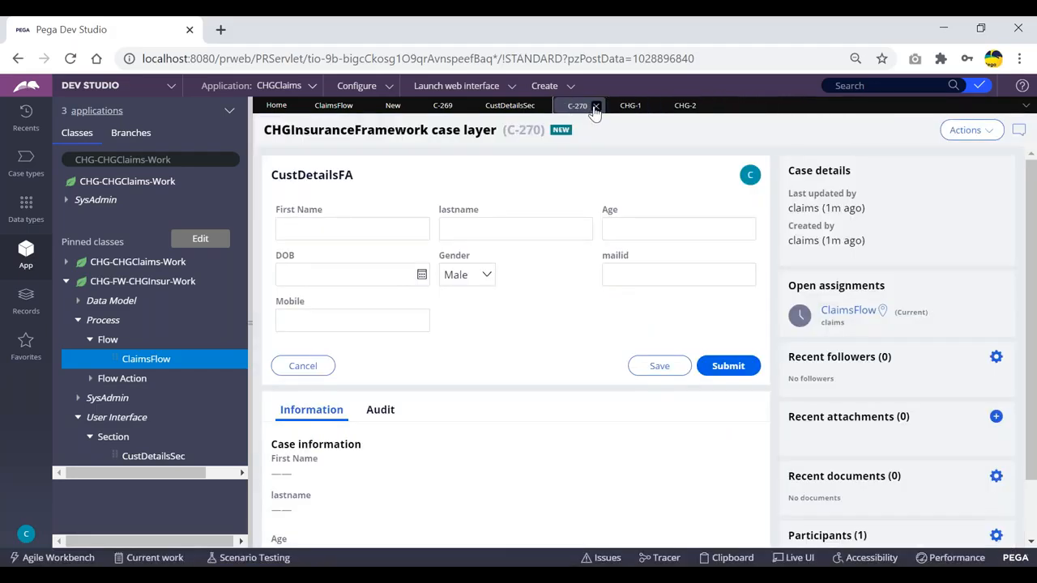
{"action": "left_click", "coordinate": [511, 106]}
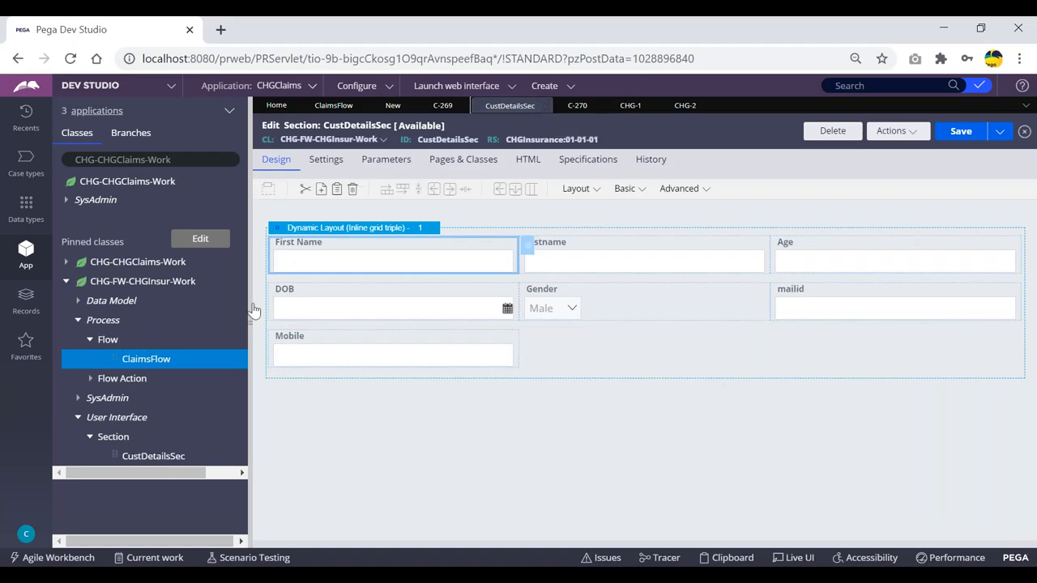
{"action": "left_click", "coordinate": [589, 364]}
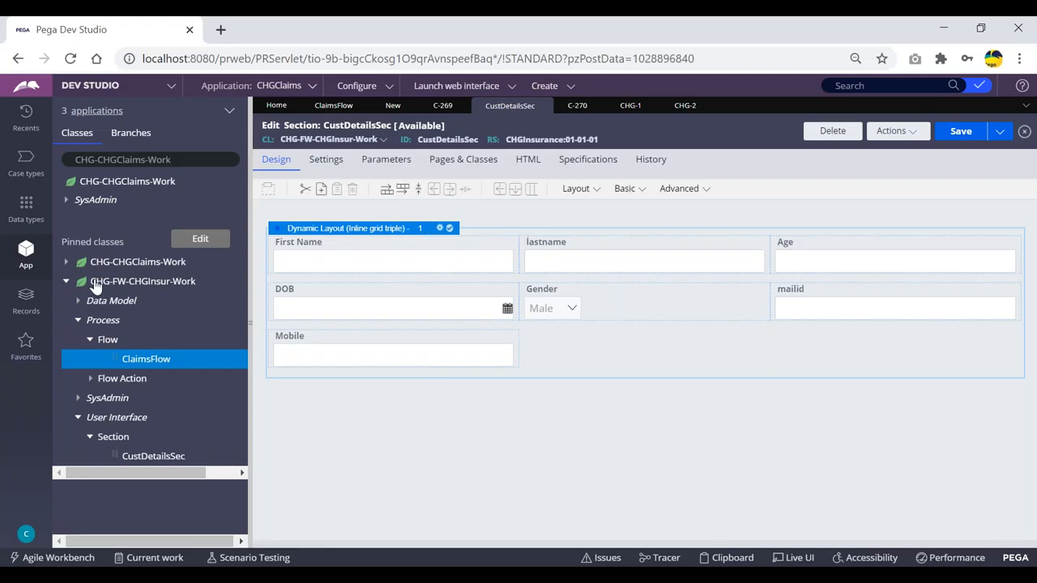
- Open the pinned CHG-FW-CHGInsur-Work class in the data designer to show its data model fields
{"action": "left_click", "coordinate": [67, 282]}
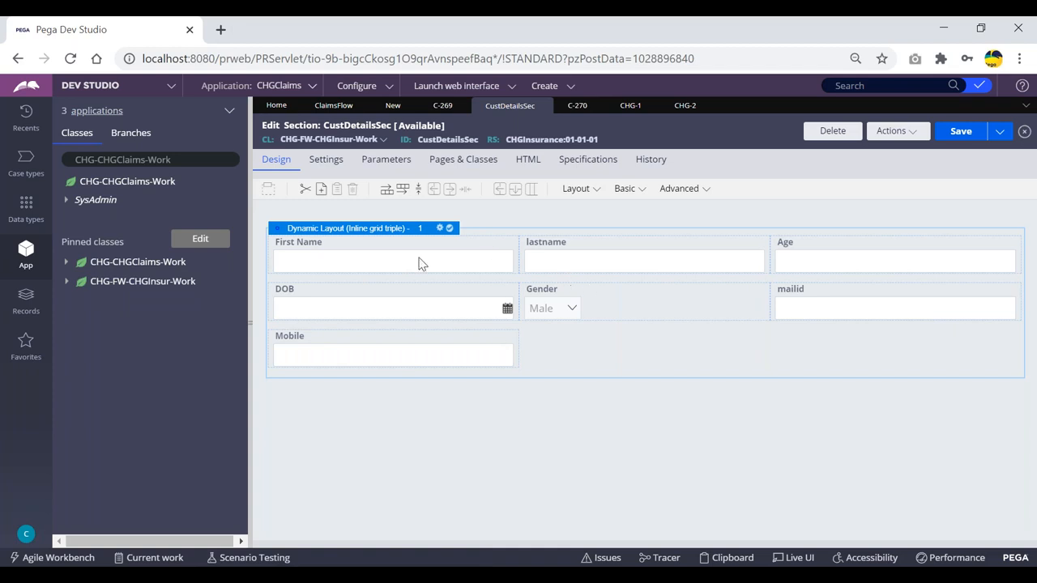
{"action": "left_click", "coordinate": [143, 289]}
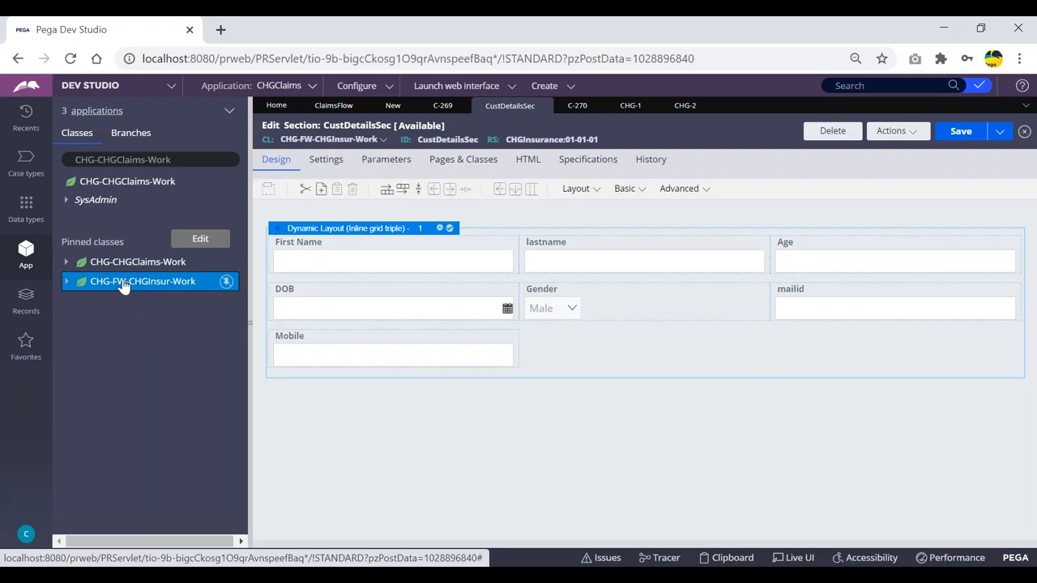
{"action": "right_click", "coordinate": [122, 283]}
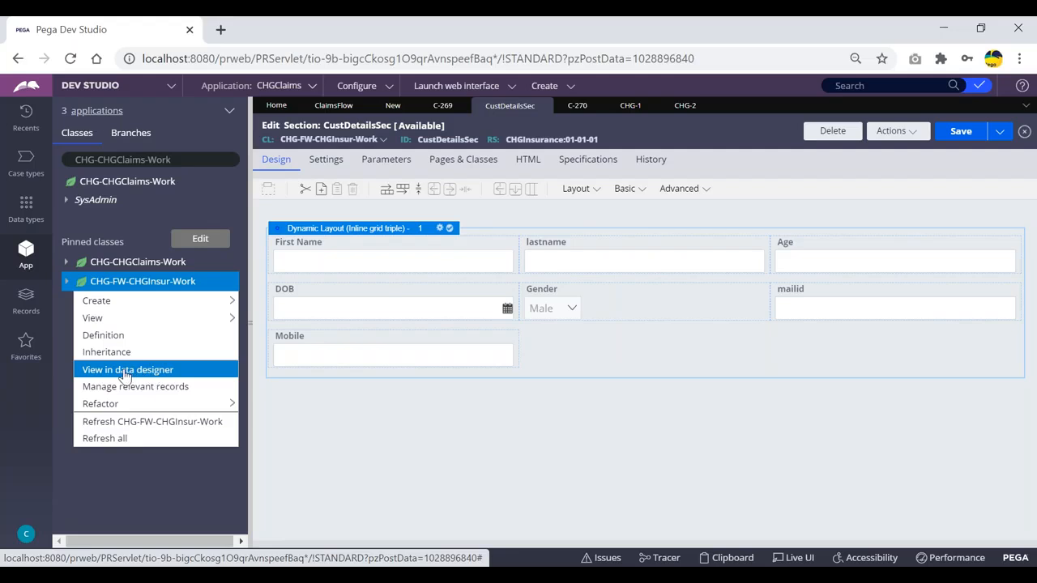
{"action": "left_click", "coordinate": [126, 372]}
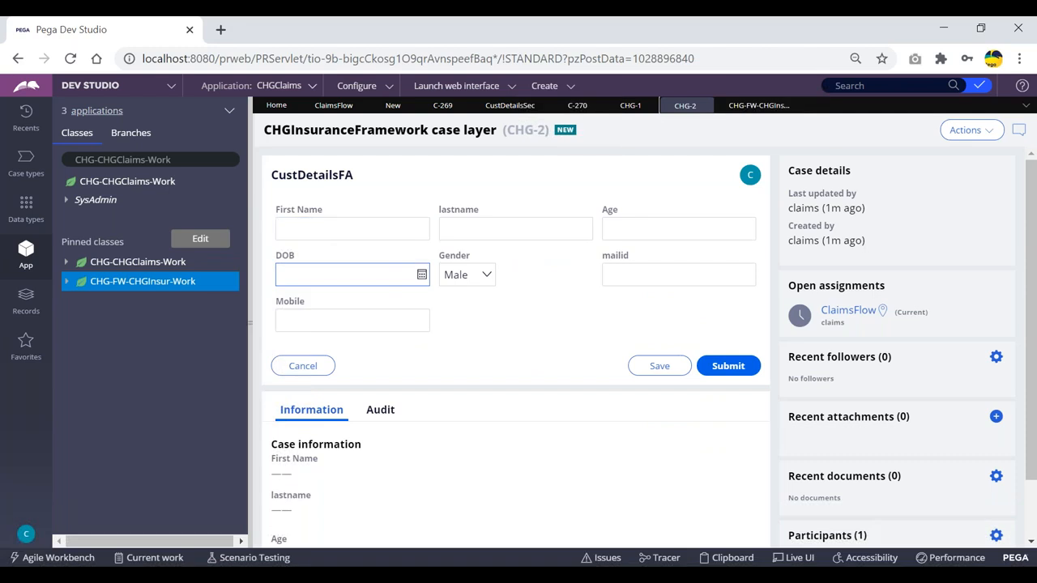
{"action": "left_click", "coordinate": [758, 108]}
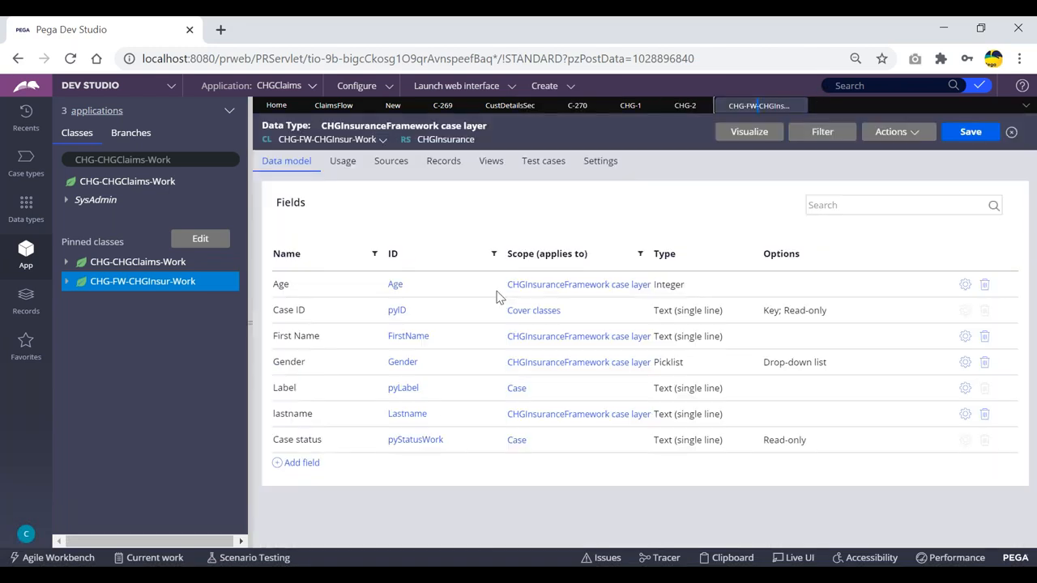
- Add two single-line text fields named Firstname_new and lastname_new to the CHG-FW-CHGInsur-Work data model
{"action": "left_click", "coordinate": [299, 465]}
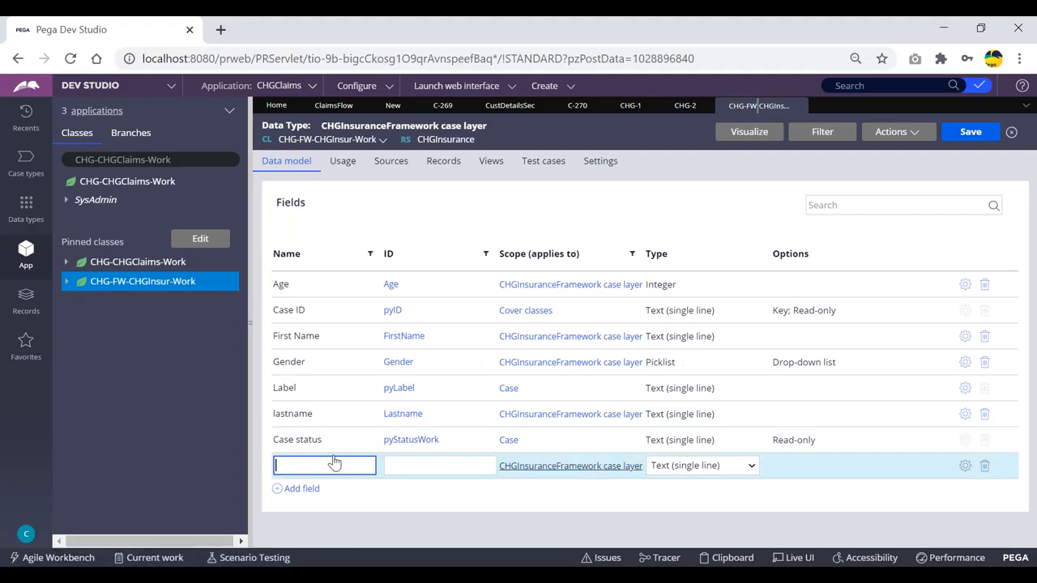
{"action": "type", "text": "Firstname new"}
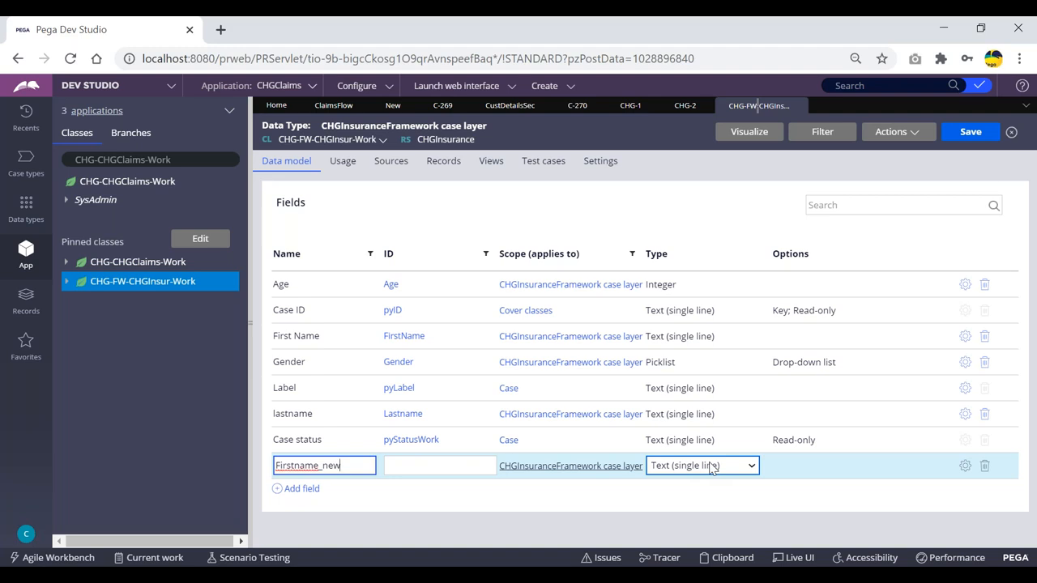
{"action": "left_click_drag", "start_coordinate": [357, 466], "coordinate": [274, 465]}
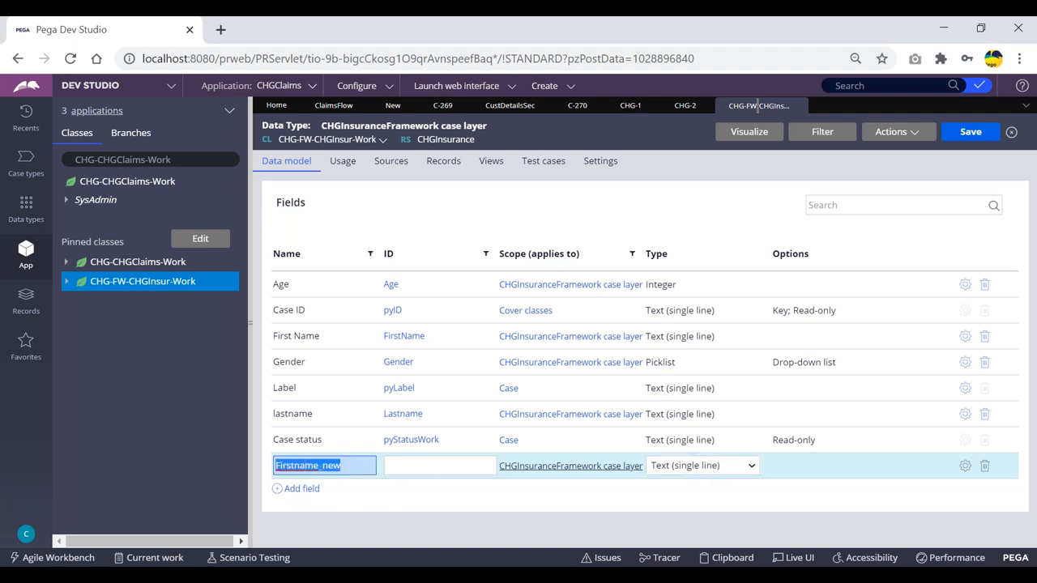
{"action": "left_click", "coordinate": [354, 467]}
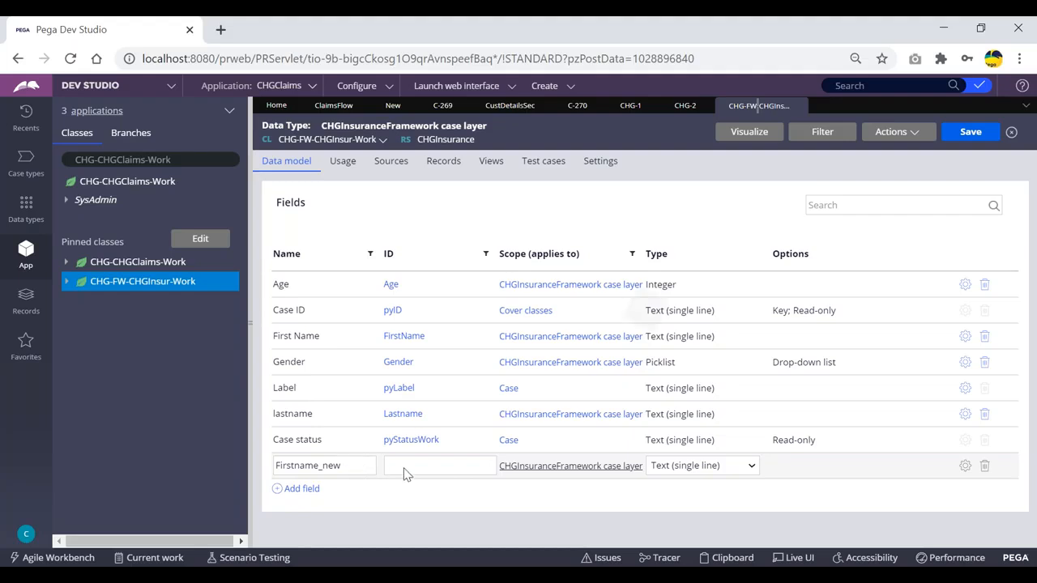
{"action": "left_click", "coordinate": [405, 474]}
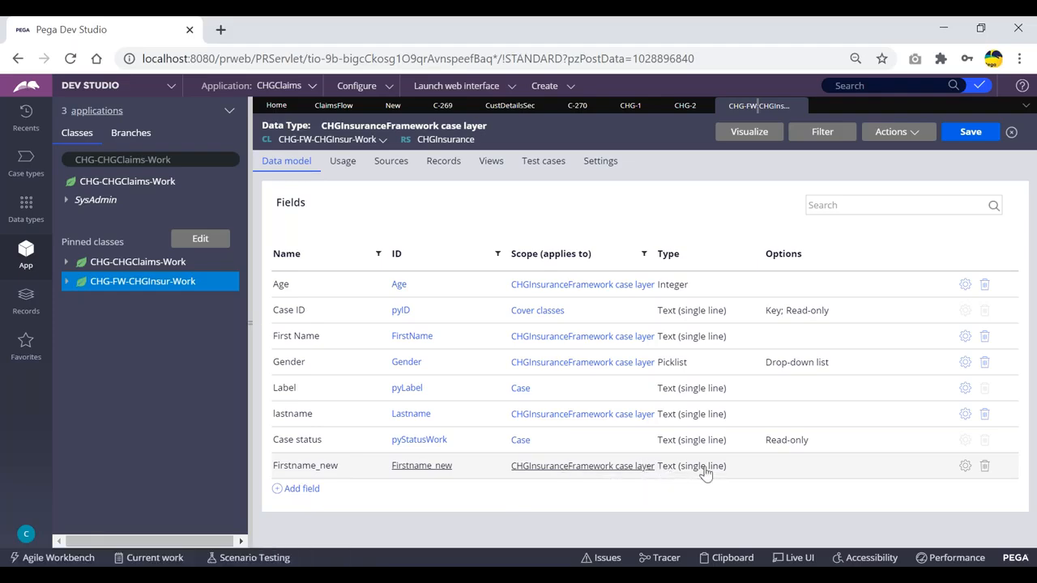
{"action": "left_click", "coordinate": [302, 490]}
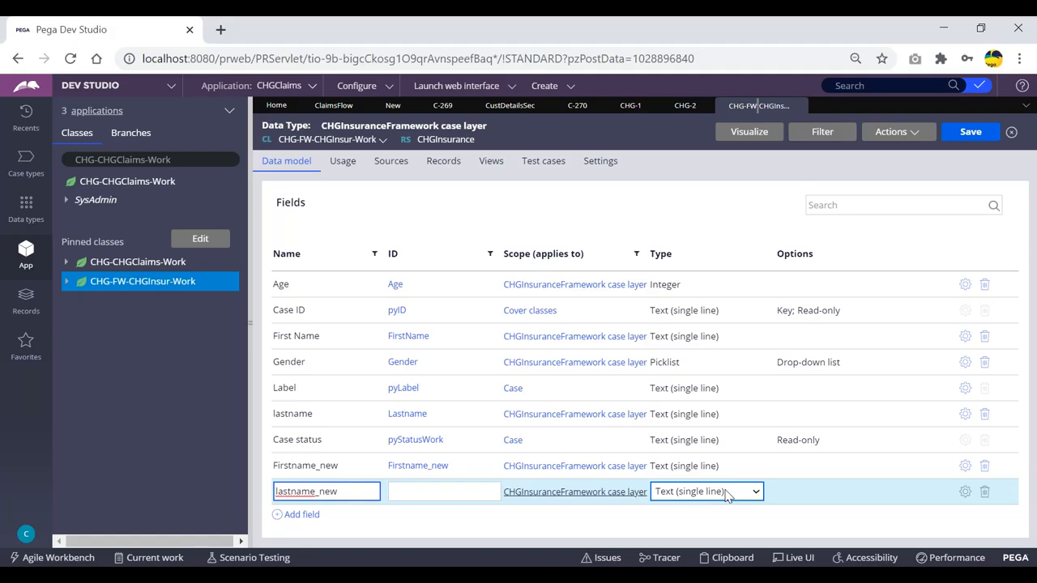
- Try to add a field named Gender, rename it Gender_new while keeping the ID Gender, and delete that row
{"action": "left_click", "coordinate": [301, 515]}
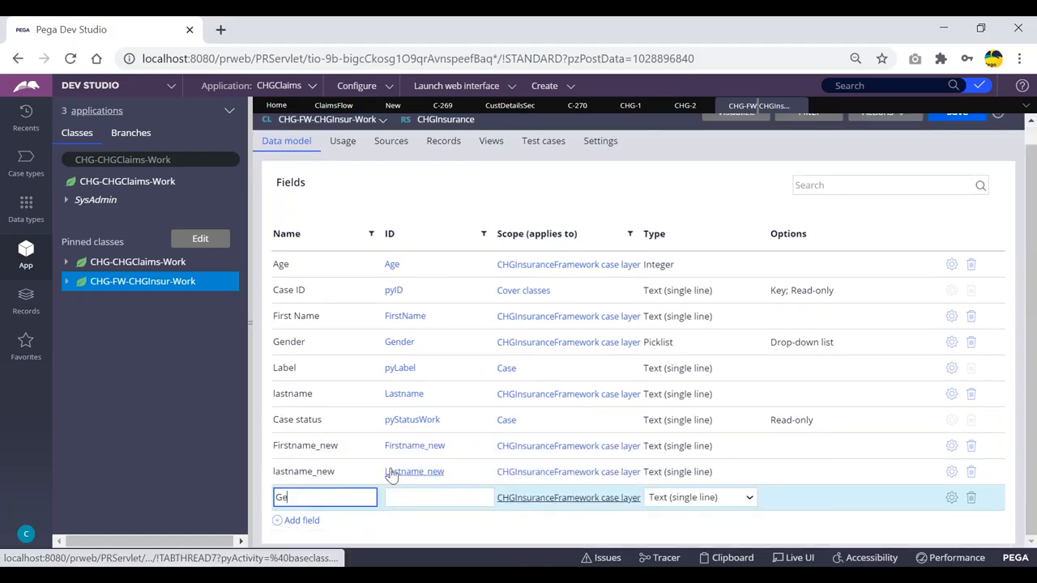
{"action": "type", "text": "der"}
{"action": "key", "text": "Tab"}
{"action": "key", "text": "Tab"}
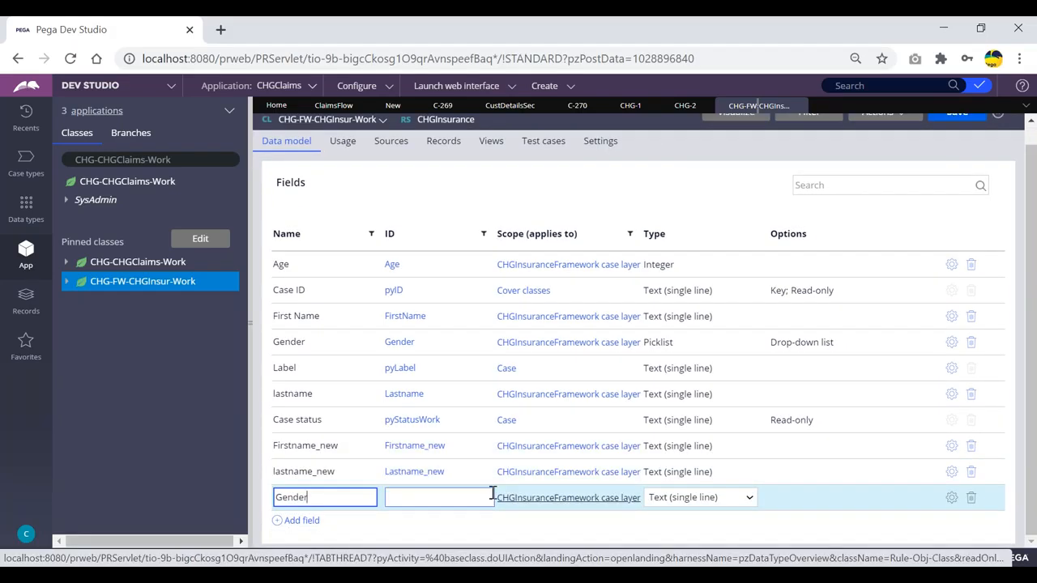
{"action": "left_click", "coordinate": [706, 501]}
{"action": "left_click", "coordinate": [707, 501]}
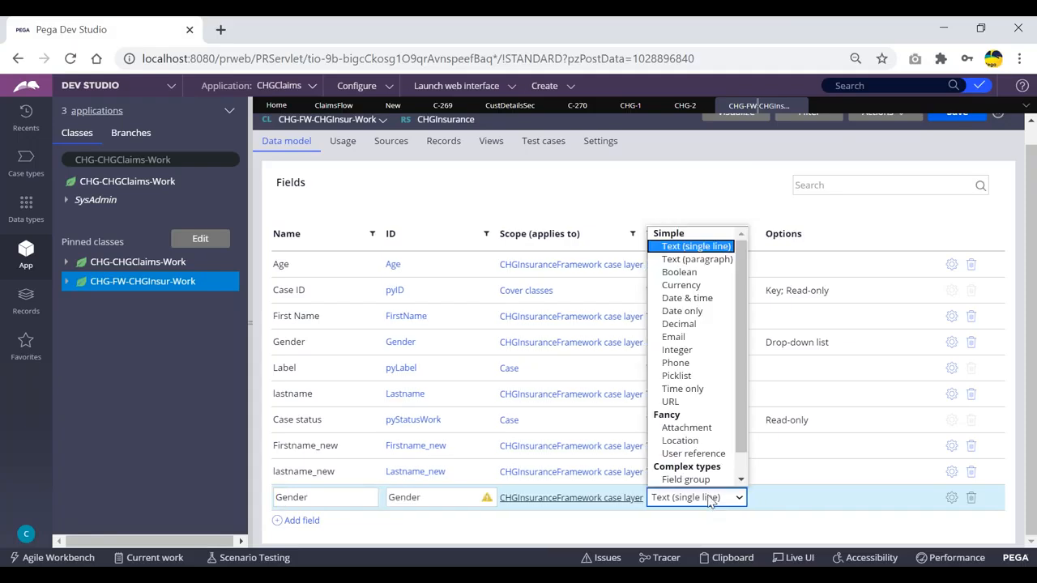
{"action": "left_click", "coordinate": [333, 497]}
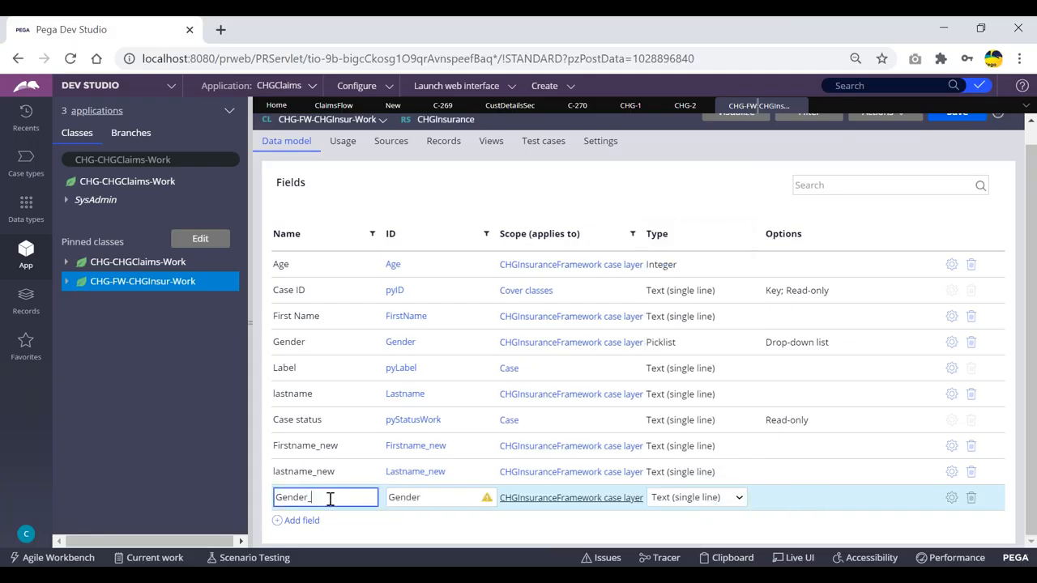
{"action": "type", "text": "_new"}
{"action": "key", "text": "Tab"}
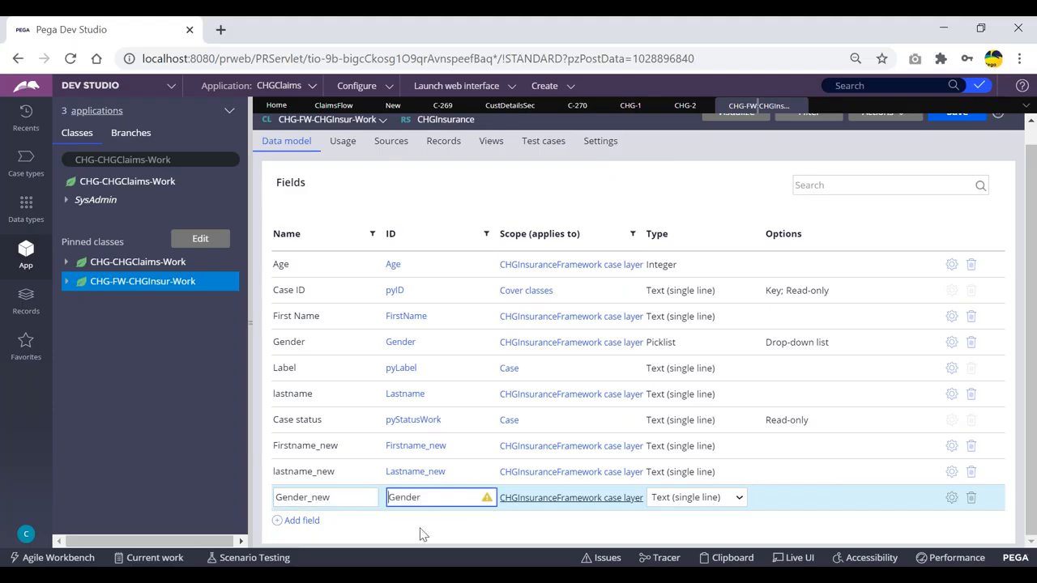
{"action": "left_click", "coordinate": [422, 531]}
{"action": "scroll", "coordinate": [504, 500], "scroll_direction": "down", "scroll_amount": 1}
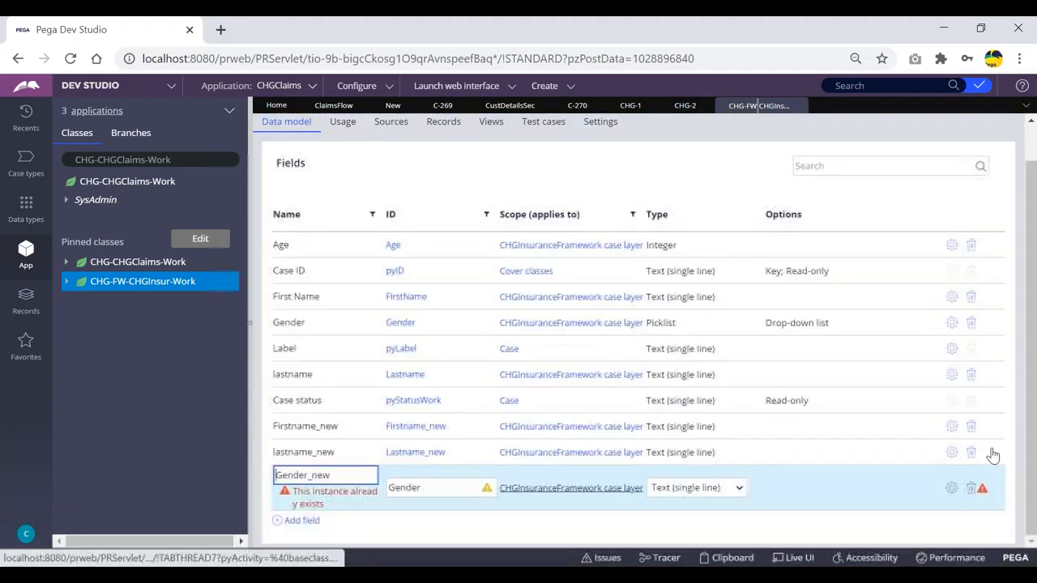
{"action": "left_click", "coordinate": [972, 495]}
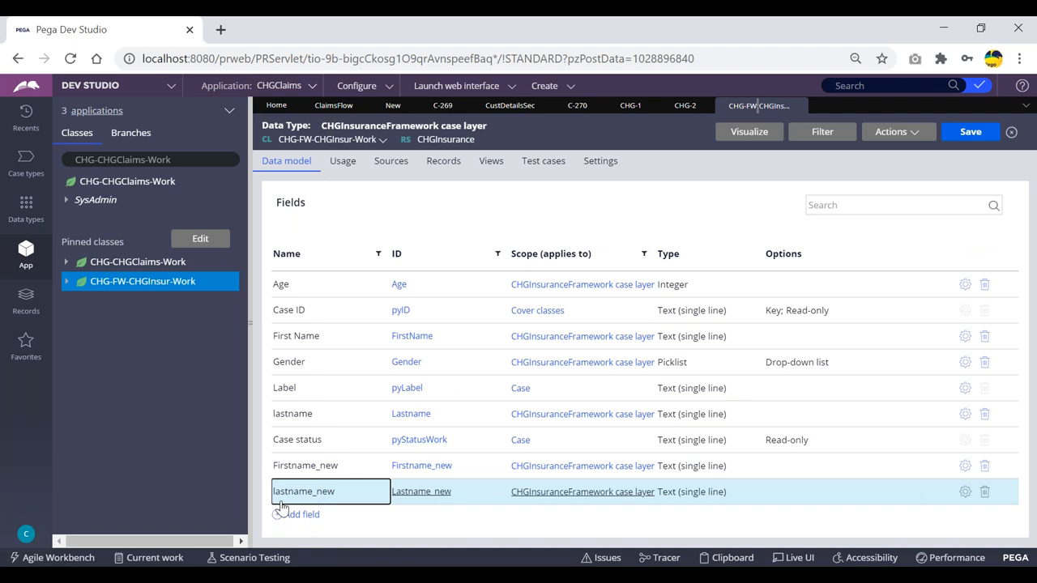
- Add a field named Gender_new of type Picklist to the CHG-FW-CHGInsur-Work data model
{"action": "left_click", "coordinate": [304, 516]}
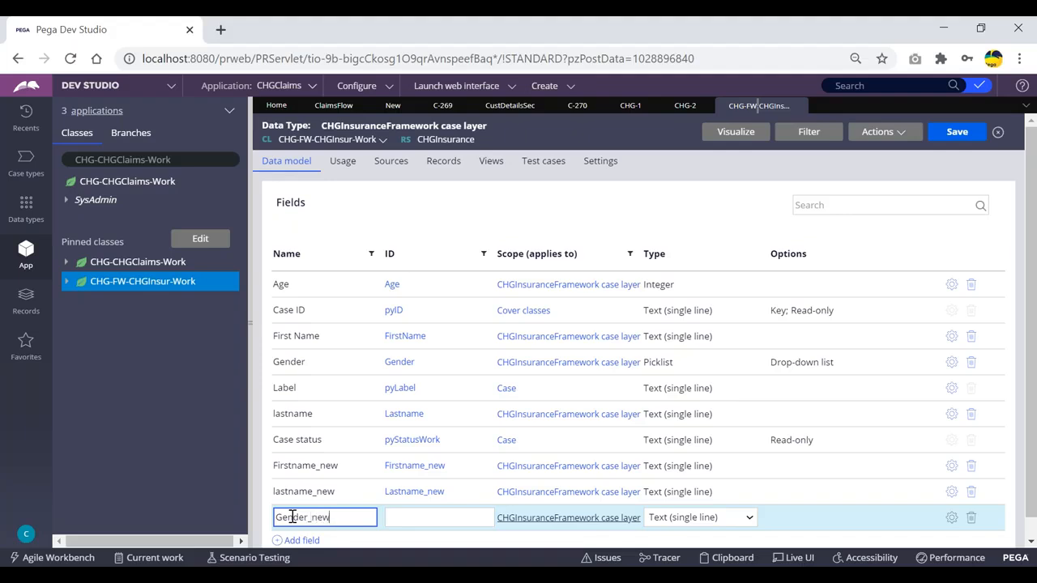
{"action": "left_click", "coordinate": [658, 523]}
{"action": "left_click", "coordinate": [683, 523]}
{"action": "scroll", "coordinate": [698, 507], "scroll_direction": "down", "scroll_amount": 1}
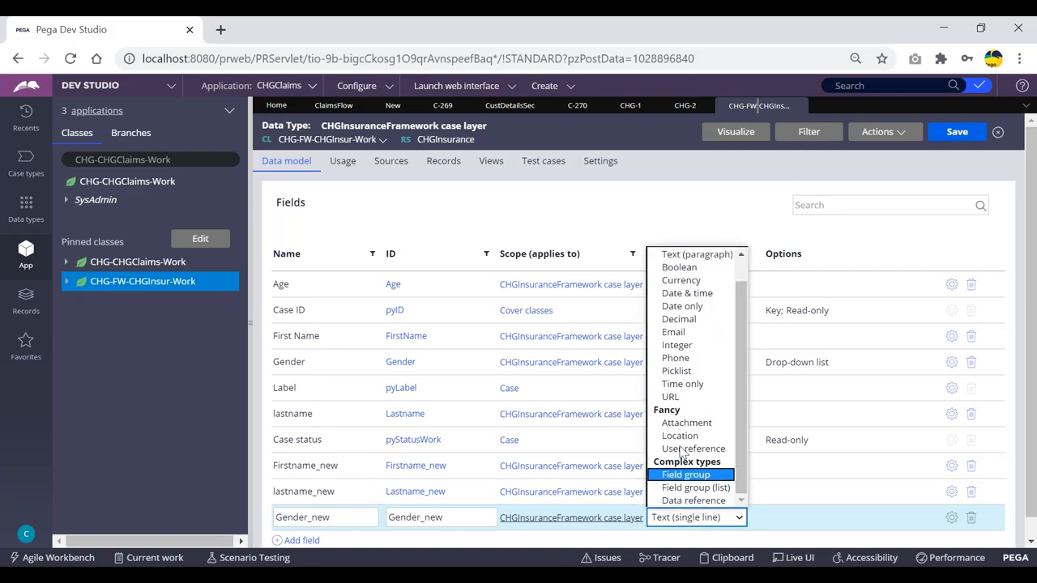
{"action": "scroll", "coordinate": [680, 438], "scroll_direction": "up", "scroll_amount": 1}
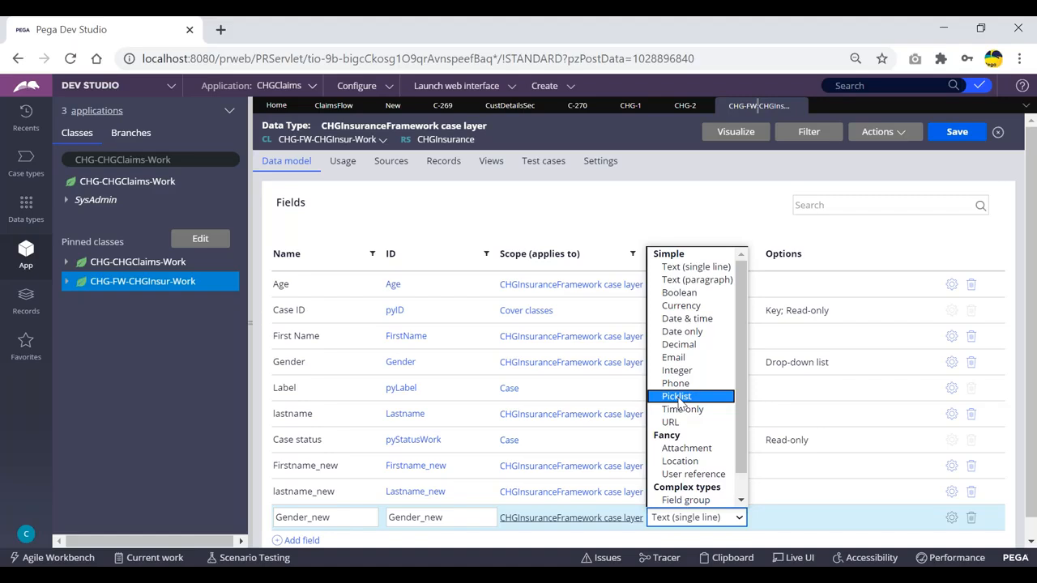
{"action": "left_click", "coordinate": [679, 397]}
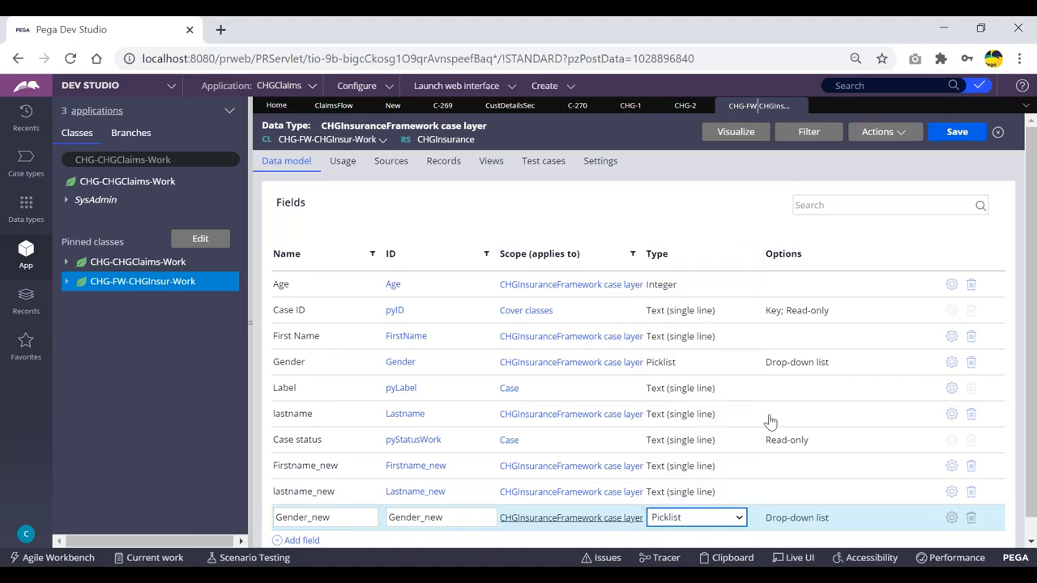
- Configure the Gender_new picklist to display as radio buttons with the list choices Male and Female
{"action": "scroll", "coordinate": [770, 422], "scroll_direction": "down", "scroll_amount": 1}
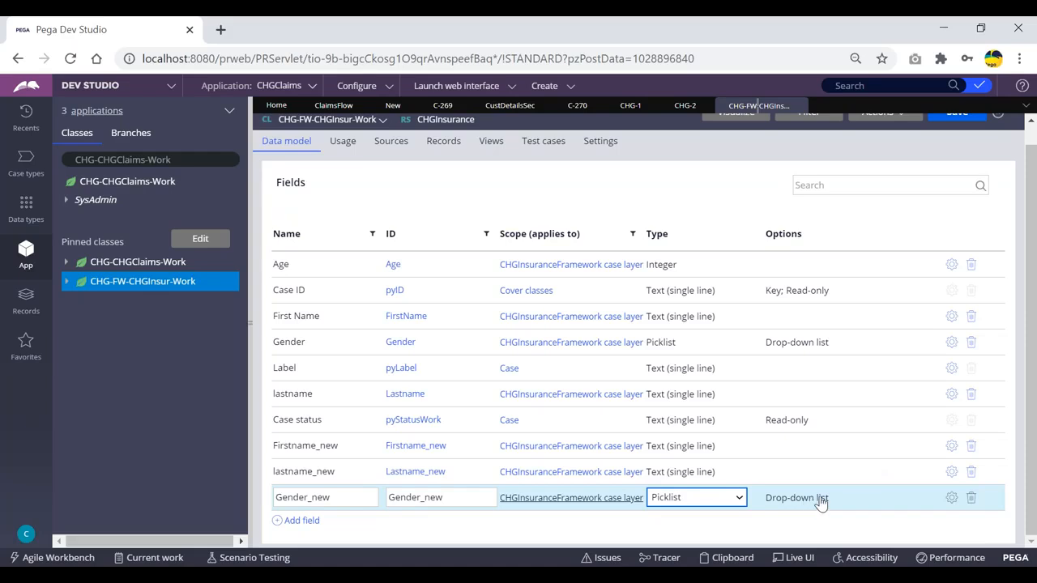
{"action": "left_click", "coordinate": [953, 498]}
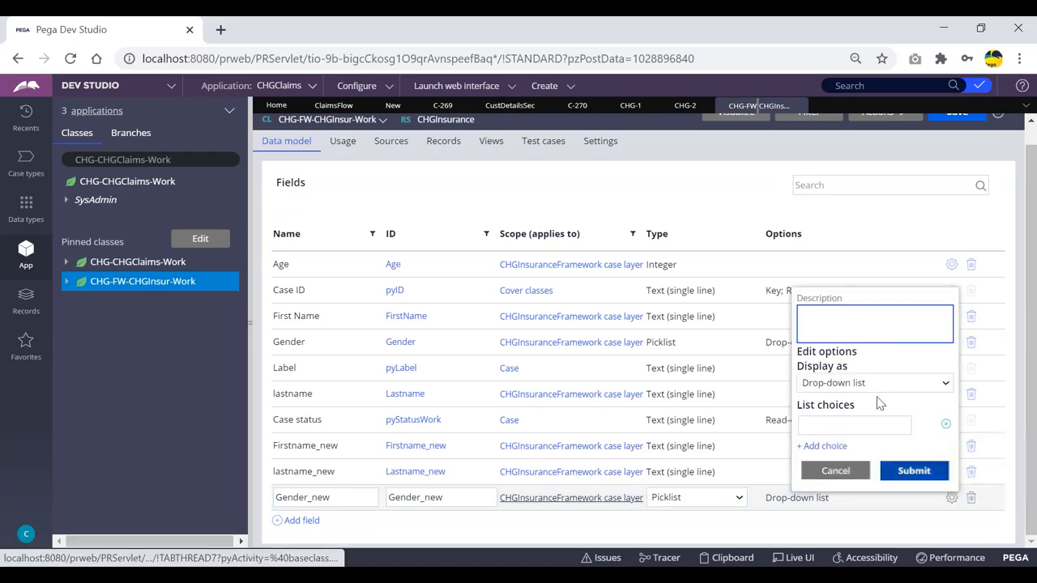
{"action": "left_click", "coordinate": [868, 384]}
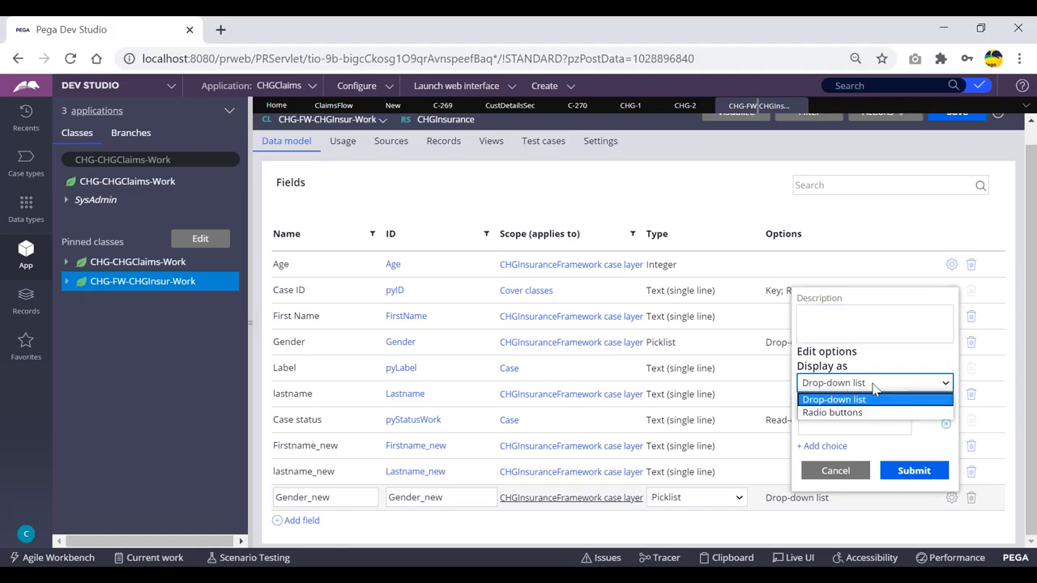
{"action": "left_click", "coordinate": [834, 412]}
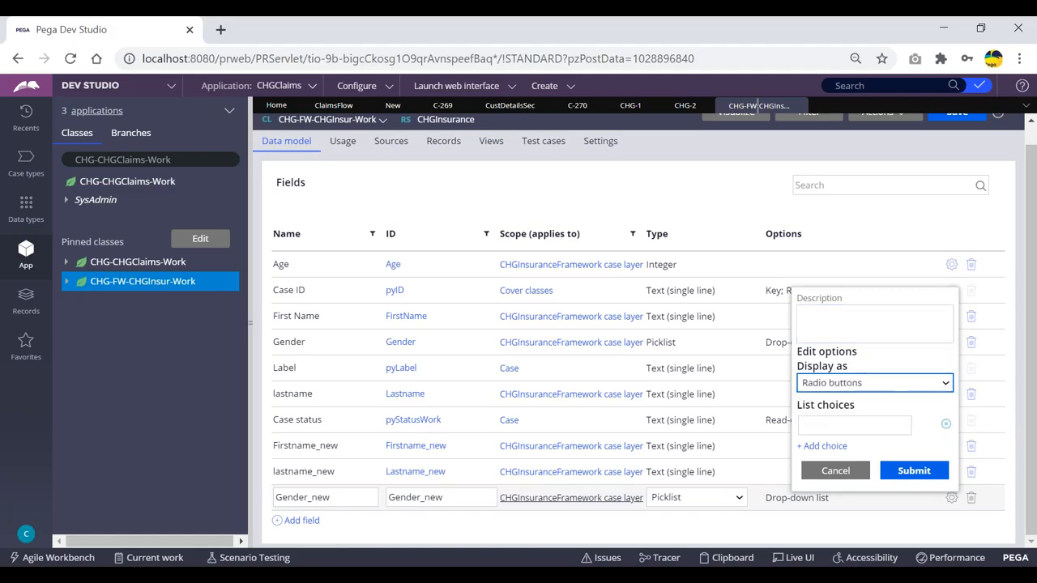
{"action": "left_click", "coordinate": [839, 428]}
{"action": "type", "text": "Male"}
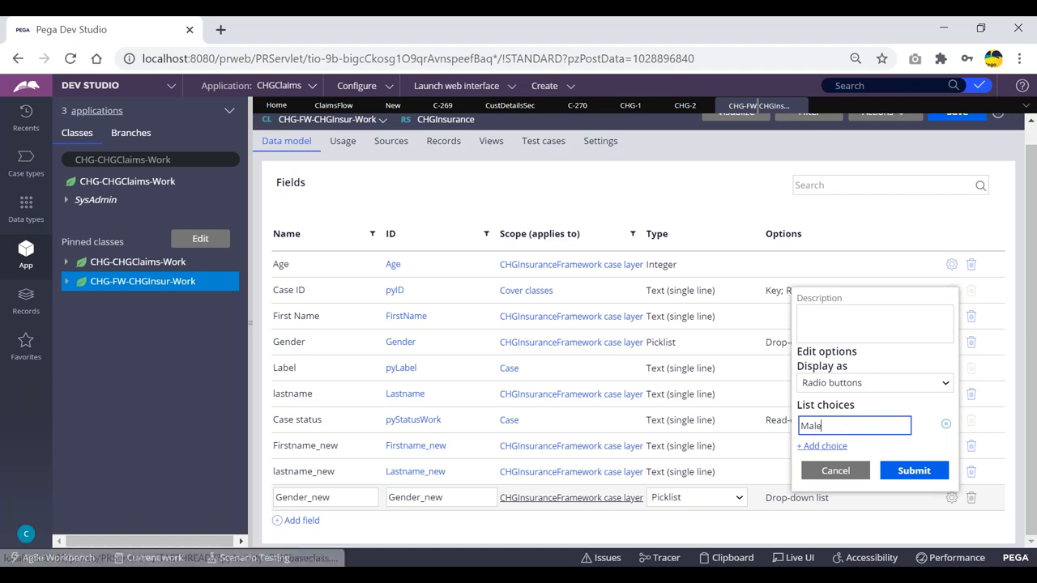
{"action": "left_click", "coordinate": [821, 446]}
{"action": "type", "text": "Fem"}
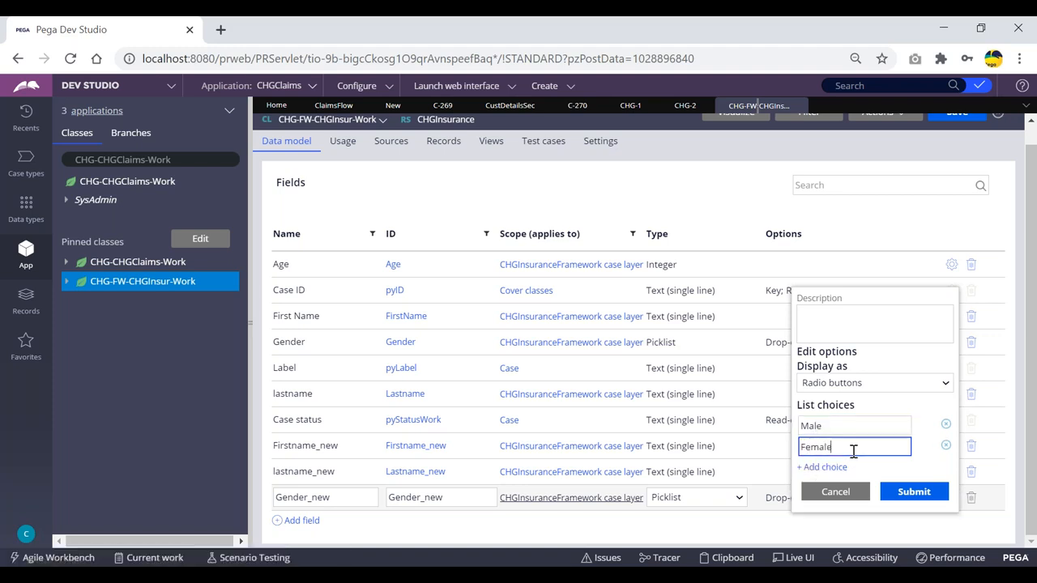
{"action": "type", "text": "ale"}
{"action": "left_click", "coordinate": [913, 492]}
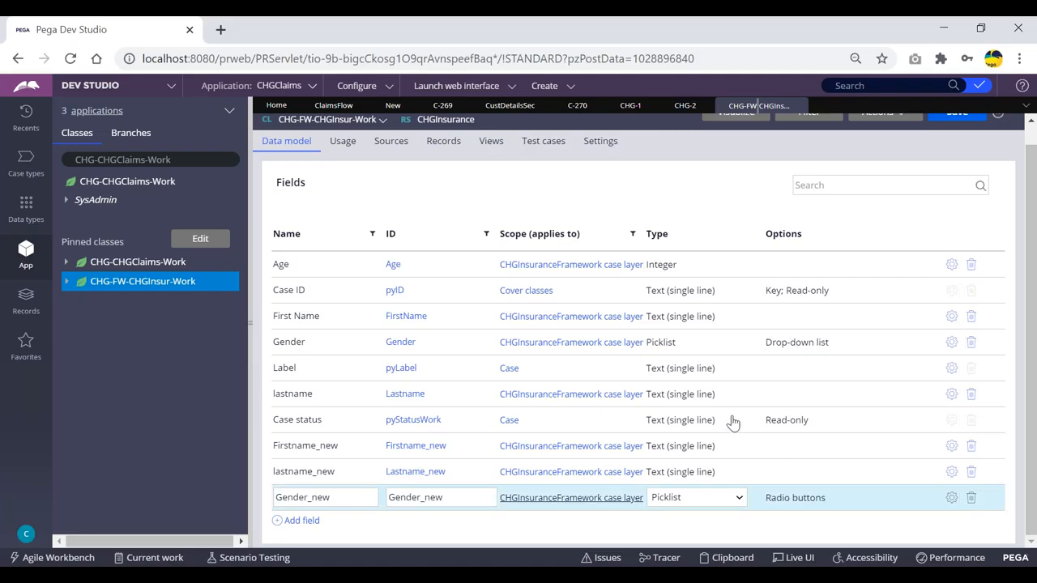
- Add a field named Age_new of type Integer to the data model
{"action": "left_click", "coordinate": [316, 520]}
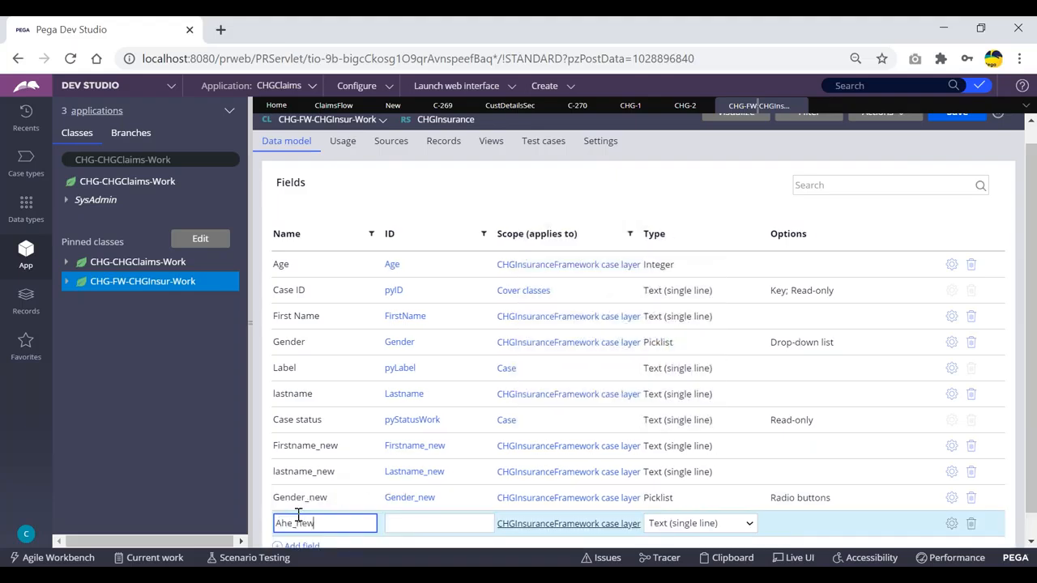
{"action": "key", "text": "BackSpace"}
{"action": "type", "text": "g"}
{"action": "scroll", "coordinate": [441, 473], "scroll_direction": "down", "scroll_amount": 1}
{"action": "left_click", "coordinate": [679, 503]}
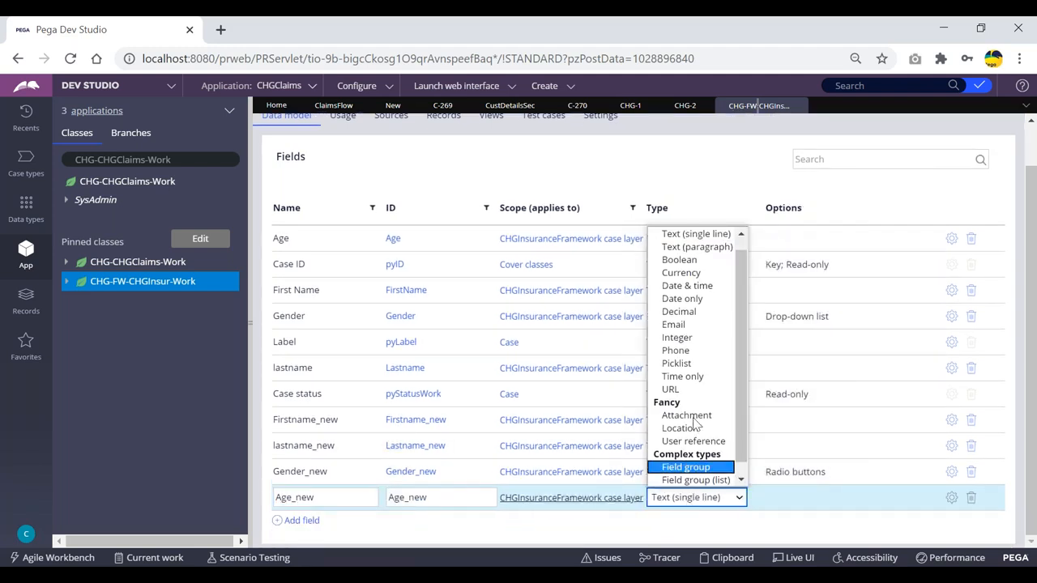
{"action": "left_click", "coordinate": [685, 338]}
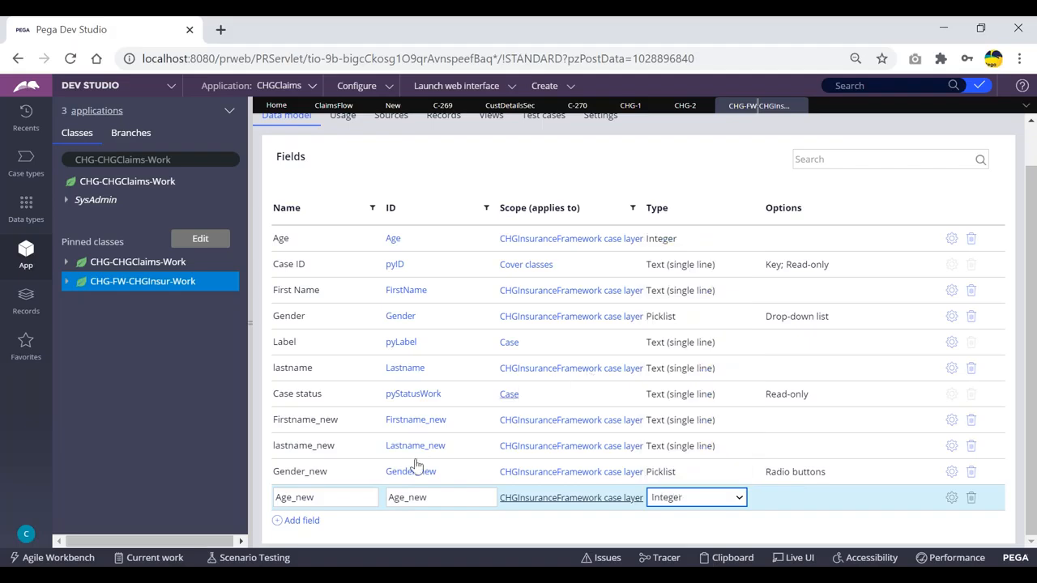
- Add a field named DOB_new of type Date only to the data model
{"action": "left_click", "coordinate": [300, 522]}
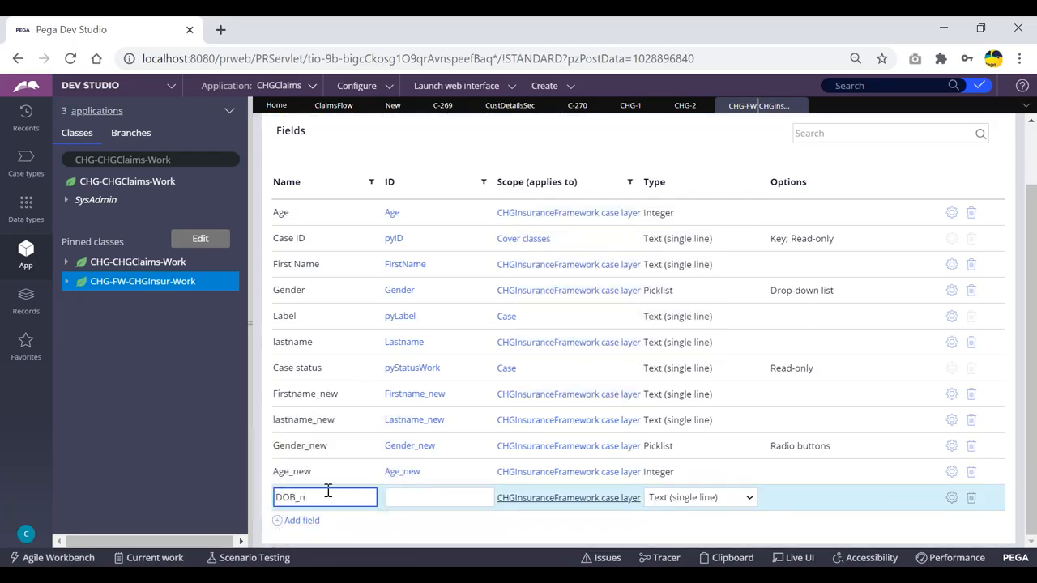
{"action": "left_click", "coordinate": [703, 497]}
{"action": "left_click", "coordinate": [703, 497]}
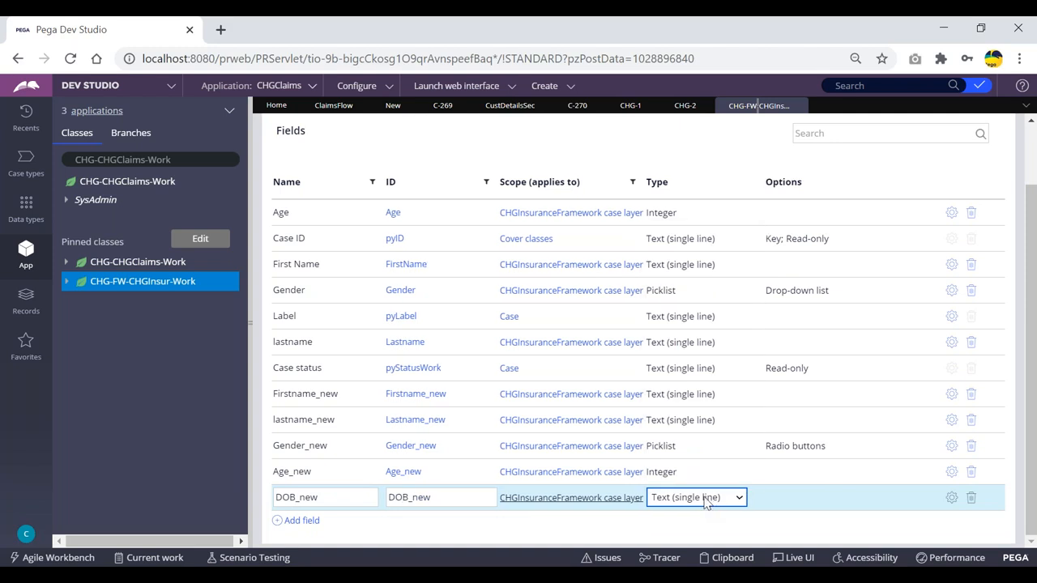
{"action": "left_click", "coordinate": [704, 497]}
{"action": "left_click", "coordinate": [684, 312]}
- Add a field named MailId_New of type Email to the data model
{"action": "left_click", "coordinate": [301, 520]}
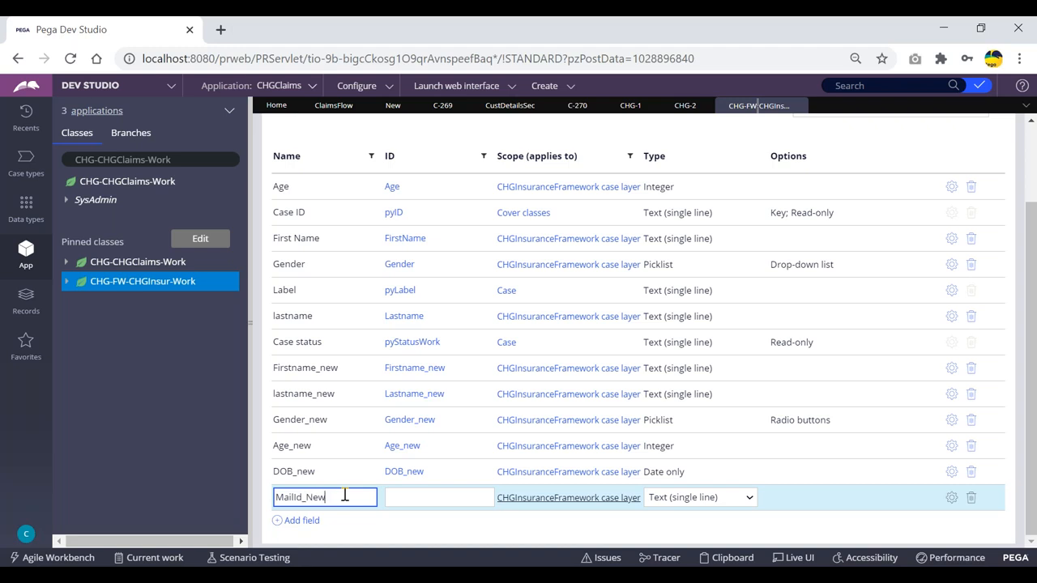
{"action": "left_click", "coordinate": [701, 502]}
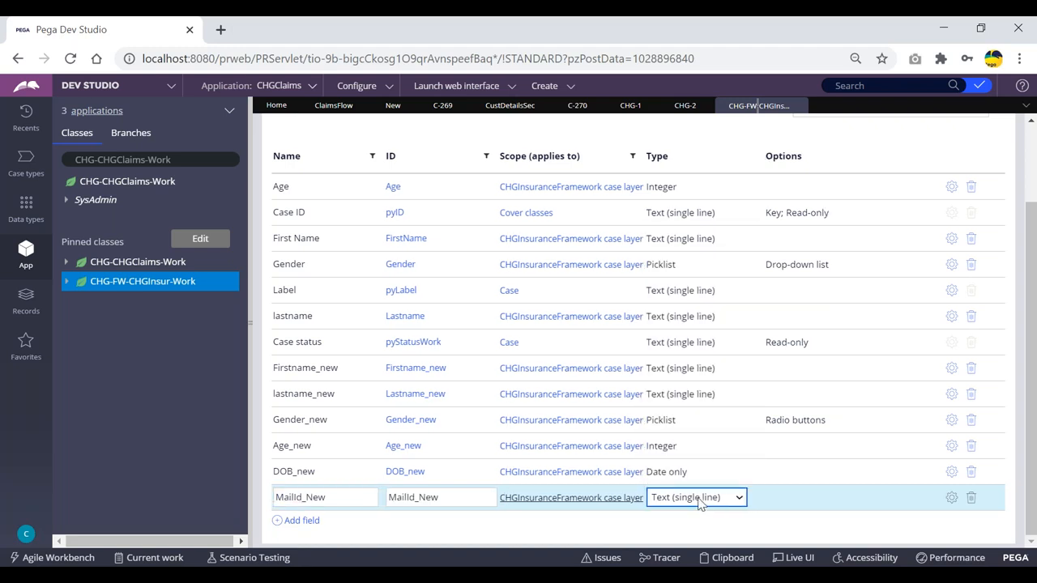
{"action": "left_click", "coordinate": [701, 502]}
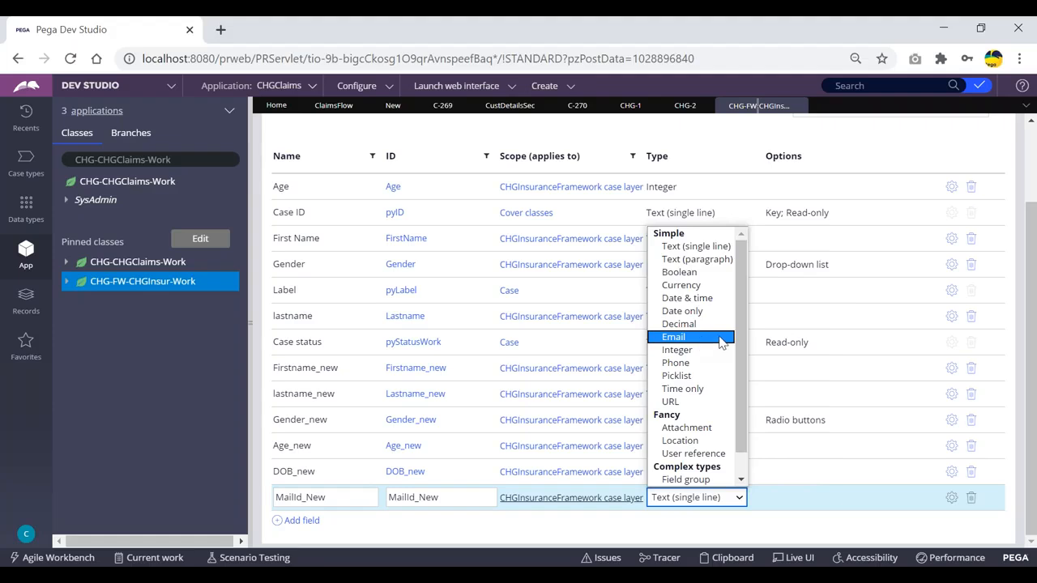
{"action": "left_click", "coordinate": [679, 337]}
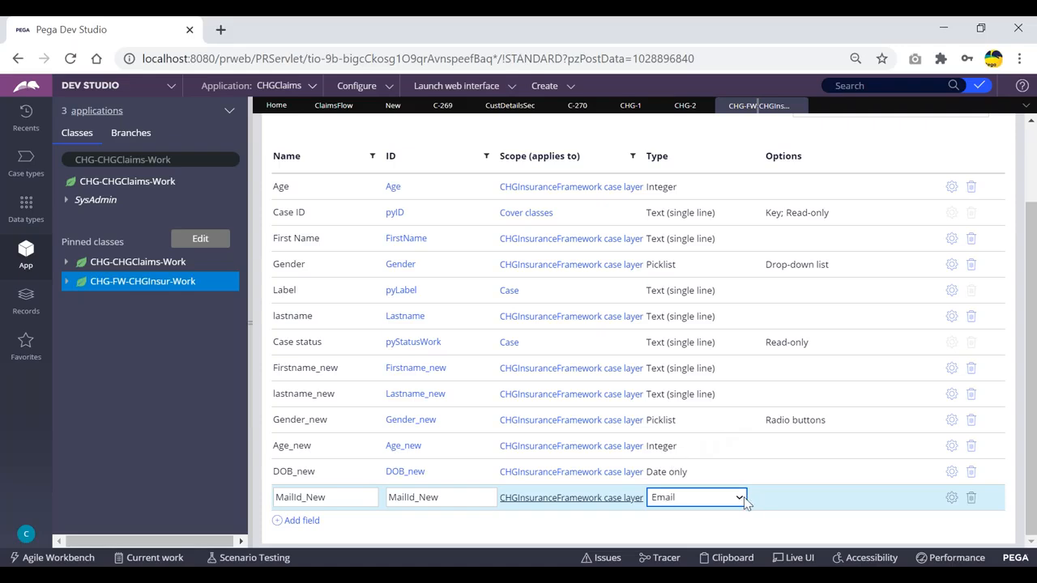
{"action": "left_click", "coordinate": [717, 500]}
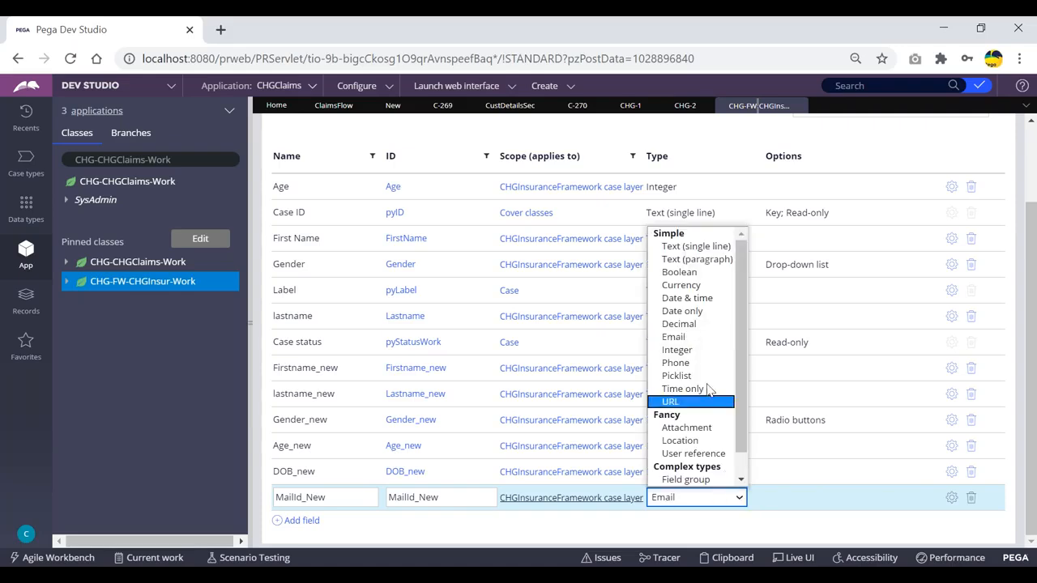
{"action": "left_click", "coordinate": [695, 340]}
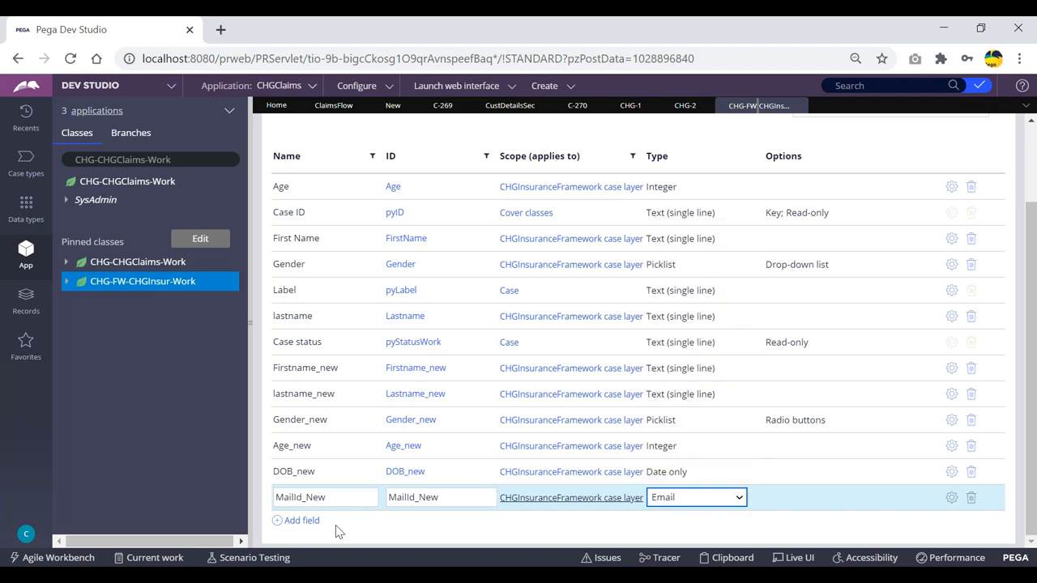
- Add a field named mobile_new of type Phone and save the CHG-FW-CHGInsur-Work data model
{"action": "left_click", "coordinate": [298, 520]}
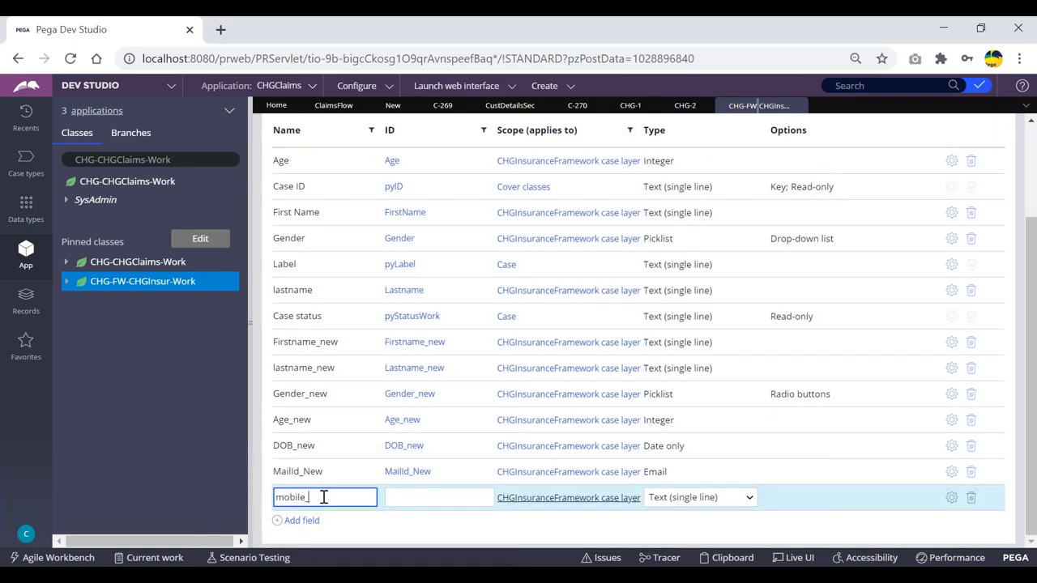
{"action": "left_click", "coordinate": [688, 500]}
{"action": "left_click", "coordinate": [696, 500]}
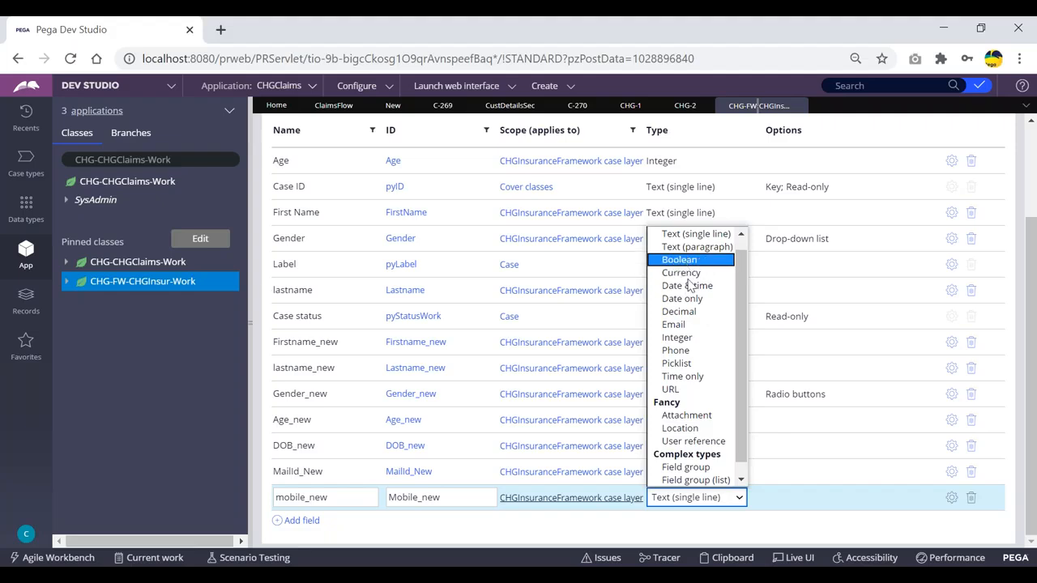
{"action": "left_click", "coordinate": [677, 351]}
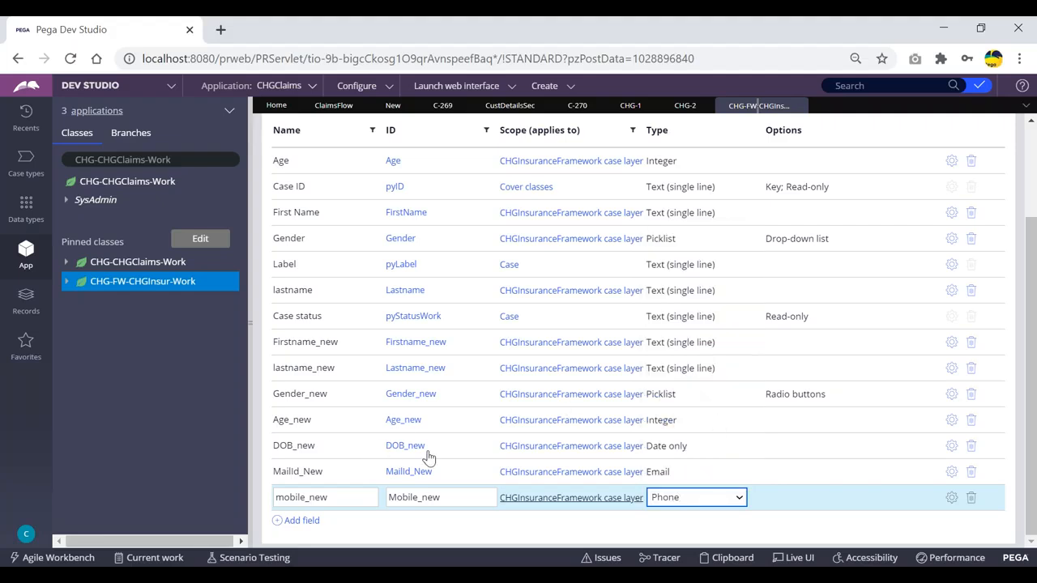
{"action": "scroll", "coordinate": [654, 433], "scroll_direction": "up", "scroll_amount": 3}
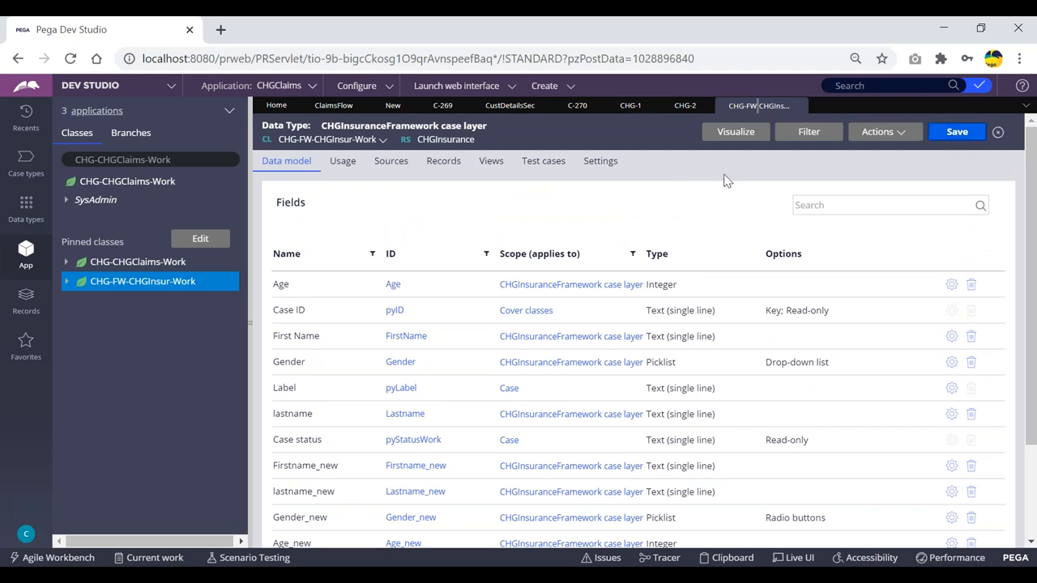
{"action": "left_click", "coordinate": [956, 132]}
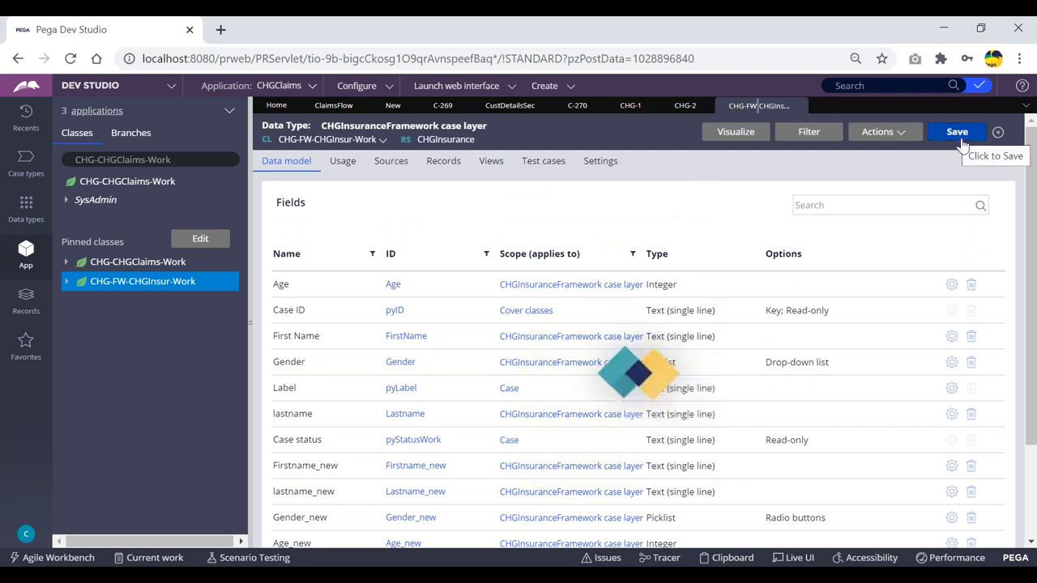
- Refresh the class explorer and expand the Data Model properties of CHG-FW-CHGInsur-Work to review them
{"action": "left_click", "coordinate": [143, 283]}
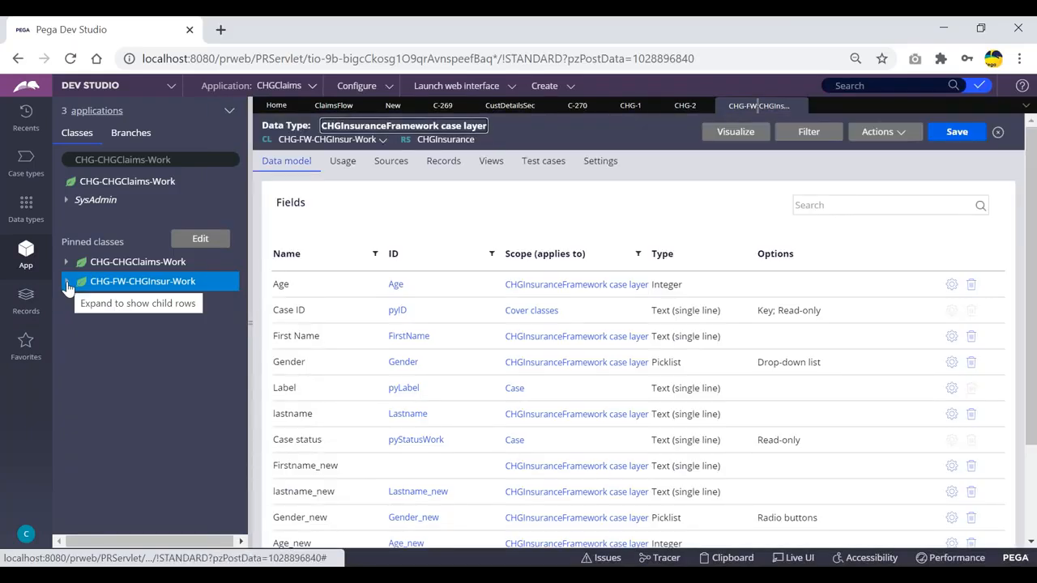
{"action": "left_click", "coordinate": [229, 111]}
{"action": "left_click", "coordinate": [237, 133]}
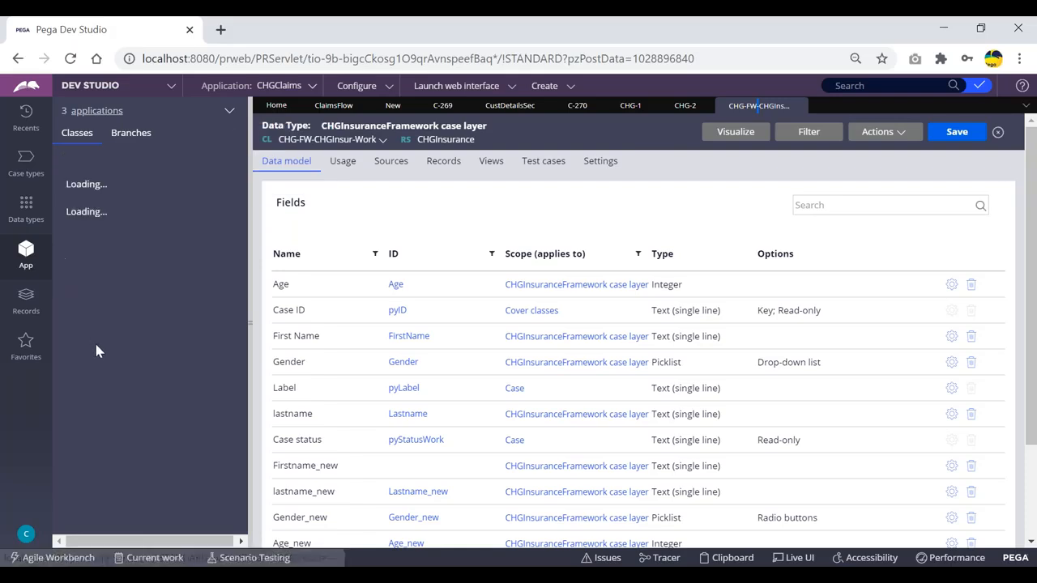
{"action": "left_click", "coordinate": [66, 283]}
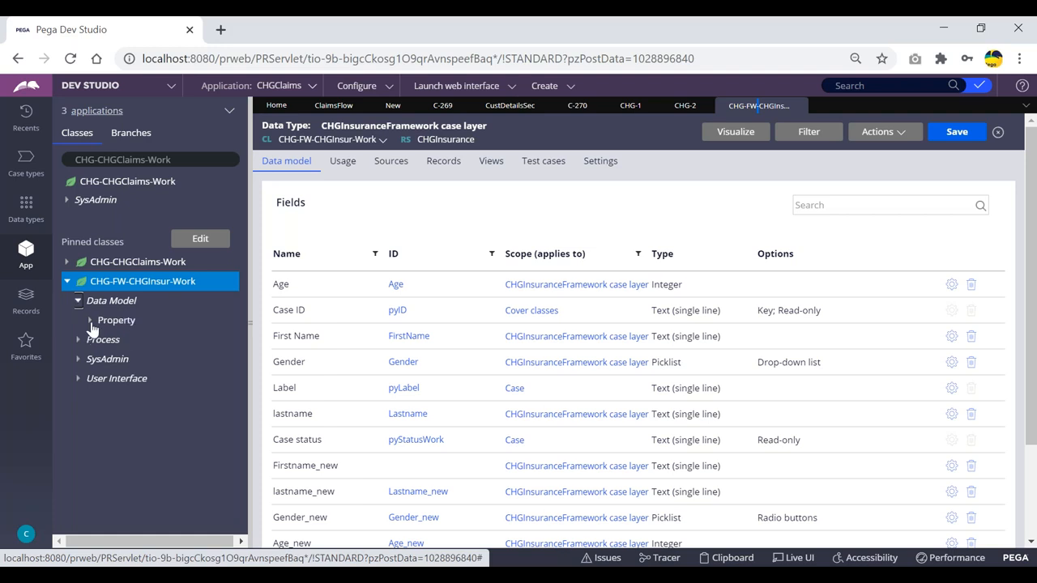
{"action": "left_click", "coordinate": [89, 320]}
{"action": "scroll", "coordinate": [160, 323], "scroll_direction": "down", "scroll_amount": 2}
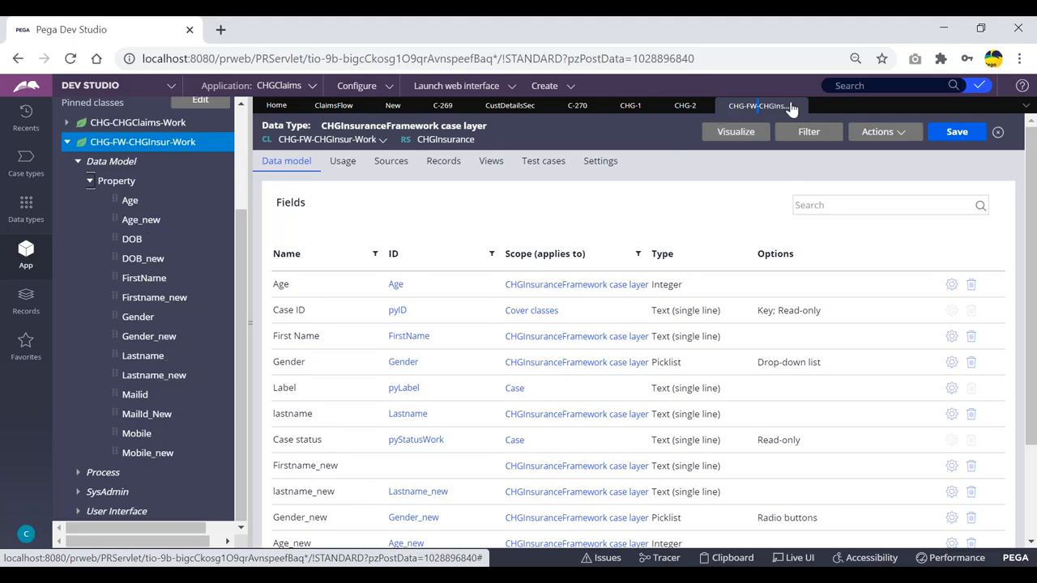
- Close the CHG-FW-CHGInsur-Work data type, cases CHG-2, CHG-1 and C-270, and the CustDetailsSec section
{"action": "left_click", "coordinate": [799, 106]}
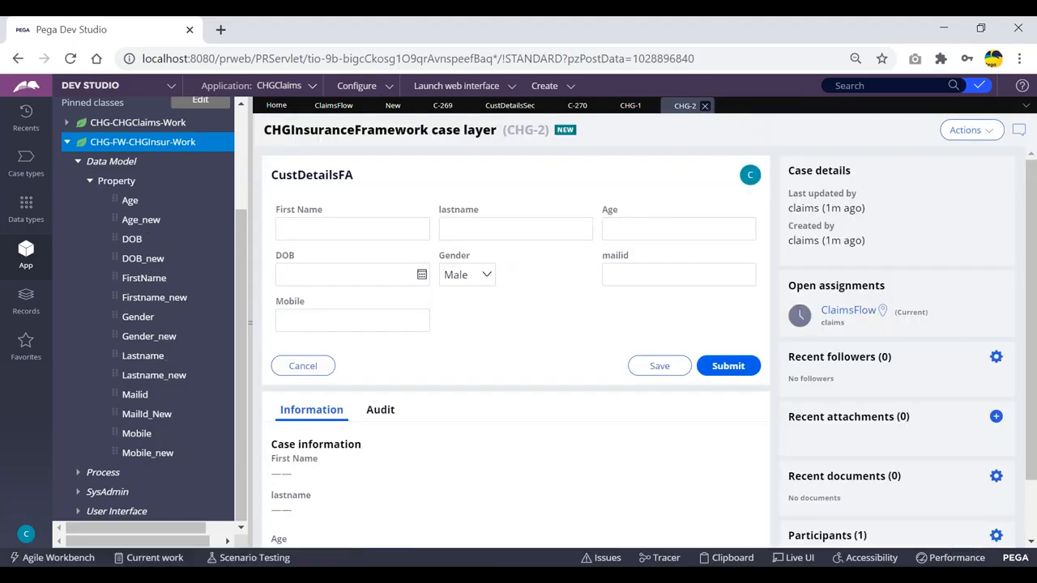
{"action": "left_click", "coordinate": [705, 106]}
{"action": "left_click", "coordinate": [640, 109]}
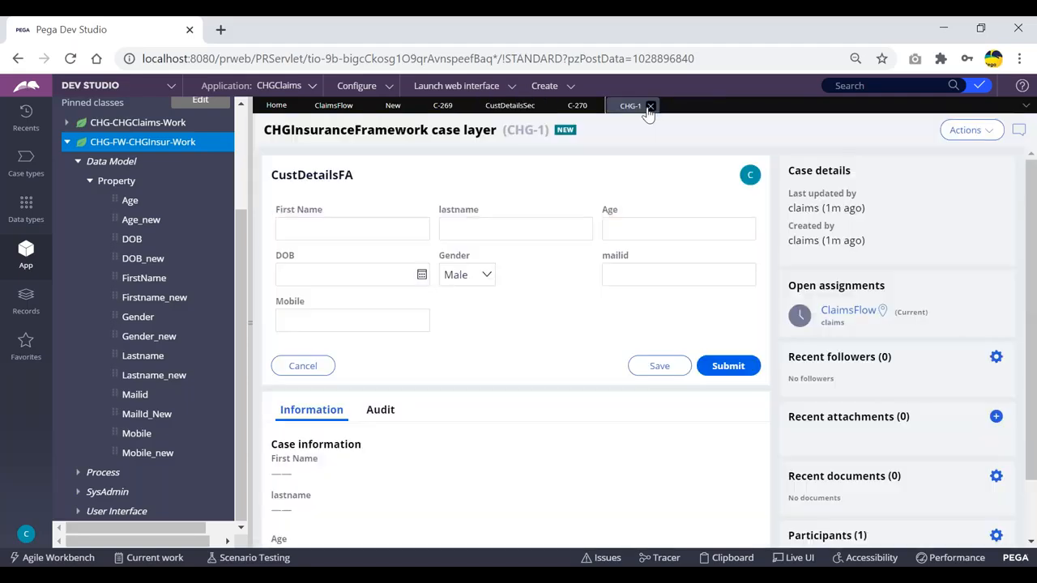
{"action": "left_click", "coordinate": [651, 107]}
{"action": "left_click", "coordinate": [579, 107]}
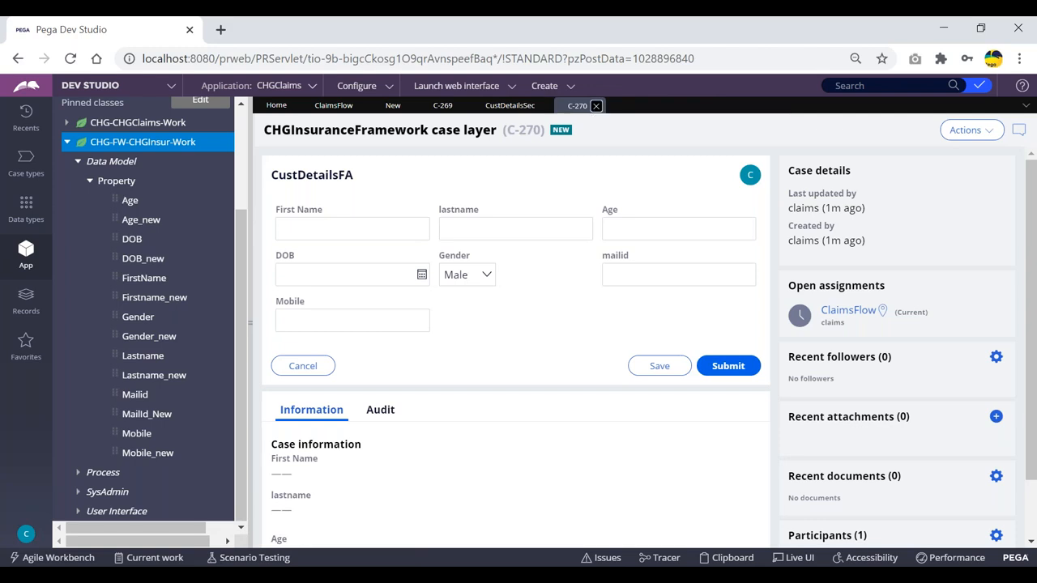
{"action": "left_click", "coordinate": [597, 106]}
{"action": "left_click", "coordinate": [547, 106]}
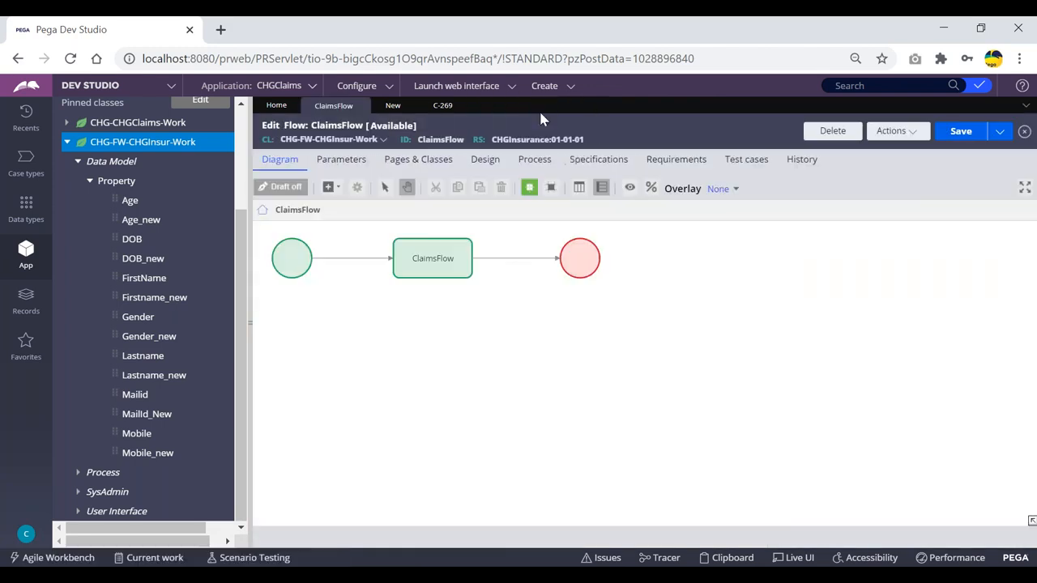
- Close case C-269, the new record form and the ClaimsFlow flow rule
{"action": "left_click", "coordinate": [443, 111]}
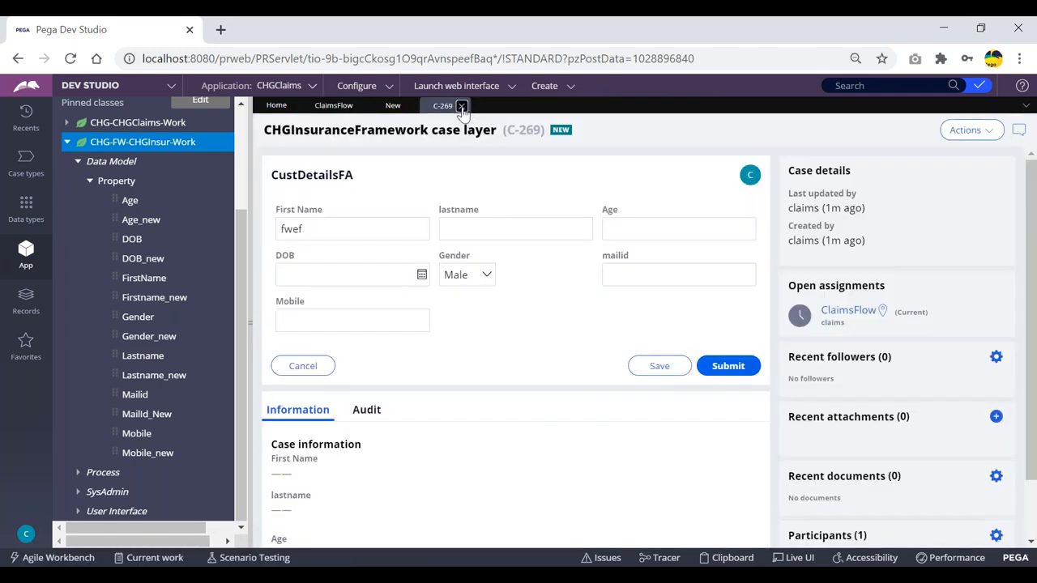
{"action": "left_click", "coordinate": [461, 106]}
{"action": "left_click", "coordinate": [738, 362]}
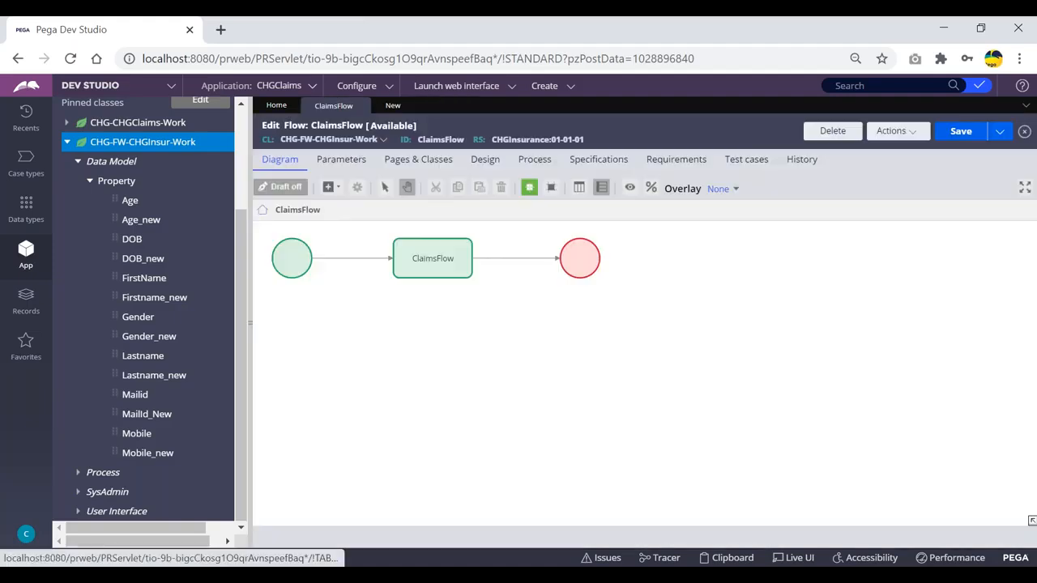
{"action": "left_click", "coordinate": [399, 107]}
{"action": "left_click", "coordinate": [409, 107]}
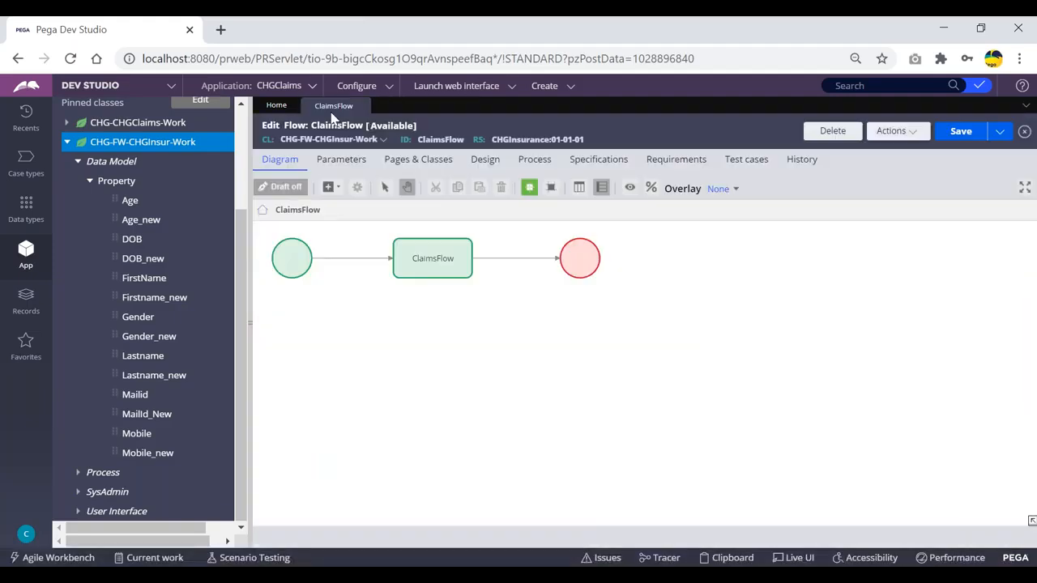
{"action": "left_click", "coordinate": [361, 106]}
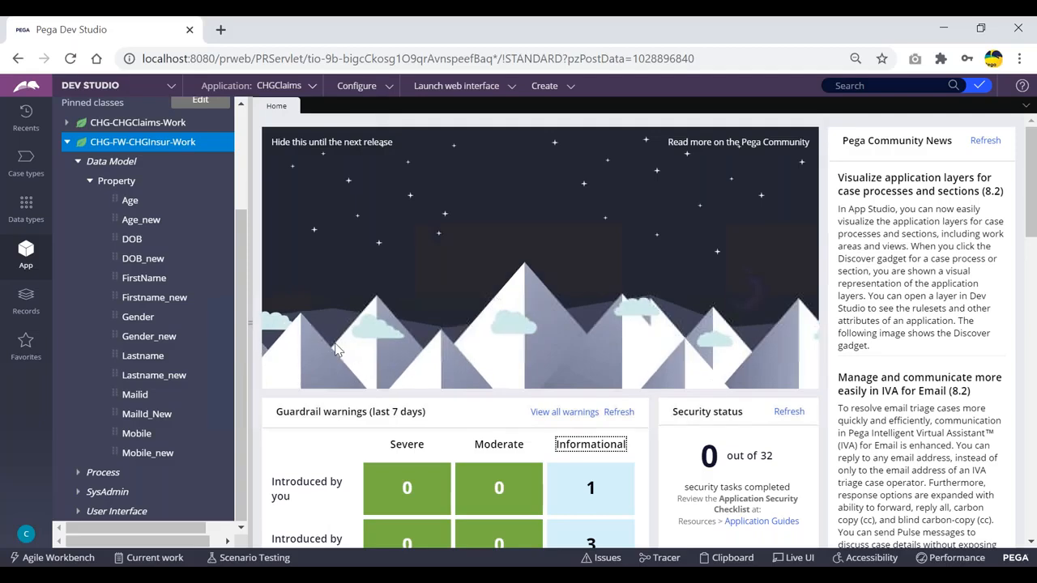
- Open the CustDetailsSec section of CHG-FW-CHGInsur-Work and replace its Inline grid triple layout with an empty default dynamic layout
{"action": "left_click", "coordinate": [79, 512]}
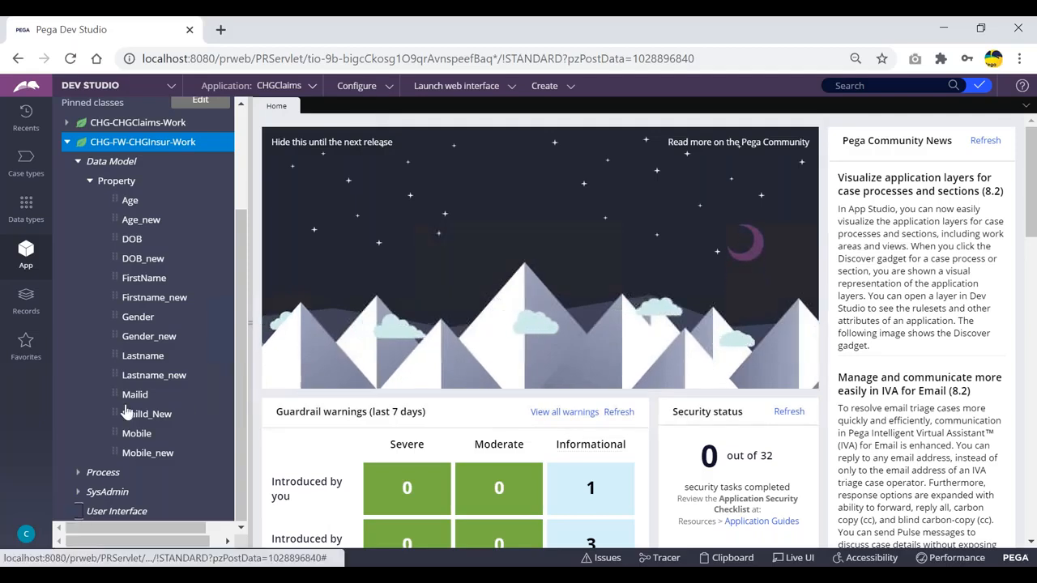
{"action": "scroll", "coordinate": [139, 413], "scroll_direction": "down", "scroll_amount": 1}
{"action": "left_click", "coordinate": [90, 512]}
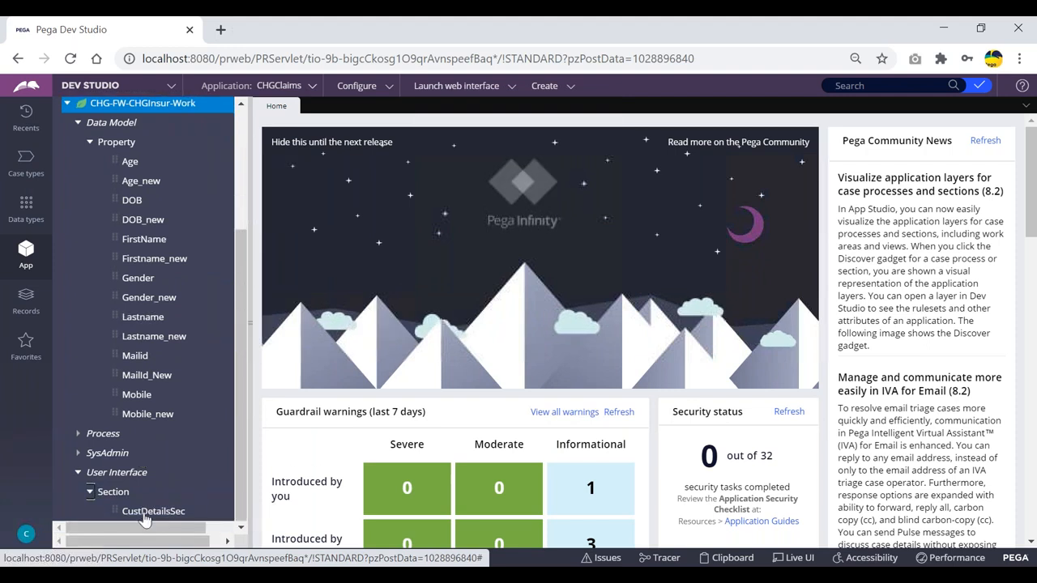
{"action": "left_click", "coordinate": [148, 510]}
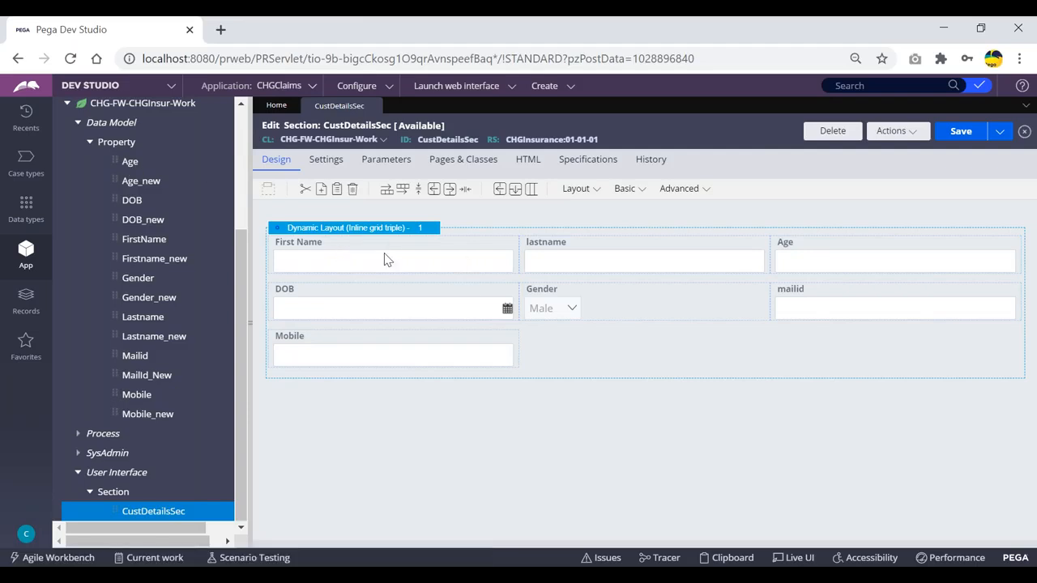
{"action": "left_click", "coordinate": [410, 230]}
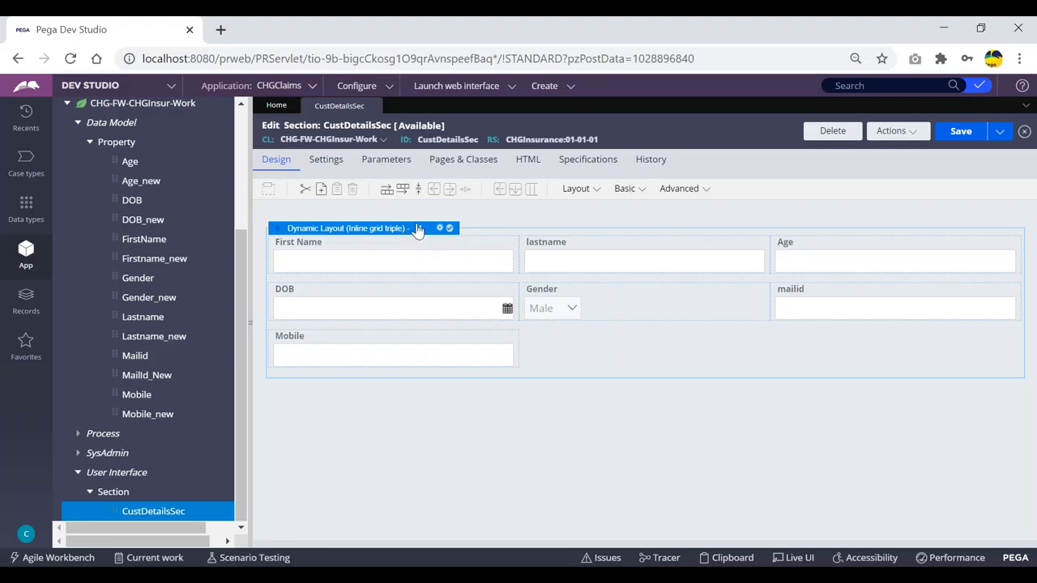
{"action": "key", "text": "Delete"}
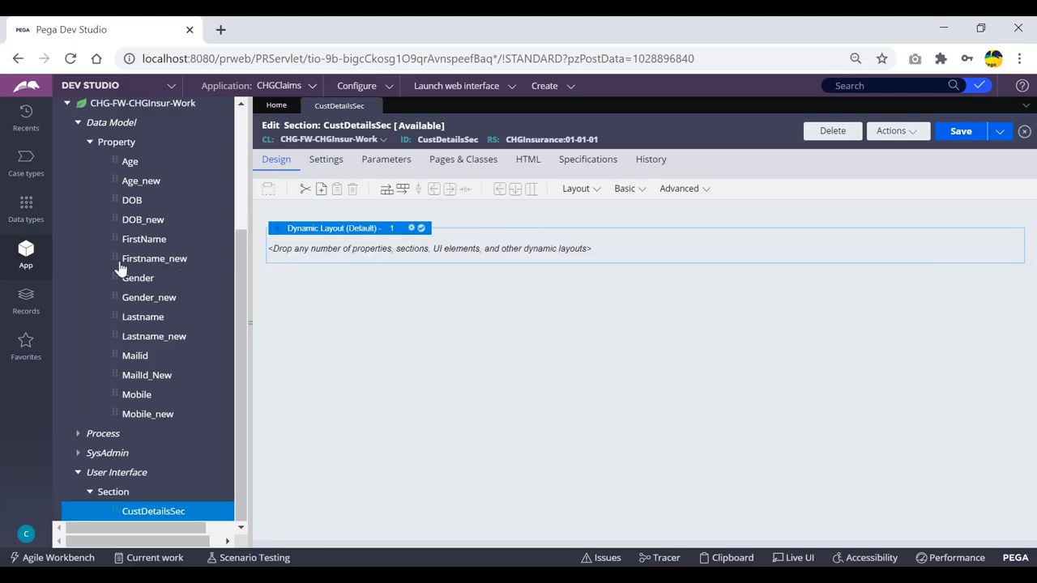
- Add the properties Firstname_new, lastname_new, DOB_new, Age_new, Gender_new, mobile_new and MailId_New to the section's dynamic layout
{"action": "left_click_drag", "start_coordinate": [116, 258], "coordinate": [259, 247]}
{"action": "left_click_drag", "start_coordinate": [113, 336], "coordinate": [336, 293]}
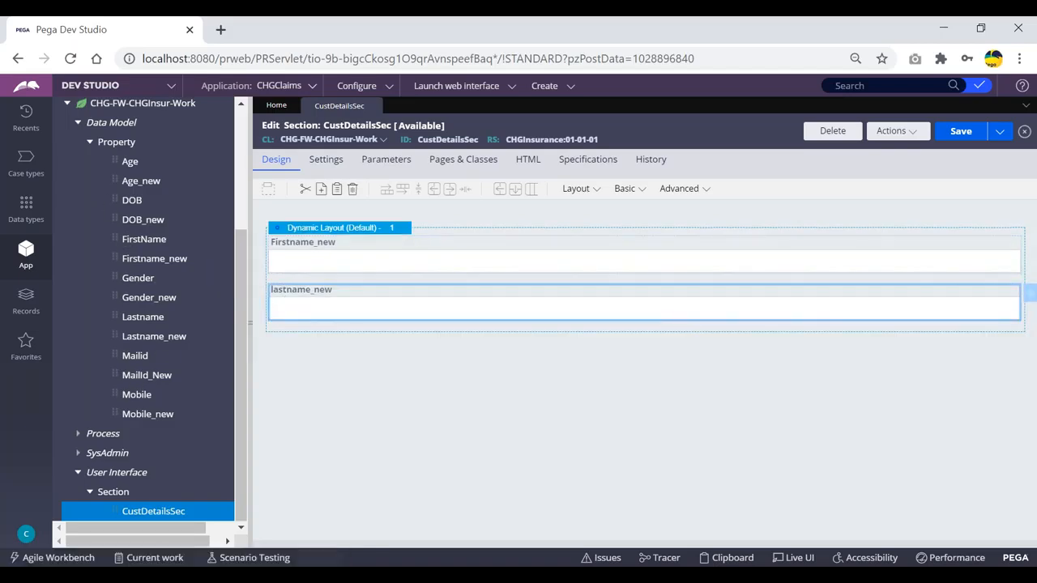
{"action": "left_click_drag", "start_coordinate": [117, 204], "coordinate": [320, 333]}
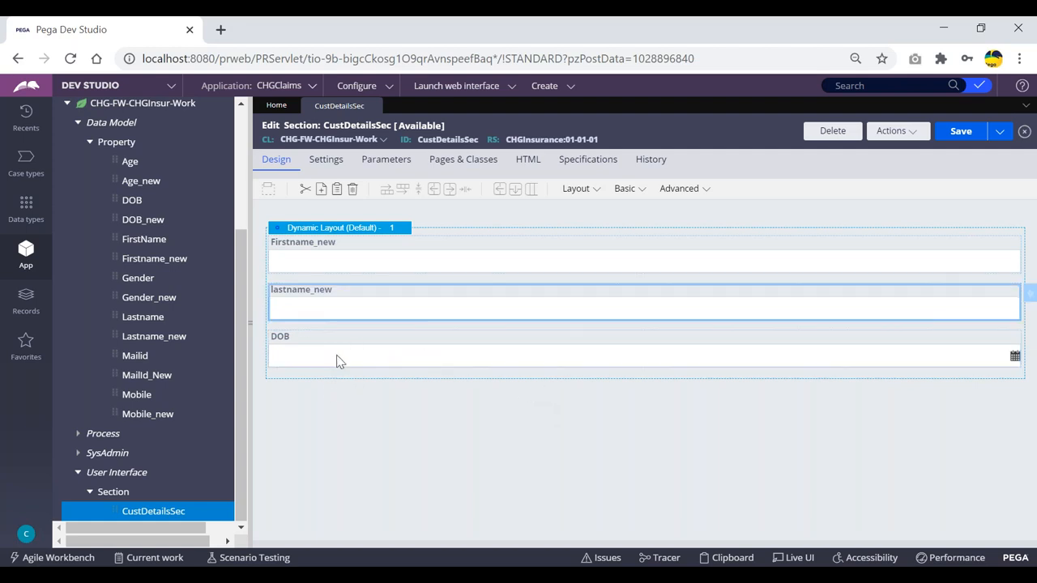
{"action": "key", "text": "Delete"}
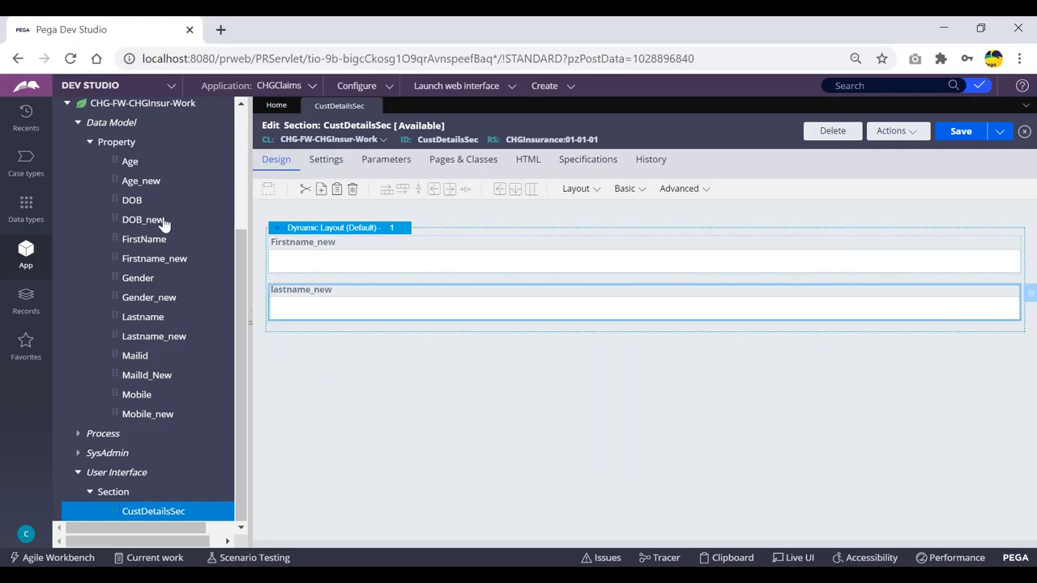
{"action": "left_click_drag", "start_coordinate": [115, 214], "coordinate": [313, 329]}
{"action": "left_click_drag", "start_coordinate": [114, 180], "coordinate": [309, 380]}
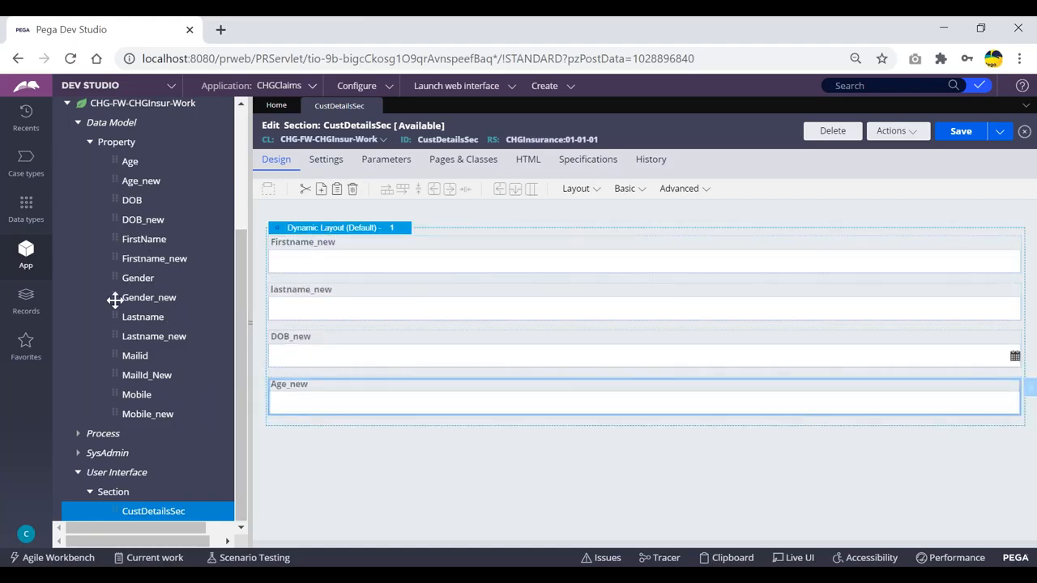
{"action": "left_click_drag", "start_coordinate": [116, 296], "coordinate": [310, 429]}
{"action": "left_click_drag", "start_coordinate": [114, 374], "coordinate": [316, 493]}
{"action": "left_click_drag", "start_coordinate": [116, 413], "coordinate": [330, 515]}
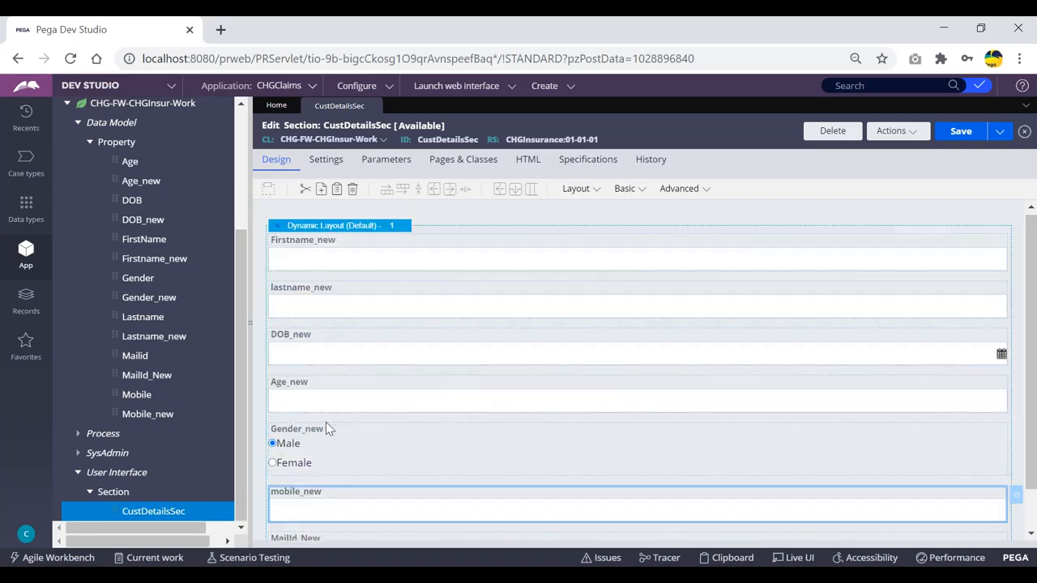
- Set the dynamic layout's format to Inline grid double
{"action": "left_click", "coordinate": [402, 228]}
{"action": "left_click", "coordinate": [411, 230]}
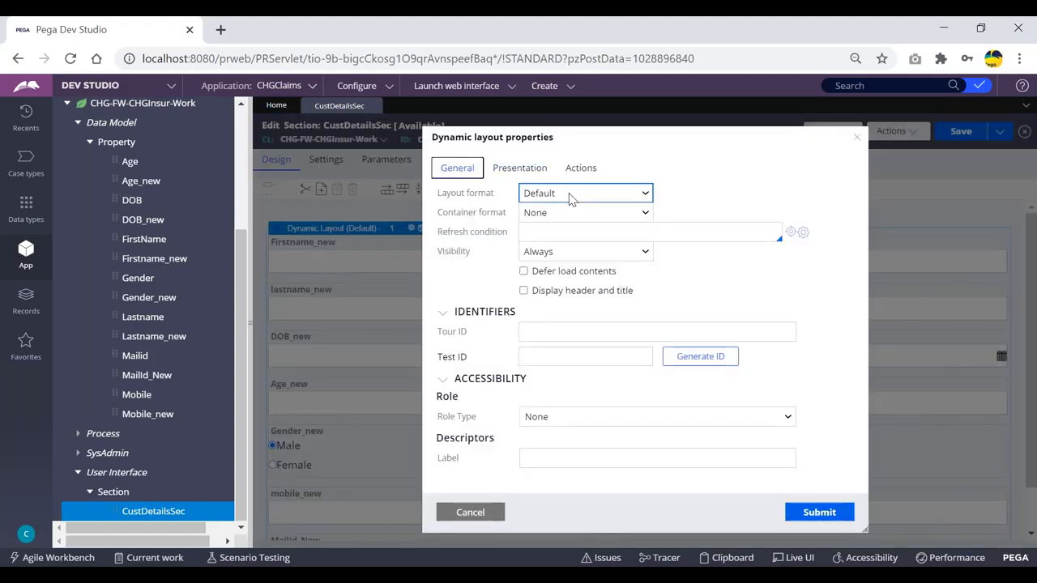
{"action": "left_click", "coordinate": [569, 199]}
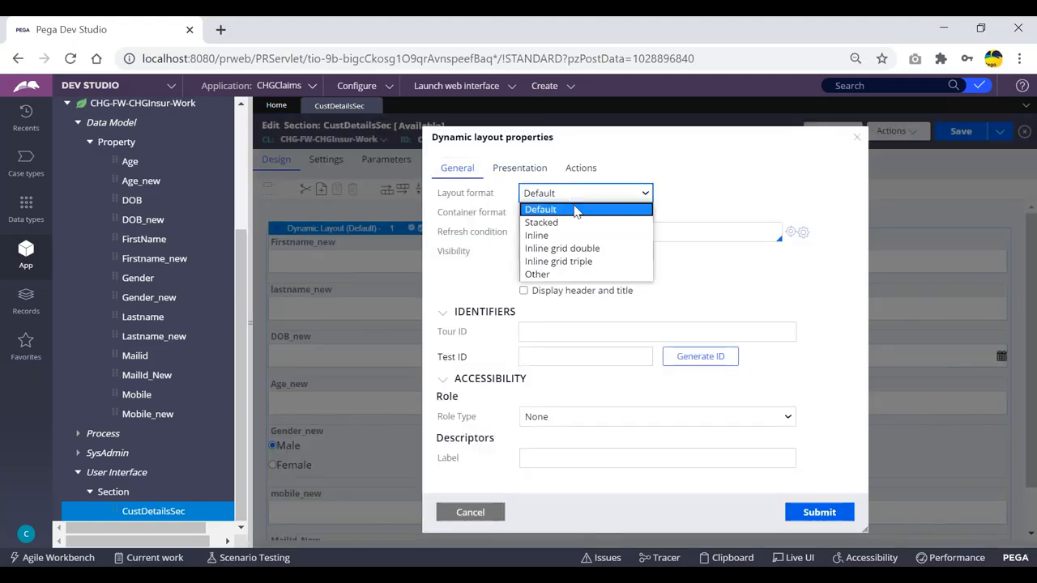
{"action": "left_click", "coordinate": [566, 247]}
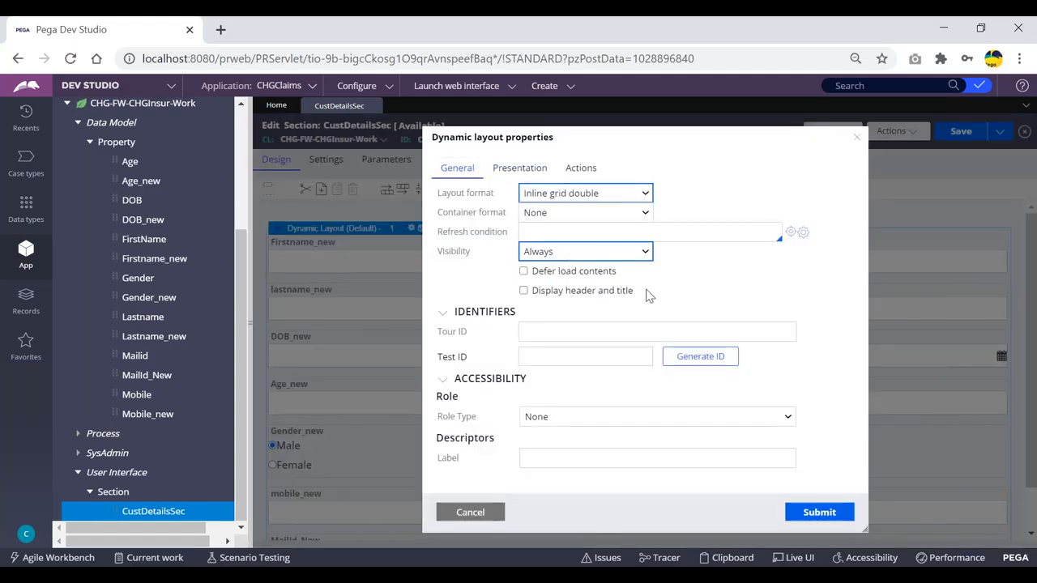
{"action": "left_click", "coordinate": [817, 514]}
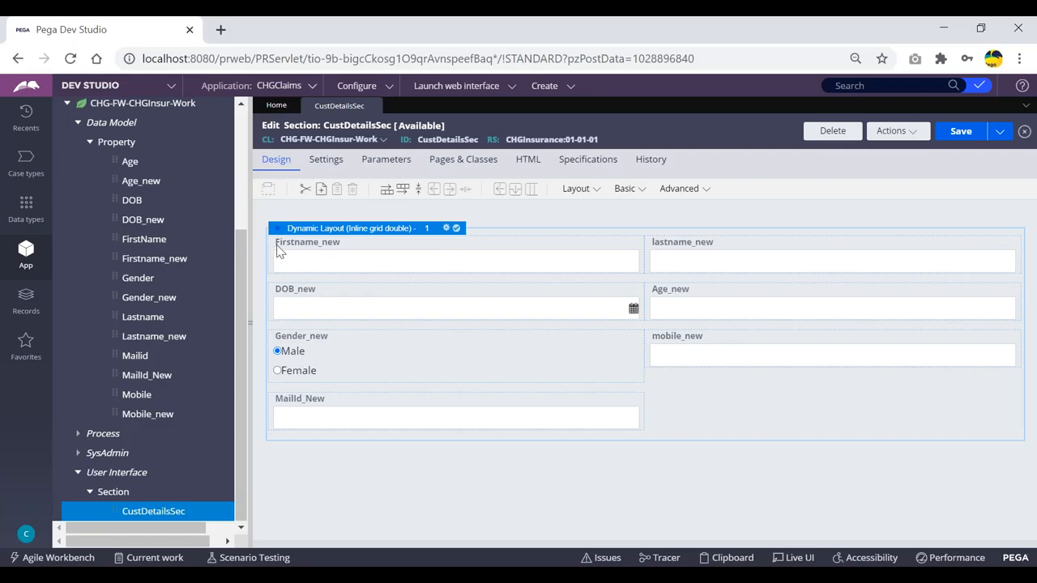
- Override the Firstname_new cell's default property label with First Name
{"action": "left_click", "coordinate": [320, 247]}
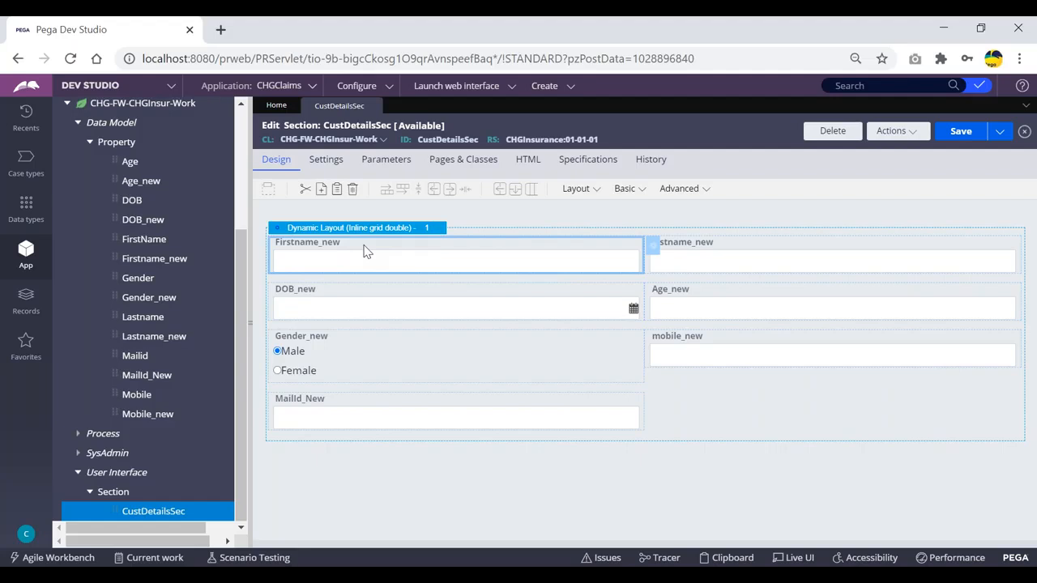
{"action": "double_click", "coordinate": [362, 251]}
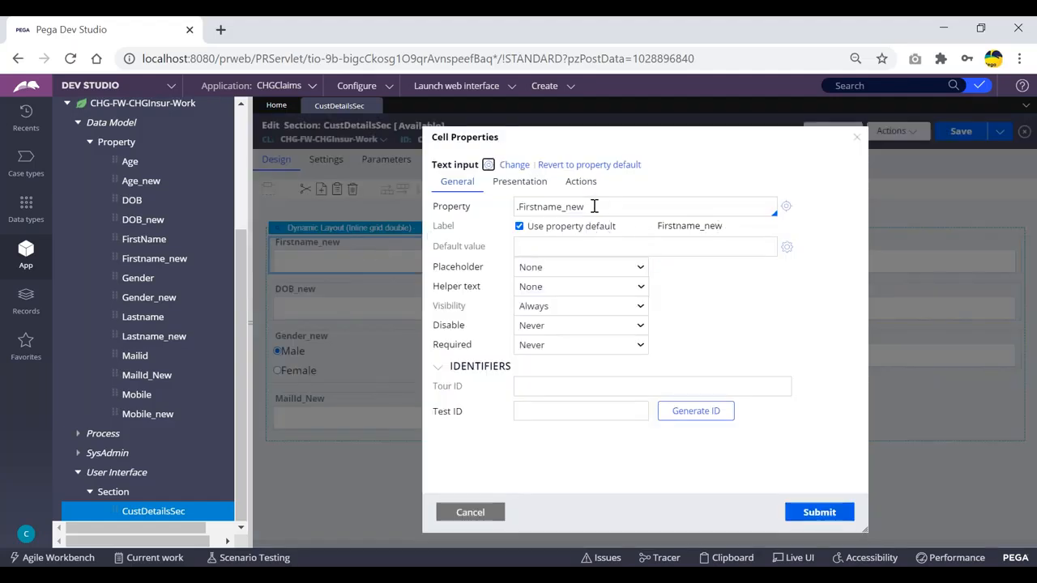
{"action": "left_click_drag", "start_coordinate": [584, 207], "coordinate": [521, 207]}
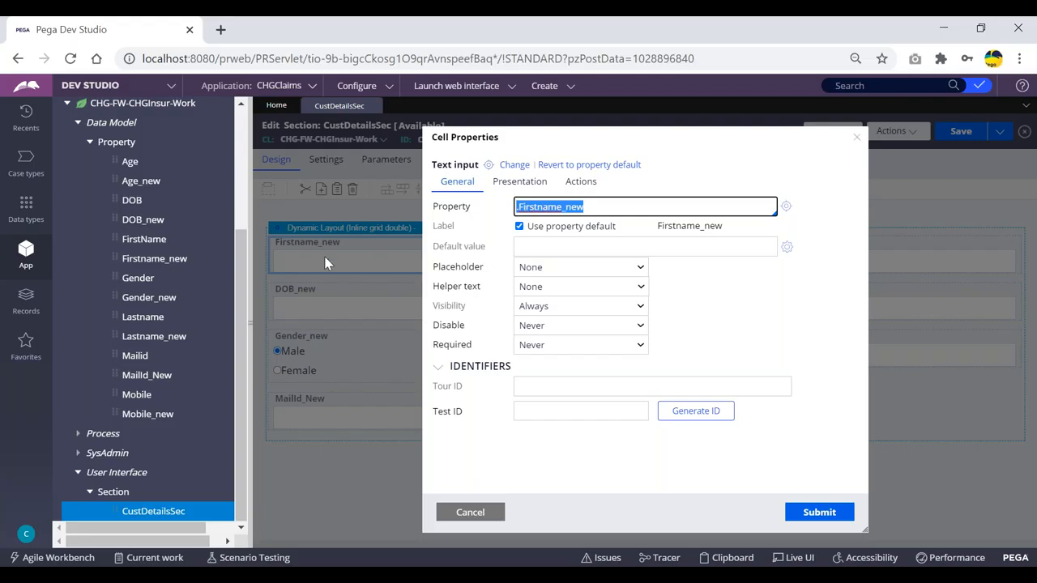
{"action": "left_click", "coordinate": [596, 208]}
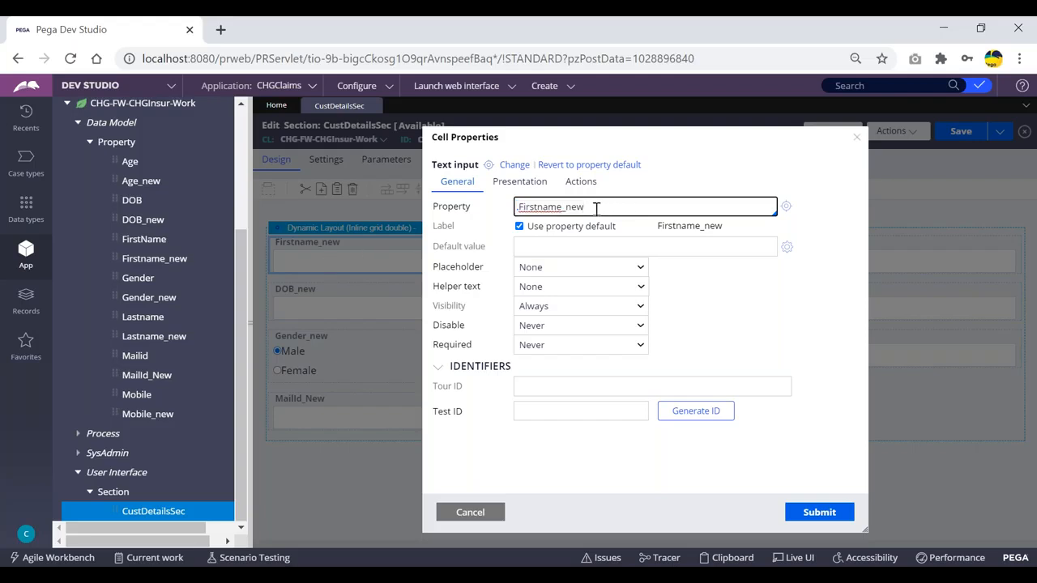
{"action": "left_click_drag", "start_coordinate": [580, 207], "coordinate": [522, 206]}
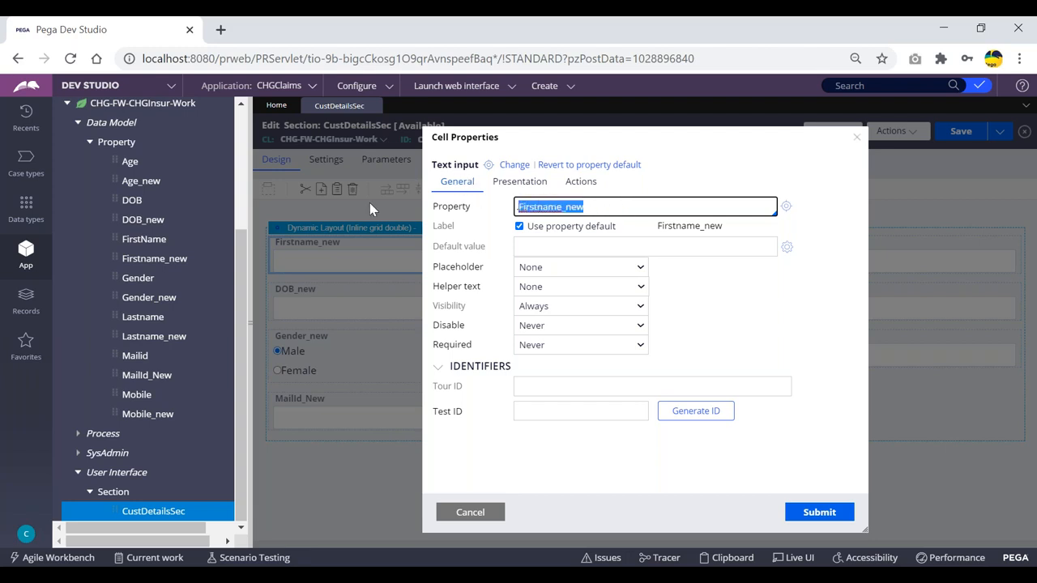
{"action": "left_click", "coordinate": [667, 207]}
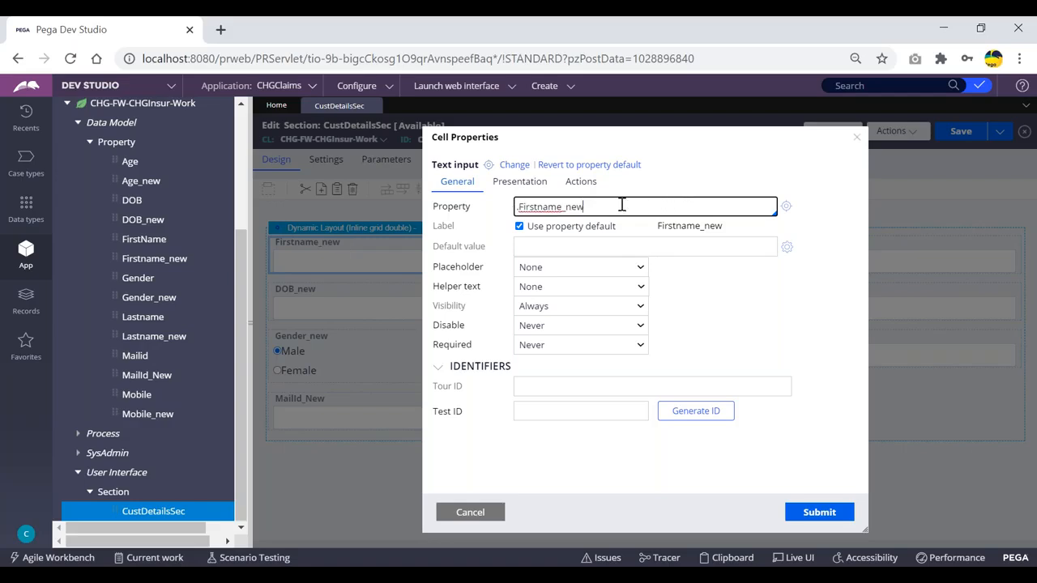
{"action": "left_click", "coordinate": [520, 228]}
{"action": "left_click", "coordinate": [733, 226]}
{"action": "key", "text": "BackSpace"}
{"action": "key", "text": "BackSpace"}
{"action": "key", "text": "BackSpace"}
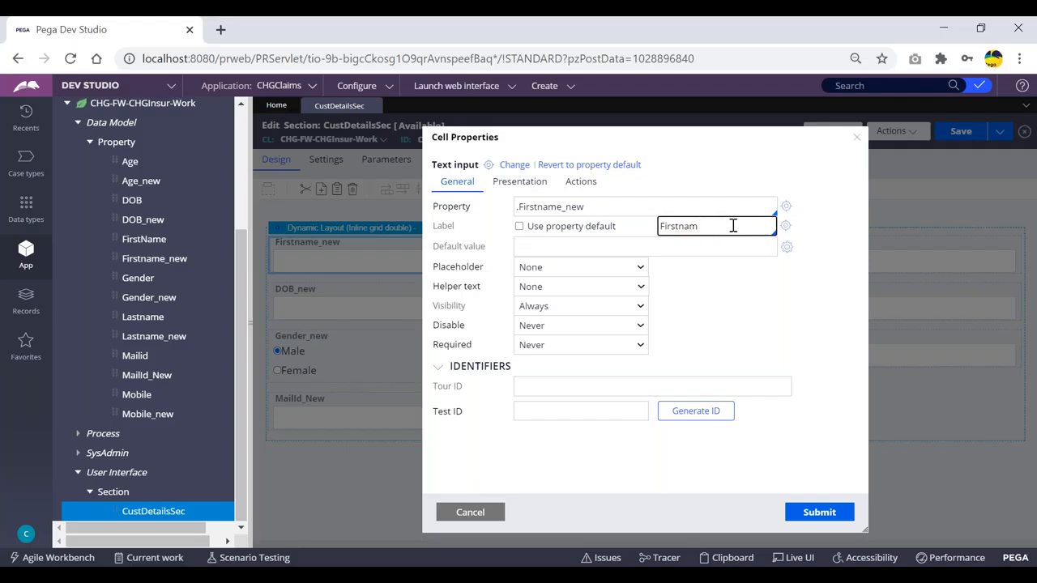
{"action": "type", "text": "e"}
{"action": "left_click", "coordinate": [684, 228]}
{"action": "type", "text": "N"}
{"action": "left_click", "coordinate": [813, 510]}
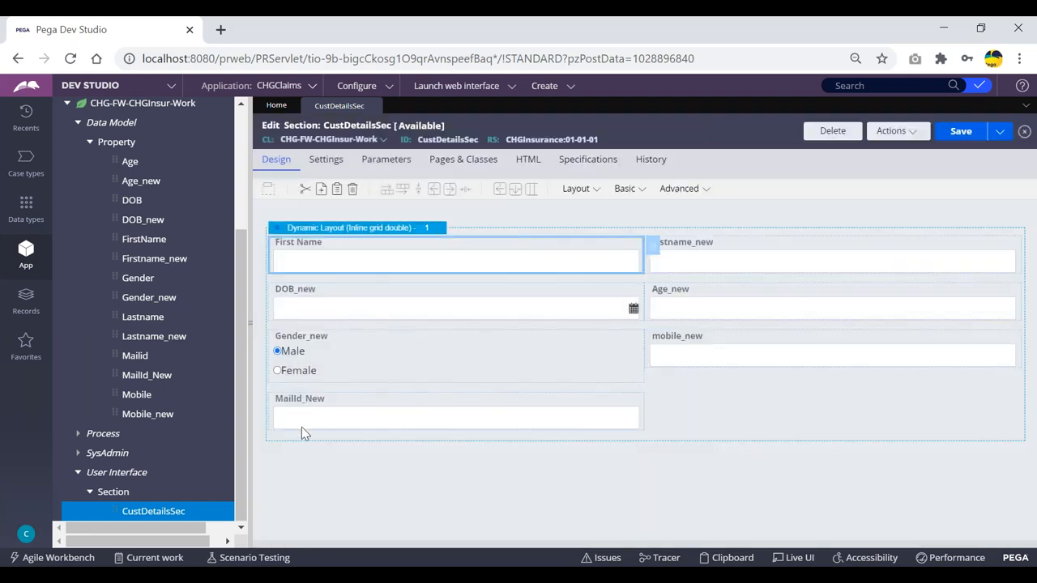
- Save the CustDetailsSec section and create a new ClaimsFlow case
{"action": "left_click", "coordinate": [963, 137]}
{"action": "left_click", "coordinate": [963, 133]}
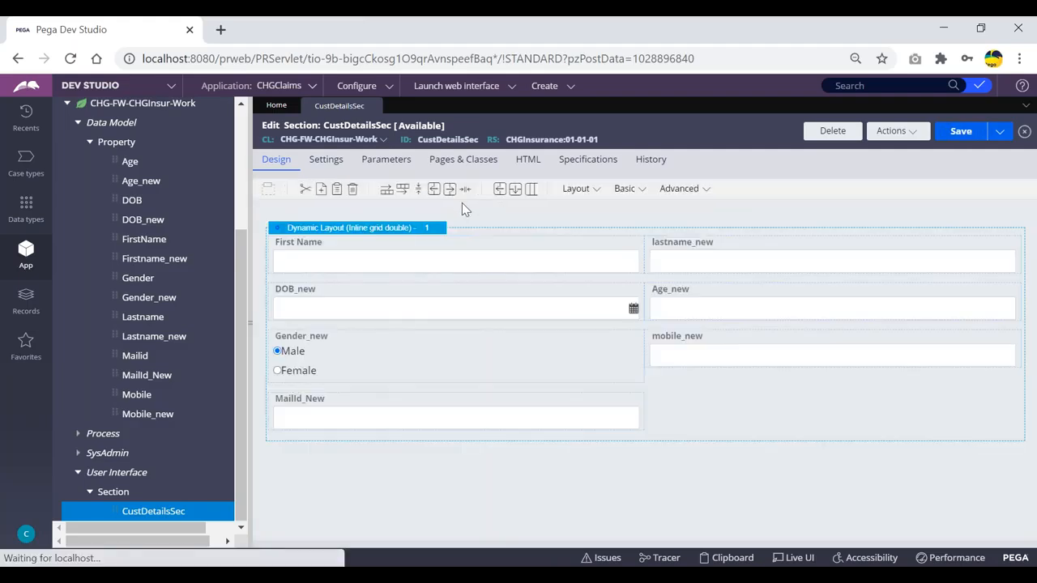
{"action": "left_click", "coordinate": [570, 92]}
{"action": "mouse_move", "coordinate": [570, 104]}
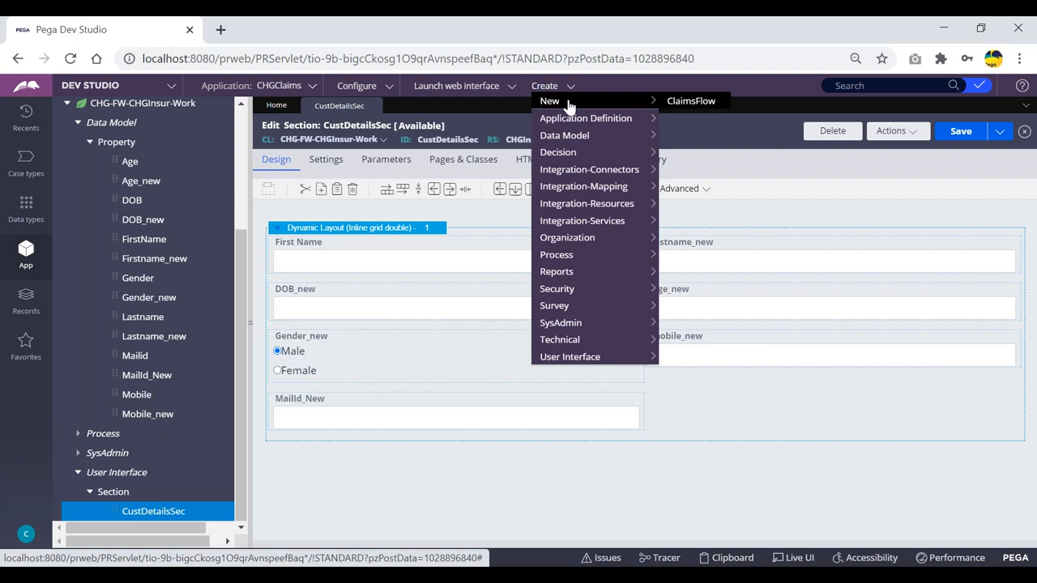
{"action": "left_click", "coordinate": [691, 102]}
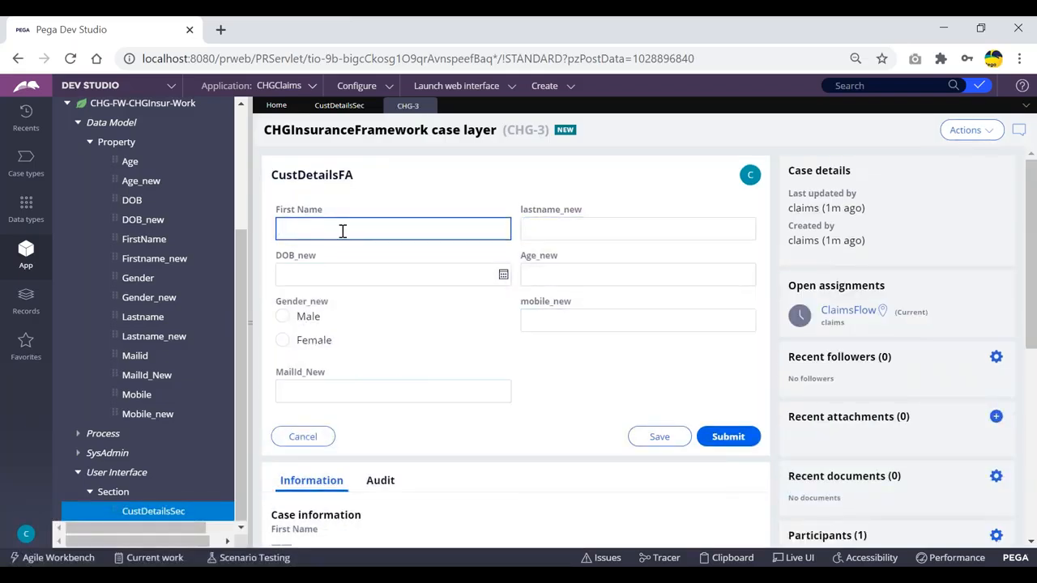
- Fill in the CustDetailsFA form with a first name, last name, date of birth, age 33, gender Male and a mobile number
{"action": "type", "text": "dasd"}
{"action": "left_click", "coordinate": [606, 232]}
{"action": "type", "text": "sdfasf"}
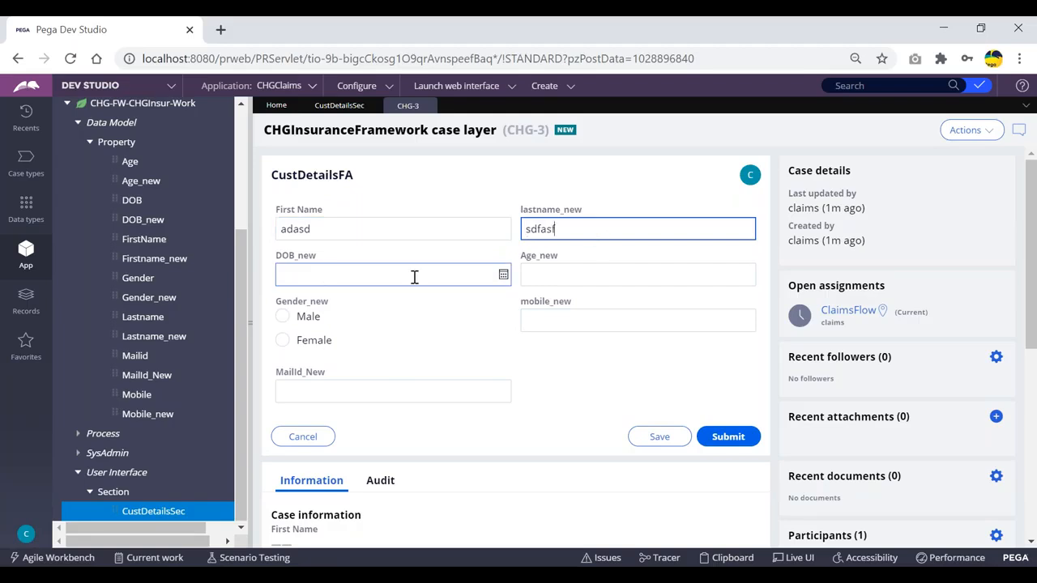
{"action": "left_click", "coordinate": [503, 275]}
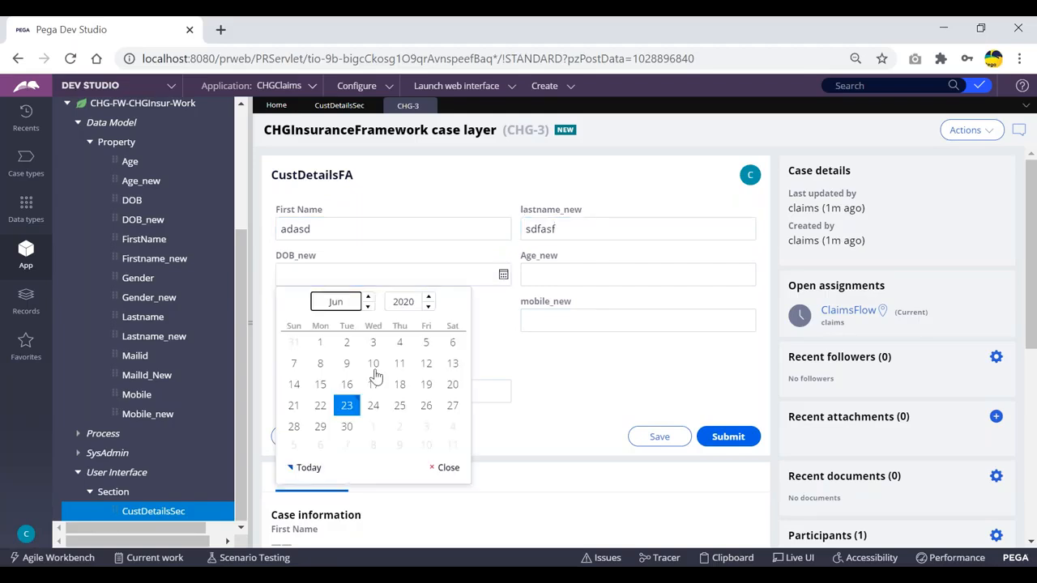
{"action": "left_click", "coordinate": [374, 409]}
{"action": "left_click", "coordinate": [589, 274]}
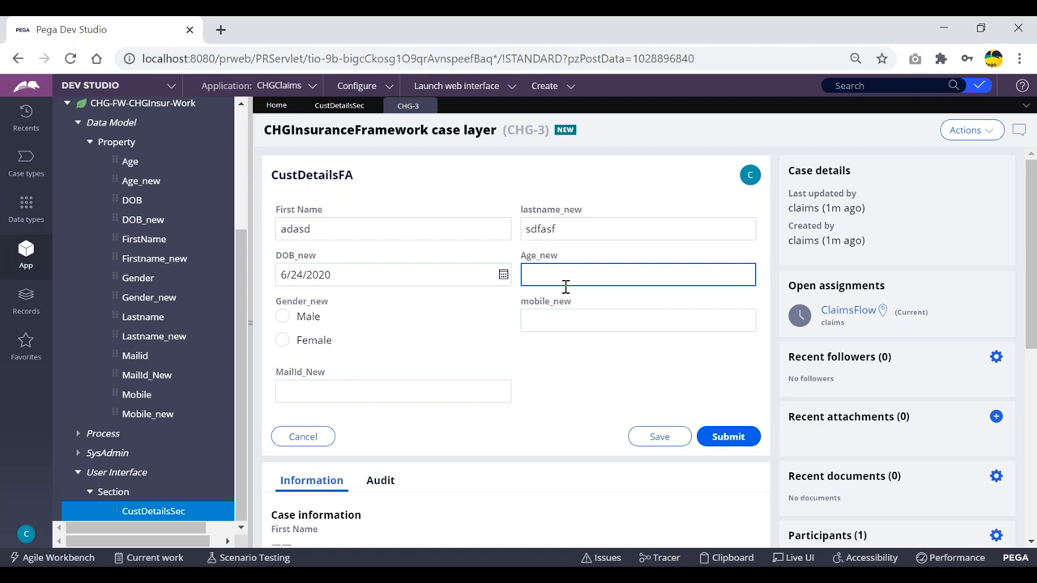
{"action": "left_click", "coordinate": [282, 316]}
{"action": "left_click", "coordinate": [615, 318]}
{"action": "left_click", "coordinate": [568, 321]}
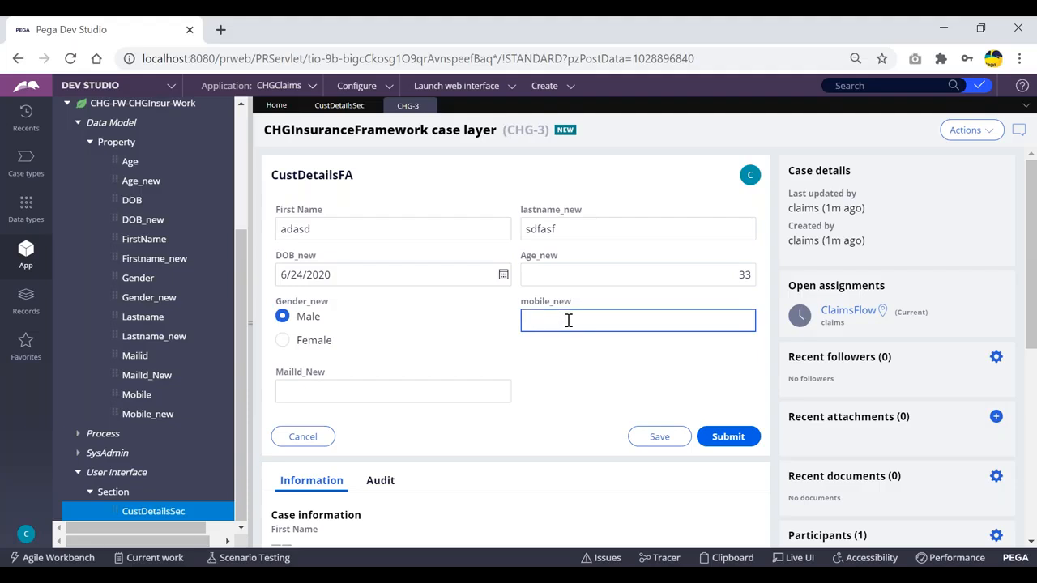
{"action": "type", "text": "1212313"}
- Try the invalid value fsff in the MailId_New field and clear it again
{"action": "left_click", "coordinate": [367, 395]}
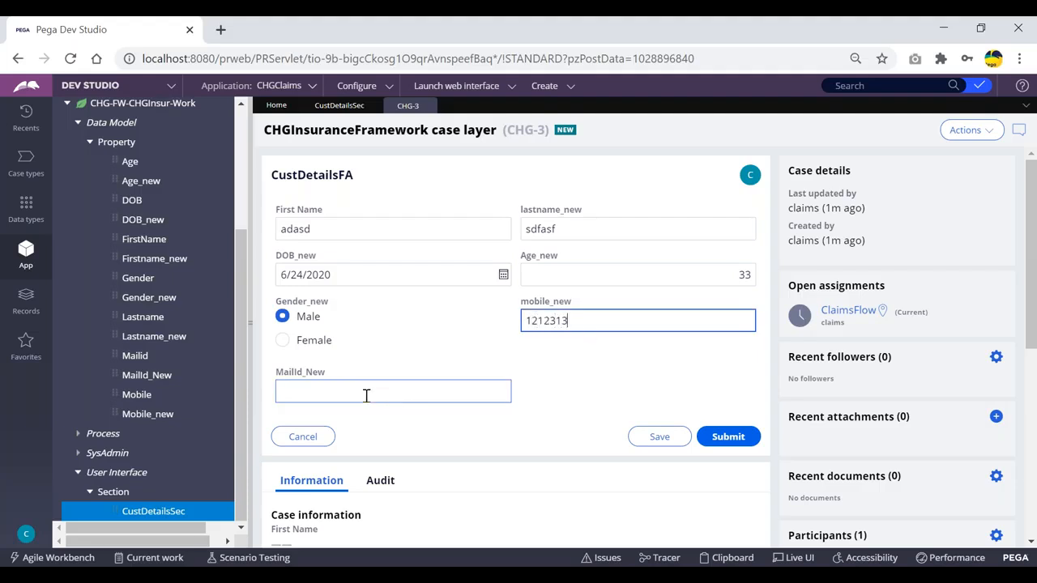
{"action": "type", "text": "fsff"}
{"action": "left_click", "coordinate": [613, 401]}
{"action": "left_click", "coordinate": [349, 393]}
{"action": "double_click", "coordinate": [343, 392]}
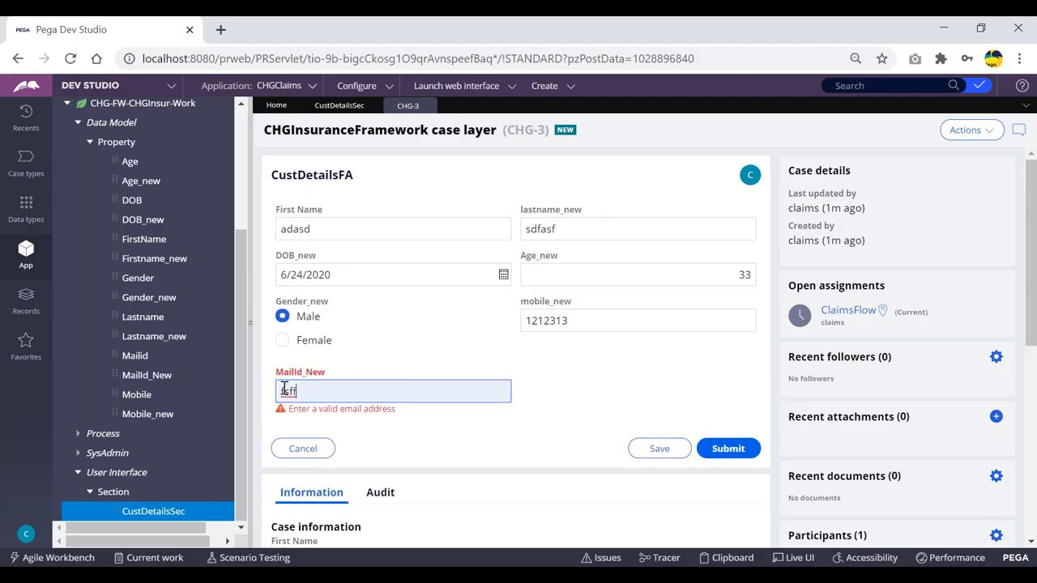
{"action": "key", "text": "BackSpace"}
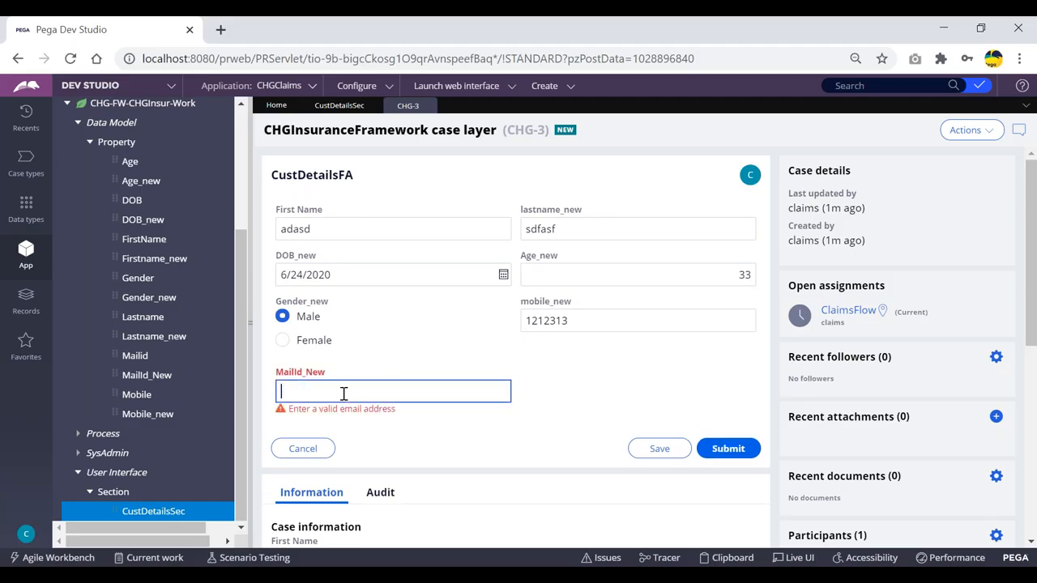
{"action": "left_click", "coordinate": [555, 368]}
{"action": "left_click", "coordinate": [315, 393]}
{"action": "left_click", "coordinate": [551, 380]}
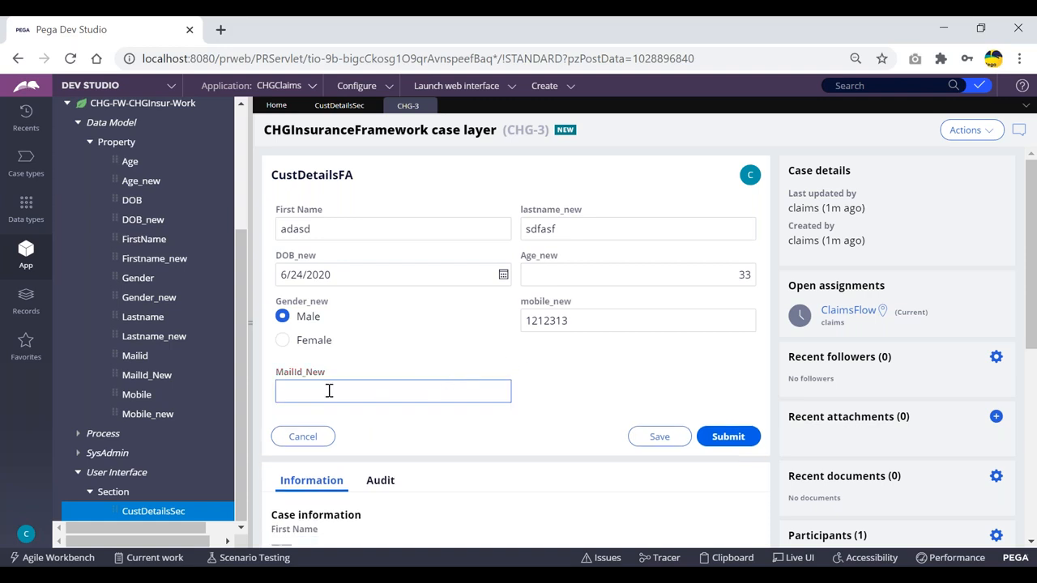
- Enter ffff in the MailId_New field to test its email validation
{"action": "left_click", "coordinate": [304, 392]}
{"action": "type", "text": "ffff"}
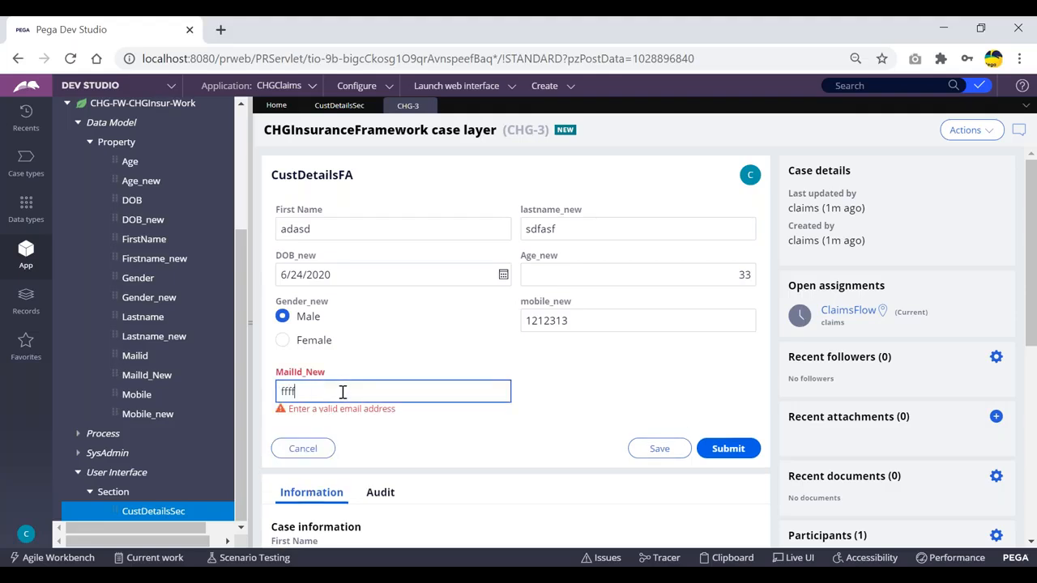
{"action": "key", "text": "Tab"}
{"action": "left_click", "coordinate": [600, 358]}
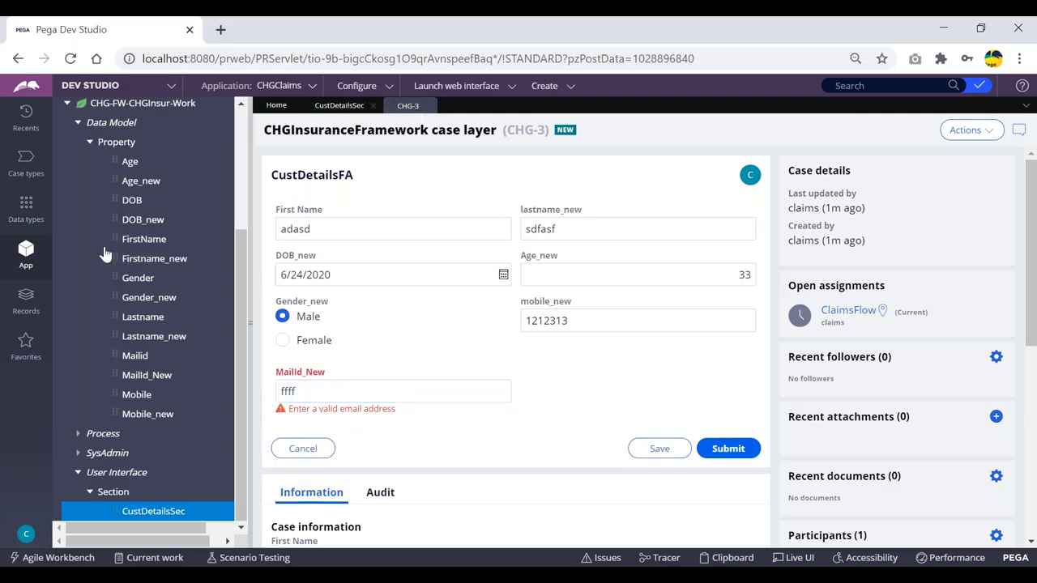
{"action": "scroll", "coordinate": [130, 241], "scroll_direction": "up", "scroll_amount": 1}
{"action": "scroll", "coordinate": [130, 241], "scroll_direction": "up", "scroll_amount": 3}
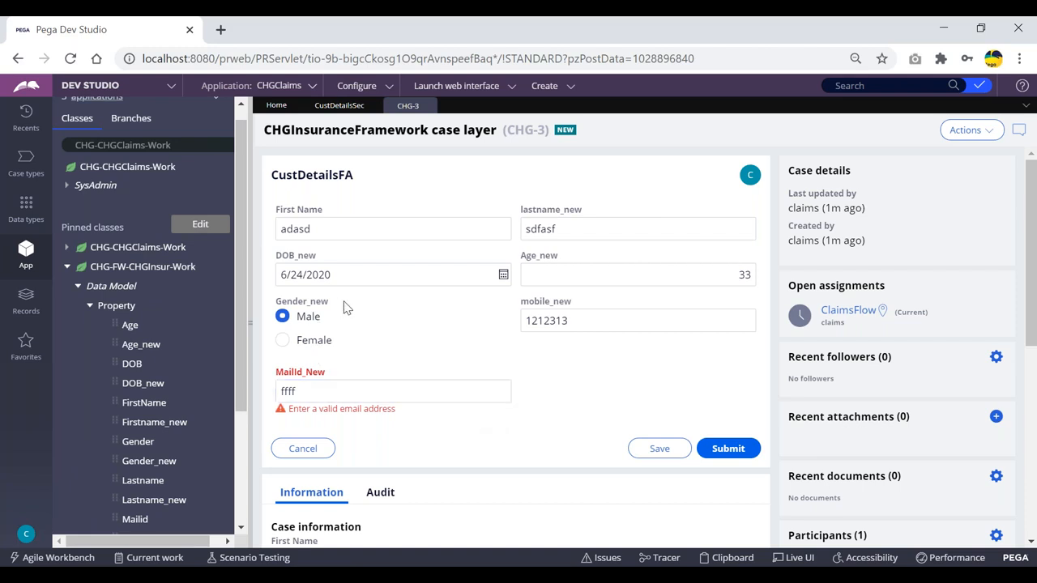
- Go to the CustDetailsSec section rule and open the cell properties of the Gender_new radio buttons
{"action": "left_click", "coordinate": [285, 341]}
{"action": "left_click", "coordinate": [281, 316]}
{"action": "left_click", "coordinate": [340, 106]}
{"action": "left_click", "coordinate": [365, 359]}
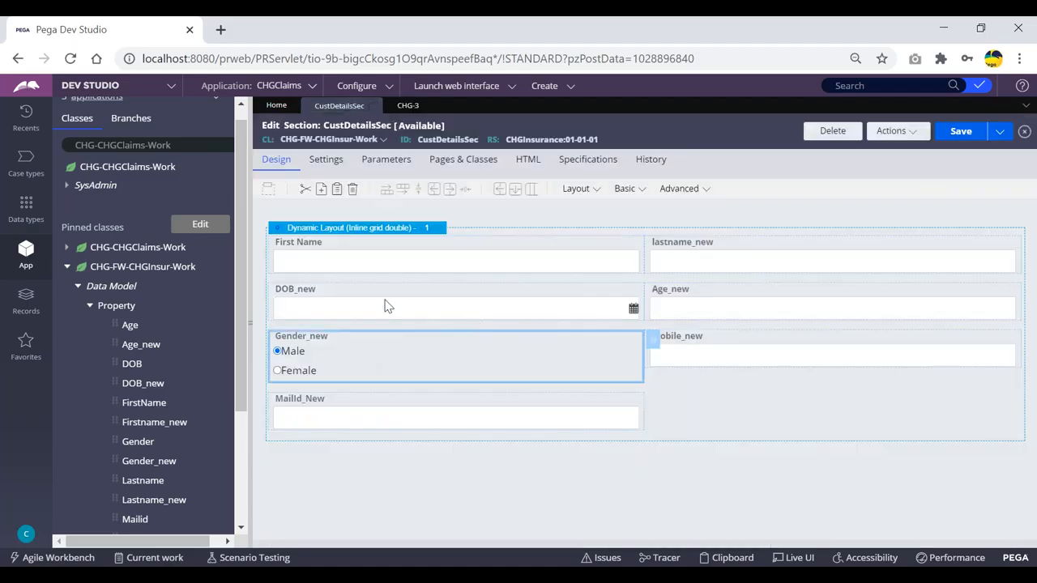
{"action": "left_click", "coordinate": [350, 265]}
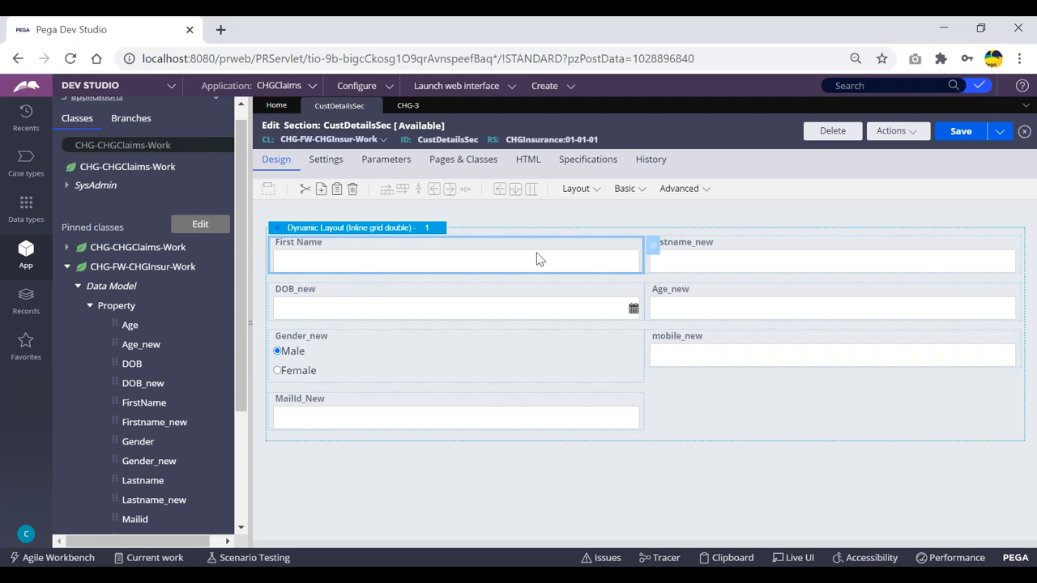
{"action": "left_click", "coordinate": [364, 359]}
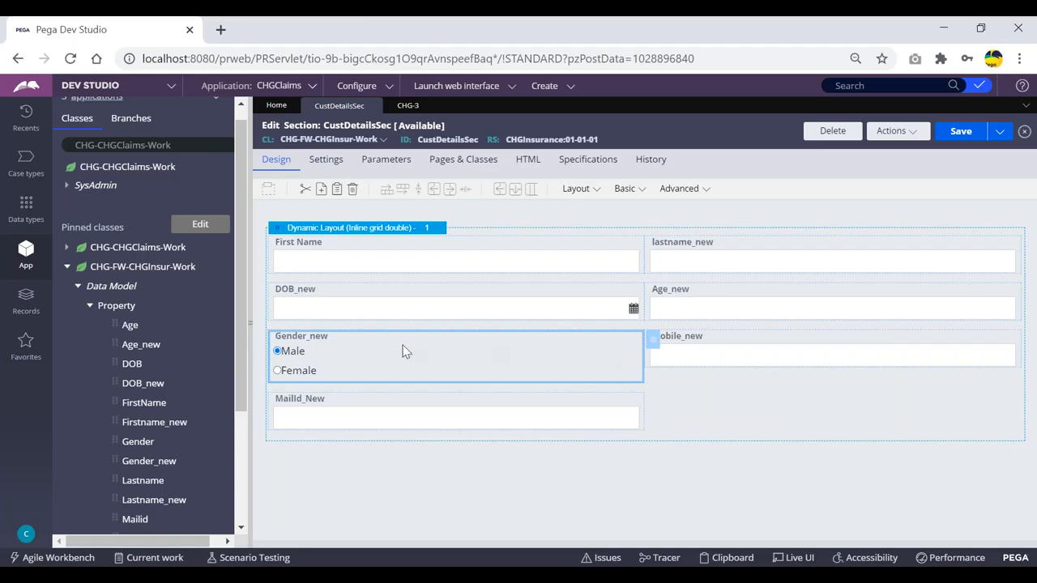
{"action": "left_click", "coordinate": [387, 233]}
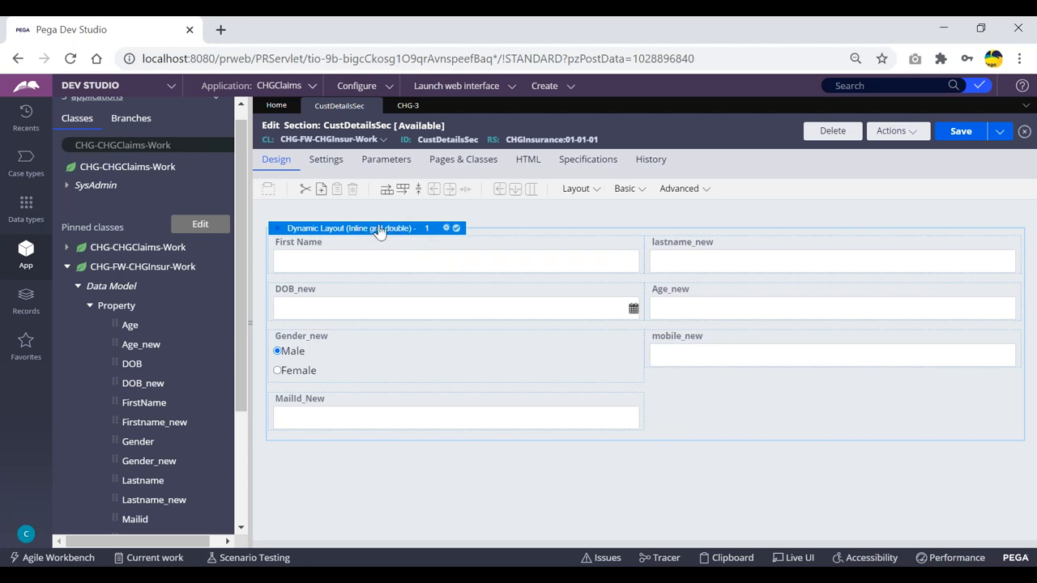
{"action": "left_click", "coordinate": [446, 230]}
{"action": "left_click", "coordinate": [435, 351]}
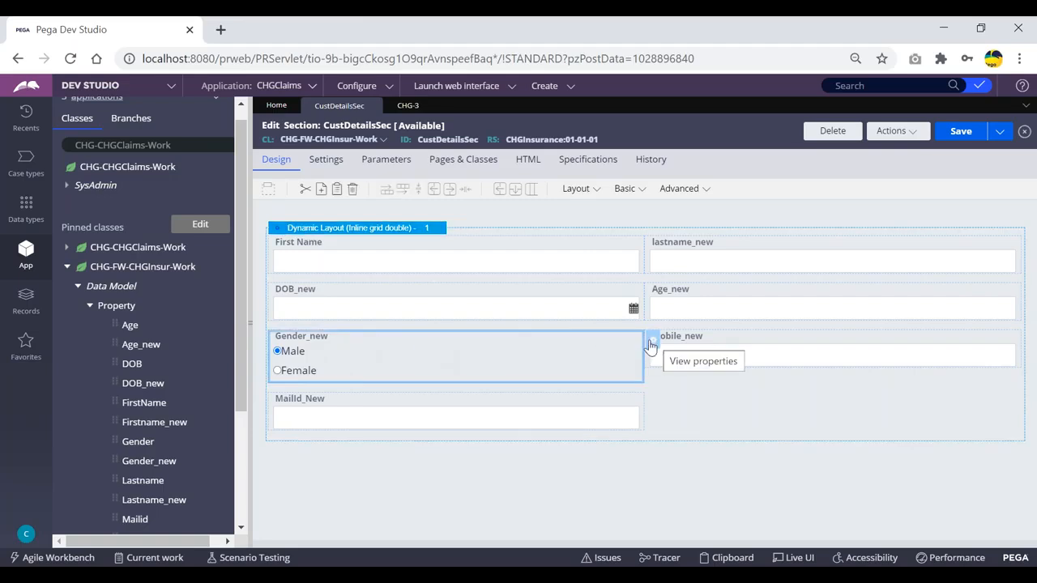
{"action": "double_click", "coordinate": [500, 343]}
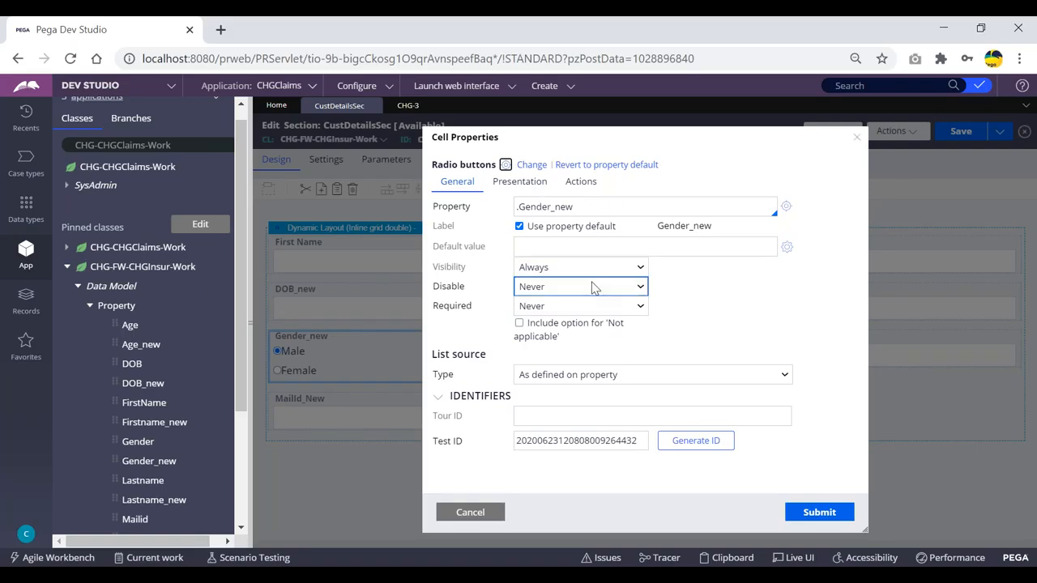
- Set the Gender_new radio buttons' orientation to Horizontal in the presentation settings
{"action": "left_click", "coordinate": [559, 208]}
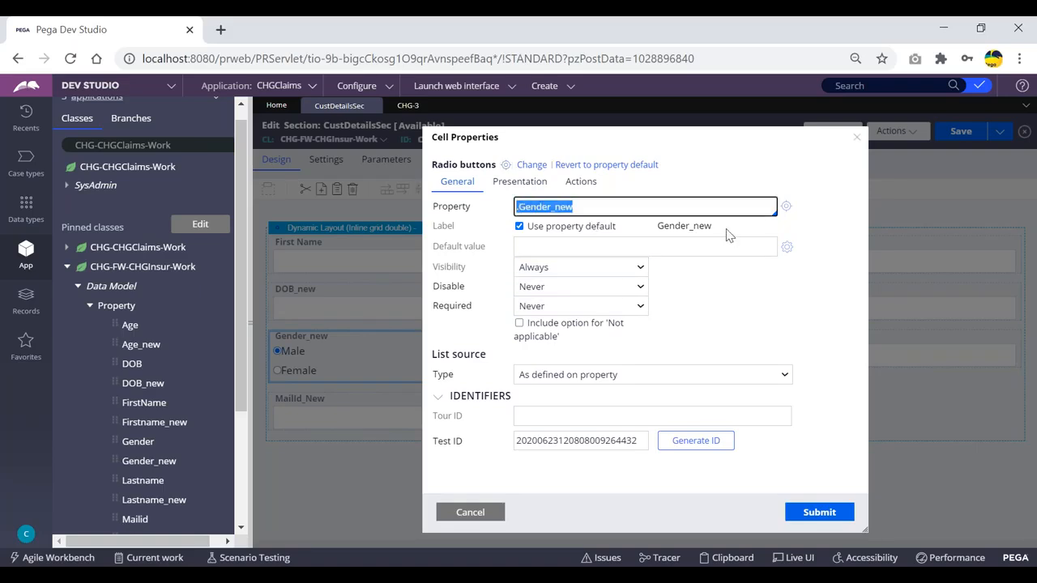
{"action": "left_click_drag", "start_coordinate": [714, 228], "coordinate": [665, 228]}
{"action": "left_click", "coordinate": [745, 296]}
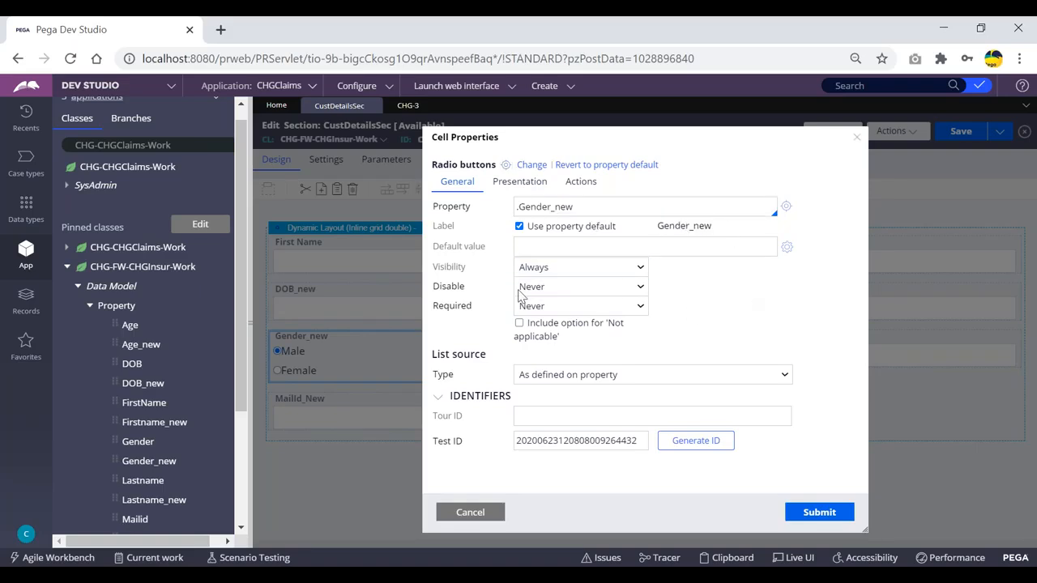
{"action": "left_click", "coordinate": [575, 247]}
{"action": "left_click", "coordinate": [521, 184]}
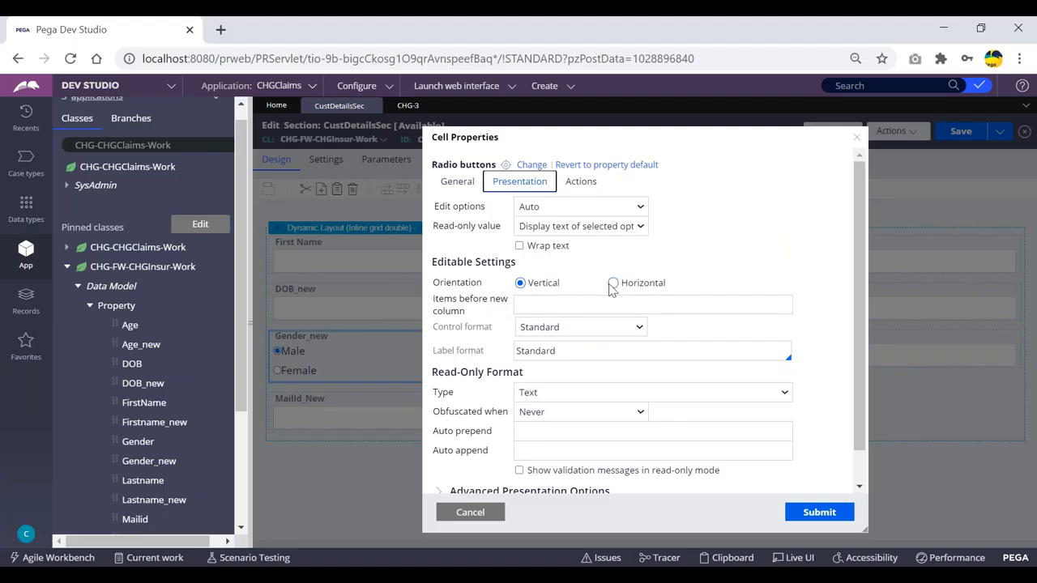
{"action": "left_click_drag", "start_coordinate": [567, 289], "coordinate": [528, 285]}
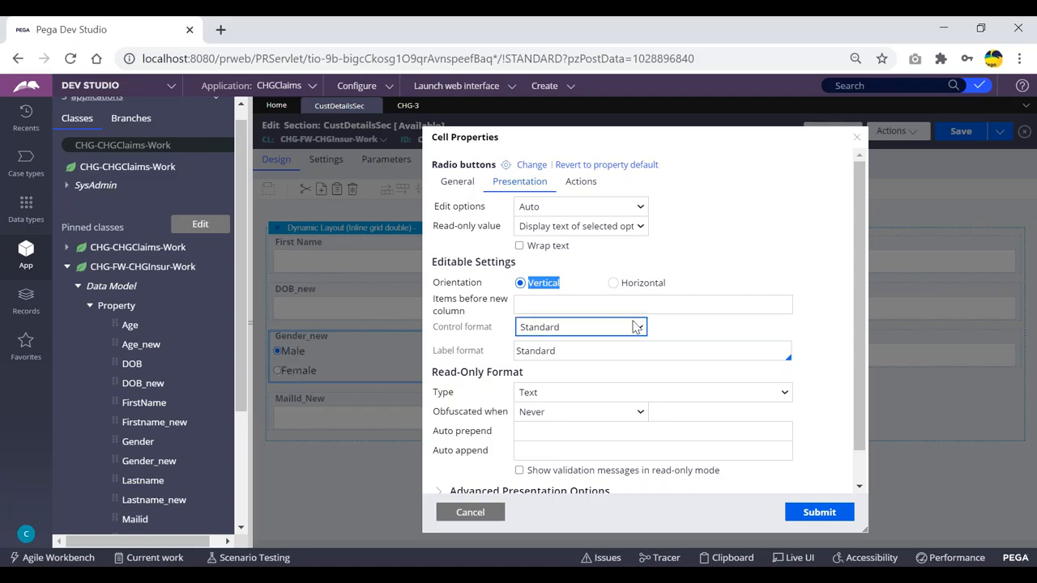
{"action": "left_click", "coordinate": [613, 283]}
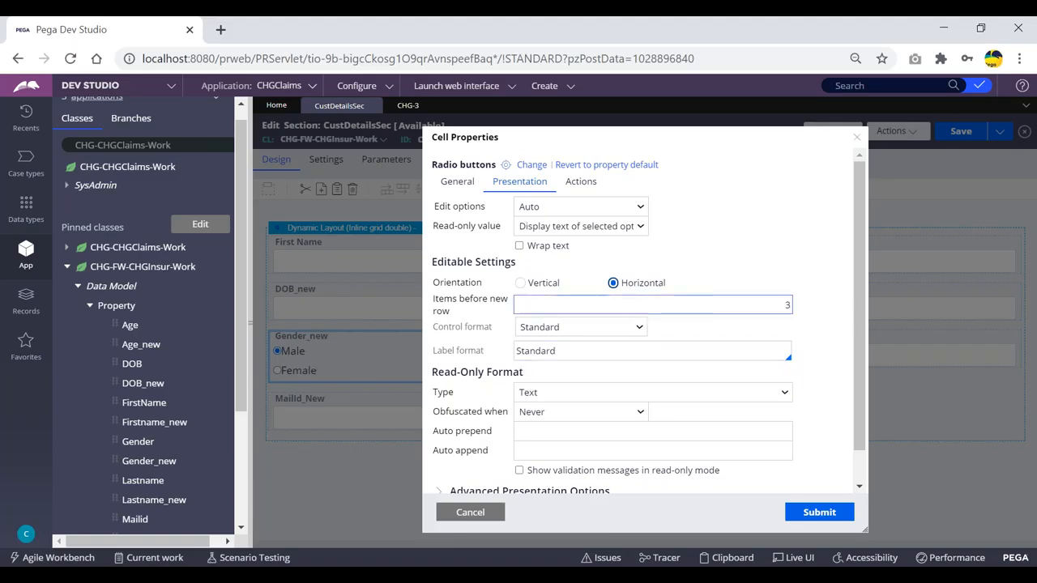
- Set the Gender_new control format to Other with the Segmented style, and submit the cell properties
{"action": "left_click_drag", "start_coordinate": [433, 328], "coordinate": [498, 334]}
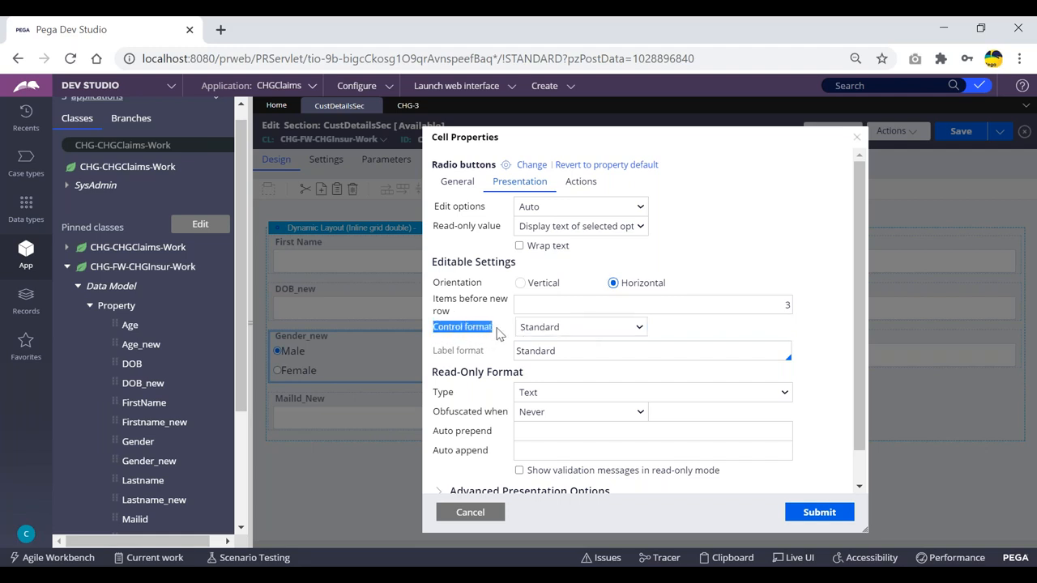
{"action": "left_click", "coordinate": [492, 326]}
{"action": "left_click", "coordinate": [593, 333]}
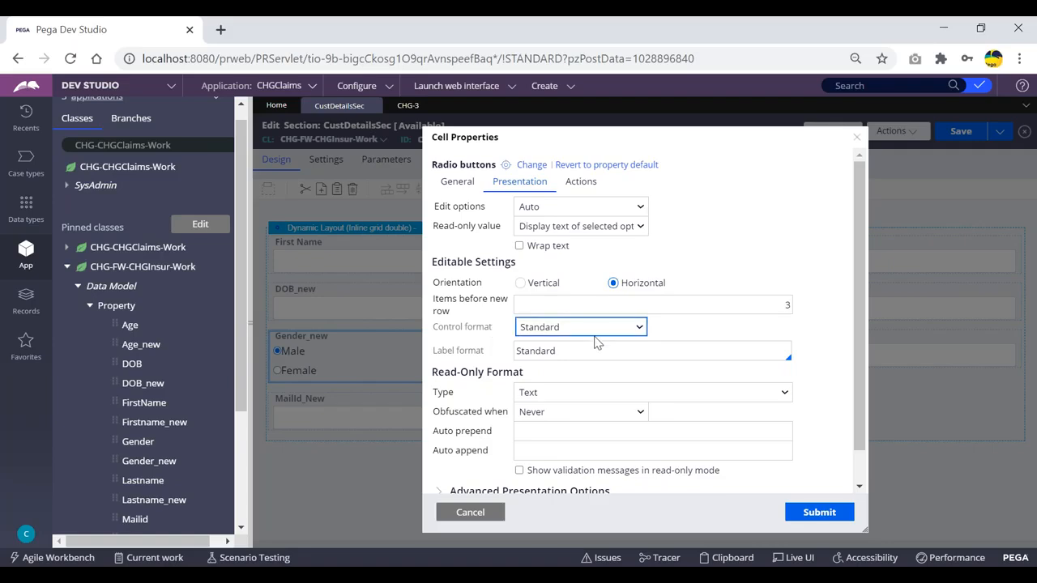
{"action": "left_click", "coordinate": [598, 330]}
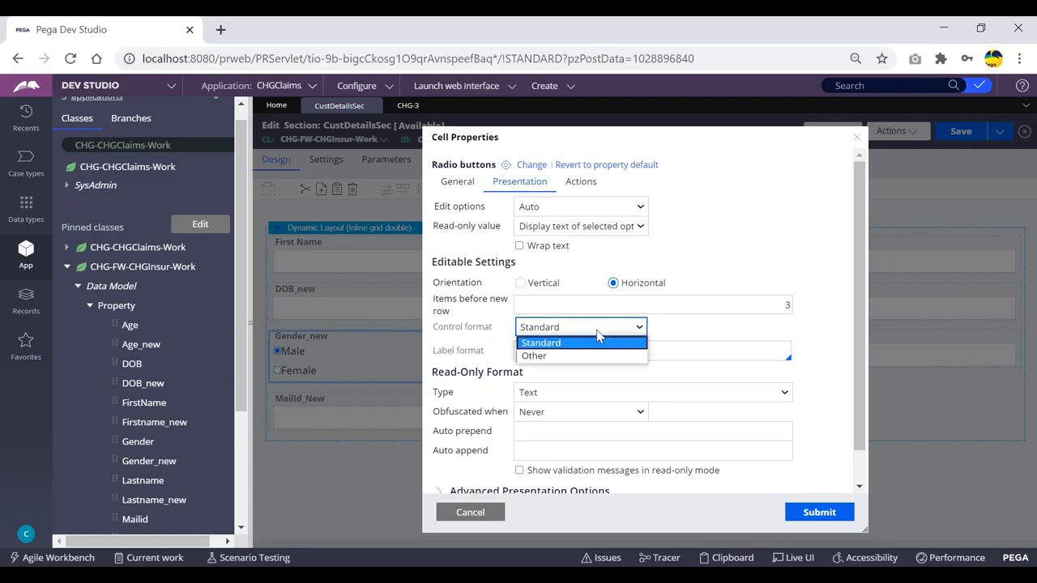
{"action": "left_click", "coordinate": [546, 356]}
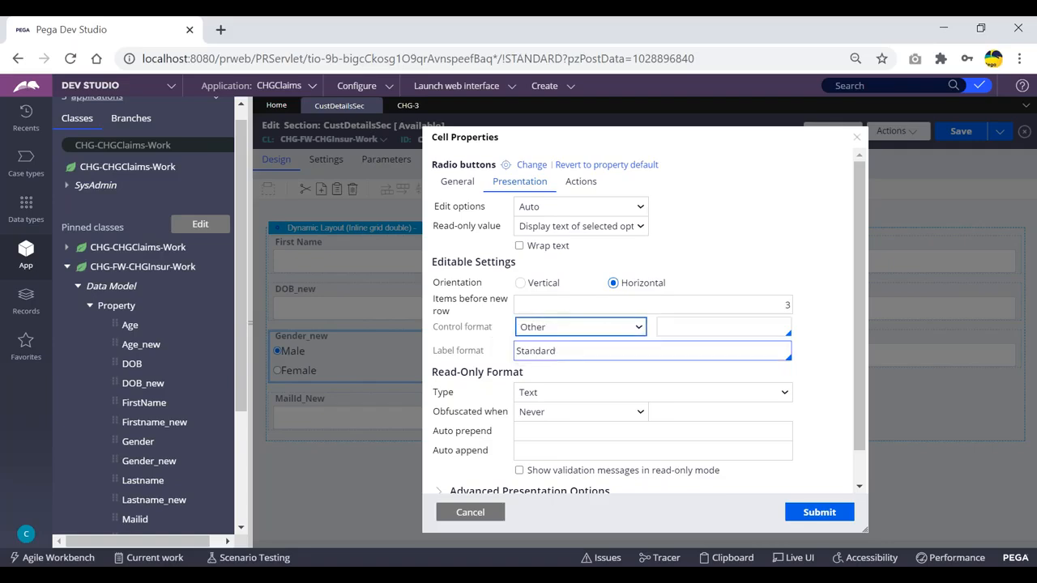
{"action": "left_click", "coordinate": [664, 328]}
{"action": "left_click", "coordinate": [678, 327]}
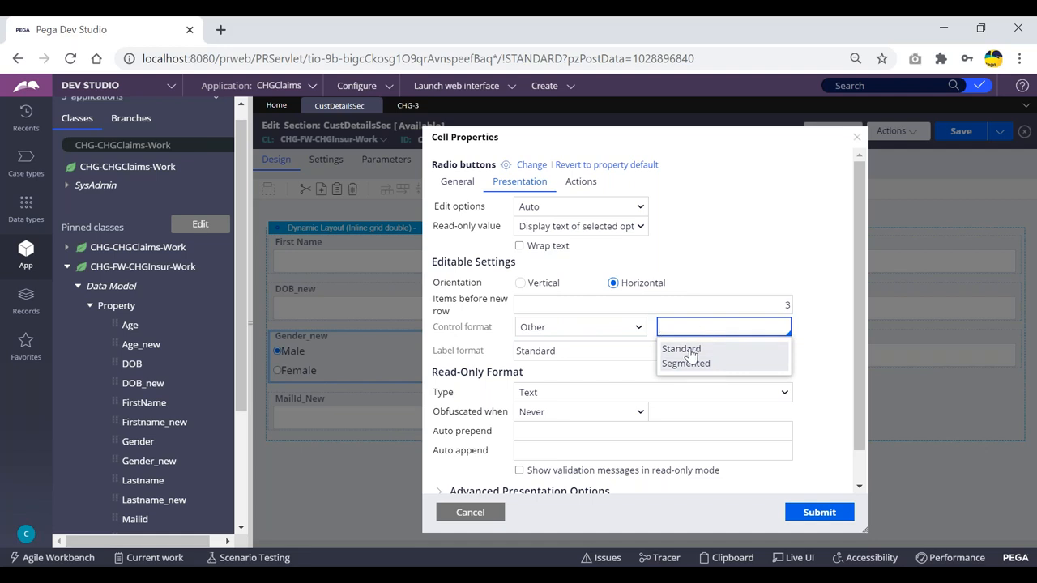
{"action": "left_click", "coordinate": [685, 364]}
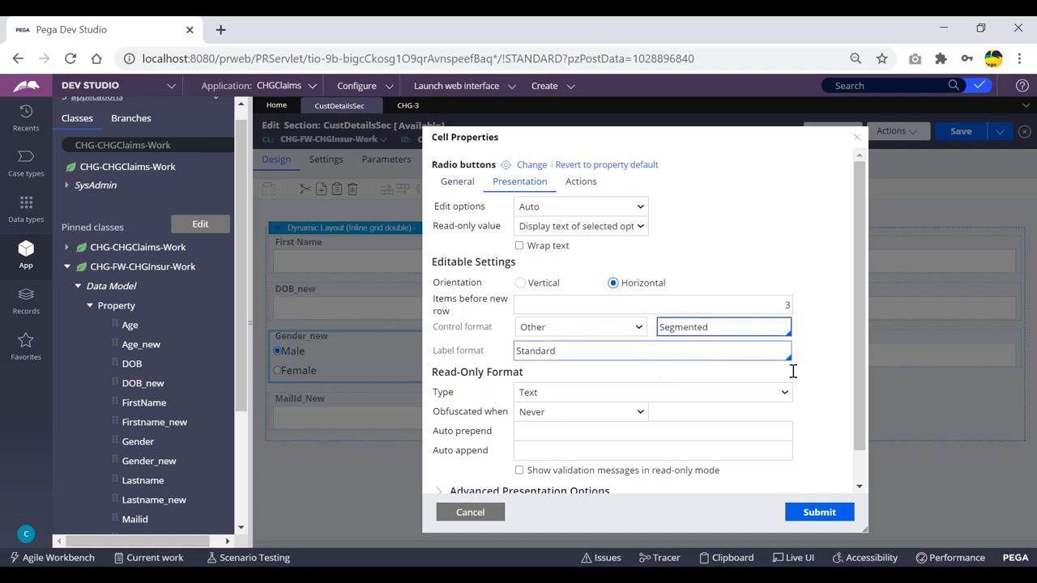
{"action": "left_click", "coordinate": [820, 513]}
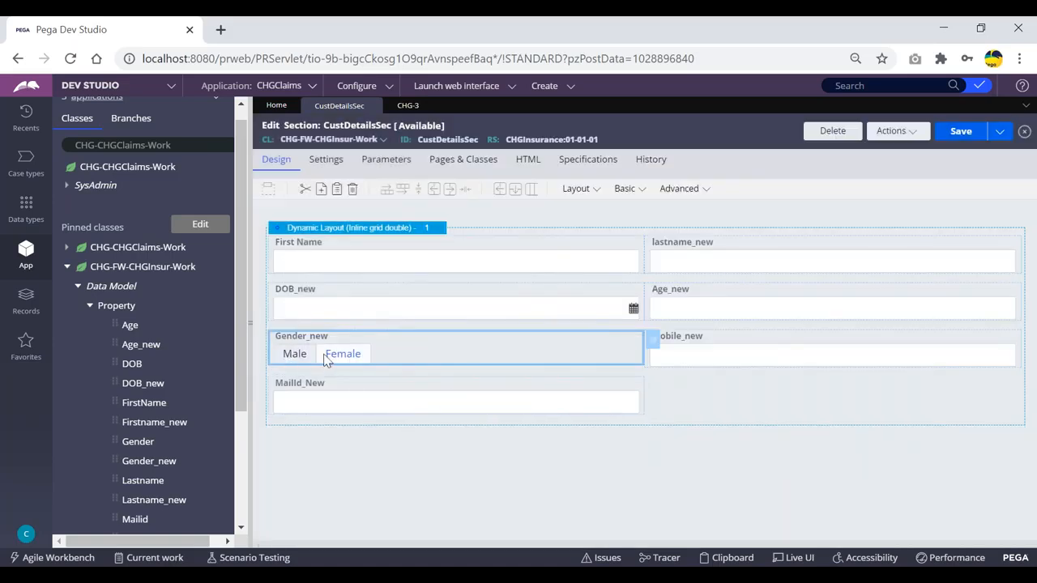
- Save the CustDetailsSec section and refresh case CHG-3 to load the changed form
{"action": "left_click", "coordinate": [956, 132]}
{"action": "left_click", "coordinate": [408, 106]}
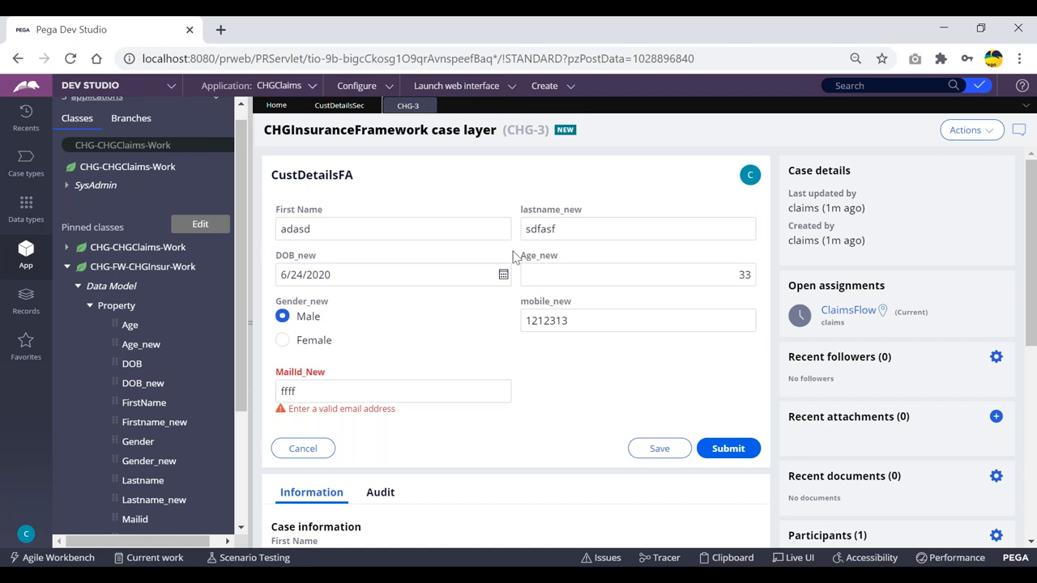
{"action": "left_click", "coordinate": [966, 131]}
{"action": "left_click", "coordinate": [931, 156]}
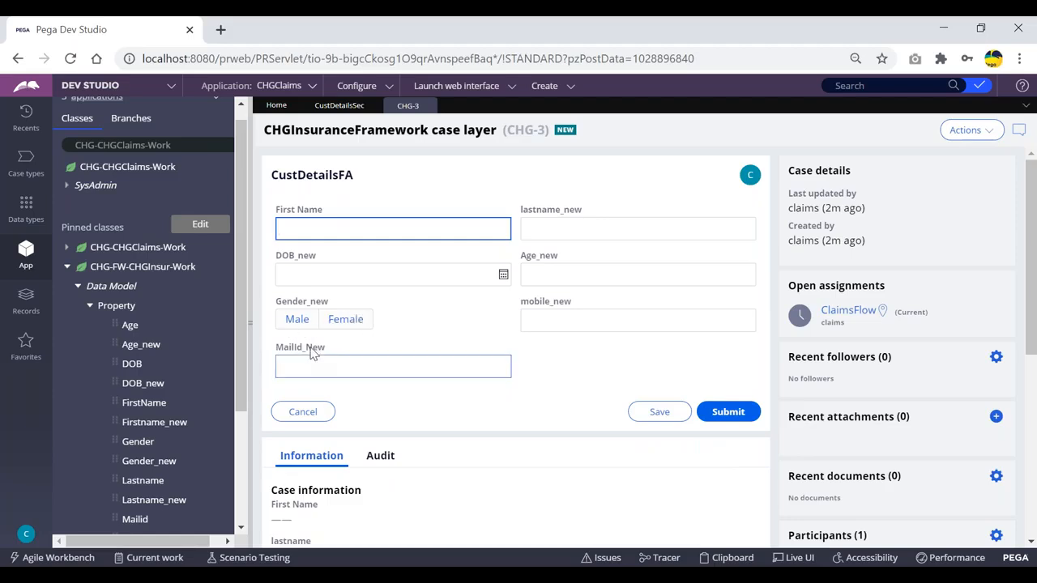
- Test the segmented Gender_new control in the case form by switching repeatedly between Male and Female
{"action": "left_click", "coordinate": [297, 324]}
{"action": "left_click", "coordinate": [288, 364]}
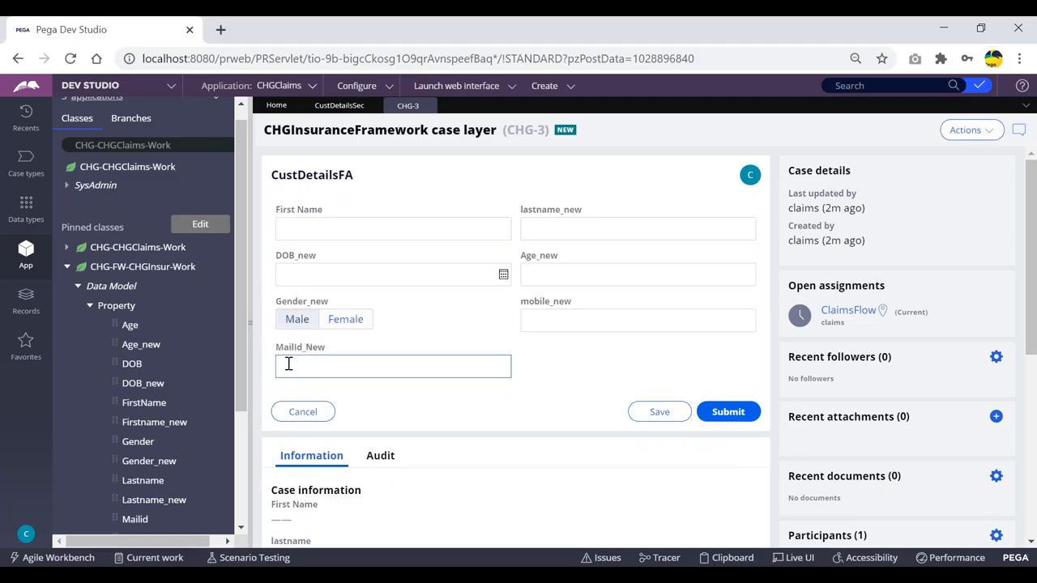
{"action": "left_click", "coordinate": [349, 321]}
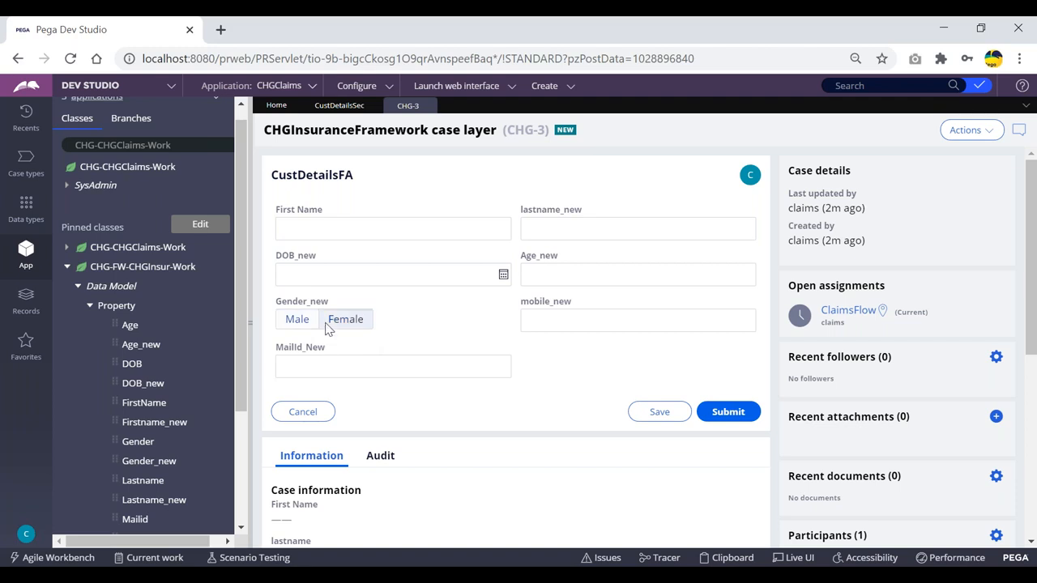
{"action": "left_click", "coordinate": [296, 321]}
{"action": "left_click", "coordinate": [346, 320]}
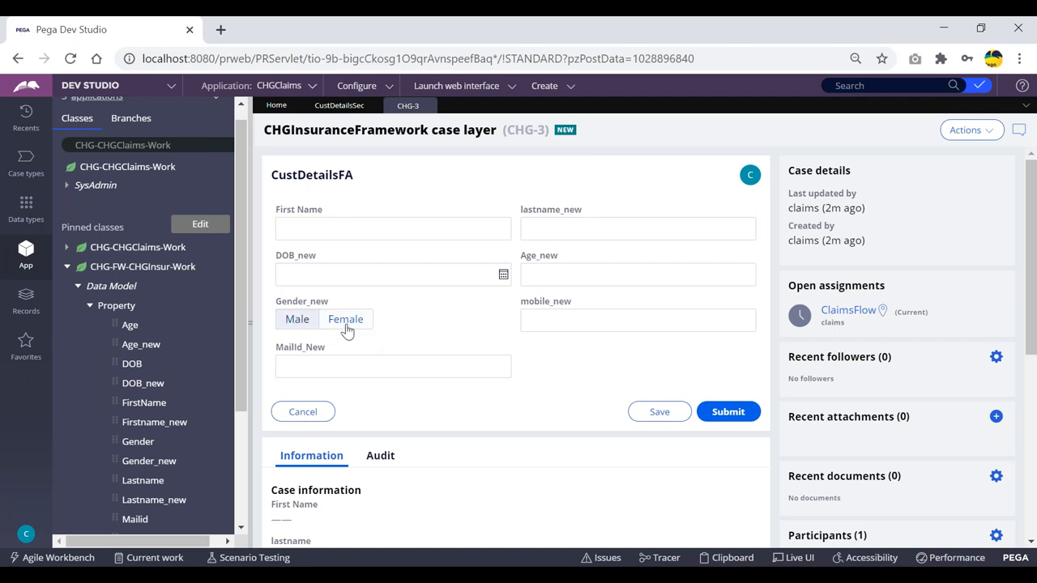
{"action": "left_click", "coordinate": [296, 322]}
{"action": "left_click", "coordinate": [346, 321]}
{"action": "left_click", "coordinate": [299, 322]}
{"action": "left_click", "coordinate": [345, 324]}
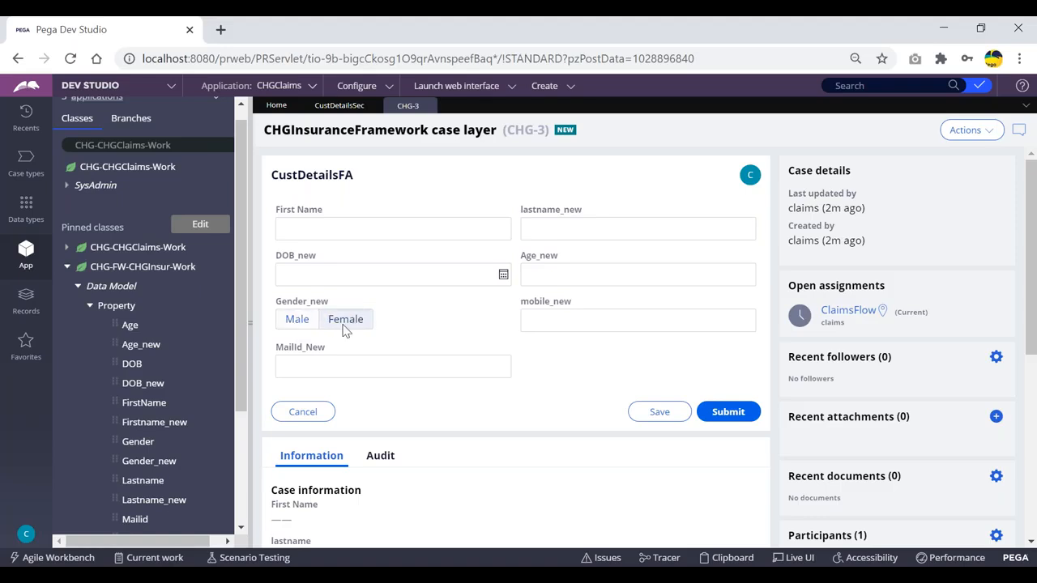
{"action": "left_click", "coordinate": [306, 322]}
- Add the Gender property to the empty cell beside MailId_New in the CustDetailsSec section, and save the section
{"action": "left_click", "coordinate": [338, 106]}
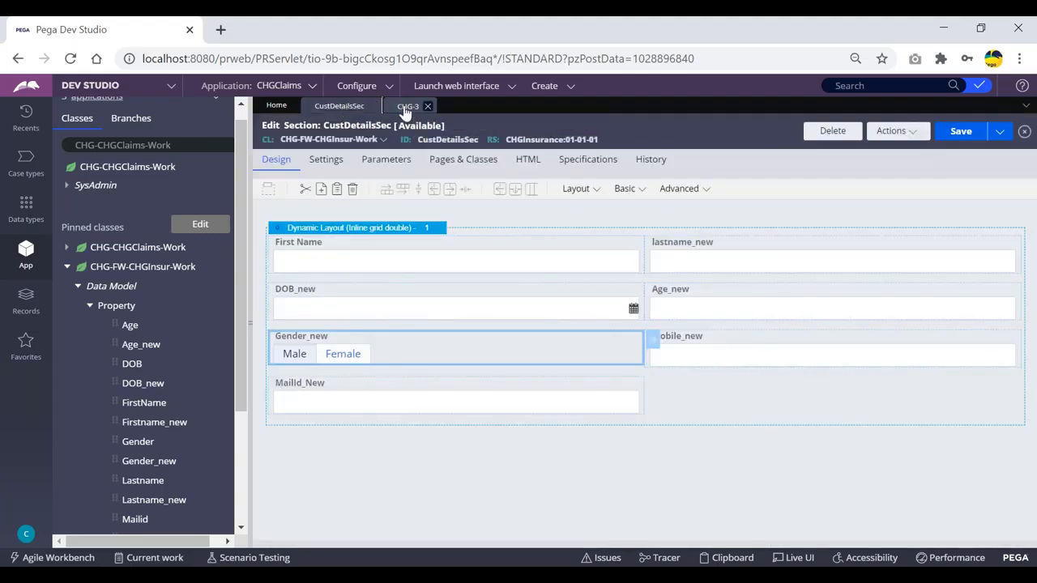
{"action": "left_click", "coordinate": [408, 106]}
{"action": "left_click", "coordinate": [339, 107]}
{"action": "scroll", "coordinate": [208, 394], "scroll_direction": "down", "scroll_amount": 2}
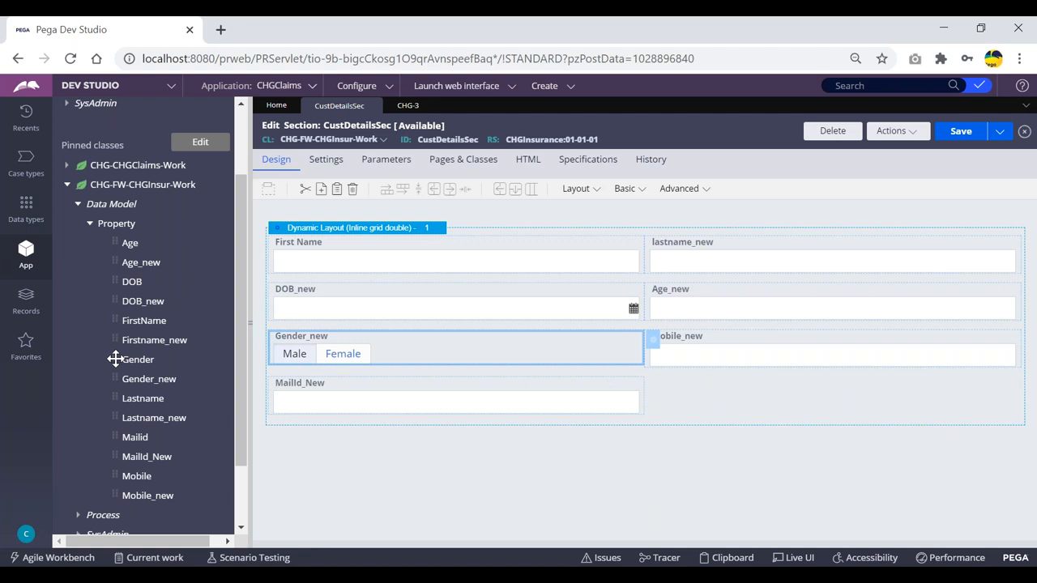
{"action": "left_click_drag", "start_coordinate": [116, 359], "coordinate": [708, 398]}
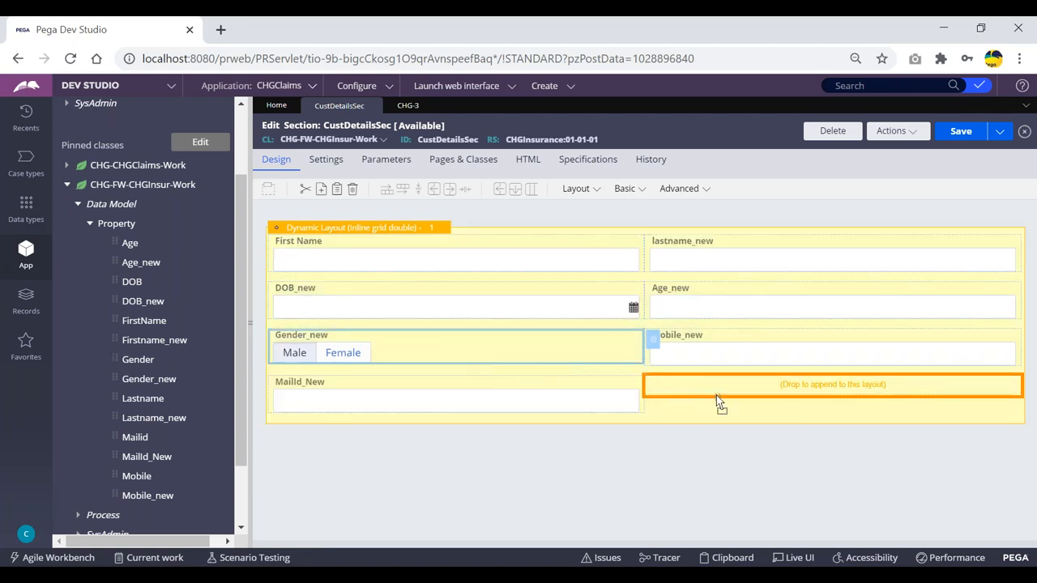
{"action": "left_click_drag", "start_coordinate": [709, 398], "coordinate": [713, 401]}
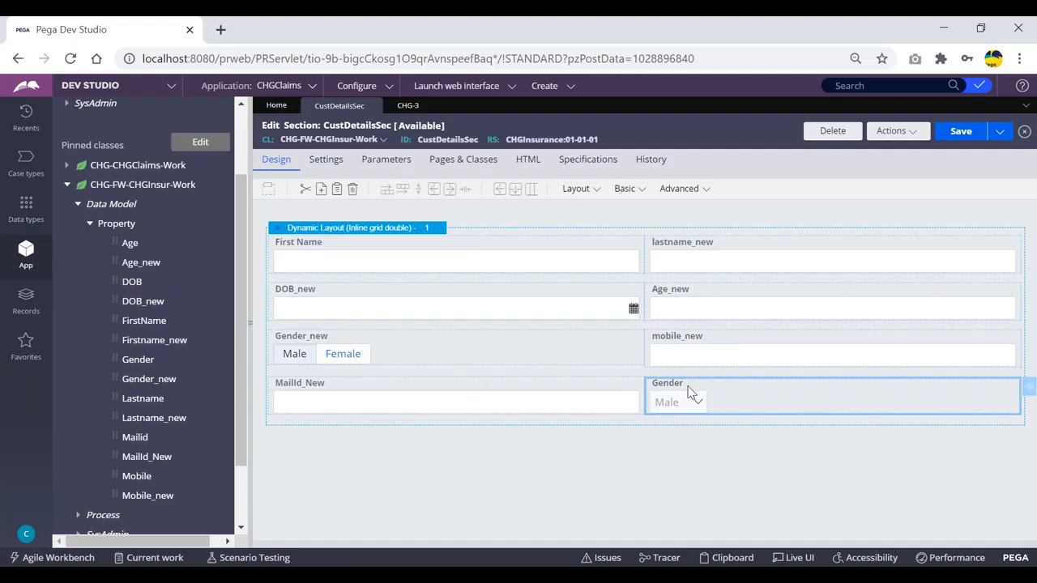
{"action": "left_click", "coordinate": [958, 134]}
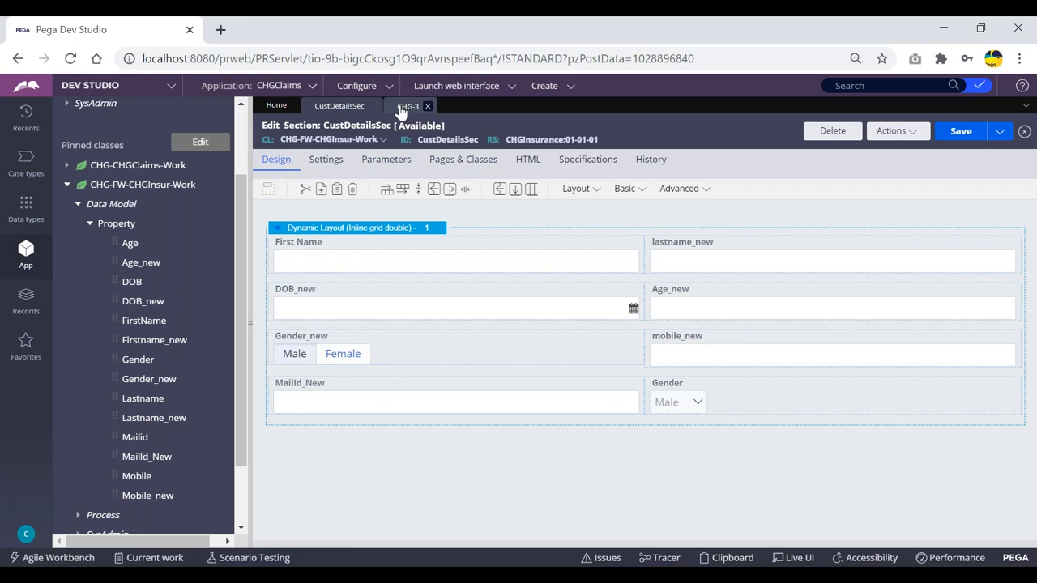
- Refresh case CHG-3 and examine the options of the Gender drop-down beside MailId_New
{"action": "left_click", "coordinate": [408, 106]}
{"action": "left_click", "coordinate": [972, 131]}
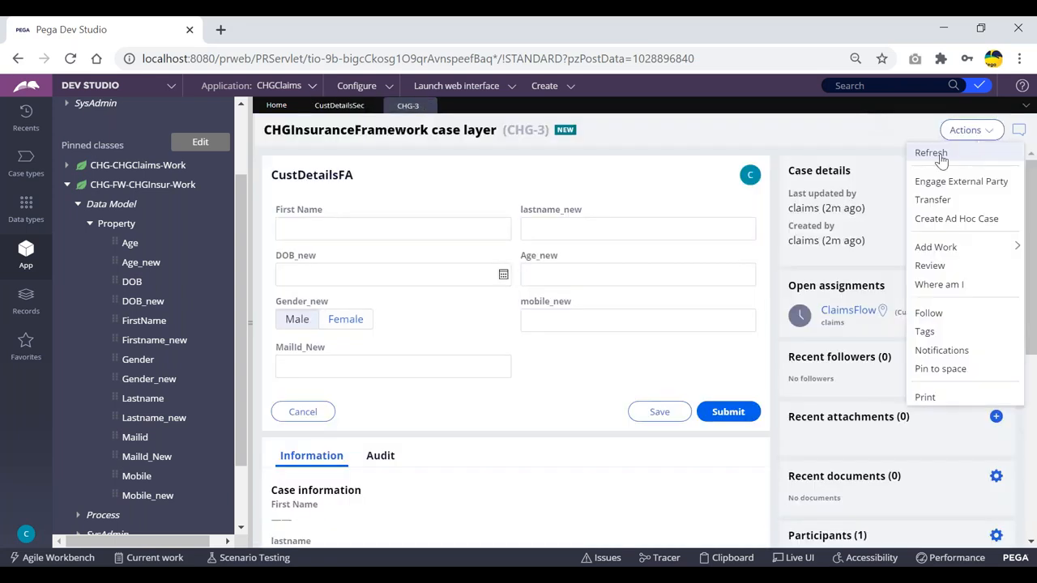
{"action": "left_click", "coordinate": [725, 283]}
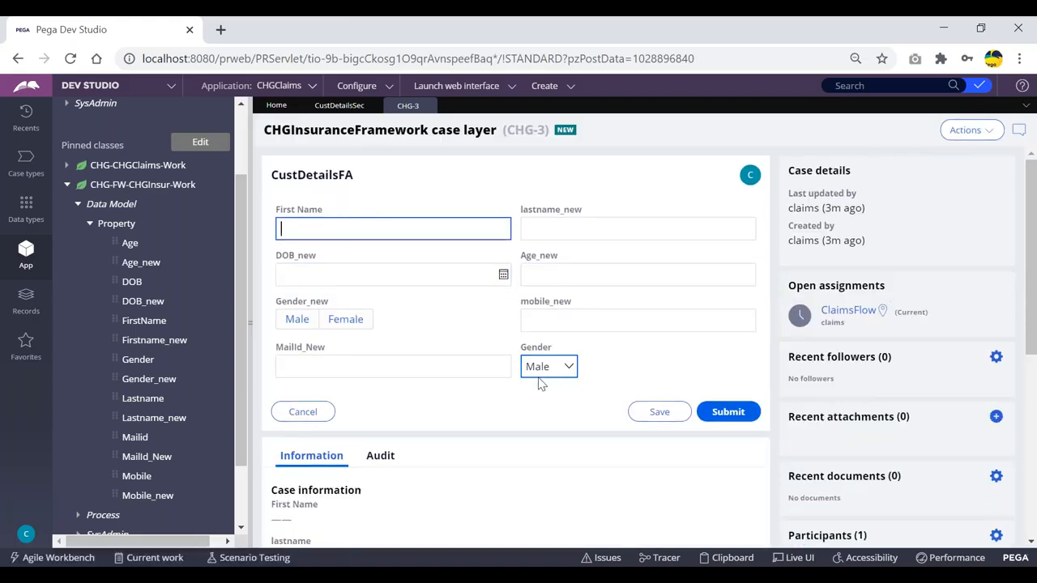
{"action": "left_click", "coordinate": [565, 371]}
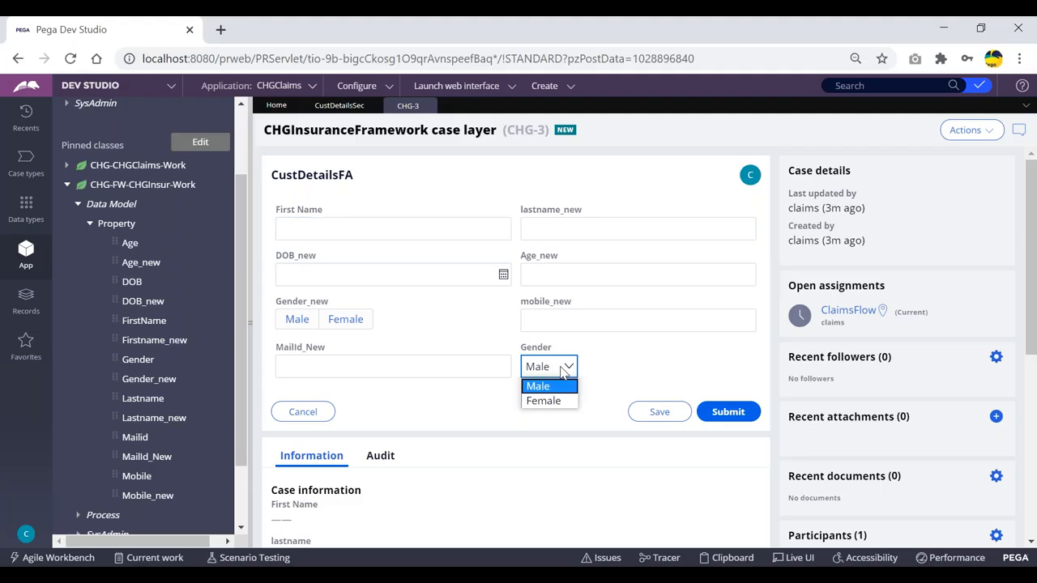
{"action": "left_click", "coordinate": [564, 372]}
{"action": "left_click", "coordinate": [560, 371]}
{"action": "left_click", "coordinate": [623, 371]}
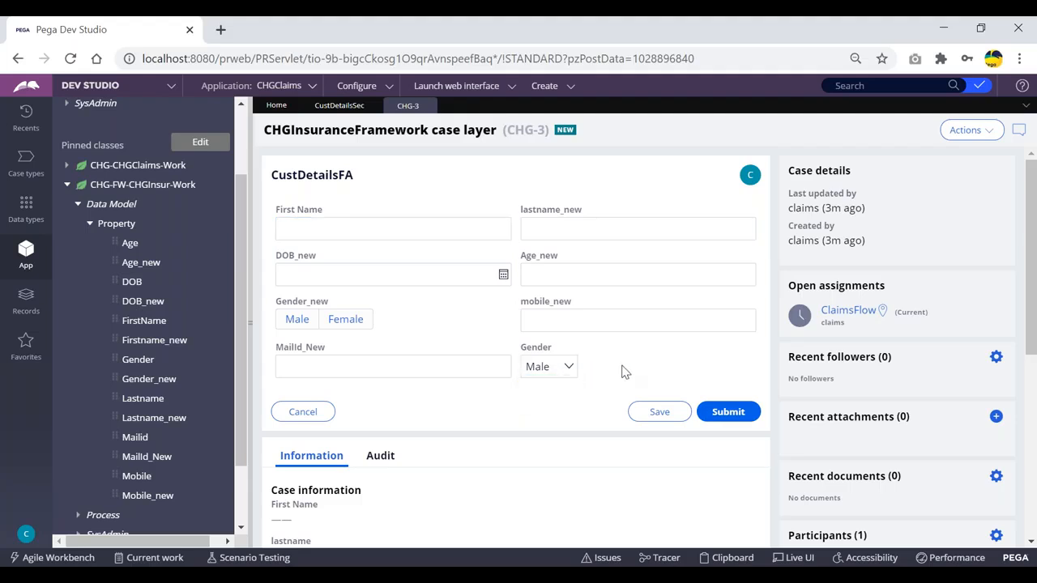
{"action": "left_click", "coordinate": [562, 368]}
{"action": "left_click", "coordinate": [563, 369]}
- Include the default Select placeholder in the Gender drop-down beside MailId_New in the CustDetailsSec section, and save the section
{"action": "left_click", "coordinate": [340, 108]}
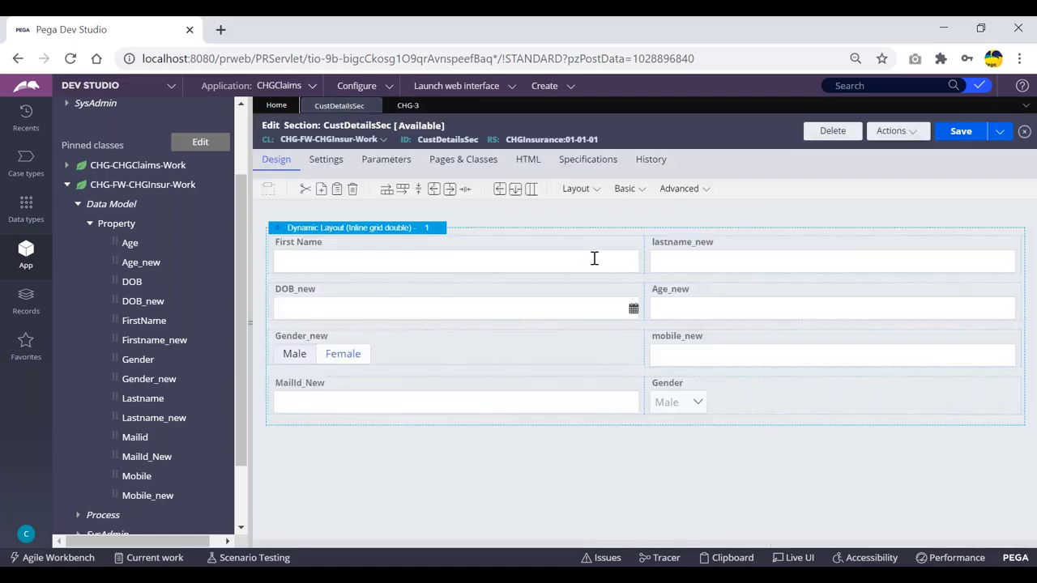
{"action": "left_click", "coordinate": [743, 398]}
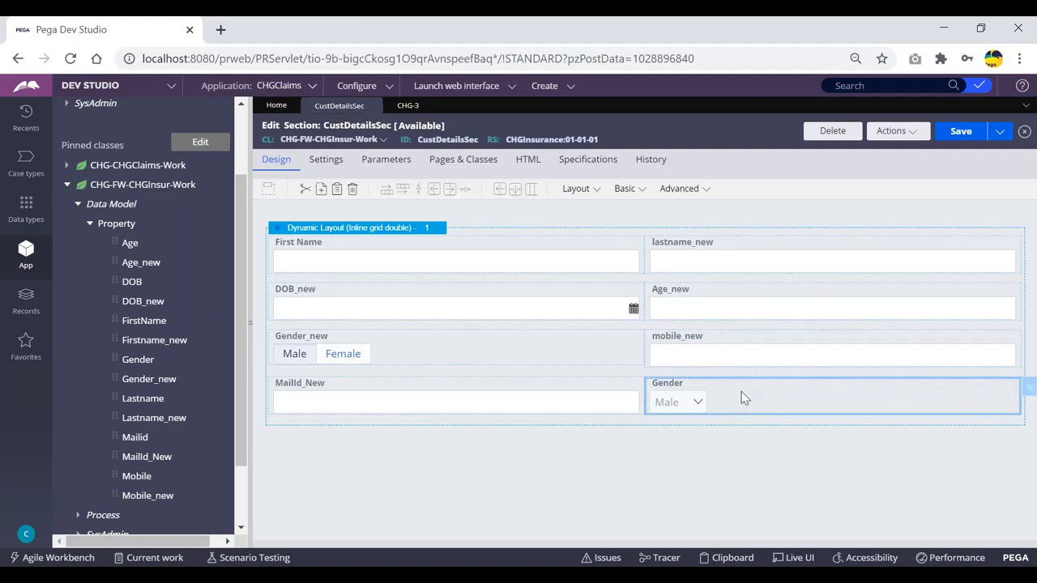
{"action": "double_click", "coordinate": [744, 397]}
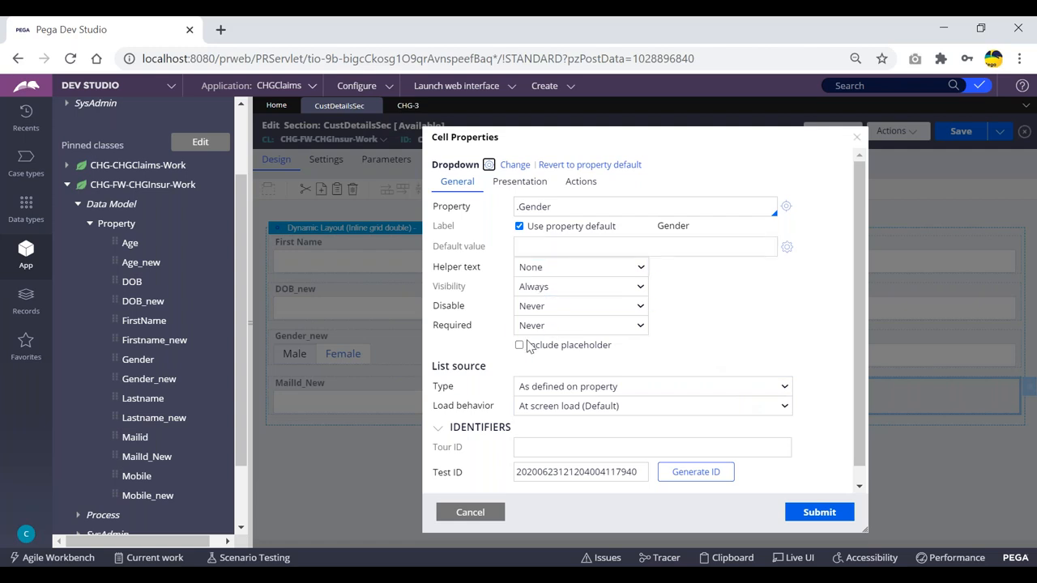
{"action": "left_click_drag", "start_coordinate": [530, 347], "coordinate": [627, 347]}
{"action": "left_click", "coordinate": [622, 354]}
{"action": "left_click", "coordinate": [519, 346]}
{"action": "left_click", "coordinate": [691, 343]}
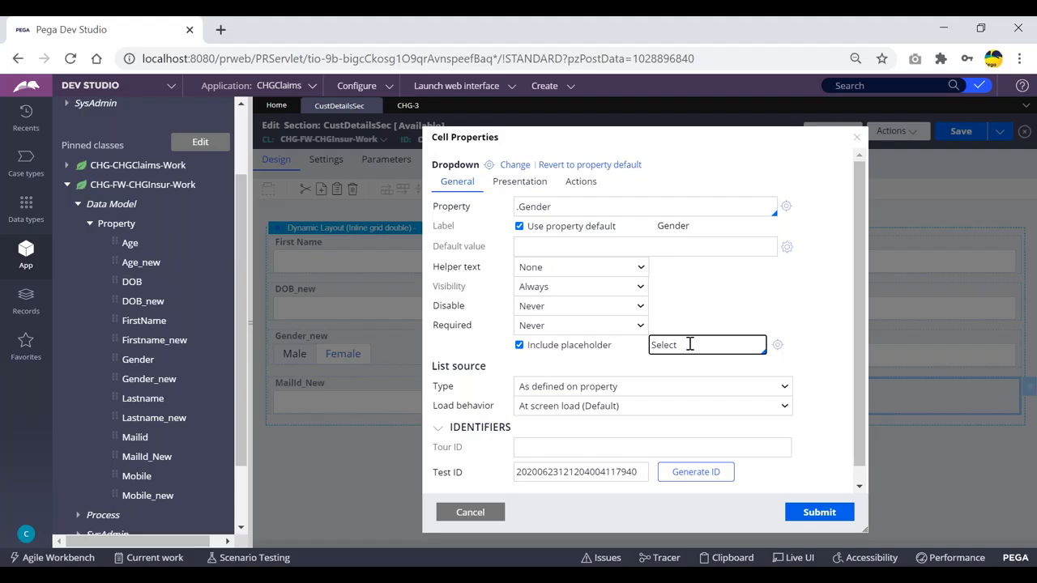
{"action": "left_click", "coordinate": [816, 511]}
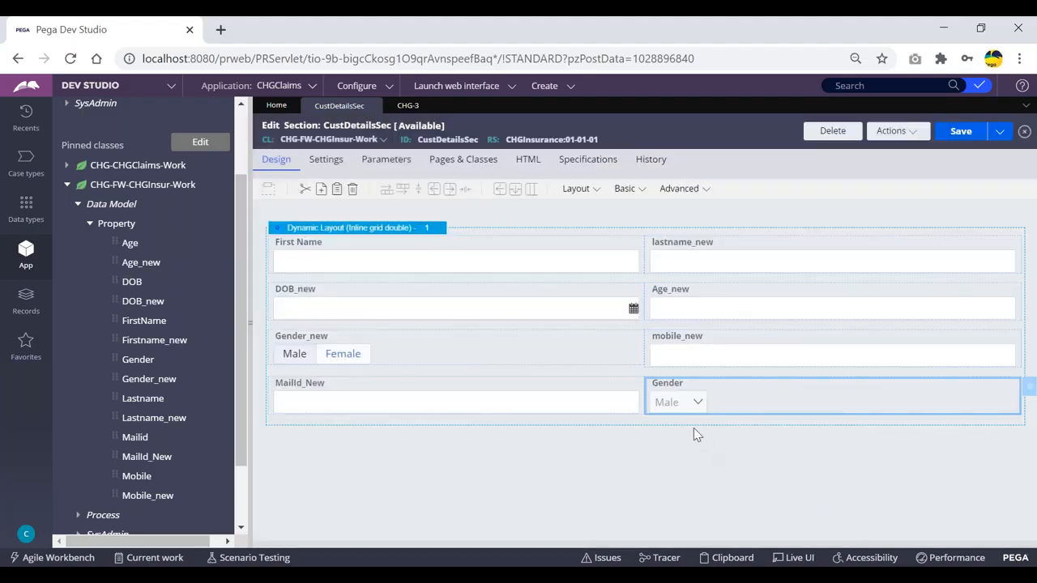
{"action": "left_click", "coordinate": [959, 131]}
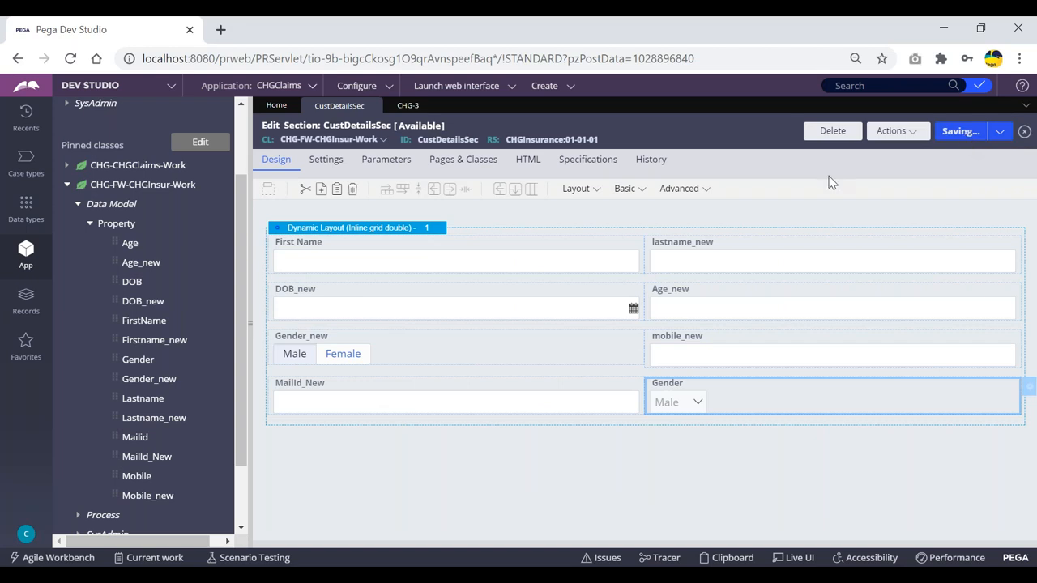
- Refresh case CHG-3 and examine the options of the Gender drop-down with its placeholder
{"action": "left_click", "coordinate": [409, 107]}
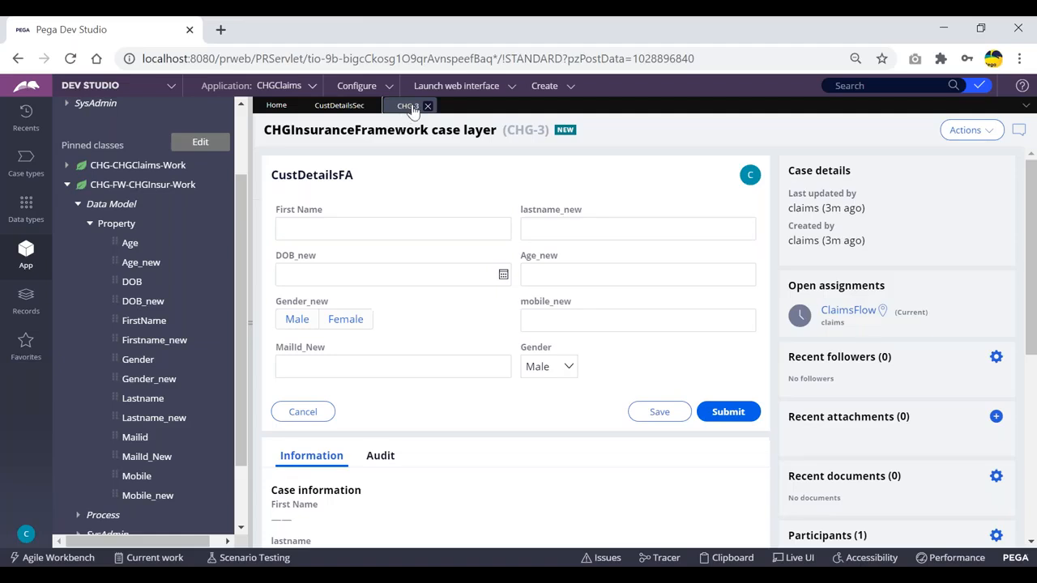
{"action": "left_click", "coordinate": [968, 129]}
{"action": "left_click", "coordinate": [932, 154]}
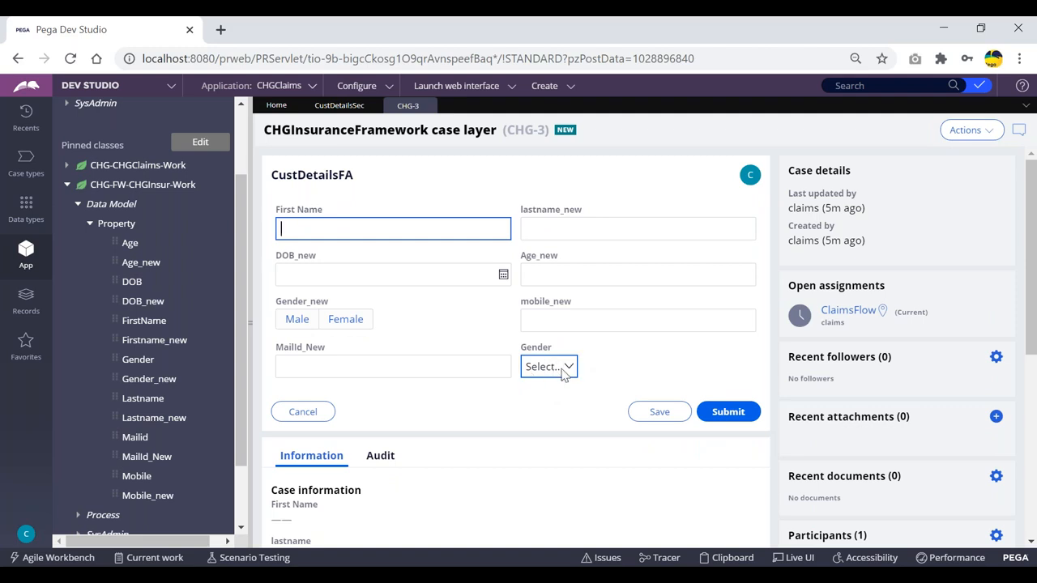
{"action": "left_click", "coordinate": [565, 368]}
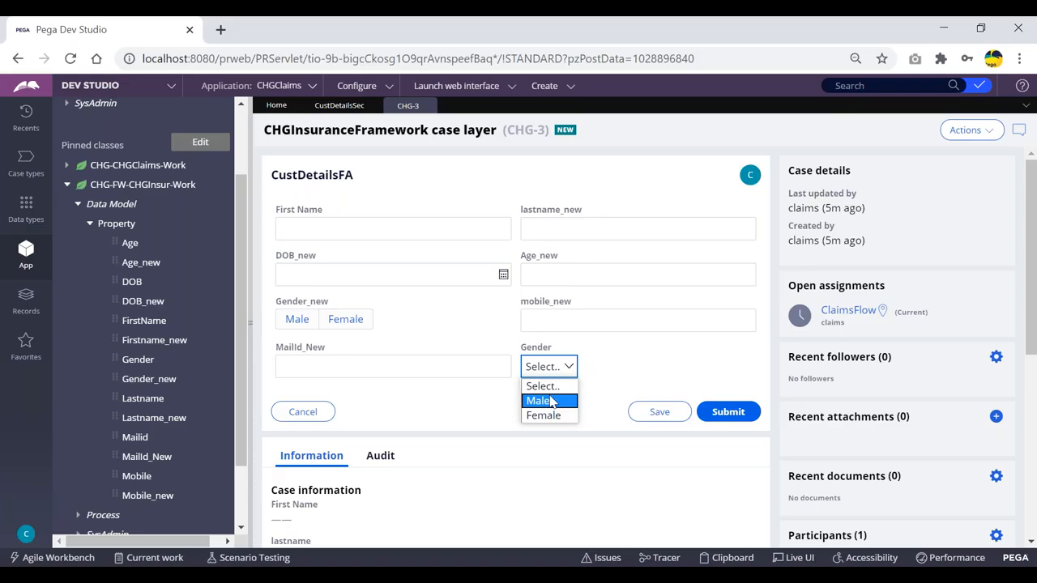
{"action": "left_click", "coordinate": [616, 350]}
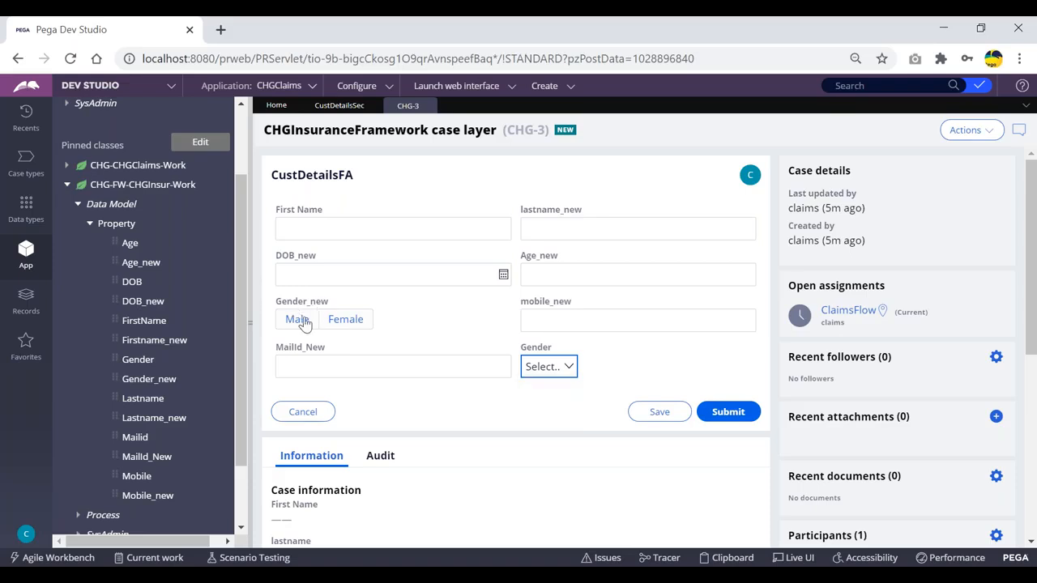
- Delete the Gender drop-down beside MailId_New from the CustDetailsSec section, and save the section
{"action": "left_click", "coordinate": [349, 110]}
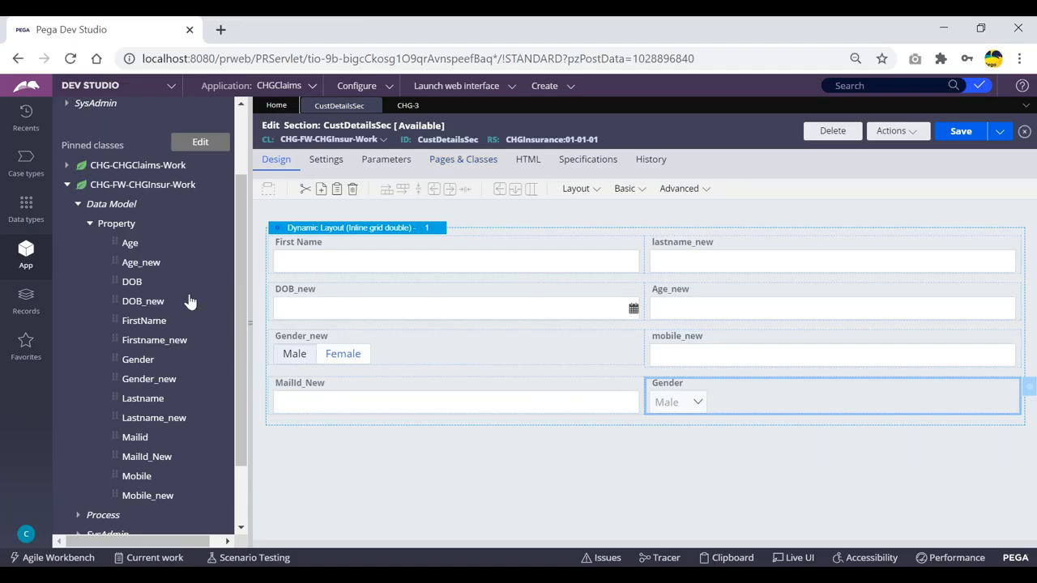
{"action": "left_click", "coordinate": [78, 203]}
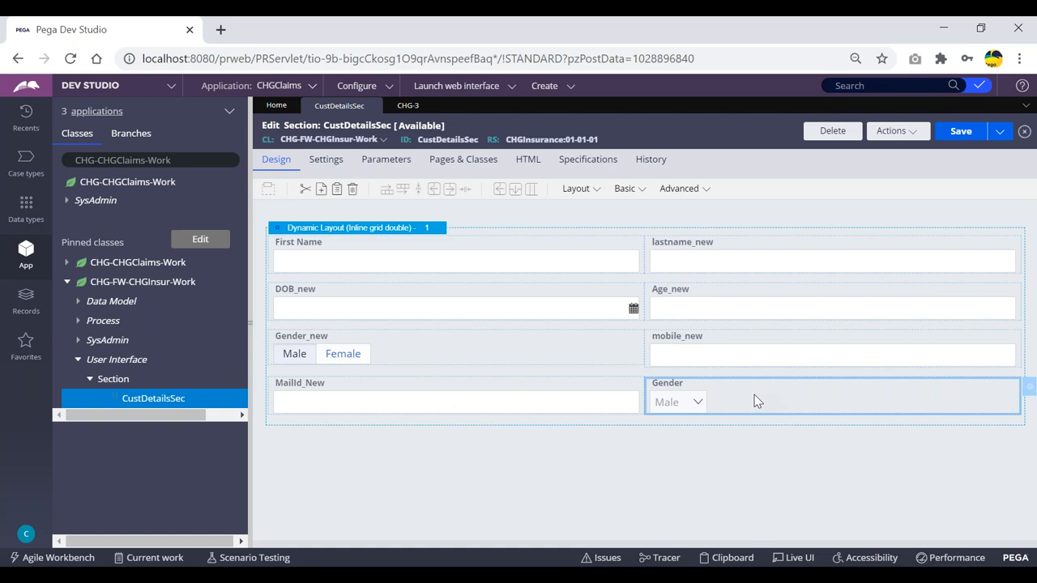
{"action": "key", "text": "Delete"}
{"action": "left_click", "coordinate": [958, 136]}
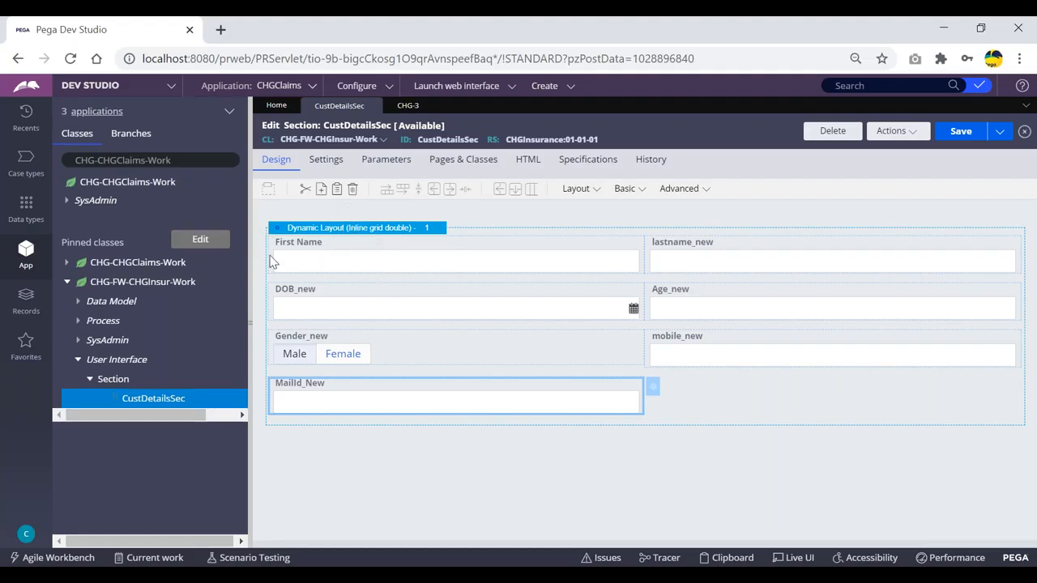
- Switch to the Notepad notes and remove the "DIV--" prefix from the Section UI line
{"action": "key", "text": "alt+Tab"}
{"action": "scroll", "coordinate": [403, 331], "scroll_direction": "up", "scroll_amount": 1}
{"action": "left_click_drag", "start_coordinate": [408, 253], "coordinate": [346, 252]}
{"action": "left_click", "coordinate": [395, 269]}
{"action": "scroll", "coordinate": [399, 267], "scroll_direction": "down", "scroll_amount": 1}
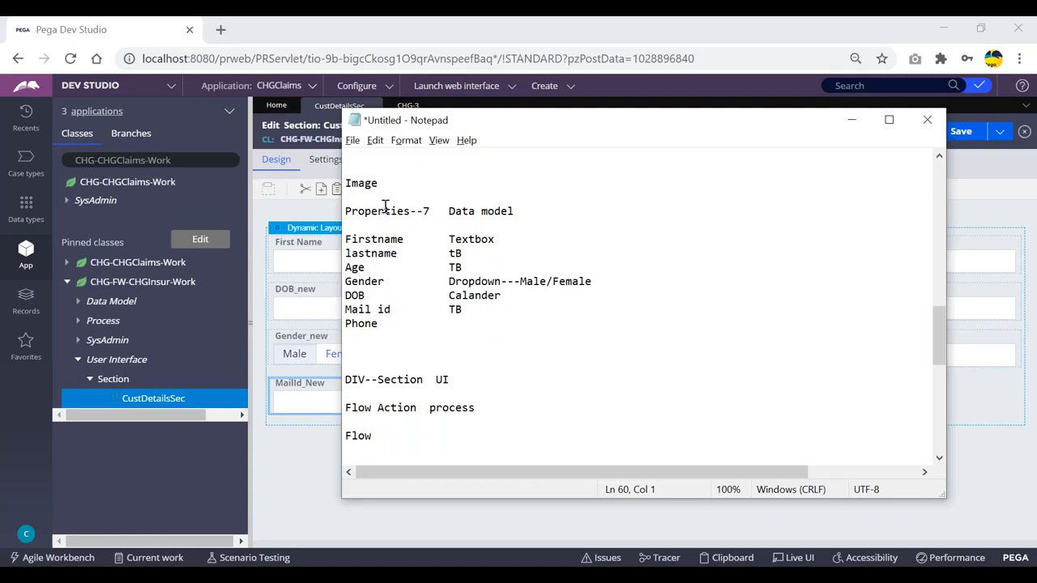
{"action": "double_click", "coordinate": [378, 210]}
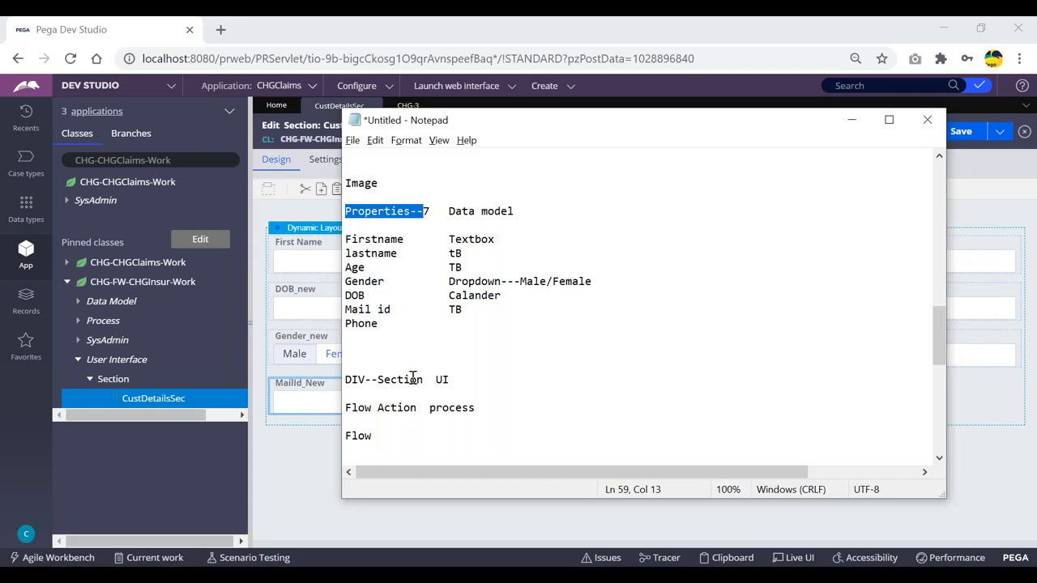
{"action": "left_click", "coordinate": [379, 380]}
{"action": "key", "text": "BackSpace"}
{"action": "key", "text": "BackSpace"}
{"action": "key", "text": "BackSpace"}
{"action": "key", "text": "BackSpace"}
{"action": "key", "text": "BackSpace"}
{"action": "left_click", "coordinate": [463, 381]}
{"action": "left_click_drag", "start_coordinate": [418, 407], "coordinate": [373, 436]}
{"action": "left_click", "coordinate": [401, 395]}
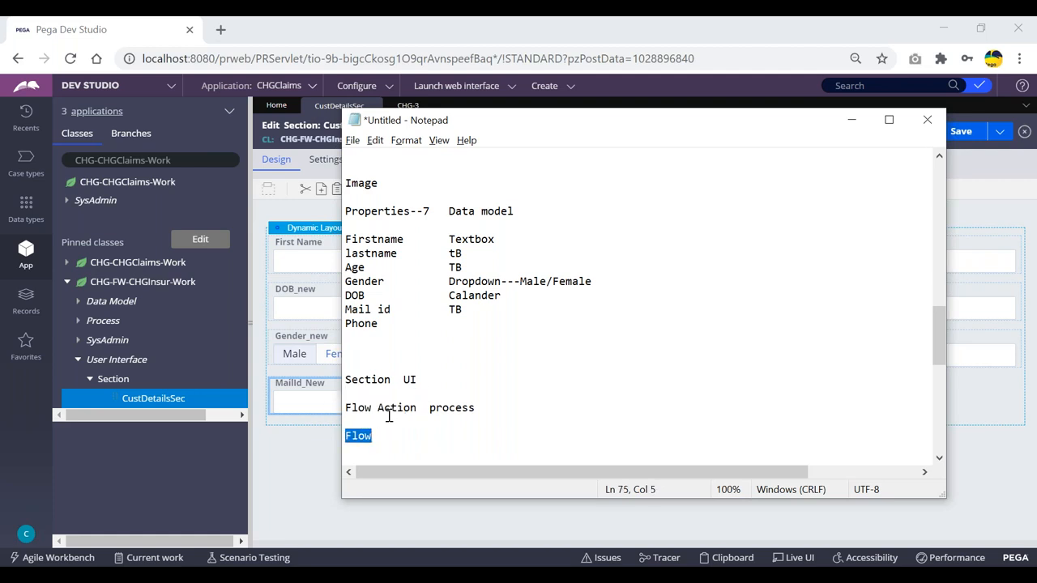
{"action": "left_click", "coordinate": [432, 366]}
- Collapse the User Interface category of CHG-FW-CHGInsur-Work, and append "--> Binary-- technical" to the Image line of the Notepad notes
{"action": "double_click", "coordinate": [360, 182]}
{"action": "left_click", "coordinate": [308, 210]}
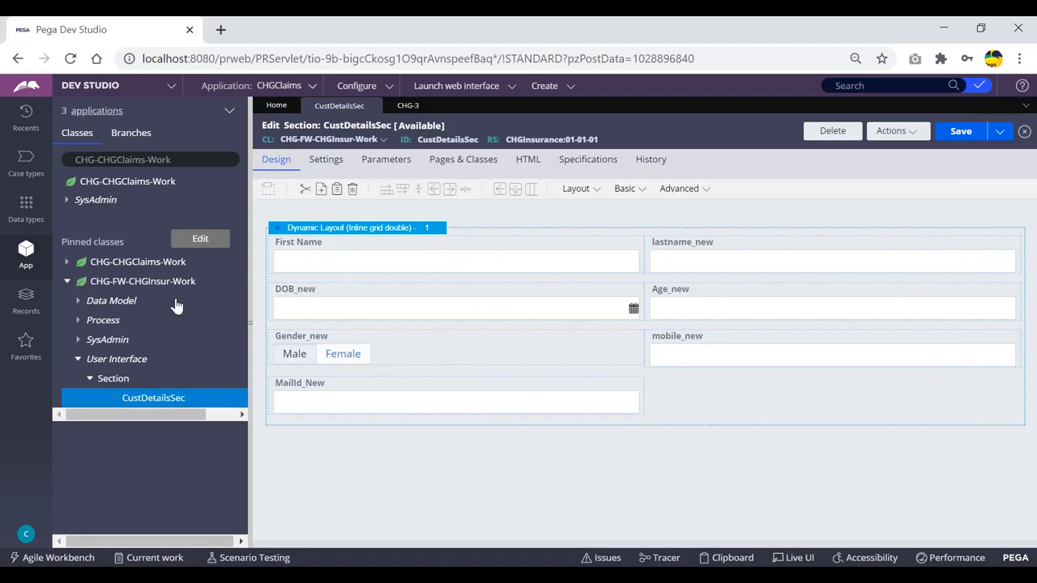
{"action": "left_click", "coordinate": [78, 359]}
{"action": "left_click", "coordinate": [123, 419]}
{"action": "left_click", "coordinate": [399, 576]}
{"action": "left_click", "coordinate": [406, 184]}
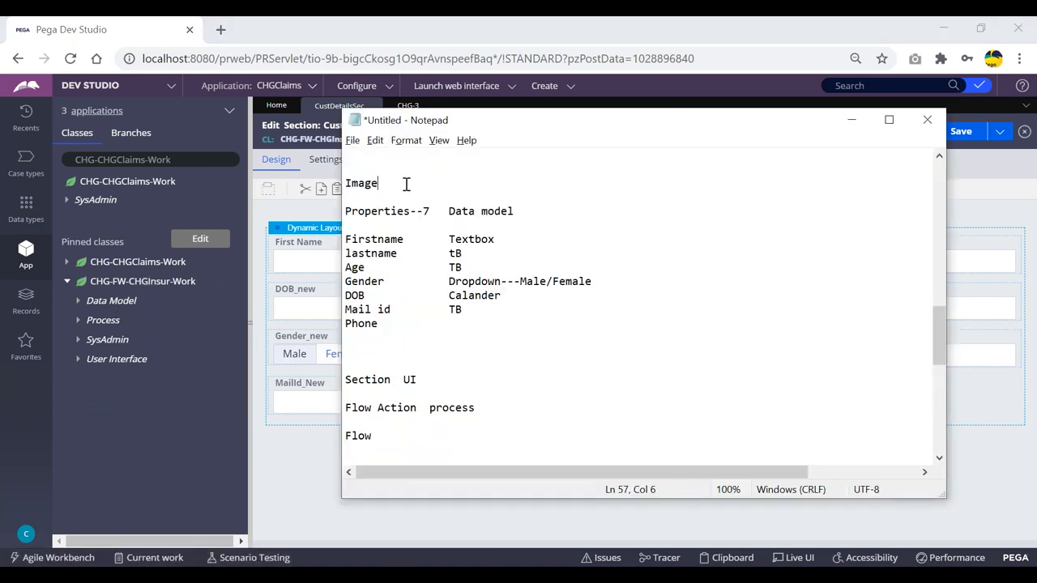
{"action": "type", "text": "--> Binary-- technical"}
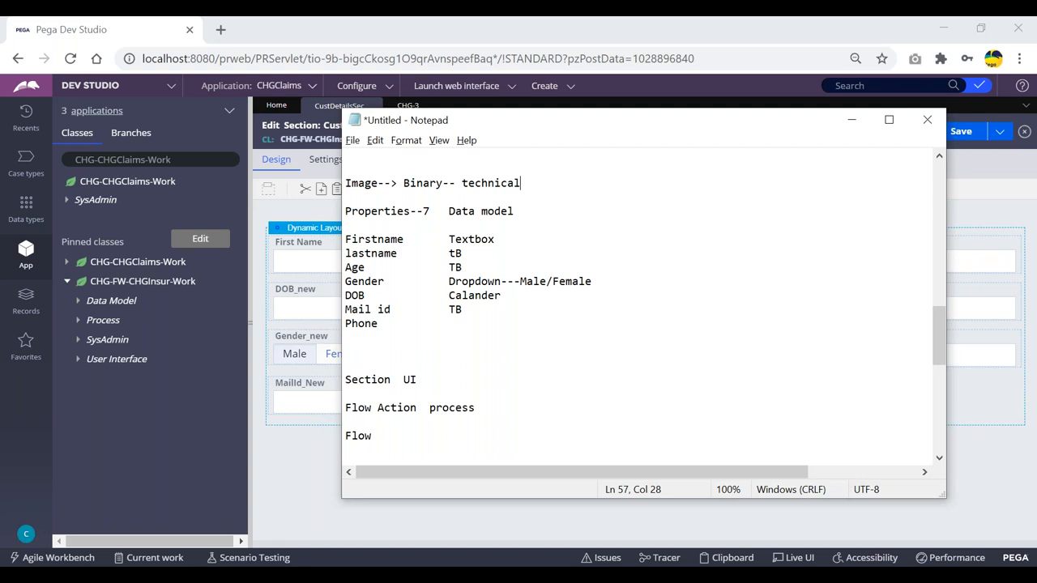
- Switch back to Dev Studio and start a new Technical Binary File rule from the CHG-FW-CHGInsur-Work class
{"action": "left_click", "coordinate": [171, 428]}
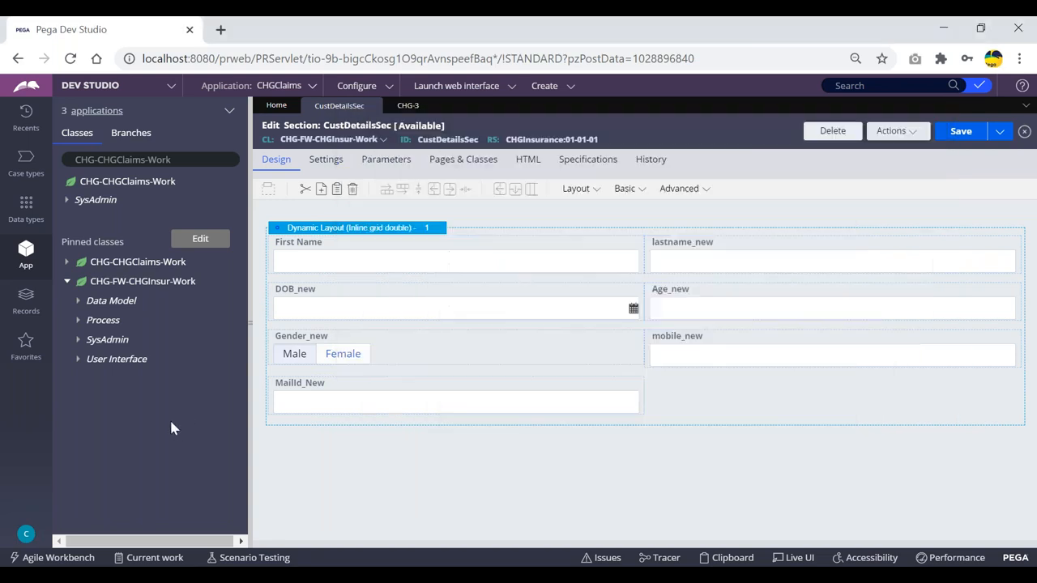
{"action": "right_click", "coordinate": [107, 288]}
{"action": "mouse_move", "coordinate": [150, 301]}
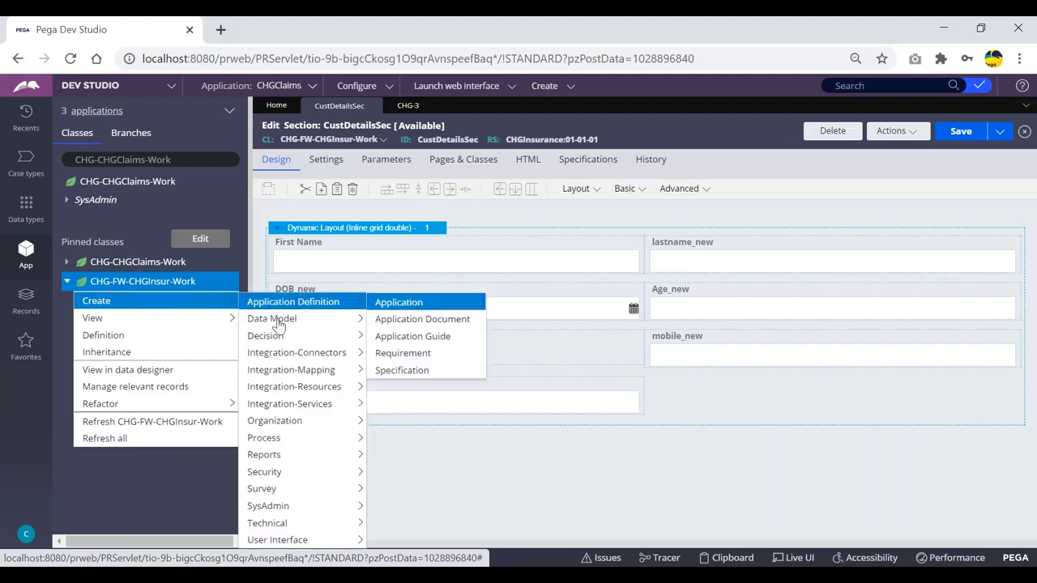
{"action": "mouse_move", "coordinate": [278, 323]}
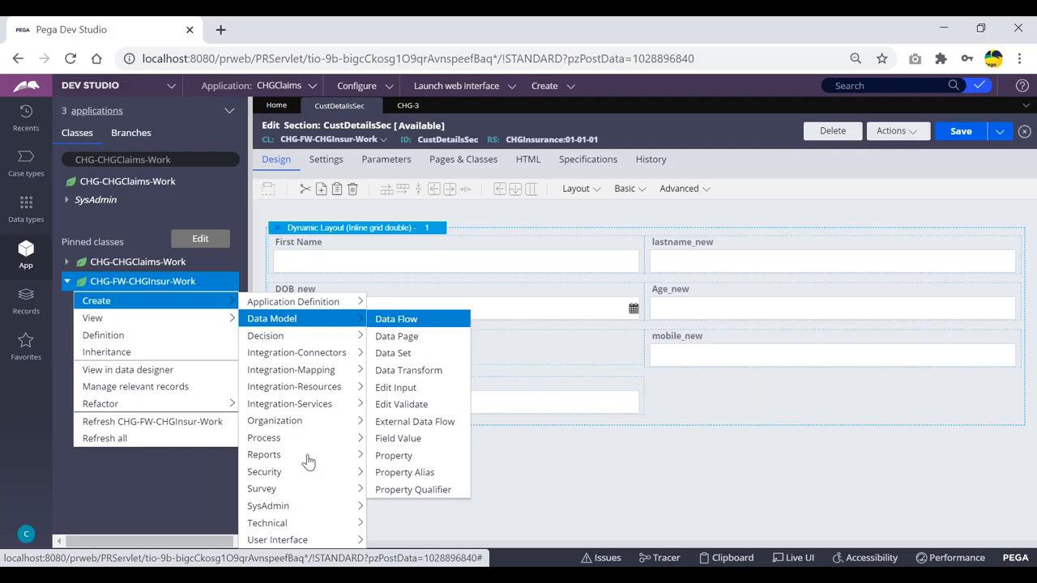
{"action": "mouse_move", "coordinate": [288, 543]}
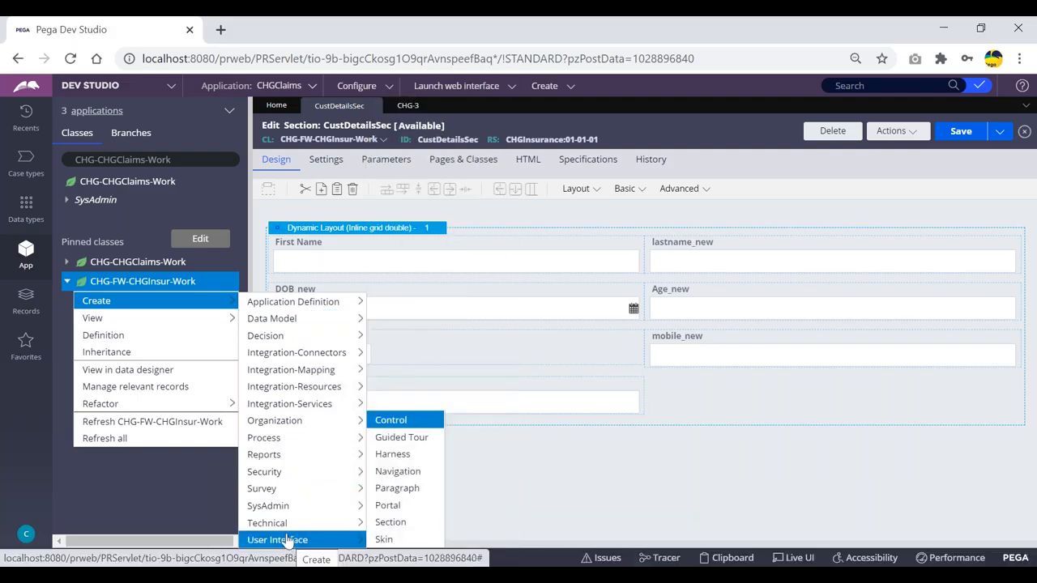
{"action": "mouse_move", "coordinate": [277, 441]}
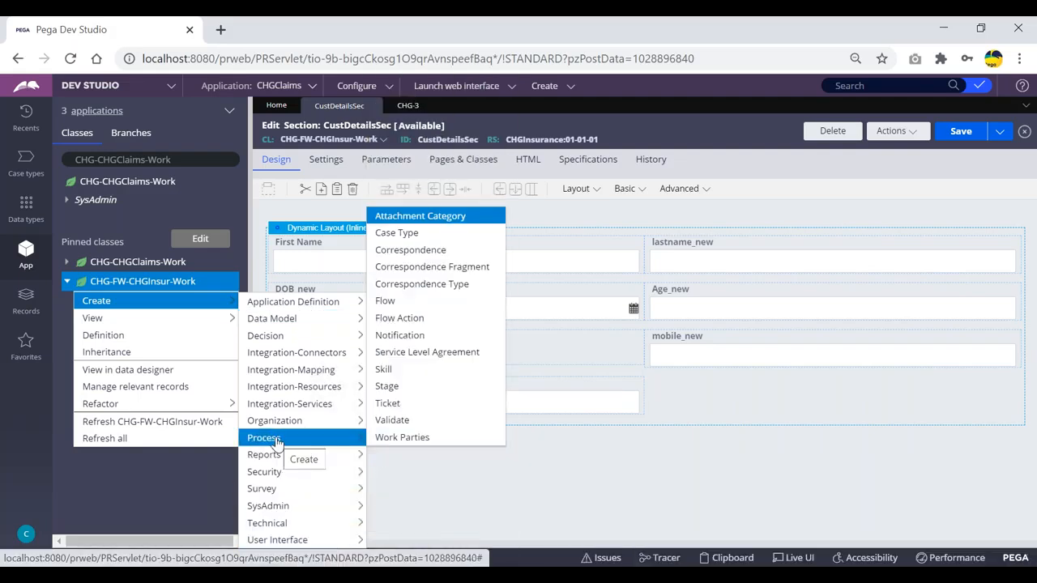
{"action": "mouse_move", "coordinate": [275, 525]}
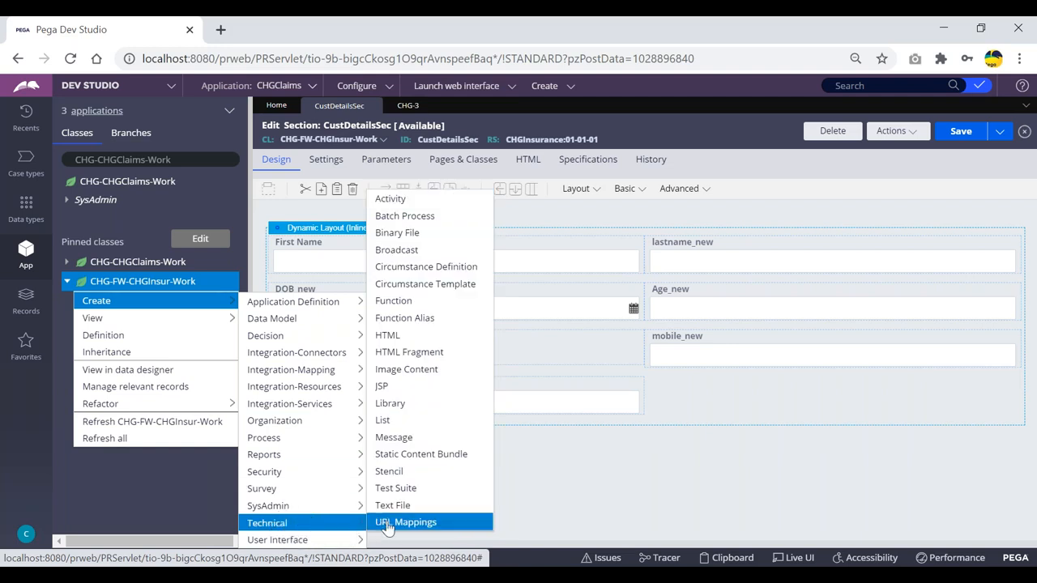
{"action": "left_click", "coordinate": [403, 235]}
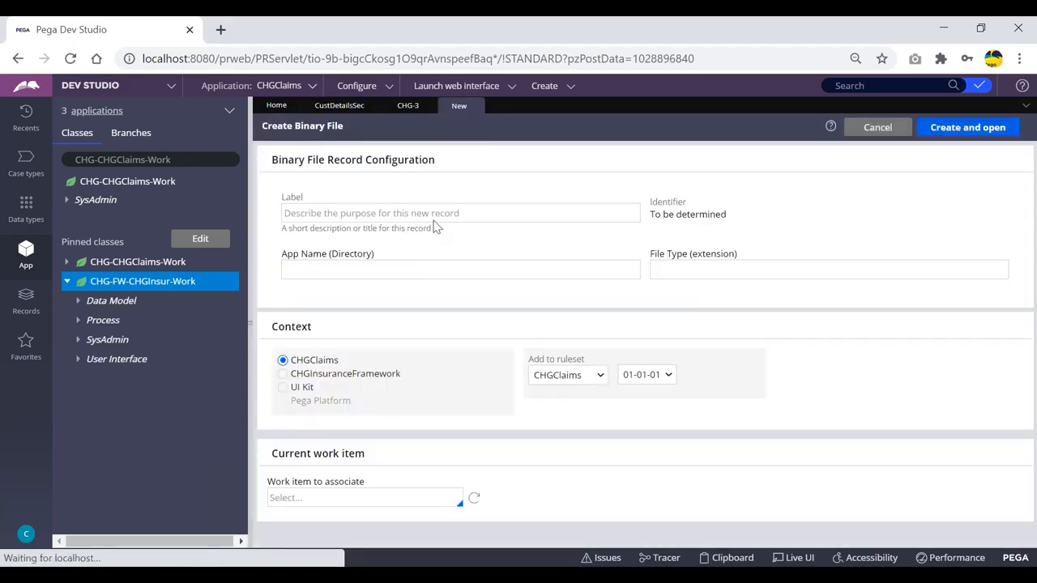
- Label the new binary file record CHGBanner and set its App Name (Directory) to CHG
{"action": "left_click", "coordinate": [356, 212]}
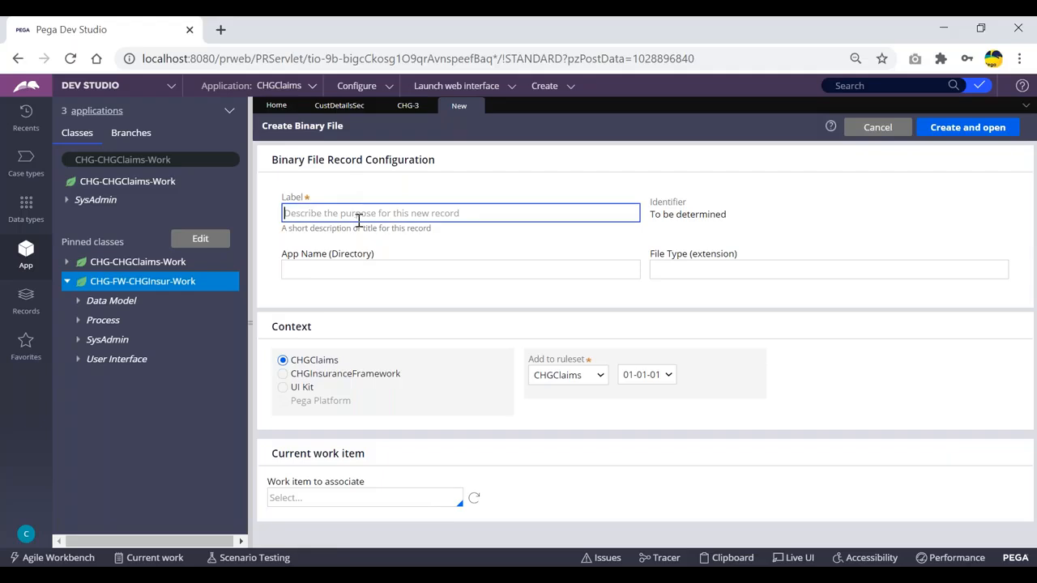
{"action": "type", "text": "CH"}
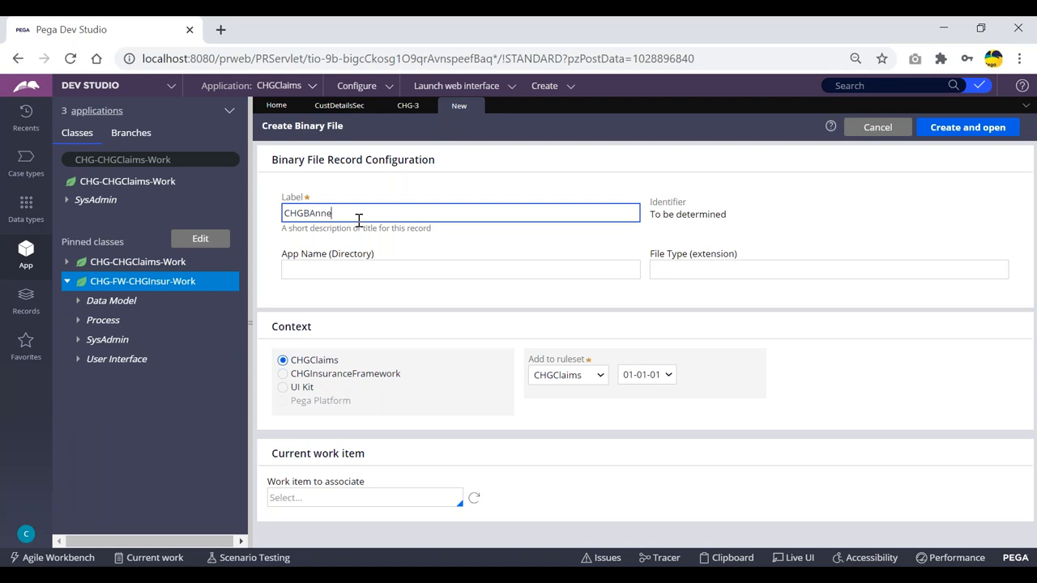
{"action": "type", "text": "GBanner"}
{"action": "left_click", "coordinate": [365, 267]}
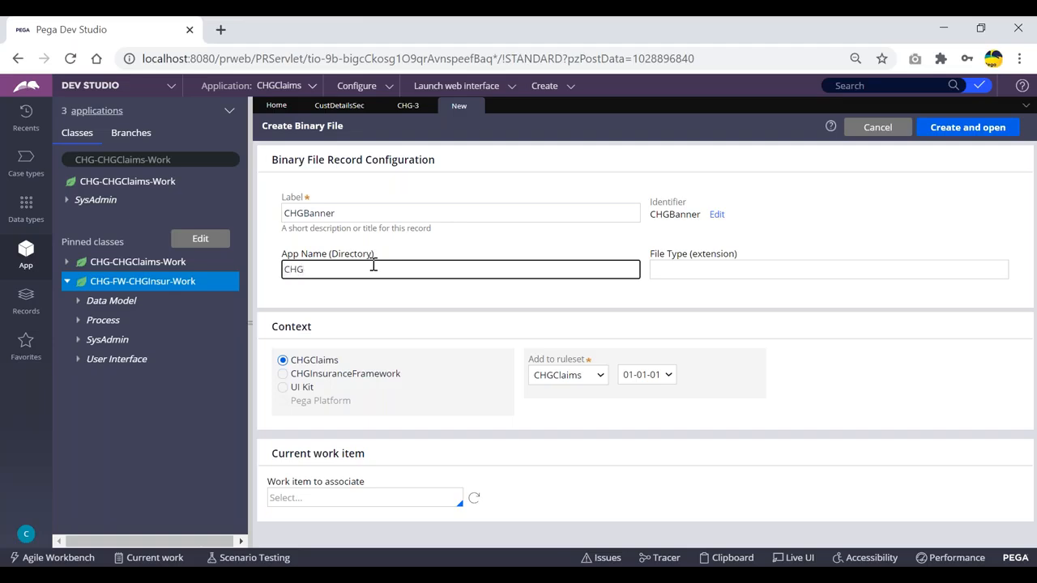
{"action": "left_click_drag", "start_coordinate": [283, 269], "coordinate": [309, 273]}
{"action": "left_click", "coordinate": [316, 271]}
{"action": "double_click", "coordinate": [297, 269]}
{"action": "left_click", "coordinate": [317, 268]}
{"action": "double_click", "coordinate": [351, 253]}
{"action": "left_click", "coordinate": [317, 268]}
{"action": "left_click_drag", "start_coordinate": [317, 268], "coordinate": [283, 270]}
{"action": "left_click", "coordinate": [323, 269]}
{"action": "double_click", "coordinate": [309, 269]}
{"action": "left_click", "coordinate": [324, 269]}
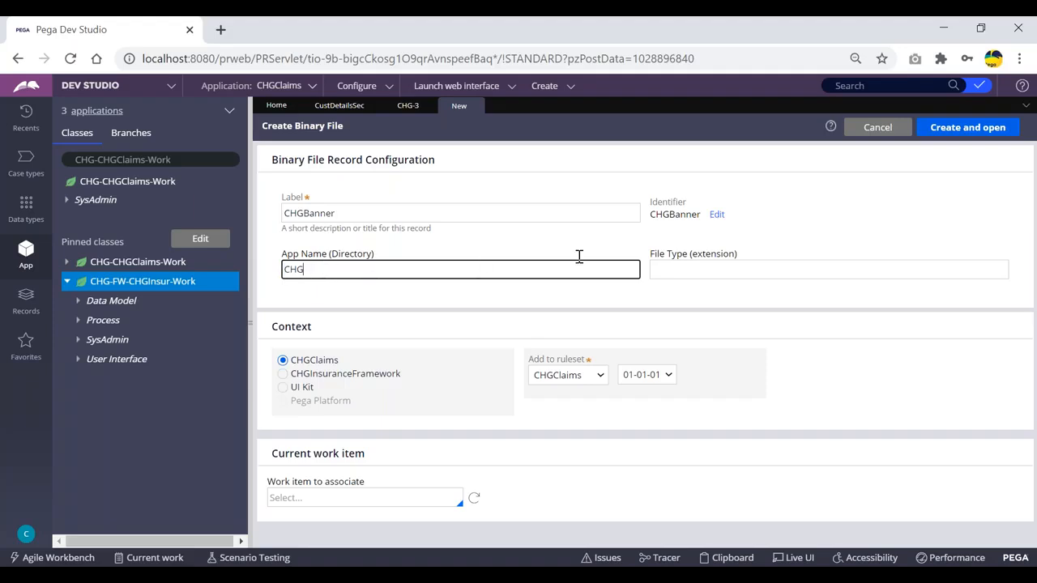
- Set the binary file's type to PNG and choose CHGInsuranceFramework as its context
{"action": "left_click", "coordinate": [679, 270]}
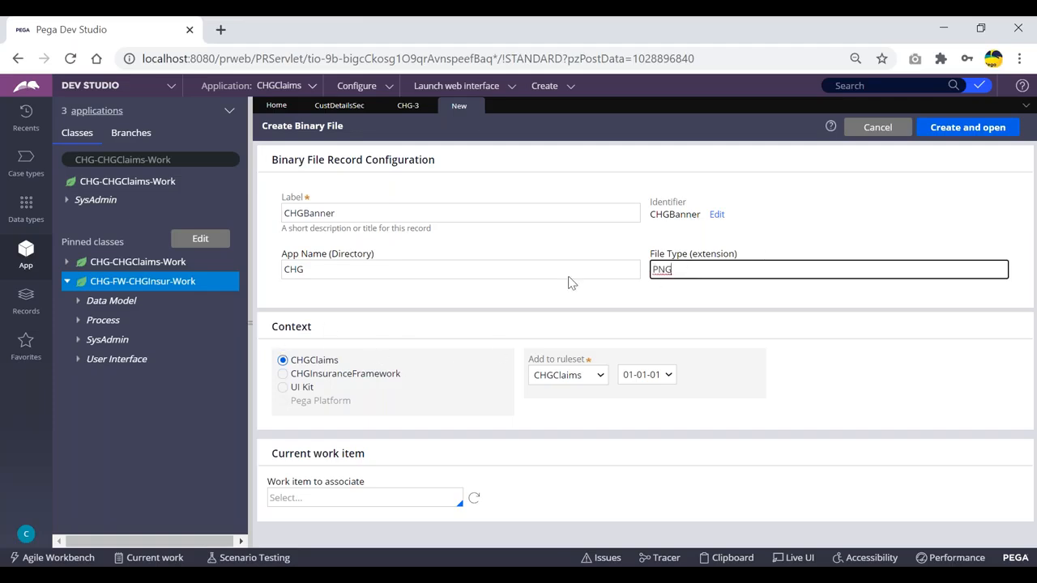
{"action": "left_click", "coordinate": [282, 374]}
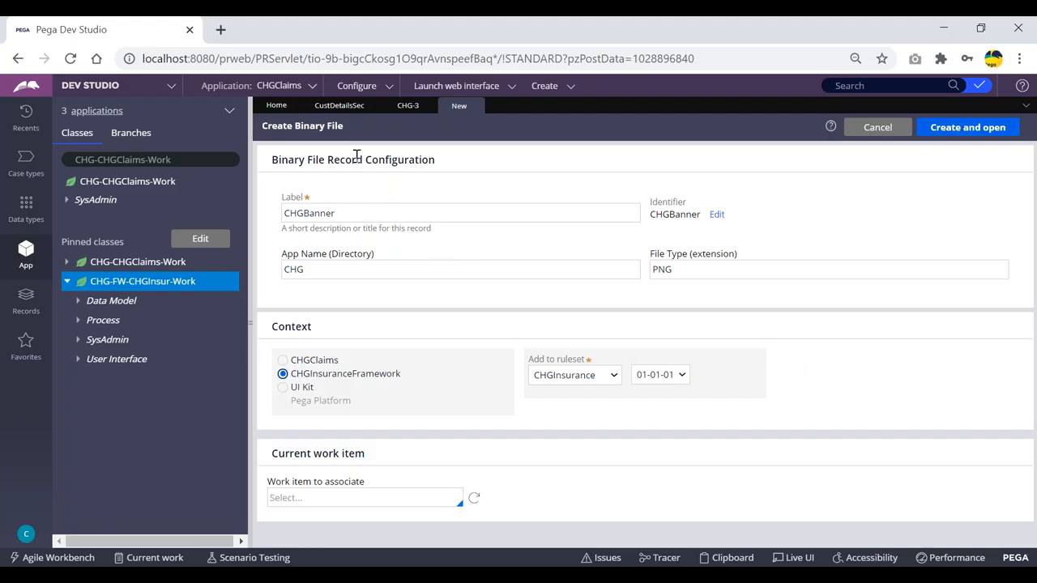
{"action": "double_click", "coordinate": [681, 268]}
{"action": "left_click", "coordinate": [680, 269]}
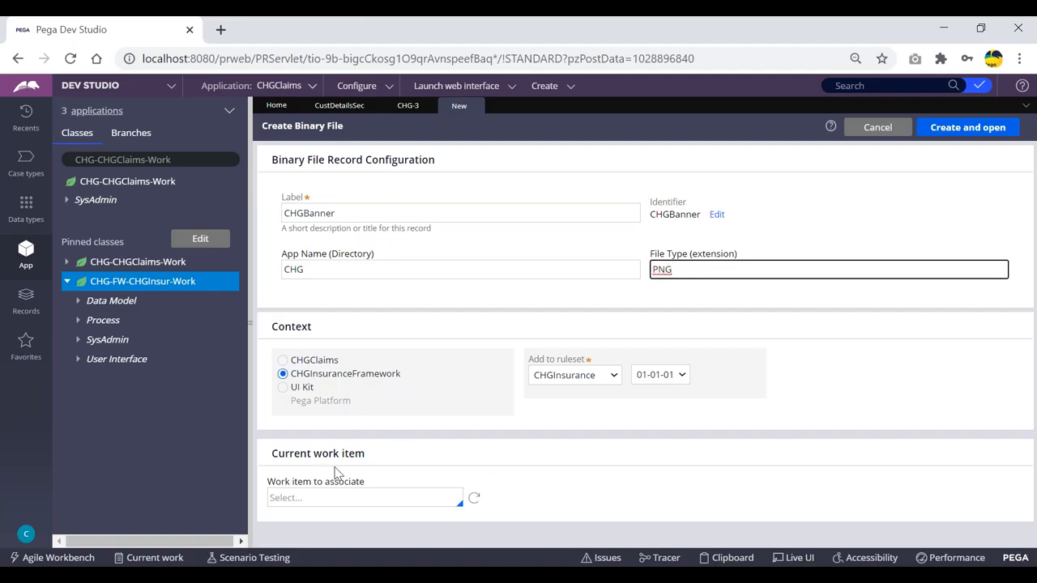
- Open This PC in File Explorer
{"action": "key", "text": "super"}
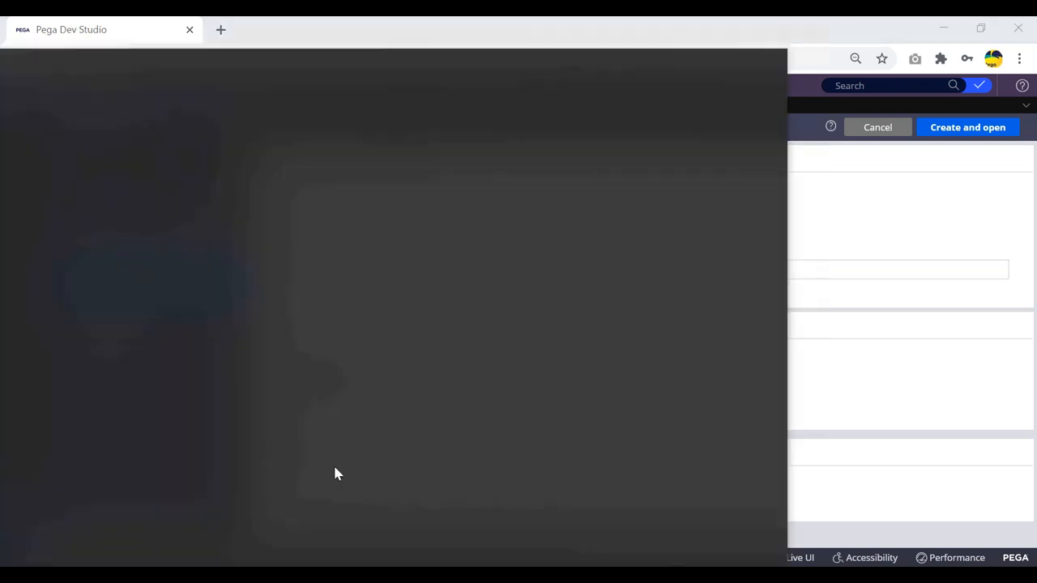
{"action": "type", "text": "this"}
{"action": "key", "text": "Return"}
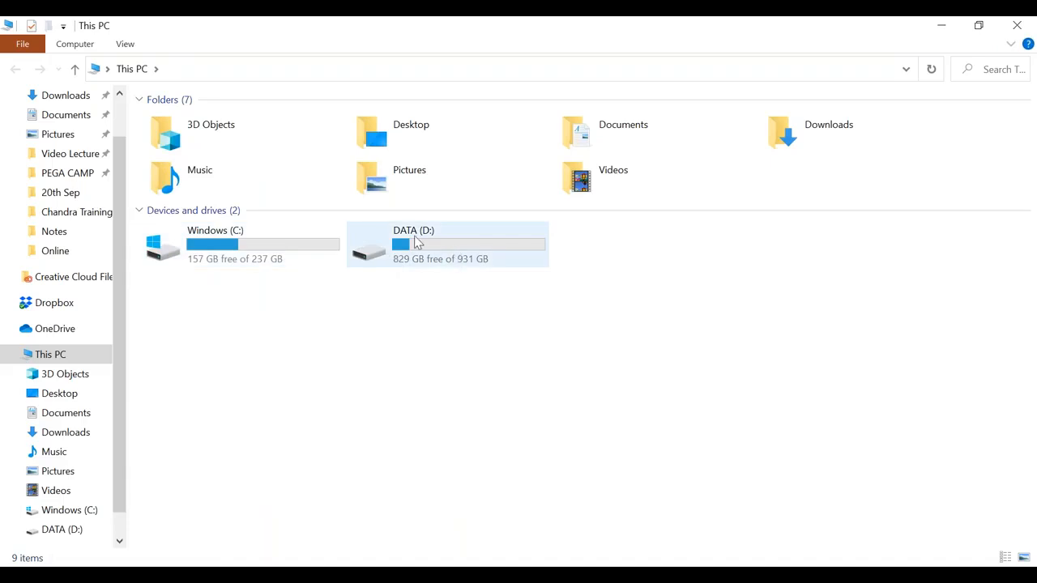
- Browse drive D to the trainings Images folder, locate the LifeInsurance picture, and switch back to Dev Studio
{"action": "double_click", "coordinate": [433, 257]}
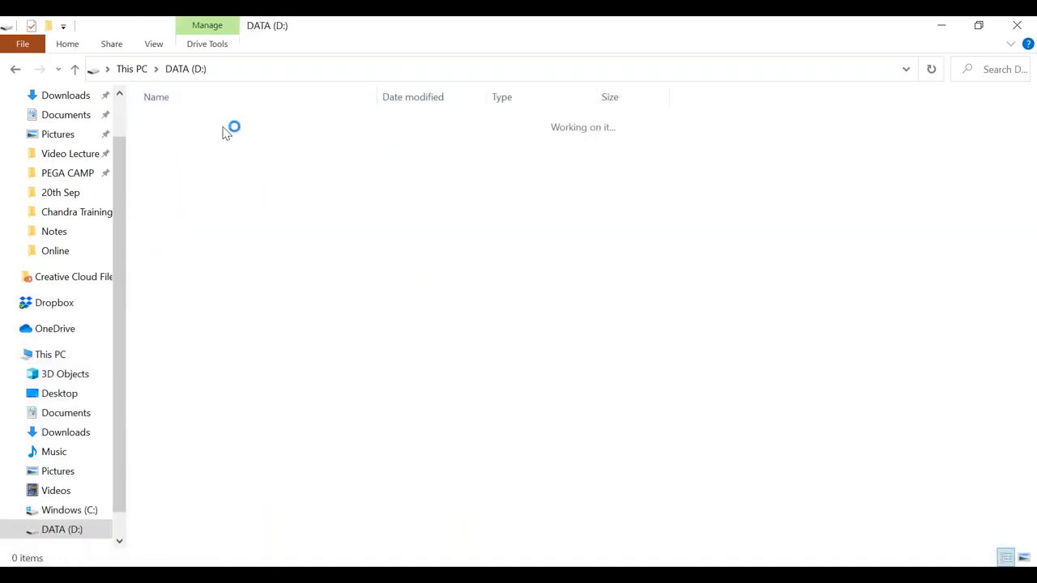
{"action": "double_click", "coordinate": [203, 125]}
{"action": "left_click", "coordinate": [204, 154]}
{"action": "double_click", "coordinate": [204, 157]}
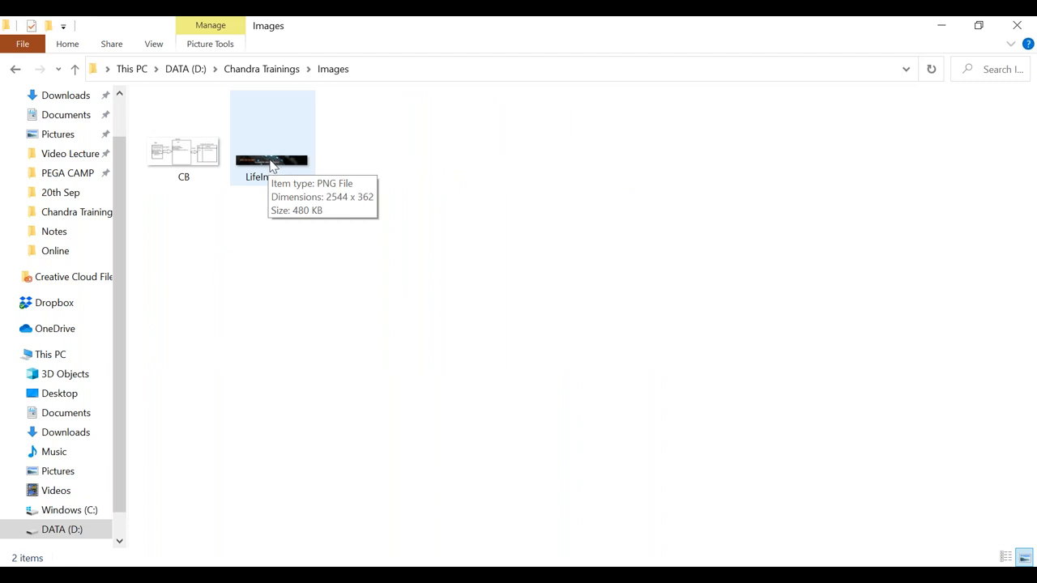
{"action": "left_click", "coordinate": [942, 26]}
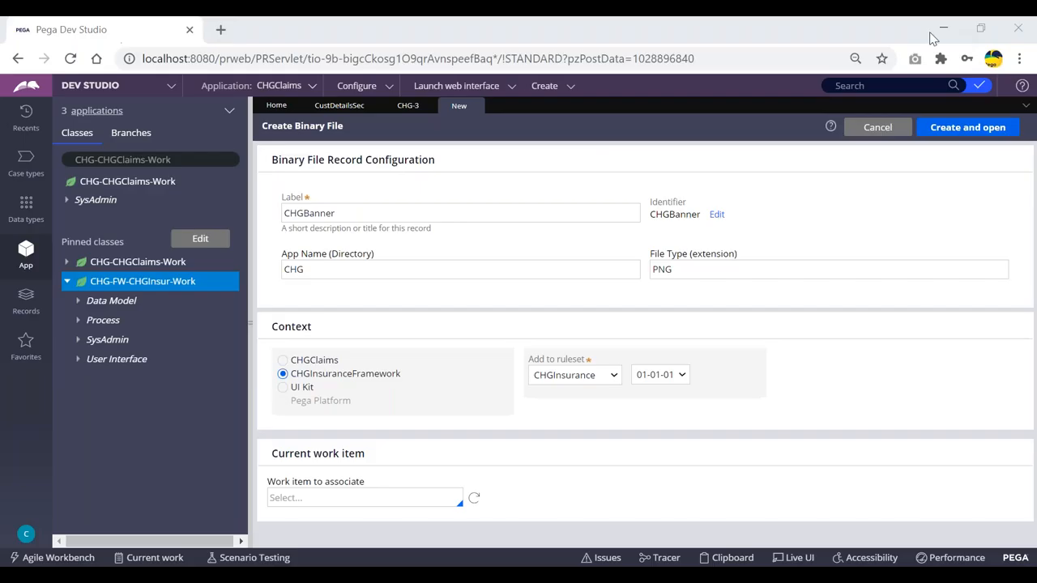
- Create and open the CHGBanner binary file record in the CHGInsuranceFramework context
{"action": "left_click_drag", "start_coordinate": [403, 375], "coordinate": [291, 376]}
{"action": "left_click", "coordinate": [431, 382]}
{"action": "left_click", "coordinate": [968, 130]}
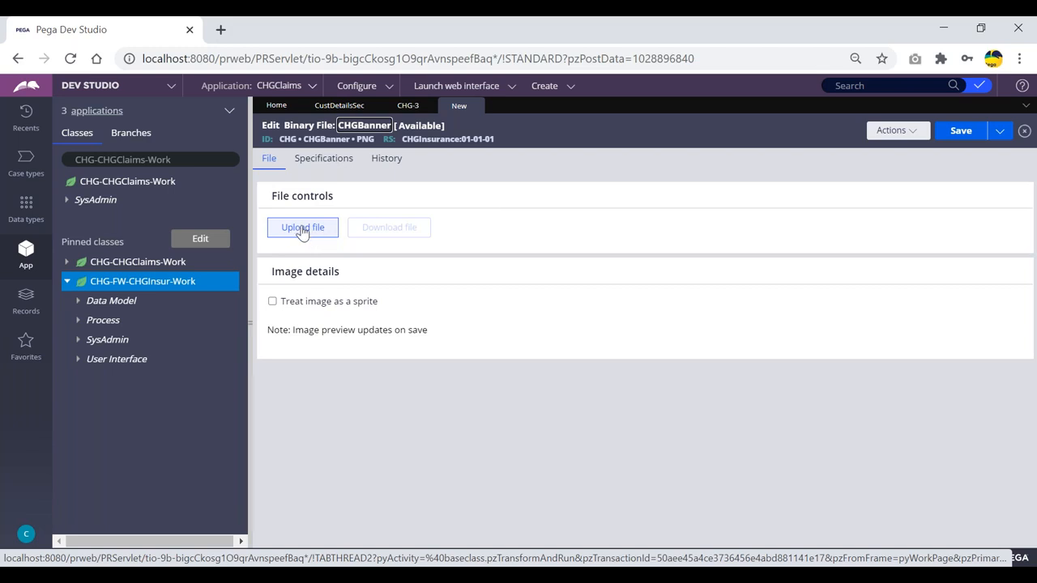
- Open the file upload for the CHGBanner rule and select LifeInsurance.png from the Images folder
{"action": "left_click", "coordinate": [302, 230]}
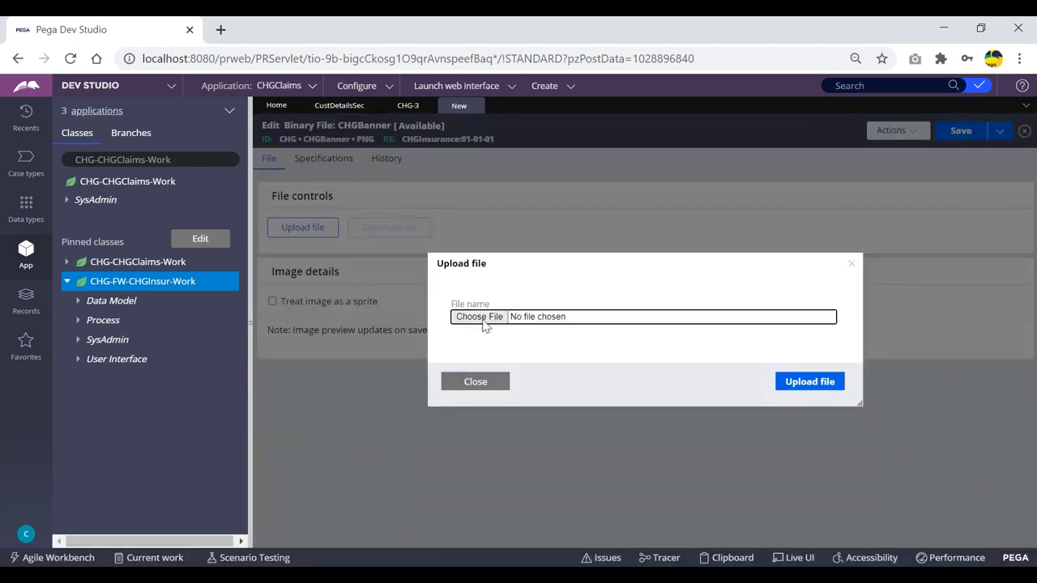
{"action": "left_click", "coordinate": [482, 315]}
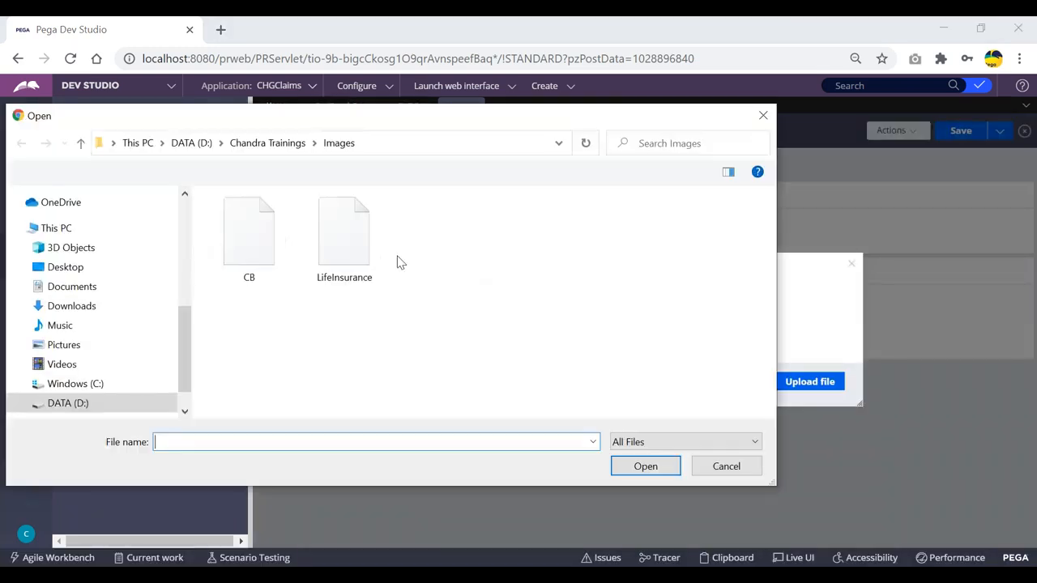
{"action": "left_click", "coordinate": [352, 250]}
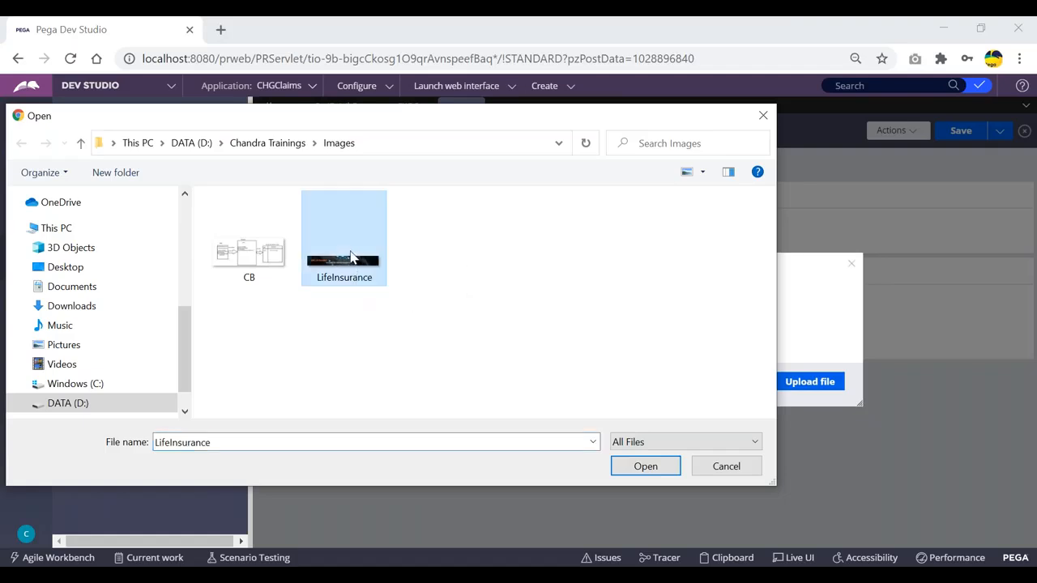
{"action": "left_click", "coordinate": [646, 467]}
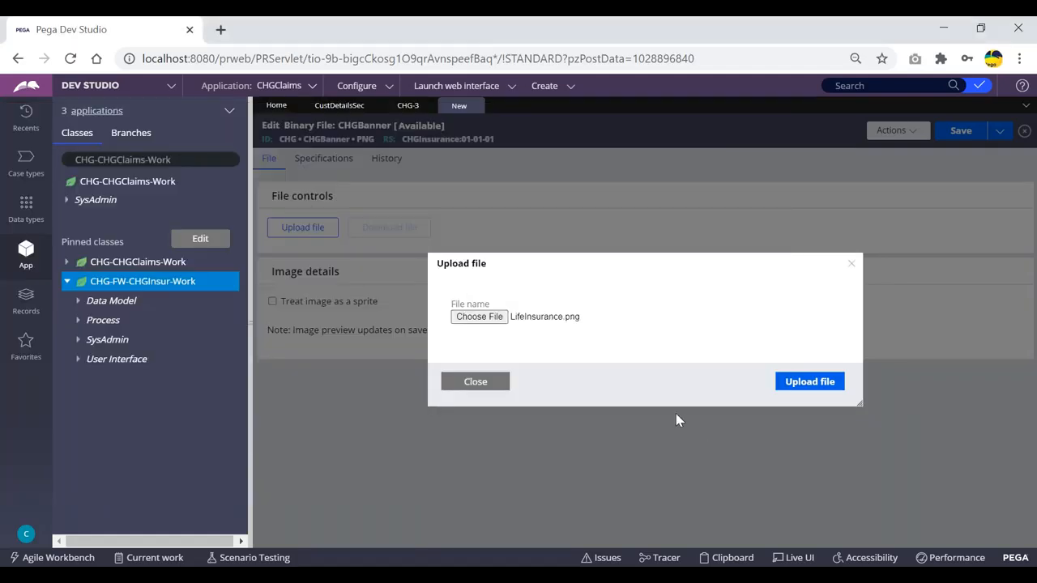
{"action": "left_click", "coordinate": [575, 318]}
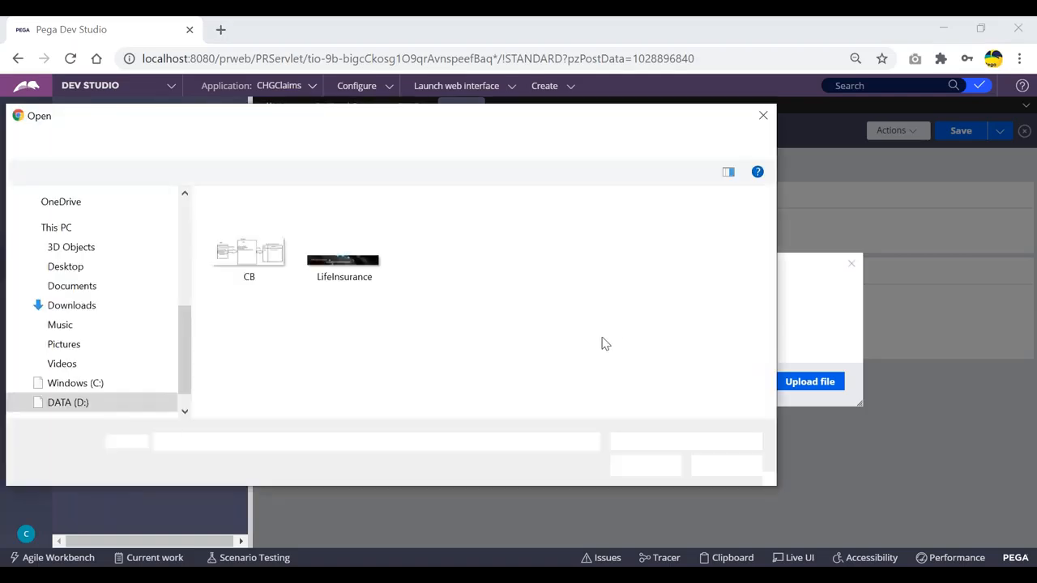
{"action": "left_click", "coordinate": [724, 463]}
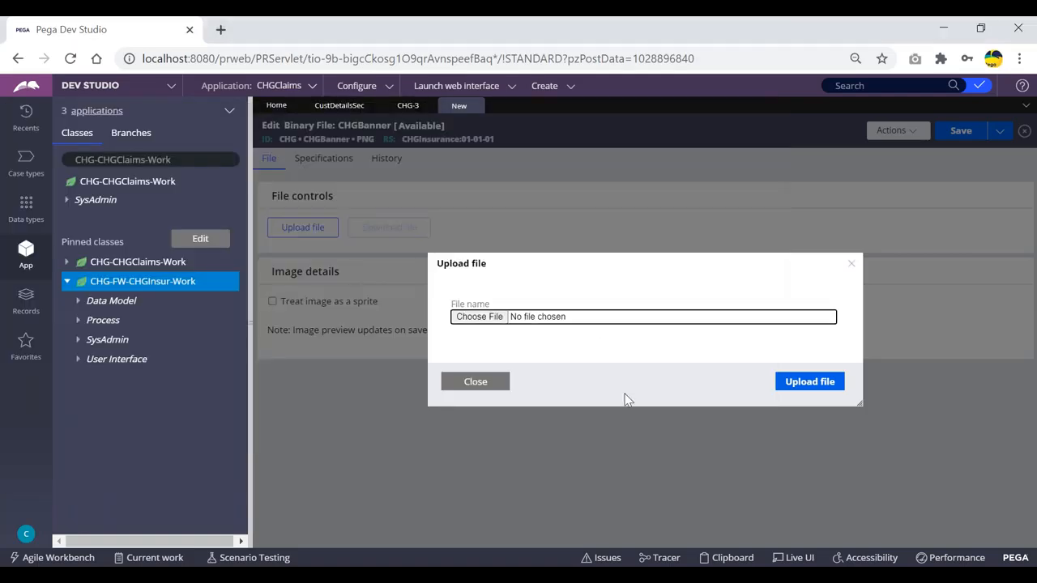
{"action": "left_click", "coordinate": [809, 384]}
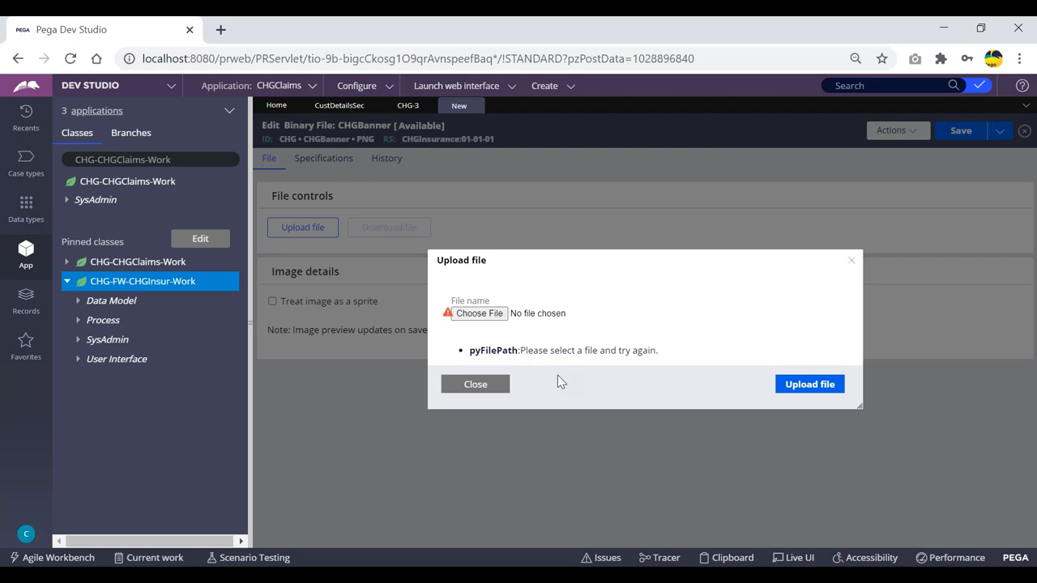
- Choose LifeInsurance.png again and upload it to the CHGBanner binary file rule
{"action": "left_click", "coordinate": [494, 314]}
{"action": "left_click", "coordinate": [359, 267]}
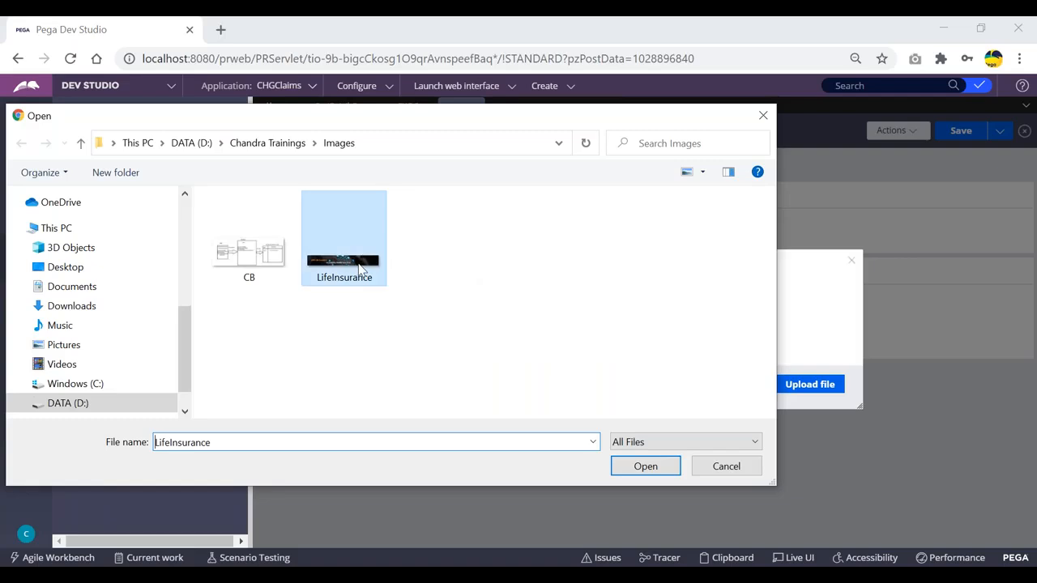
{"action": "left_click", "coordinate": [657, 465]}
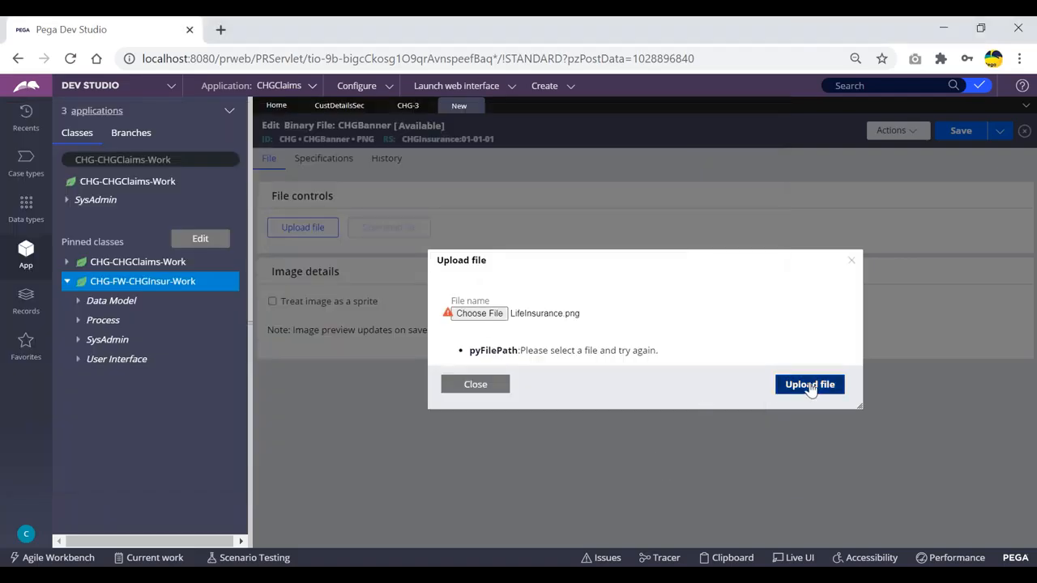
{"action": "left_click", "coordinate": [809, 386]}
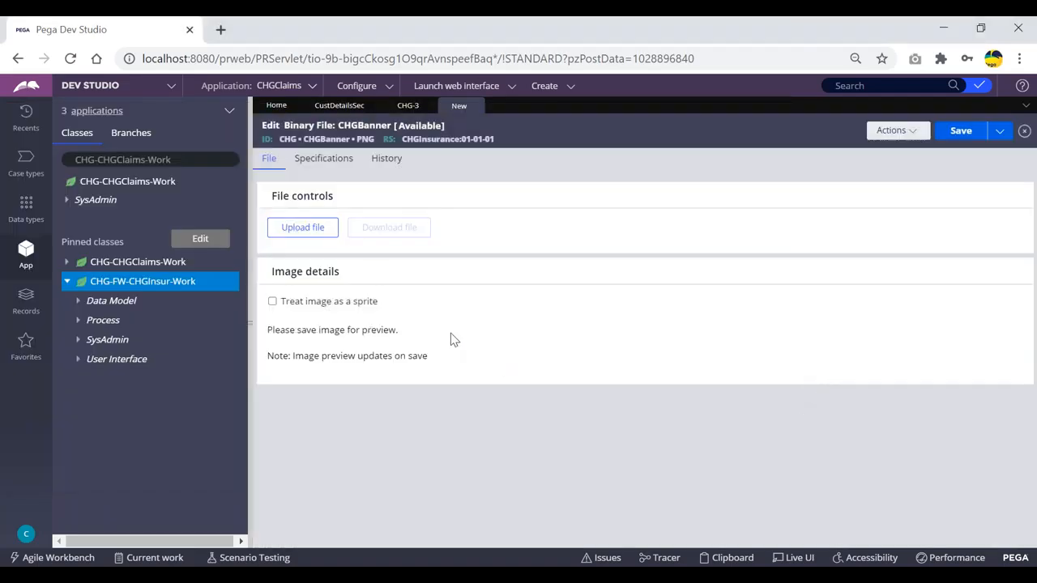
- Collapse the explorer pane, save the CHGBanner rule, and check the banner image preview across its full width
{"action": "left_click_drag", "start_coordinate": [269, 332], "coordinate": [432, 338]}
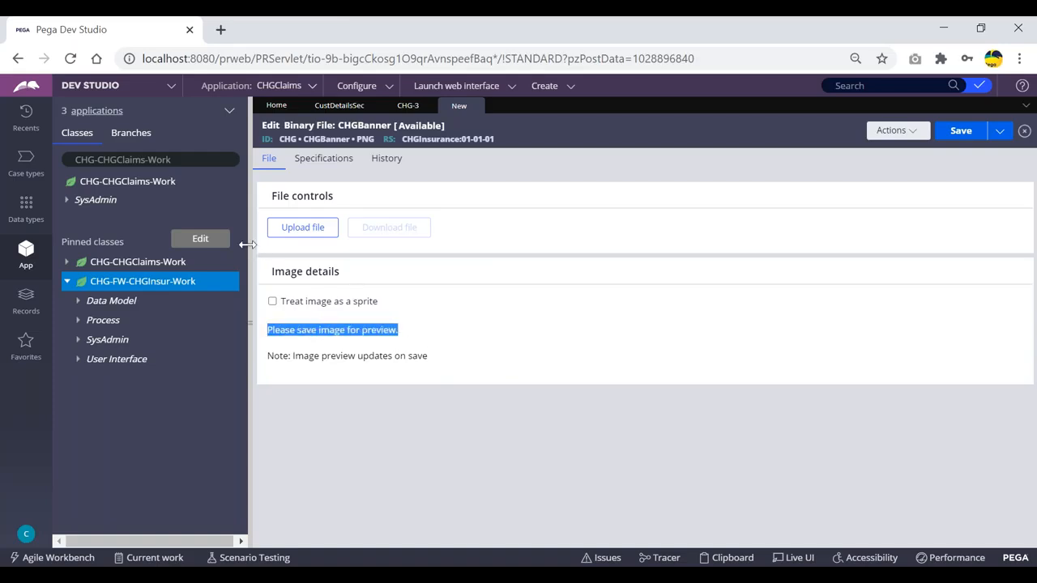
{"action": "left_click", "coordinate": [47, 243]}
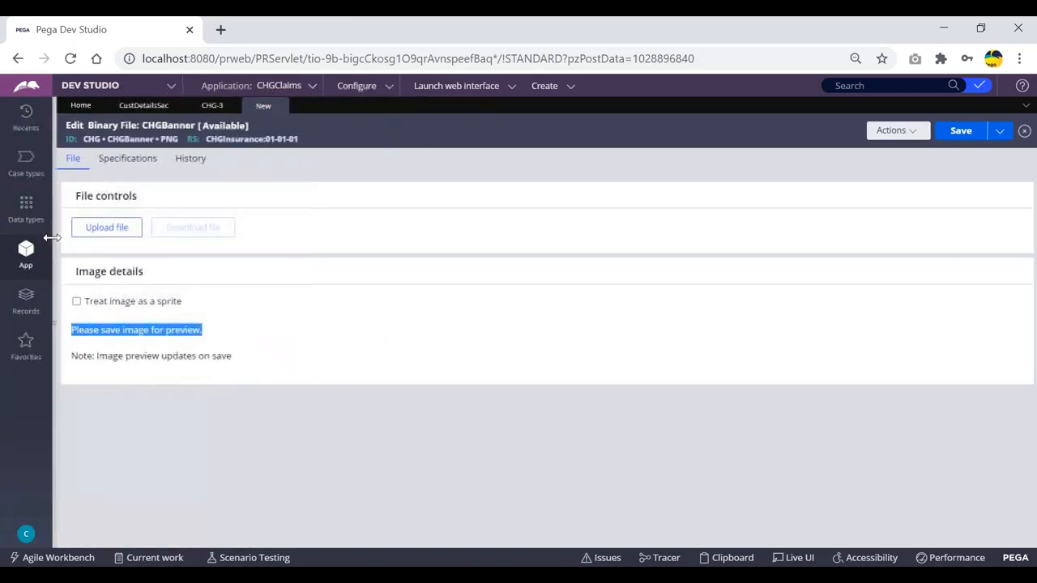
{"action": "left_click", "coordinate": [578, 226]}
{"action": "left_click", "coordinate": [961, 132]}
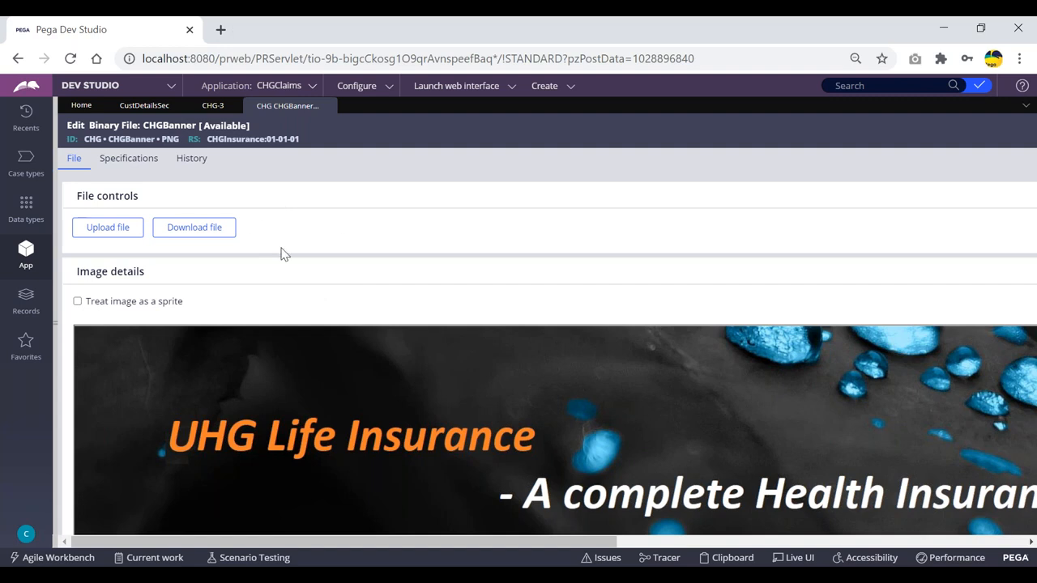
{"action": "left_click_drag", "start_coordinate": [530, 544], "coordinate": [940, 544]}
{"action": "left_click", "coordinate": [960, 131]}
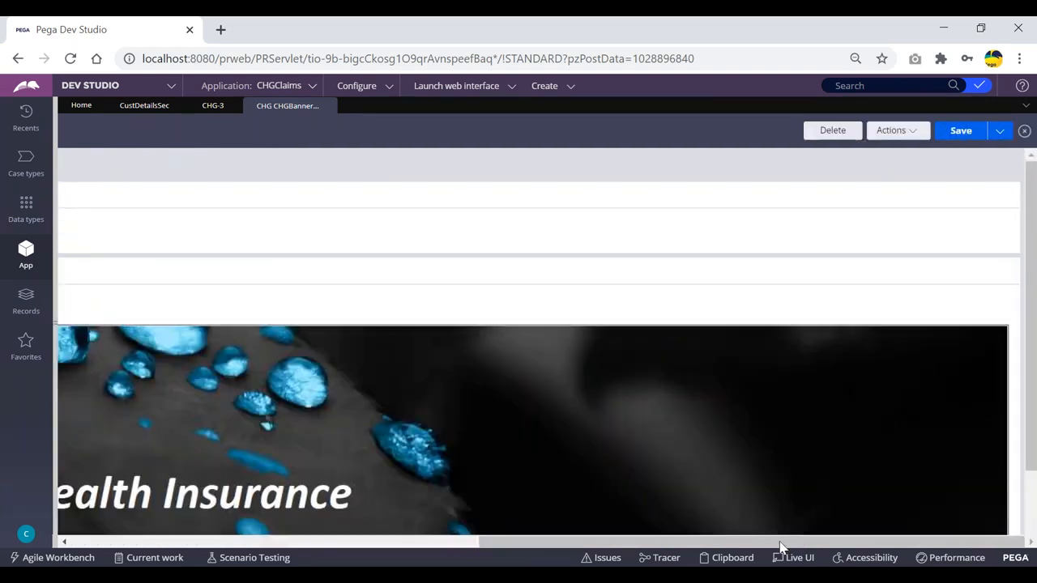
{"action": "left_click_drag", "start_coordinate": [778, 549], "coordinate": [246, 263]}
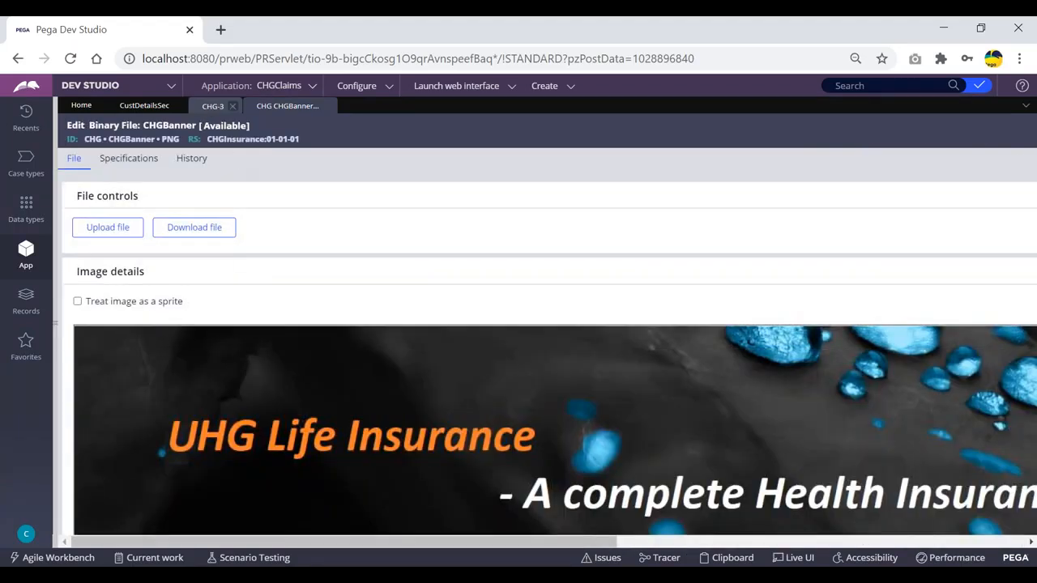
- Restore the explorer pane and refresh the CHG-FW-CHGInsur-Work class
{"action": "left_click_drag", "start_coordinate": [167, 149], "coordinate": [241, 160]}
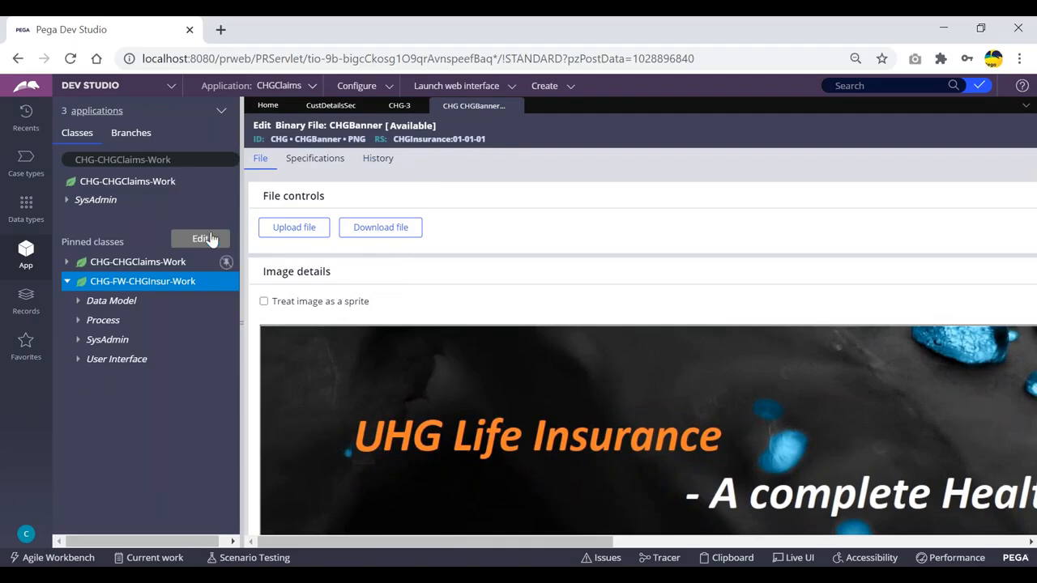
{"action": "left_click", "coordinate": [221, 113]}
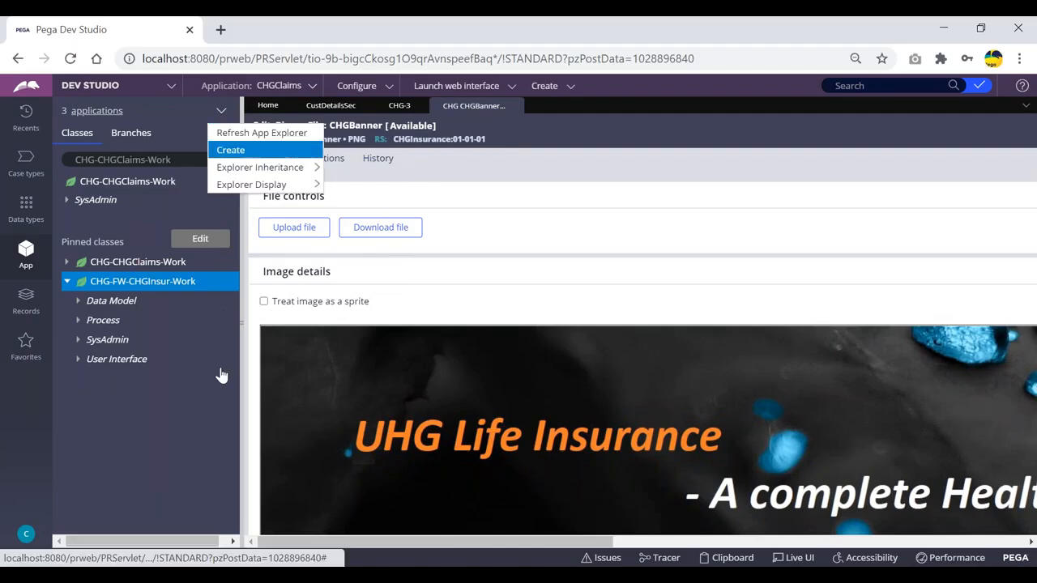
{"action": "left_click", "coordinate": [194, 402]}
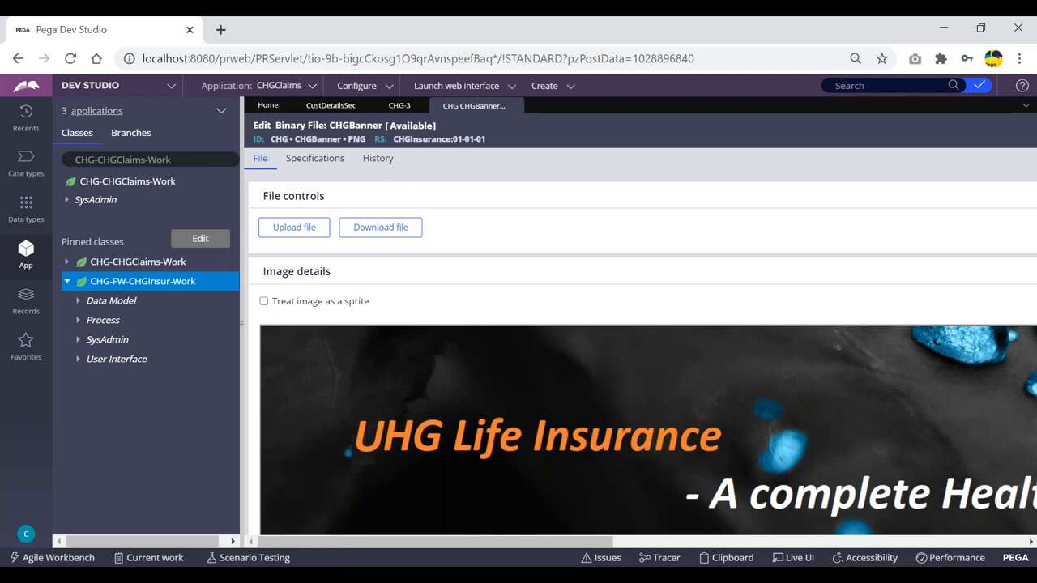
{"action": "right_click", "coordinate": [100, 289]}
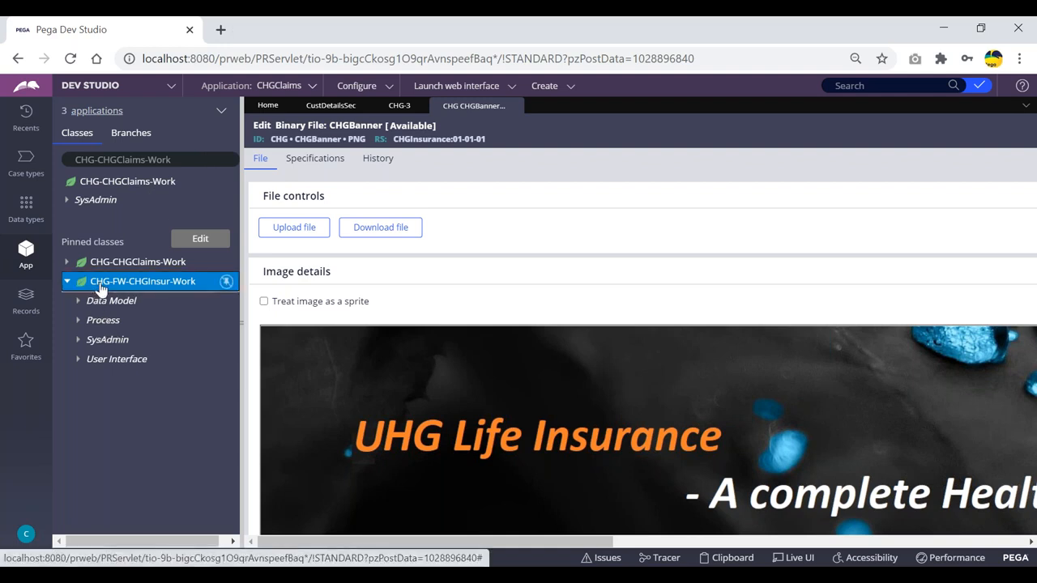
{"action": "right_click", "coordinate": [100, 290]}
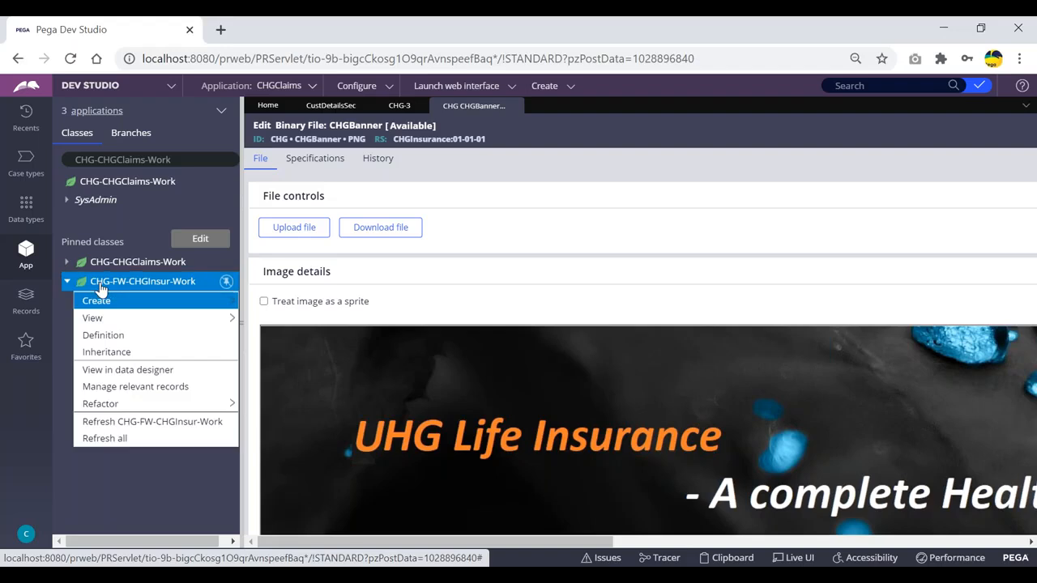
{"action": "left_click", "coordinate": [166, 429]}
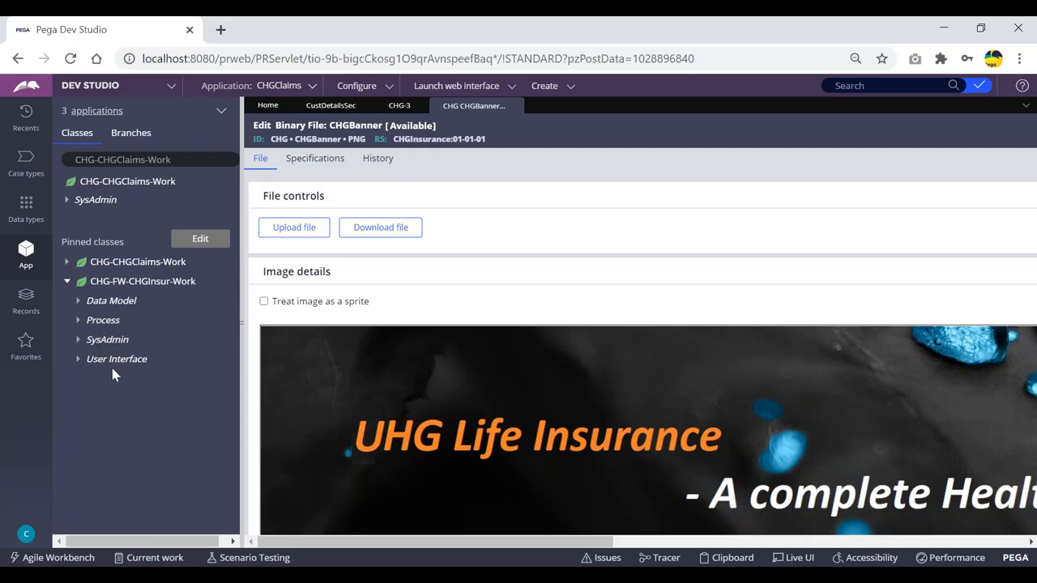
{"action": "right_click", "coordinate": [117, 289]}
{"action": "left_click", "coordinate": [116, 421]}
- Refresh the App Explorer and reload the rule categories under CHG-FW-CHGInsur-Work
{"action": "left_click", "coordinate": [223, 111]}
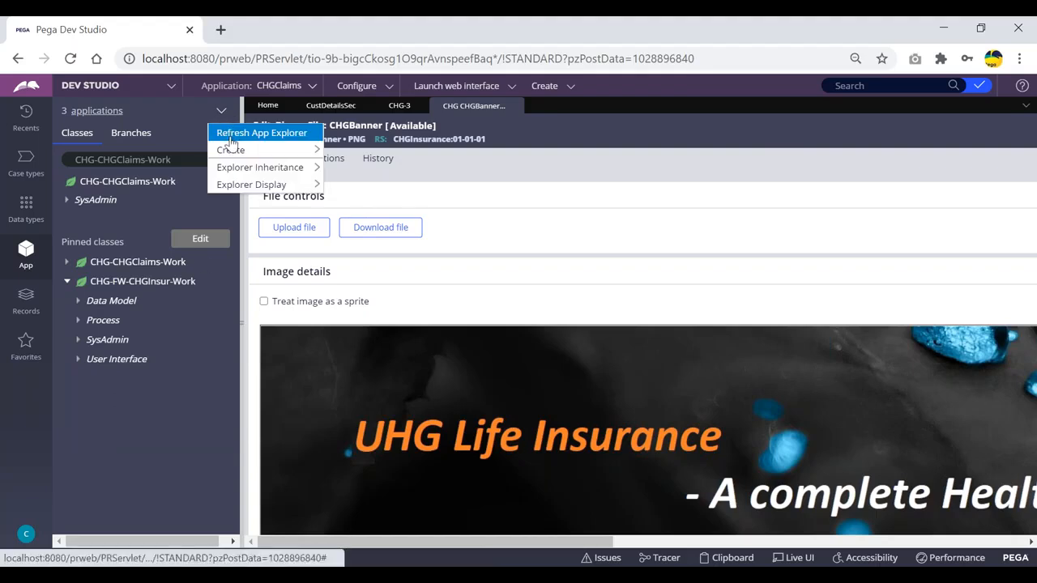
{"action": "left_click", "coordinate": [233, 136]}
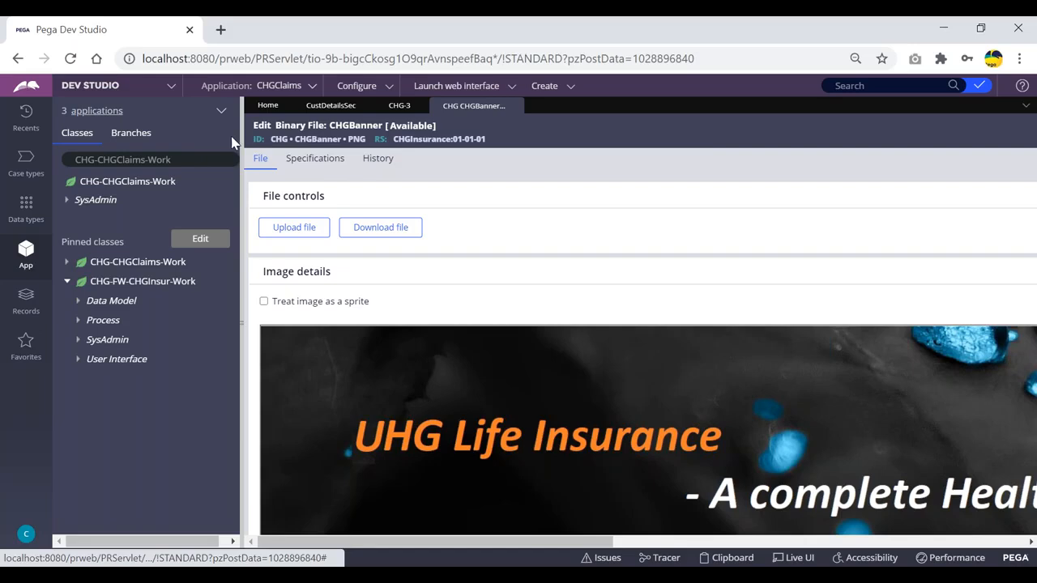
{"action": "left_click", "coordinate": [66, 281]}
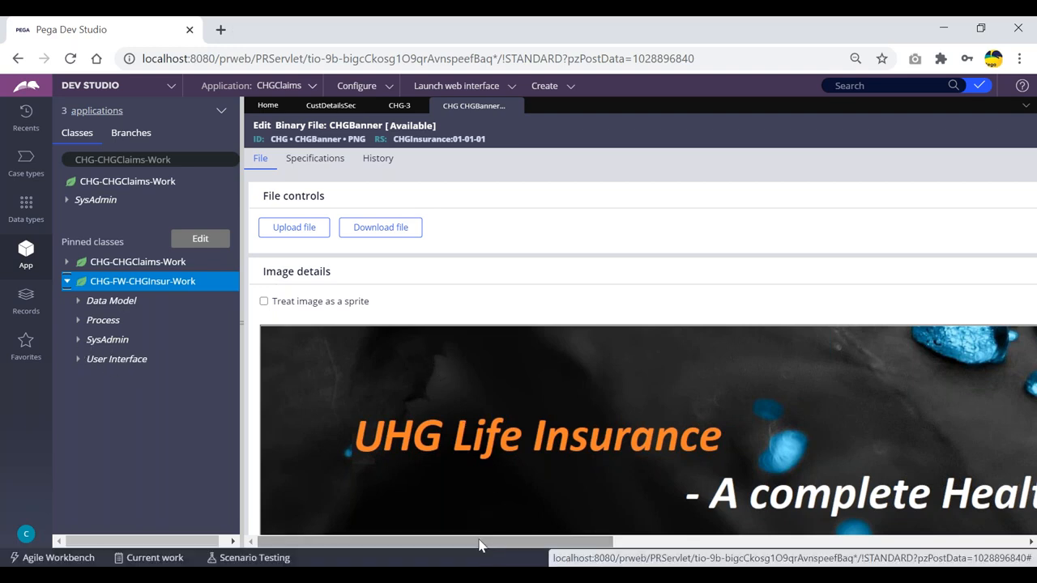
- Save the CHGBanner rule again, refresh the App Explorer once more, and recheck the CHG-FW-CHGInsur-Work class
{"action": "left_click_drag", "start_coordinate": [481, 542], "coordinate": [864, 504]}
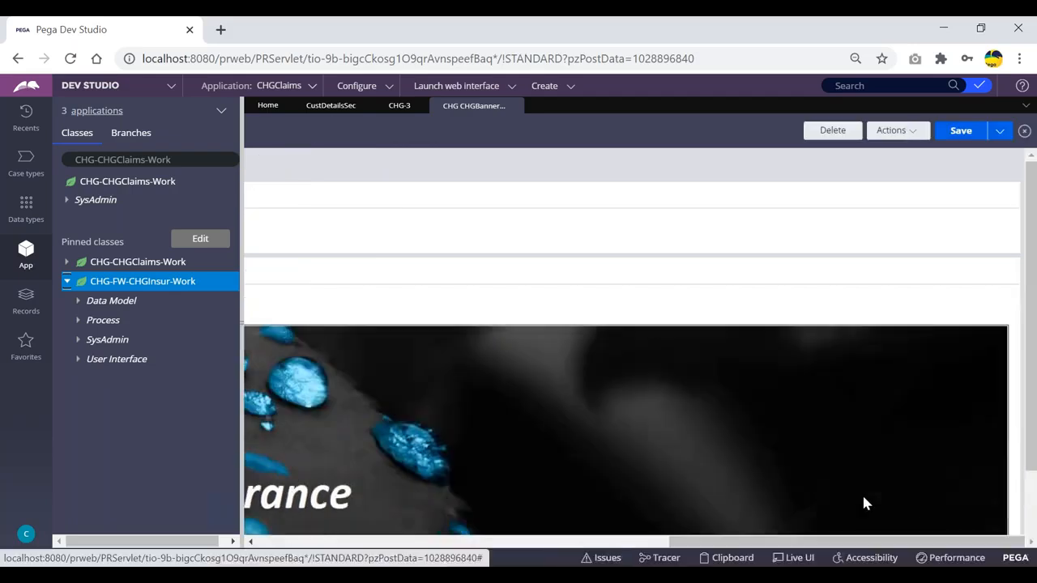
{"action": "left_click", "coordinate": [957, 133]}
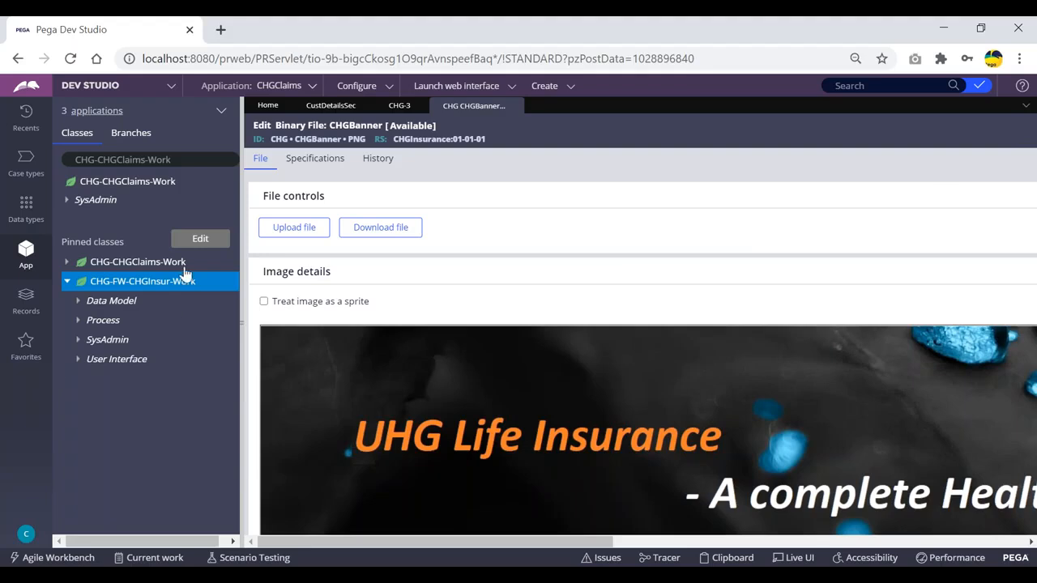
{"action": "left_click", "coordinate": [221, 113]}
{"action": "left_click", "coordinate": [233, 135]}
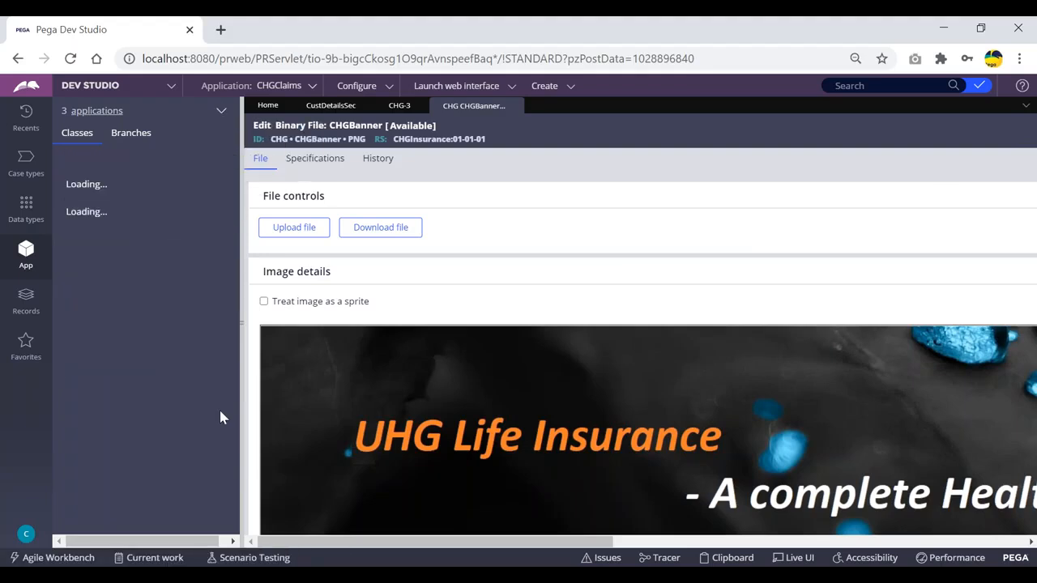
{"action": "left_click", "coordinate": [85, 283]}
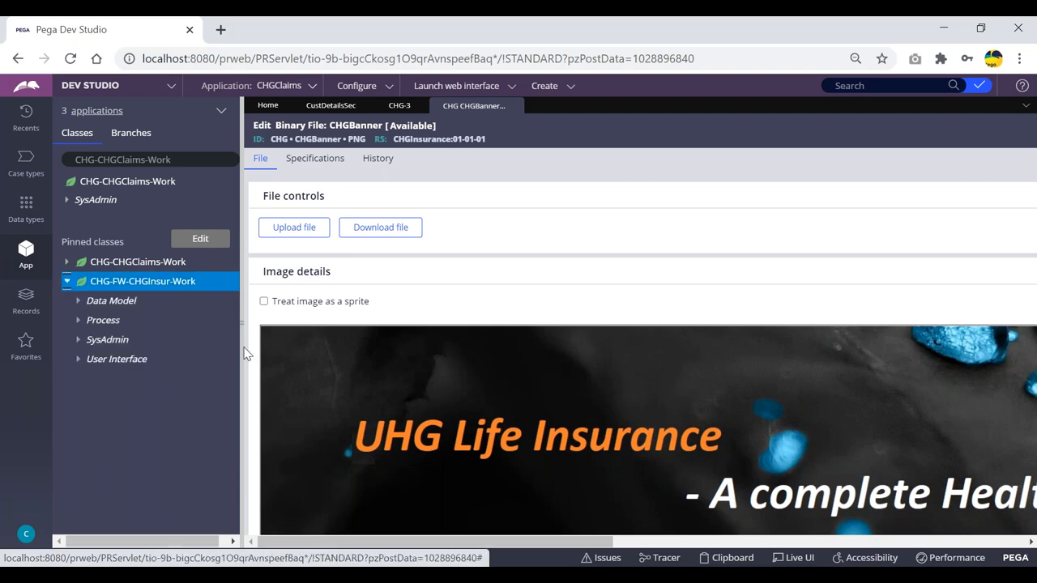
- Add a default dynamic layout above the inline grid double layout in the CustDetailsSec section
{"action": "left_click", "coordinate": [396, 107]}
{"action": "left_click", "coordinate": [323, 107]}
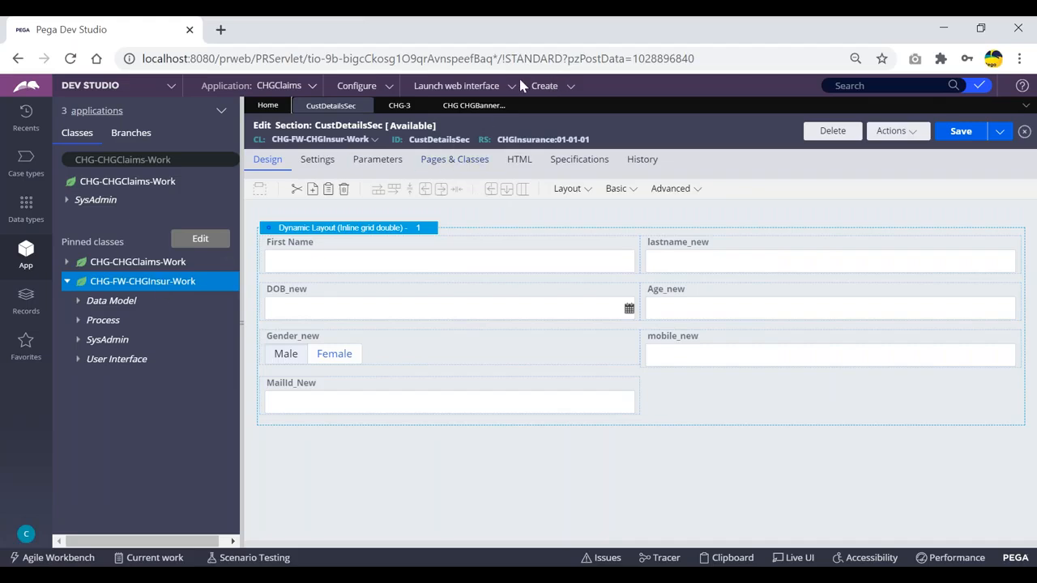
{"action": "left_click", "coordinate": [478, 105]}
{"action": "left_click", "coordinate": [347, 107]}
{"action": "left_click", "coordinate": [634, 191]}
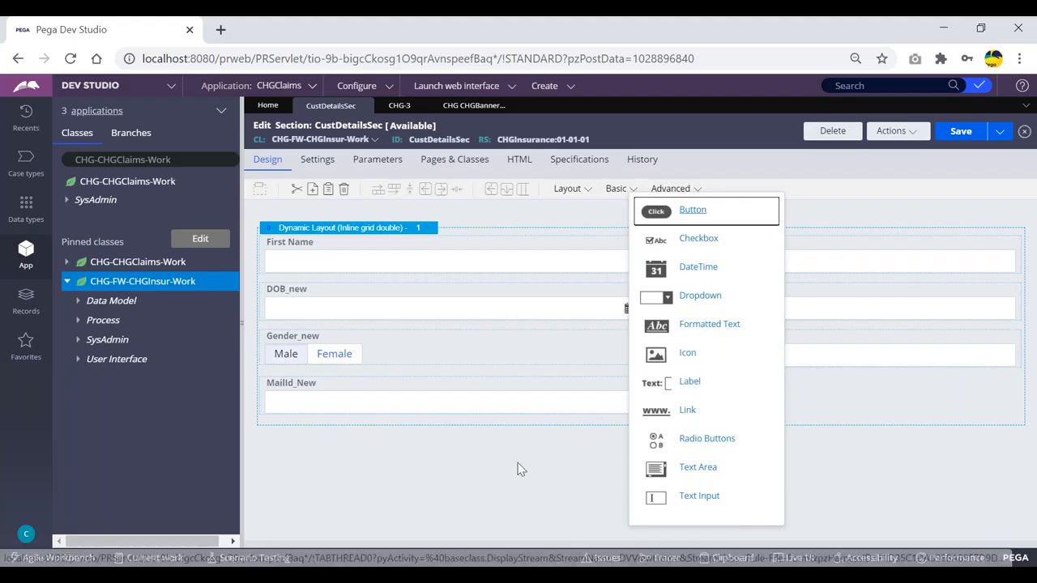
{"action": "left_click", "coordinate": [588, 191]}
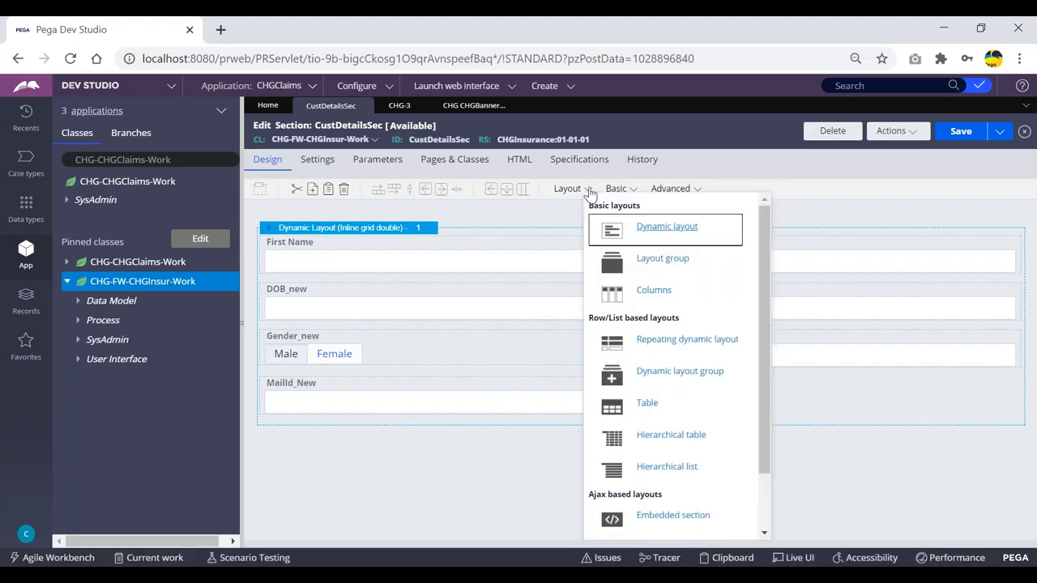
{"action": "left_click_drag", "start_coordinate": [610, 233], "coordinate": [558, 221]}
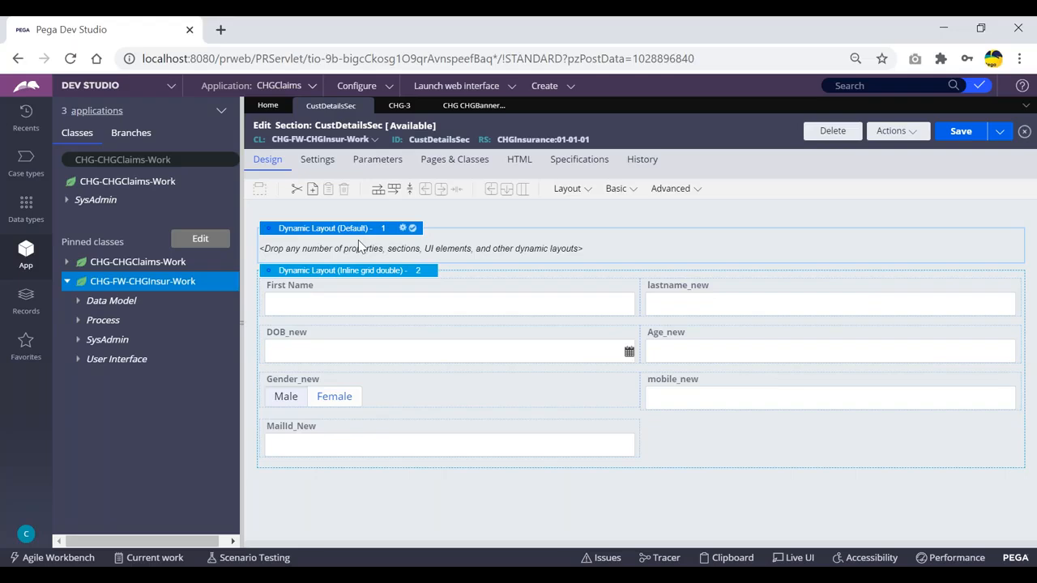
- Place an Icon control in the new default dynamic layout and set its icon source to Image
{"action": "left_click", "coordinate": [633, 193]}
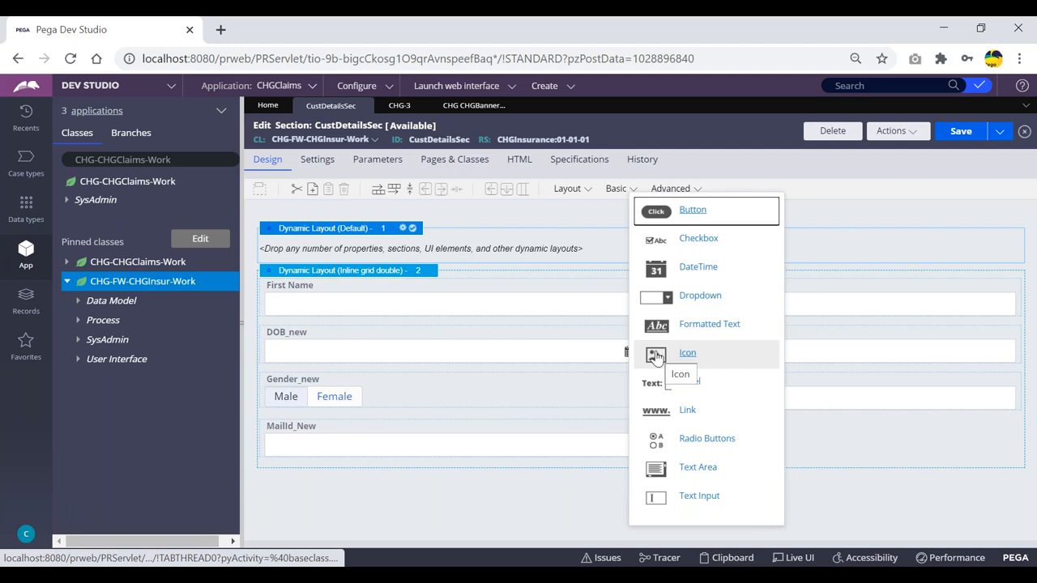
{"action": "left_click_drag", "start_coordinate": [657, 356], "coordinate": [508, 248]}
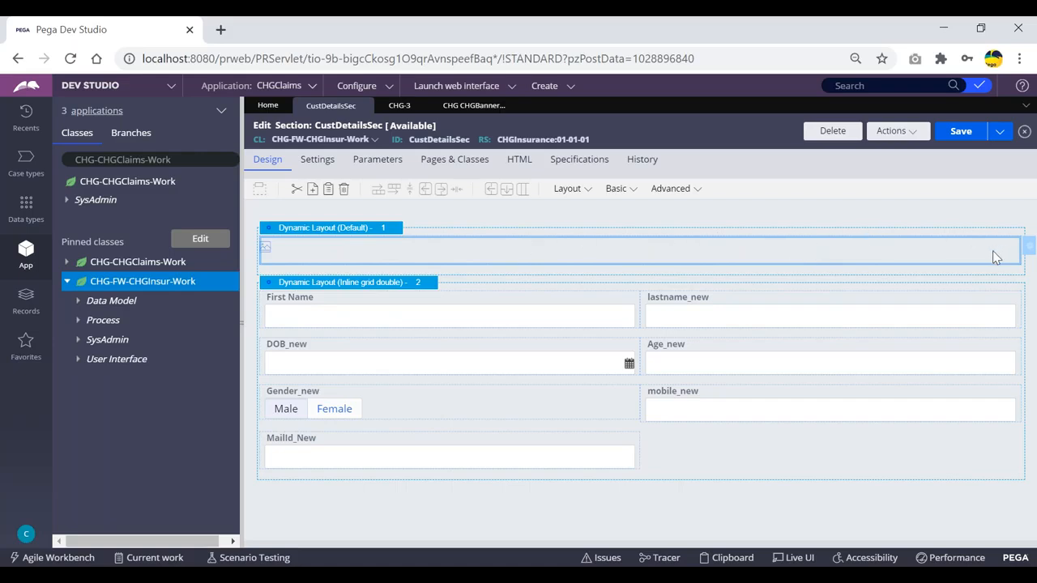
{"action": "double_click", "coordinate": [728, 243]}
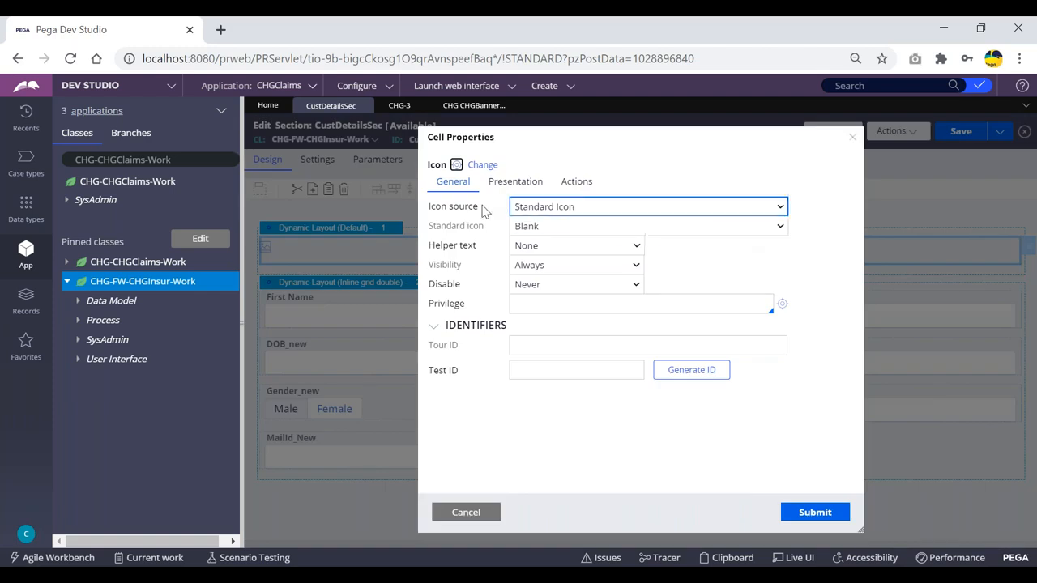
{"action": "left_click", "coordinate": [606, 208]}
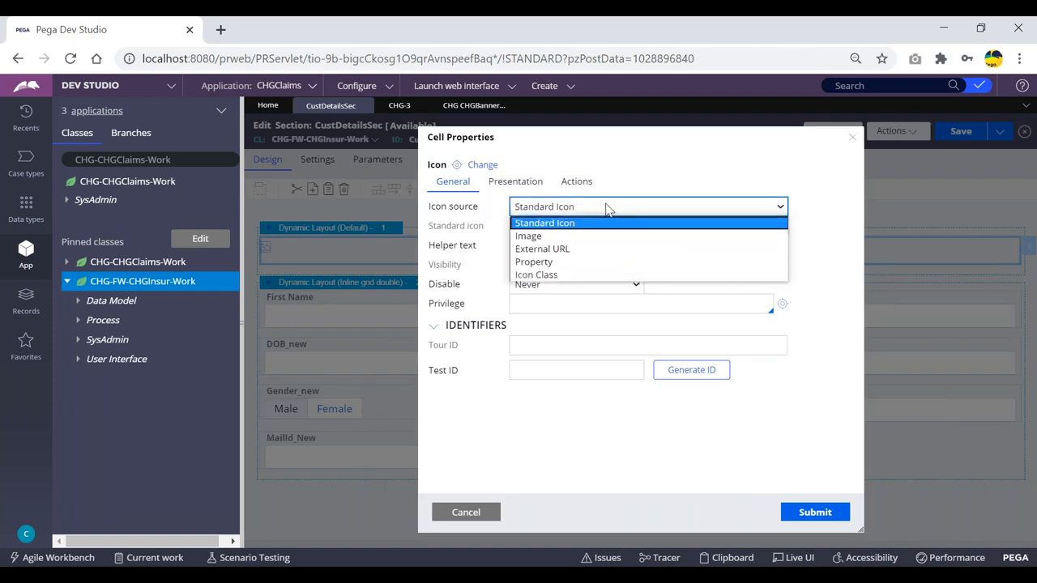
{"action": "left_click", "coordinate": [535, 237]}
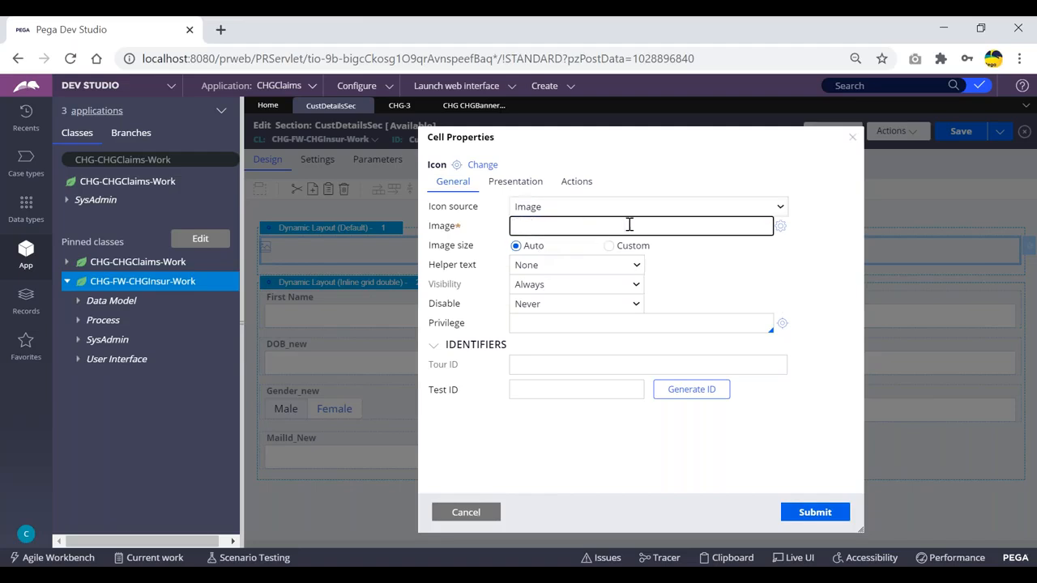
- Search the image catalog for CHG, assign CHG/CHGBanner.PNG as the icon's image, and submit the cell properties
{"action": "left_click", "coordinate": [780, 227]}
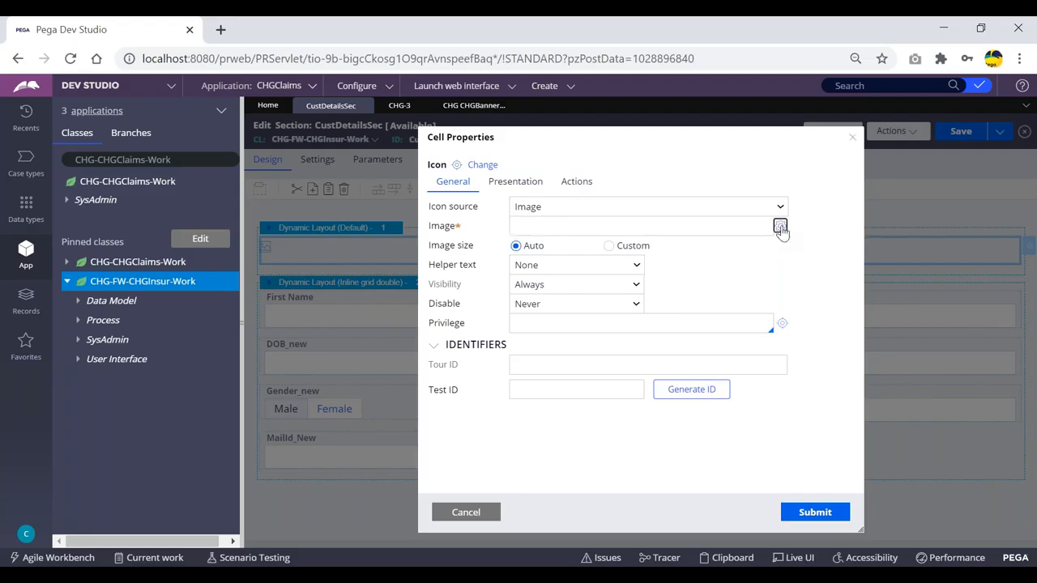
{"action": "left_click", "coordinate": [391, 163]}
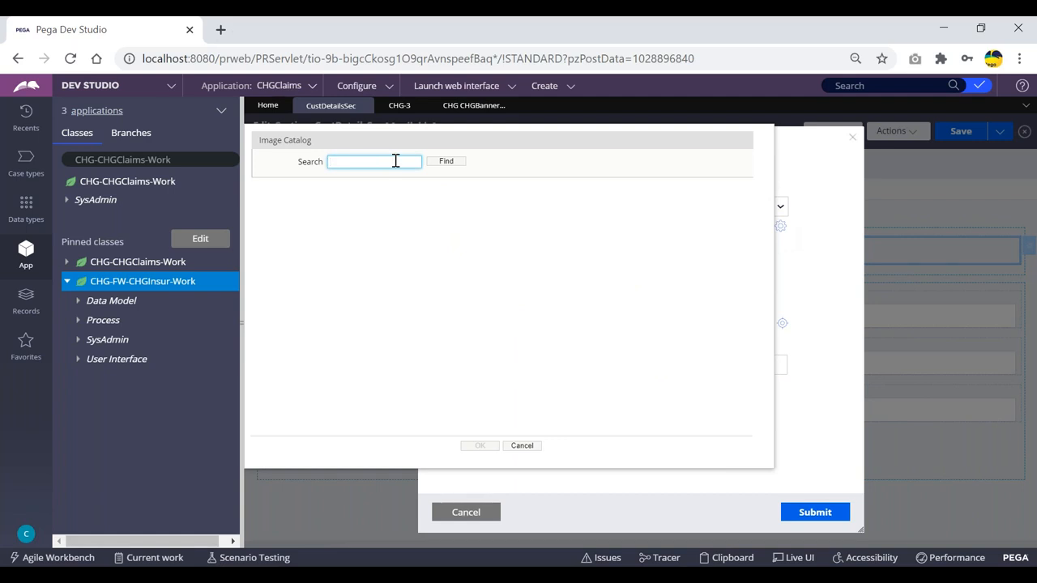
{"action": "left_click", "coordinate": [445, 161]}
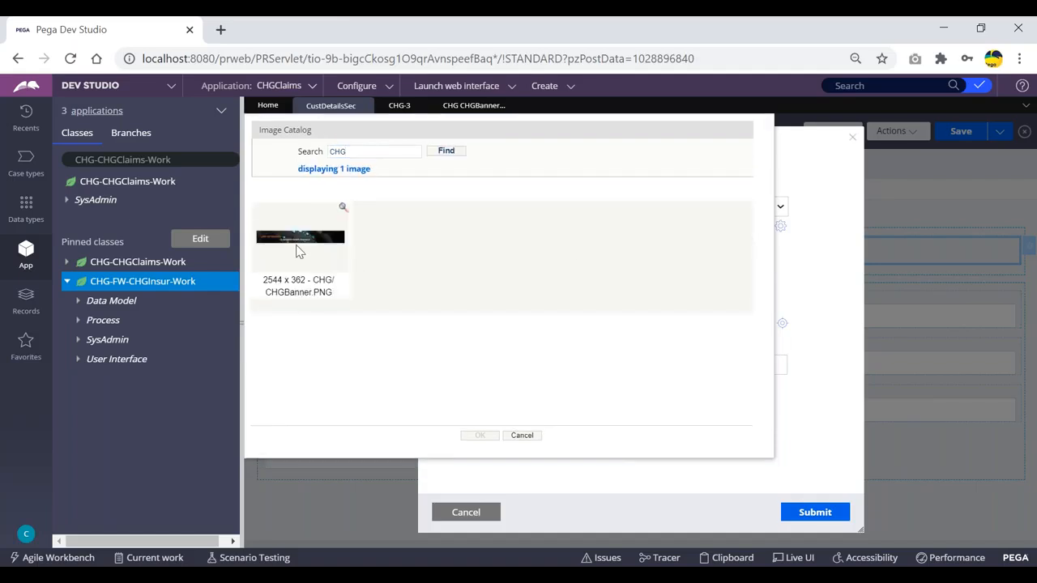
{"action": "left_click", "coordinate": [297, 249]}
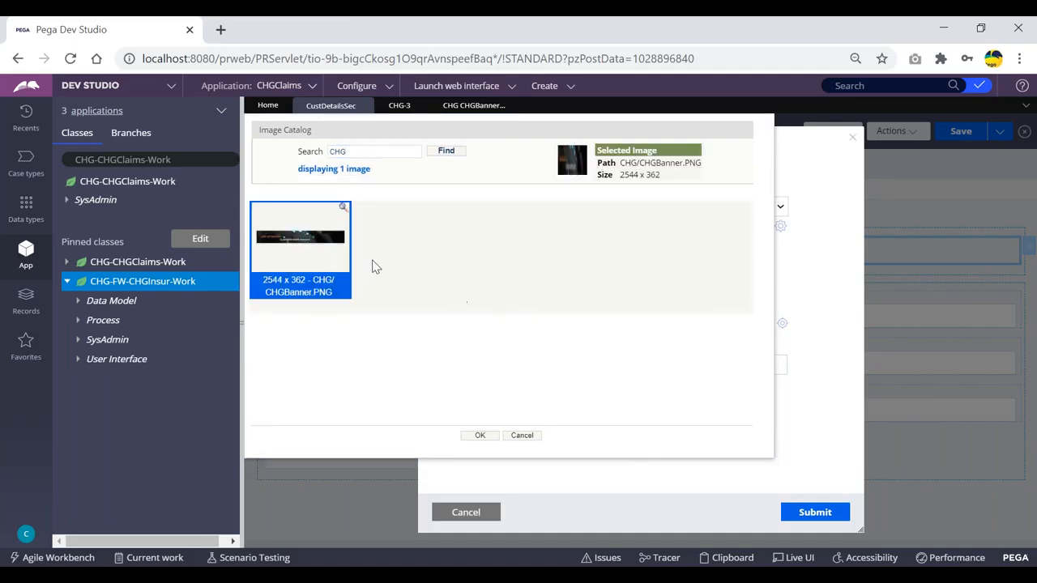
{"action": "left_click", "coordinate": [479, 437]}
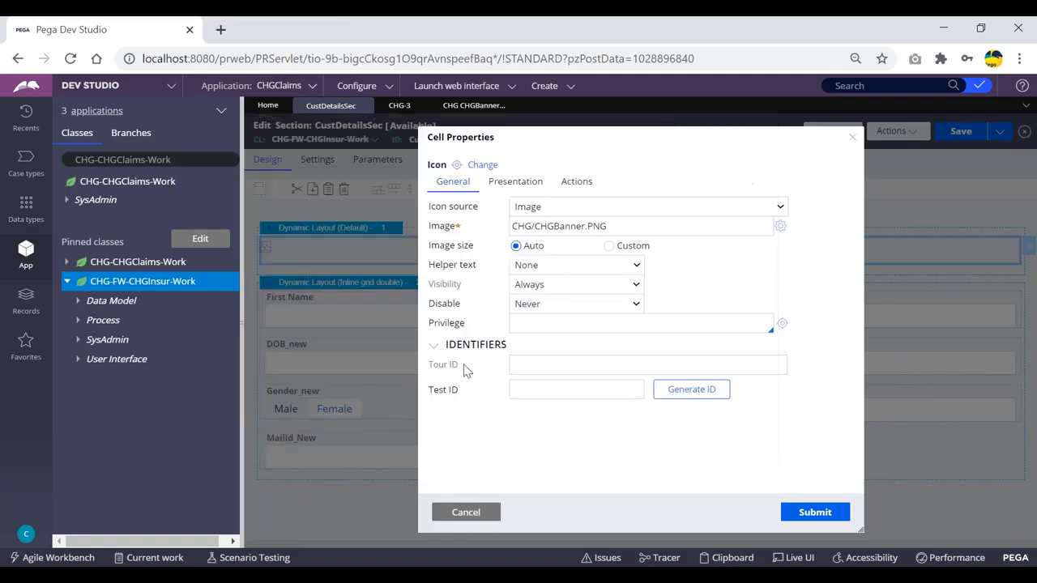
{"action": "left_click", "coordinate": [814, 515]}
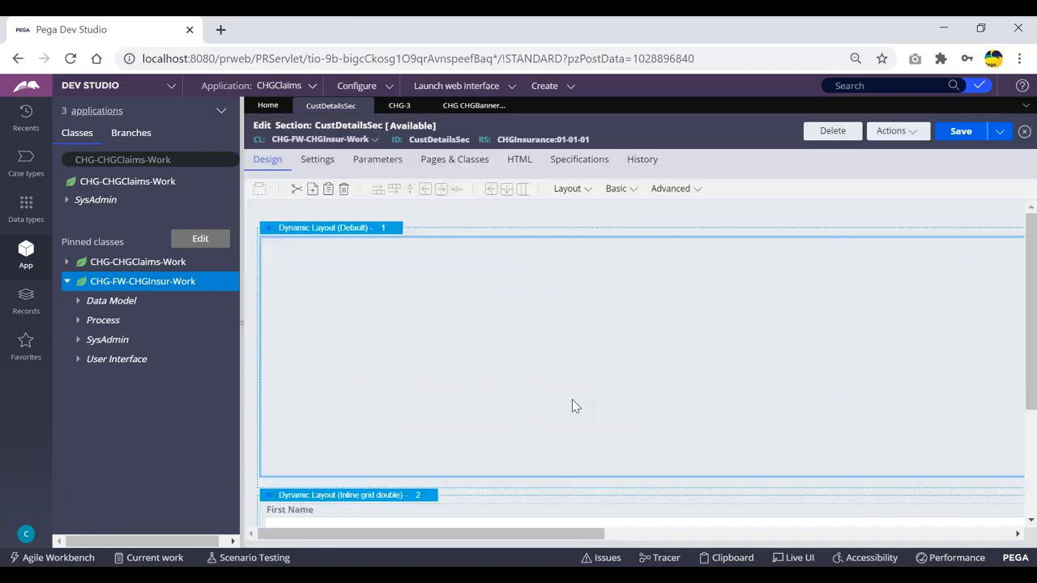
- Check the banner's placement above the customer fields and save the CustDetailsSec section
{"action": "scroll", "coordinate": [401, 299], "scroll_direction": "down", "scroll_amount": 2}
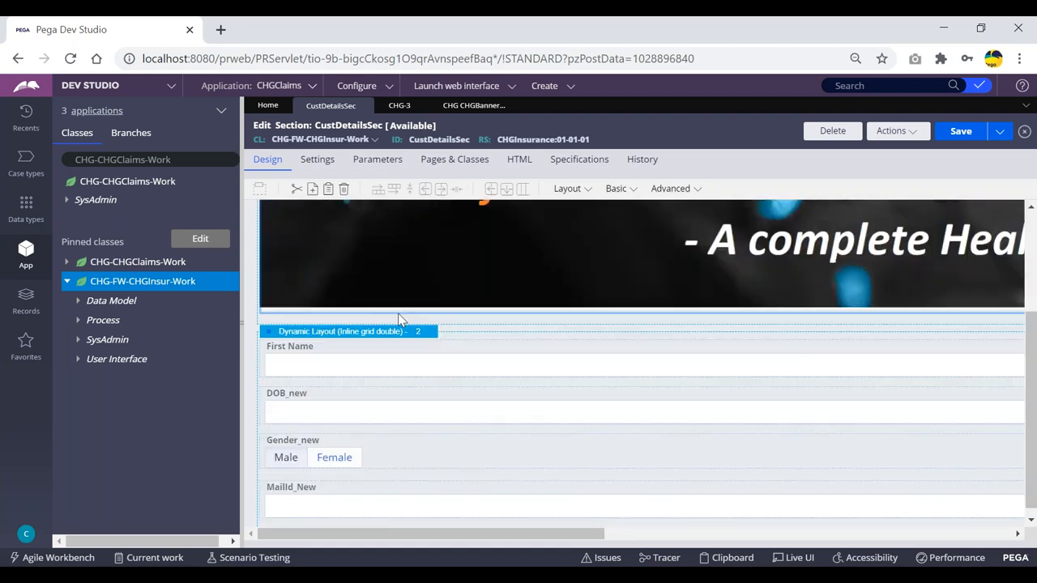
{"action": "scroll", "coordinate": [400, 319], "scroll_direction": "up", "scroll_amount": 2}
{"action": "scroll", "coordinate": [401, 320], "scroll_direction": "down", "scroll_amount": 2}
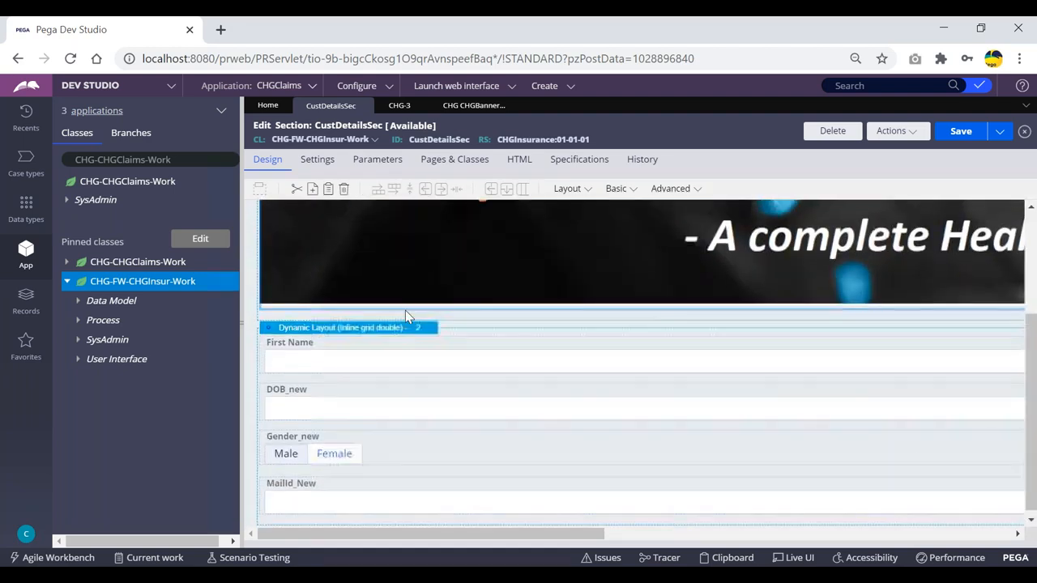
{"action": "scroll", "coordinate": [405, 310], "scroll_direction": "up", "scroll_amount": 2}
{"action": "left_click", "coordinate": [960, 132]}
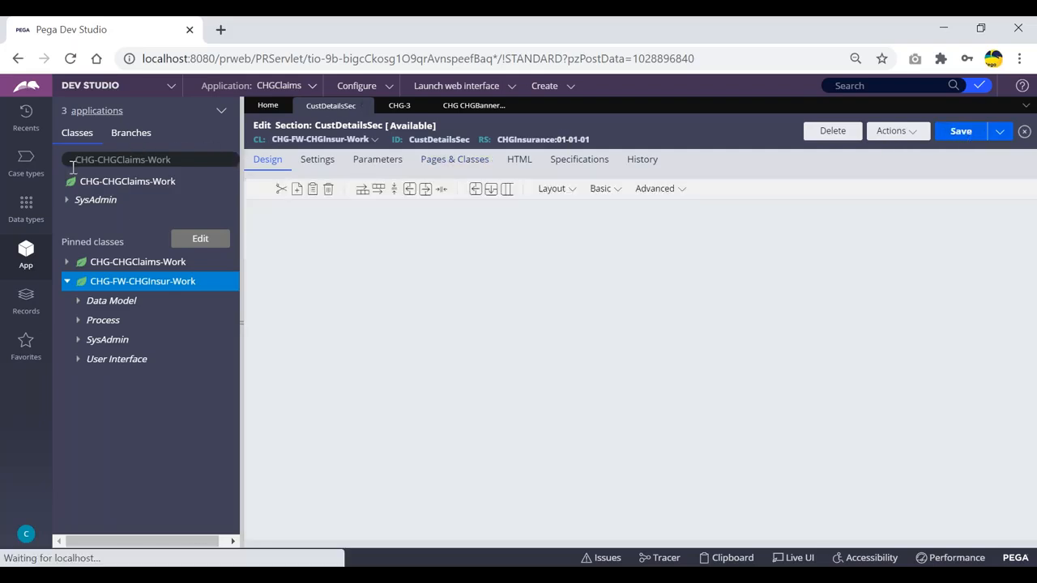
- Collapse the explorer pane and refresh the open CHG-3 case to load the updated section
{"action": "left_click_drag", "start_coordinate": [241, 166], "coordinate": [50, 176]}
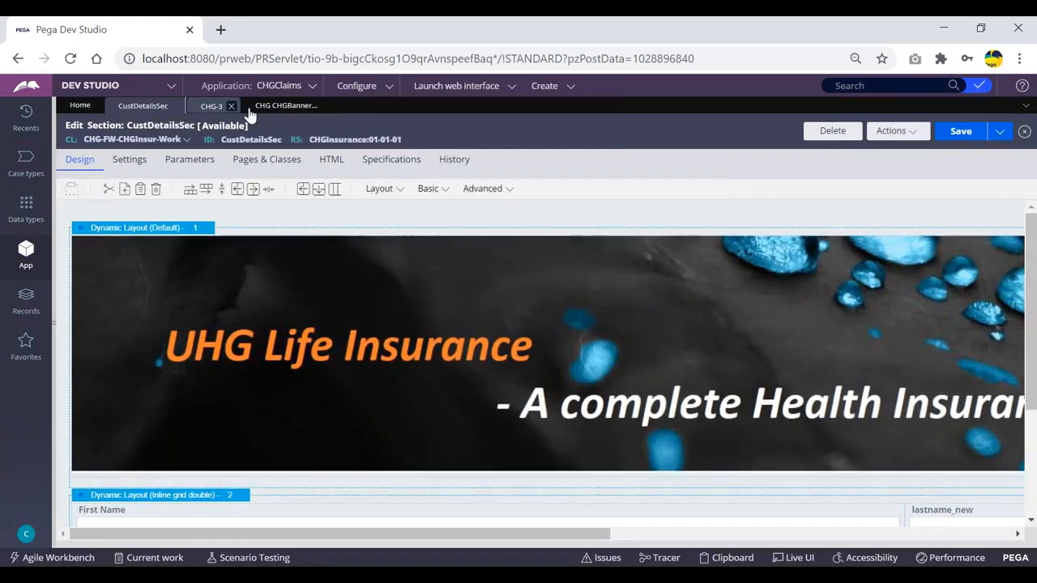
{"action": "left_click", "coordinate": [230, 105]}
{"action": "left_click", "coordinate": [975, 136]}
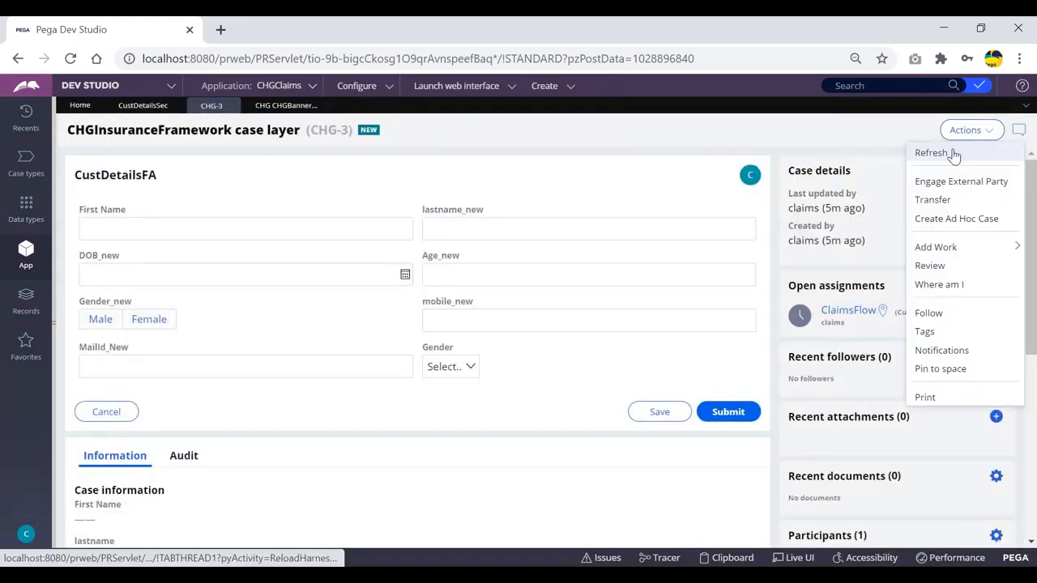
{"action": "left_click", "coordinate": [944, 151]}
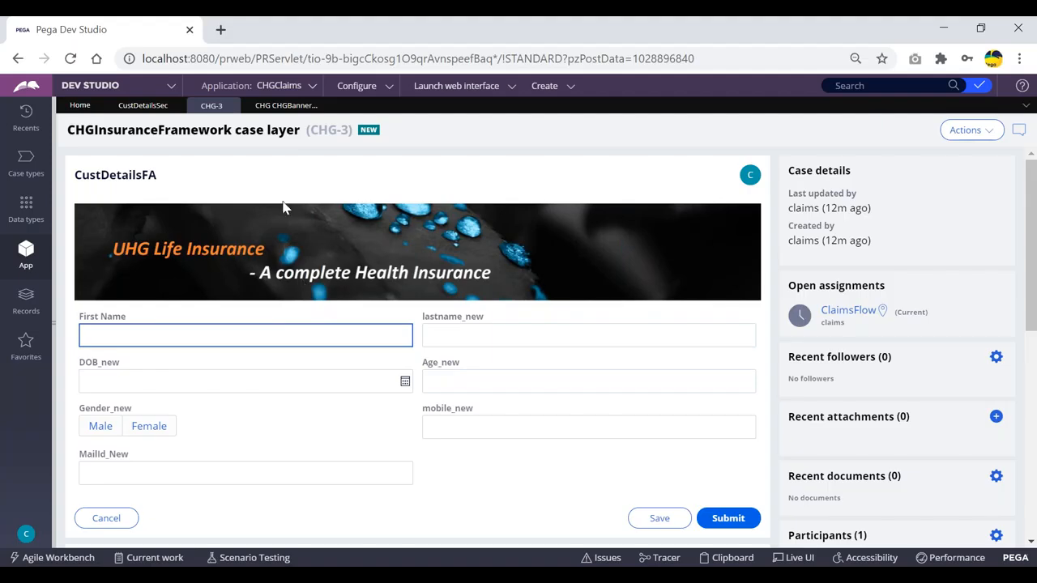
- Compare the banner in the CHGBanner rule, the CustDetailsSec section and the CHG-3 case form
{"action": "left_click", "coordinate": [283, 107]}
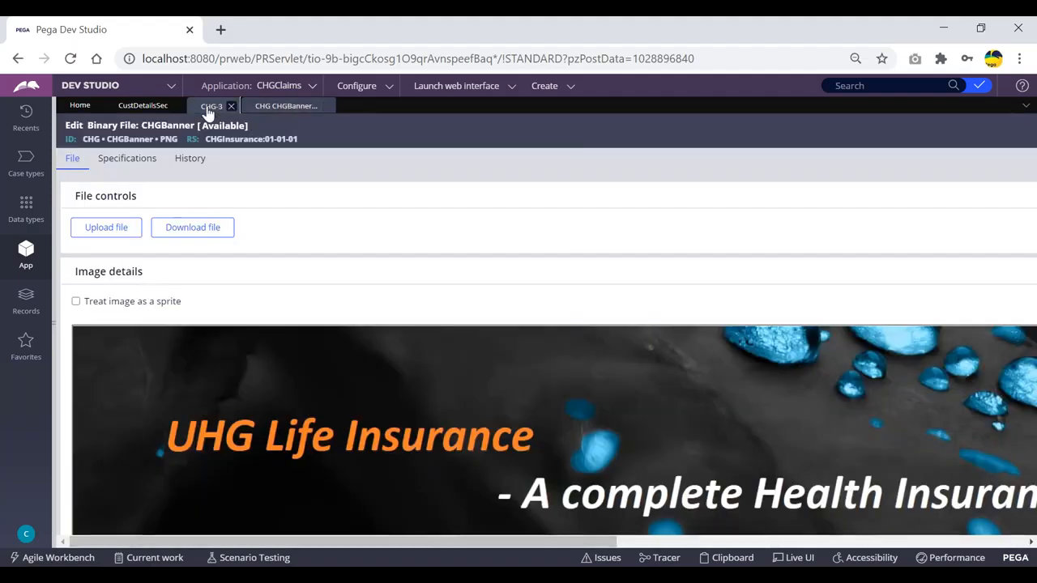
{"action": "left_click", "coordinate": [210, 105]}
{"action": "left_click", "coordinate": [147, 109]}
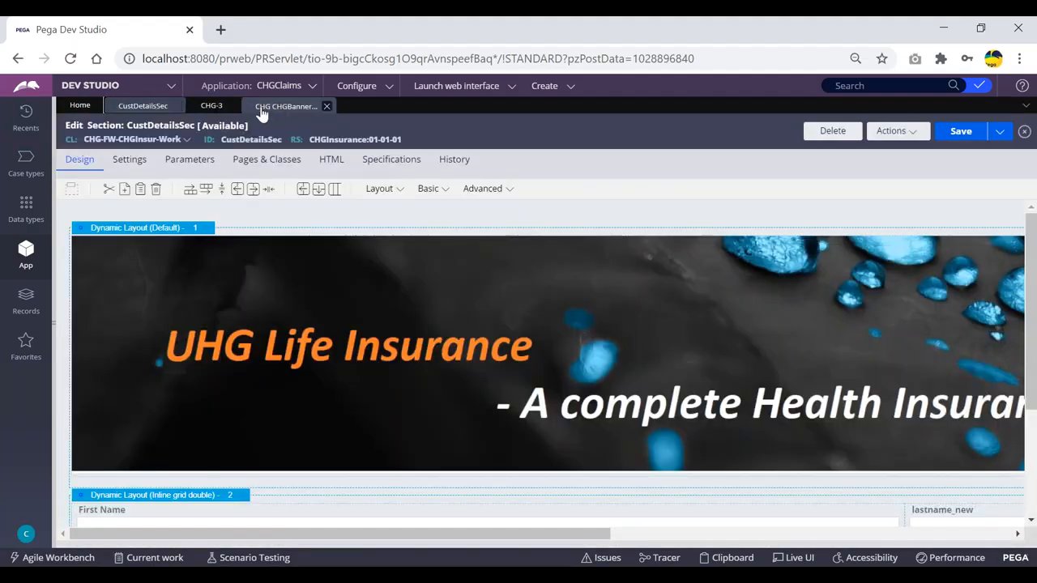
{"action": "left_click", "coordinate": [210, 107]}
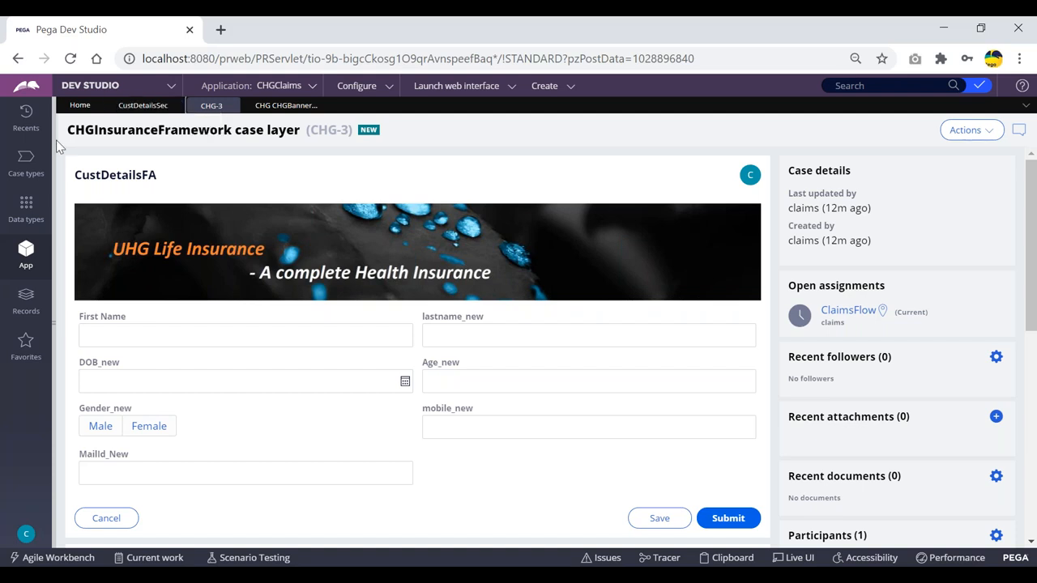
{"action": "mouse_move", "coordinate": [56, 141]}
{"action": "left_mouse_down"}
{"action": "mouse_move", "coordinate": [113, 140]}
{"action": "mouse_move", "coordinate": [55, 152]}
{"action": "left_mouse_up"}
- Fill in the first name, last name and date of birth on the case form, and set the age to 22
{"action": "left_click", "coordinate": [140, 332]}
{"action": "type", "text": "ashdfags"}
{"action": "key", "text": "Tab"}
{"action": "type", "text": "gjhgsdg"}
{"action": "key", "text": "Tab"}
{"action": "type", "text": "ggs"}
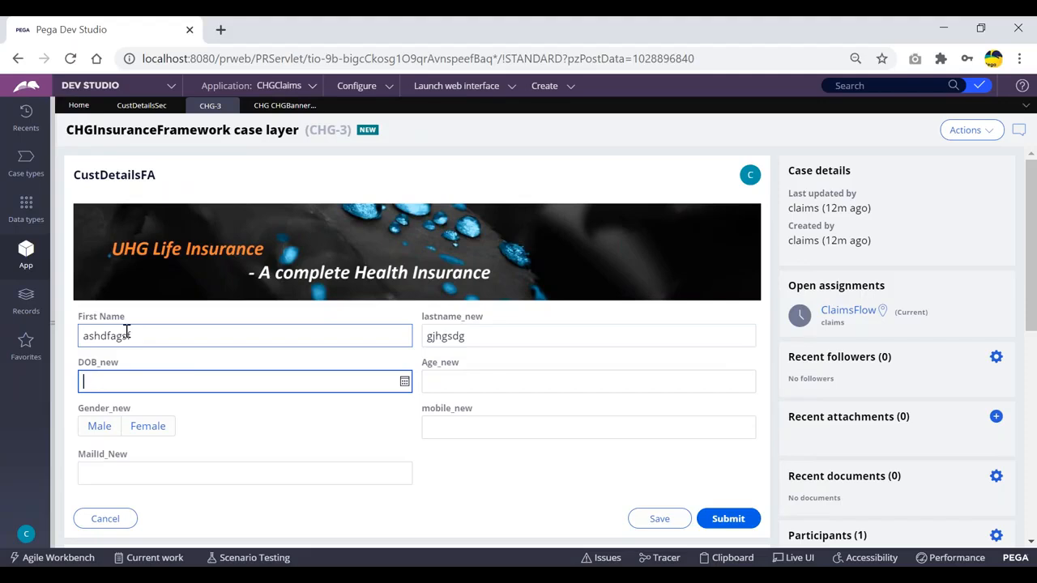
{"action": "left_click", "coordinate": [405, 382]}
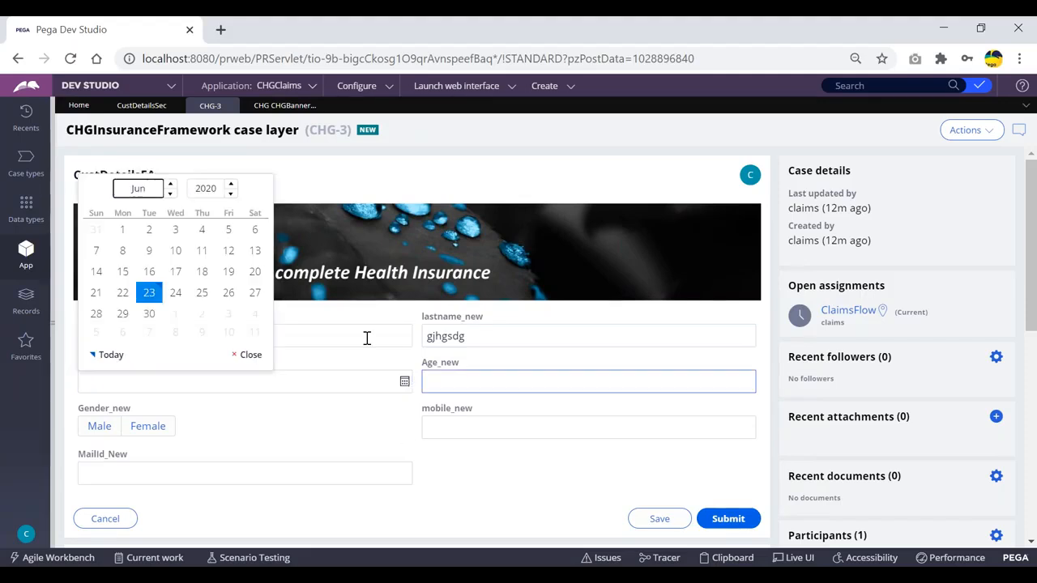
{"action": "left_click", "coordinate": [207, 300]}
{"action": "left_click", "coordinate": [508, 382]}
{"action": "type", "text": "22"}
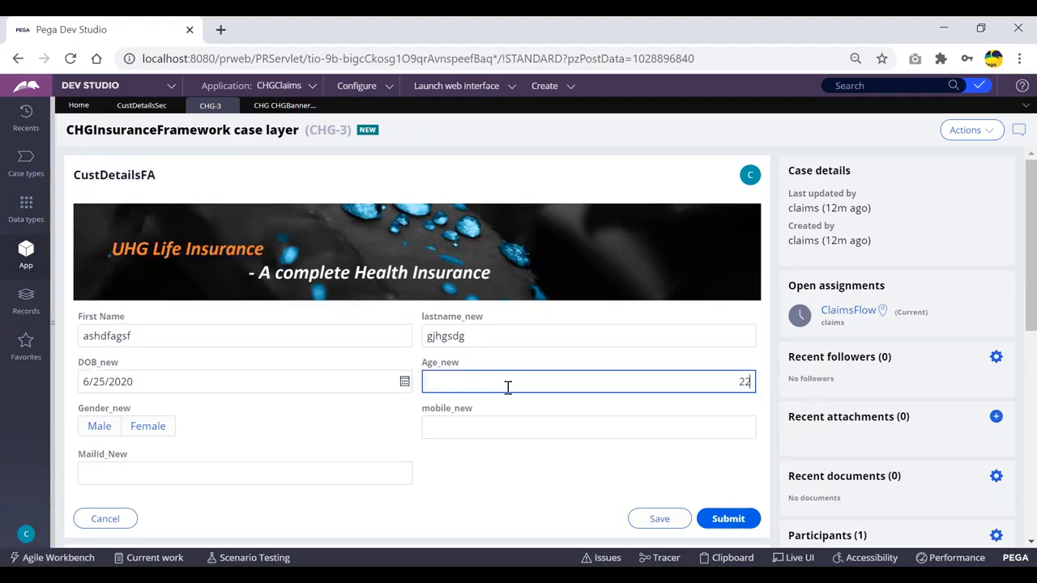
- Select Male as the gender and enter the customer's mobile number and e-mail address
{"action": "left_click", "coordinate": [102, 430]}
{"action": "left_click", "coordinate": [493, 430]}
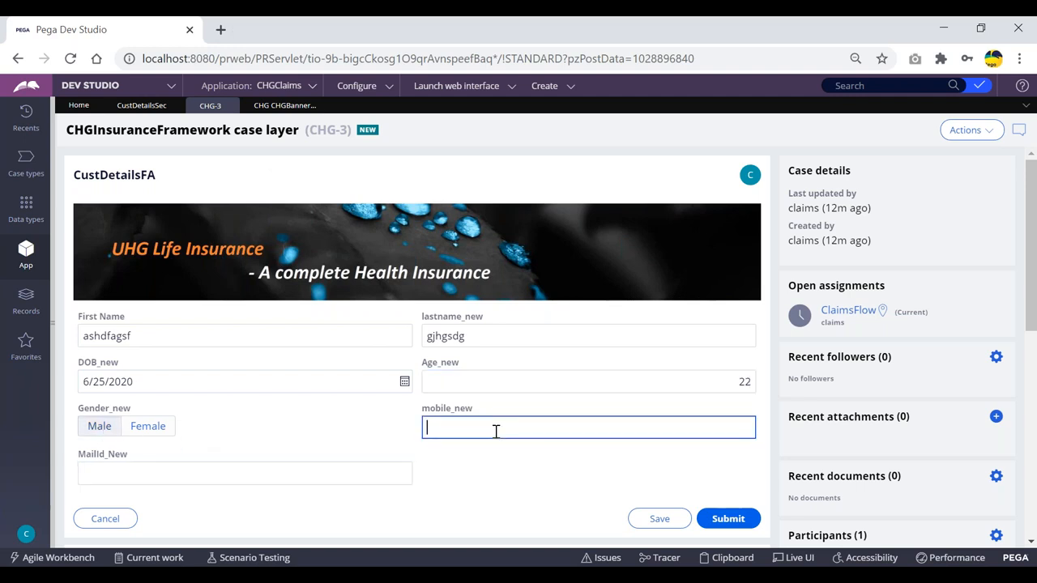
{"action": "type", "text": "1234567890"}
{"action": "left_click", "coordinate": [294, 476]}
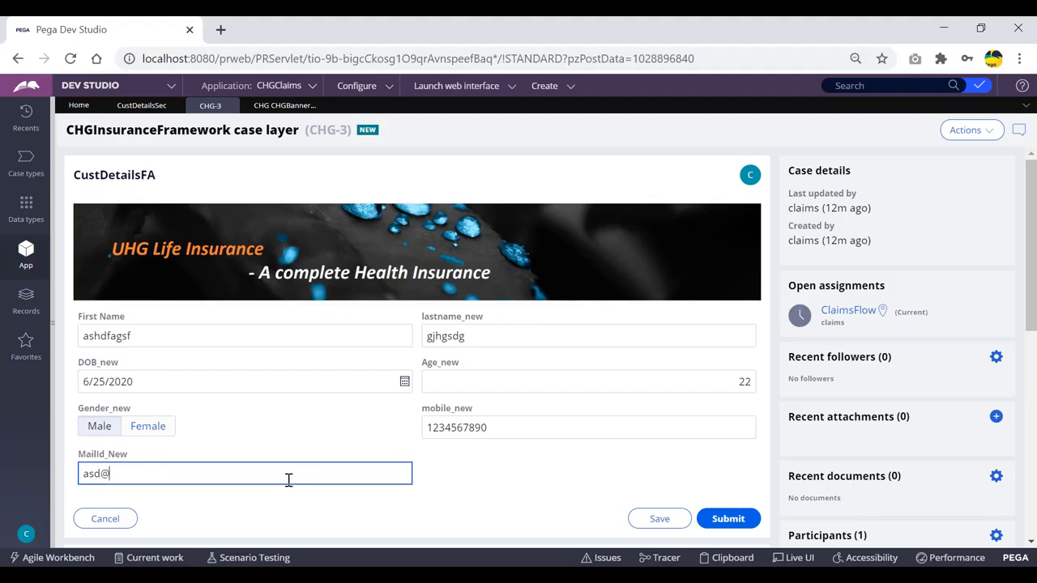
{"action": "type", "text": "asd@h.c"}
{"action": "left_click", "coordinate": [508, 480]}
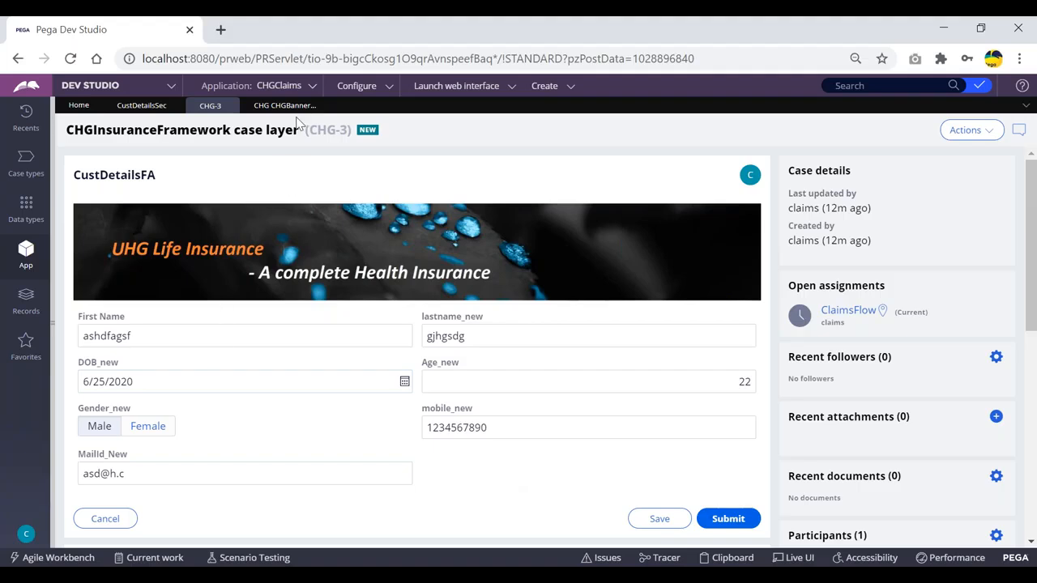
- Submit the completed CustDetailsFA form of the CHG-3 case
{"action": "left_click_drag", "start_coordinate": [312, 130], "coordinate": [350, 131]}
{"action": "left_click", "coordinate": [410, 130]}
{"action": "left_click", "coordinate": [728, 519]}
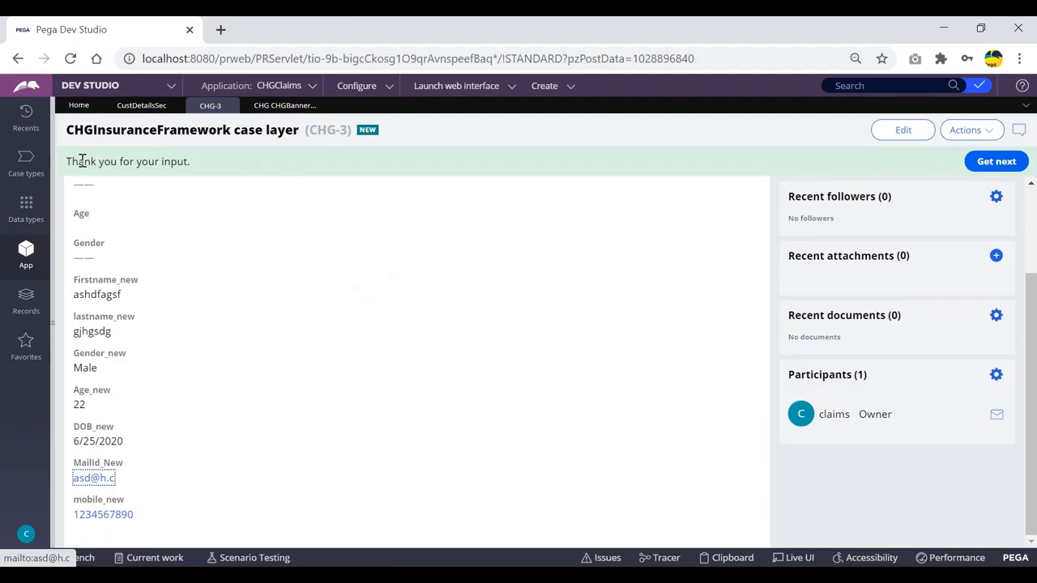
- Examine the submission message and the entered customer details in the case information
{"action": "left_click_drag", "start_coordinate": [68, 162], "coordinate": [203, 164]}
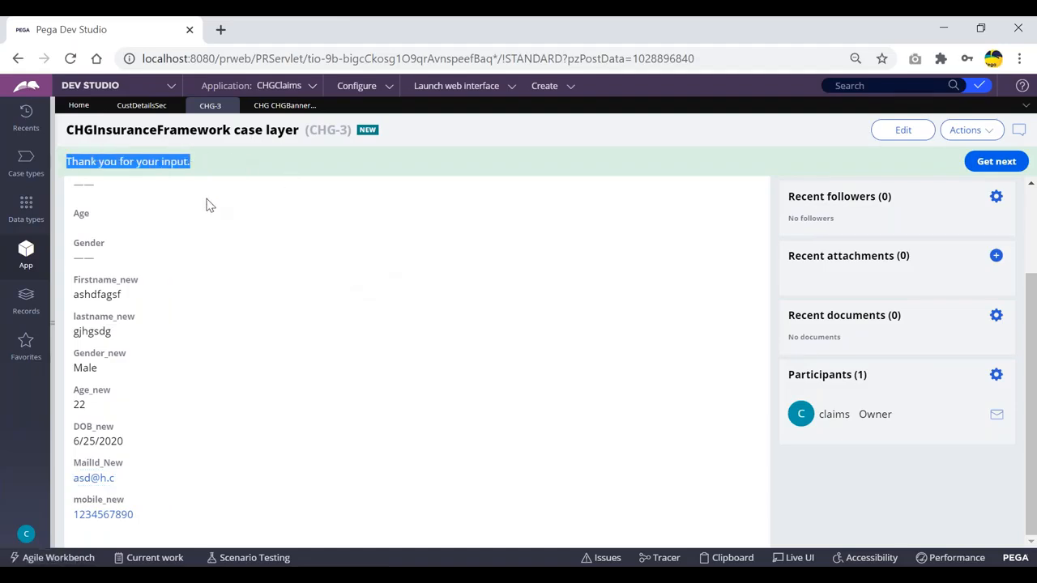
{"action": "left_click", "coordinate": [208, 204]}
{"action": "scroll", "coordinate": [227, 282], "scroll_direction": "up", "scroll_amount": 1}
{"action": "scroll", "coordinate": [227, 282], "scroll_direction": "up", "scroll_amount": 1}
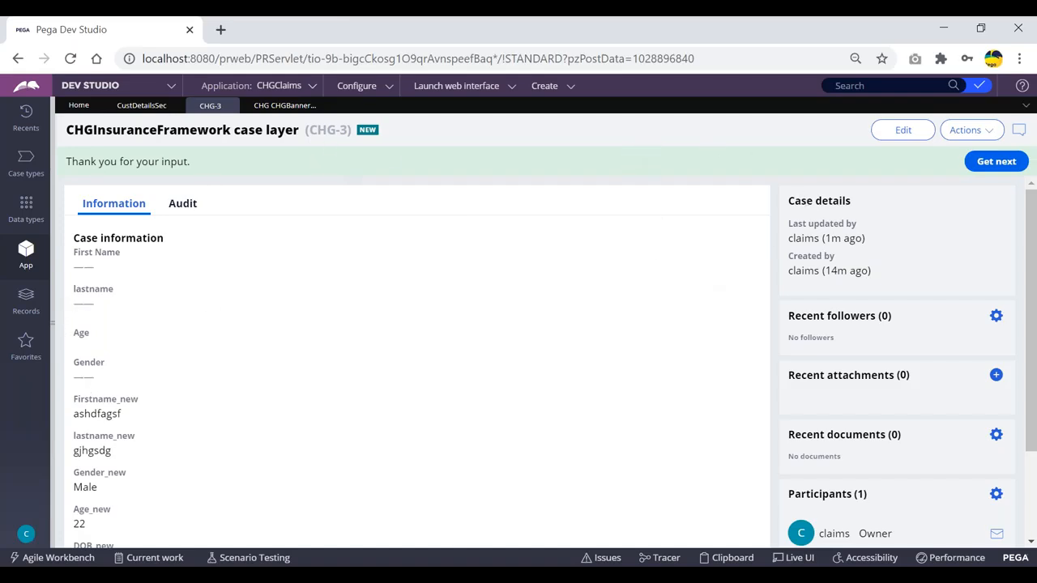
- Revisit the CustDetailsSec section, return to the CHG-3 case, and restore the explorer pane
{"action": "left_click", "coordinate": [141, 107]}
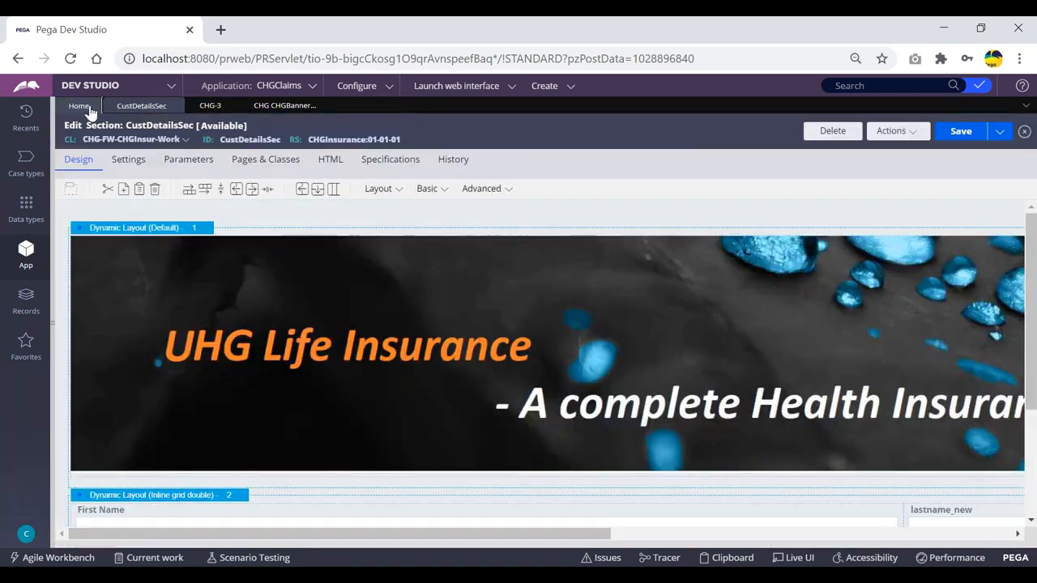
{"action": "left_click", "coordinate": [210, 107]}
{"action": "left_click_drag", "start_coordinate": [52, 231], "coordinate": [185, 232]}
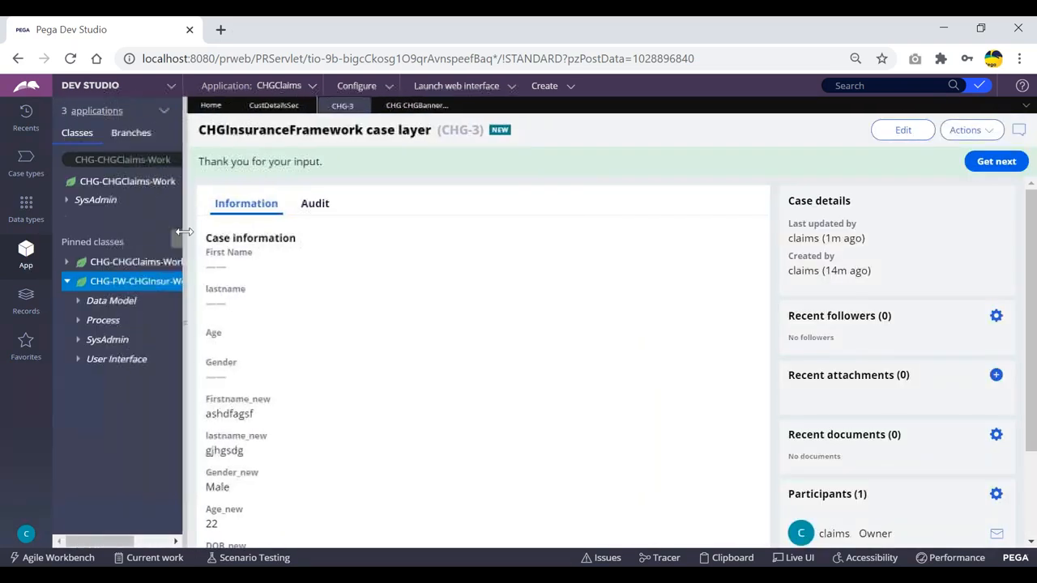
- Open the ClaimsFlow flow from the process rules of the CHG-FW-CHGInsur-Work class
{"action": "left_click", "coordinate": [78, 321]}
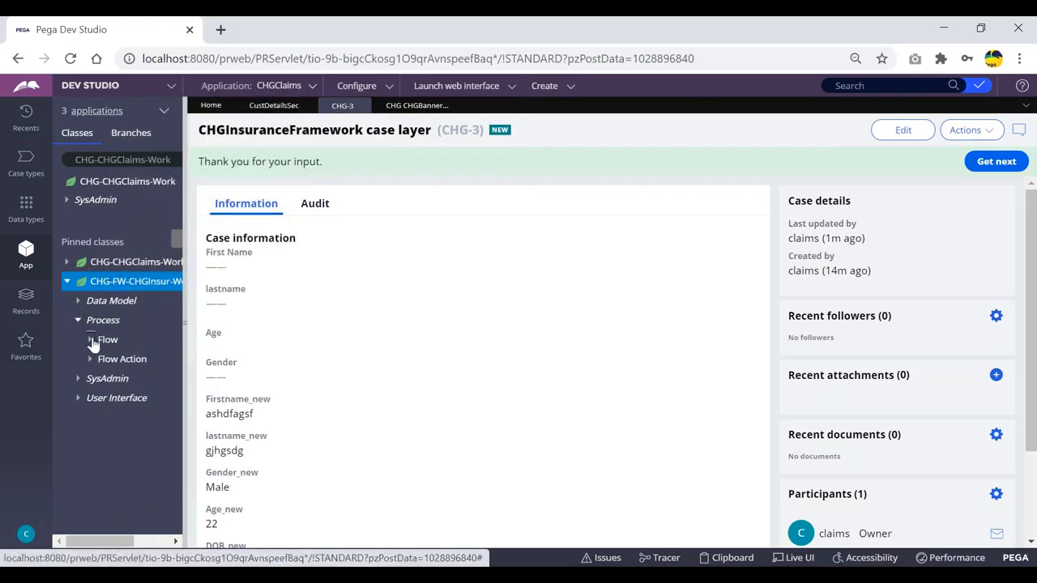
{"action": "left_click", "coordinate": [90, 340]}
{"action": "left_click", "coordinate": [144, 361]}
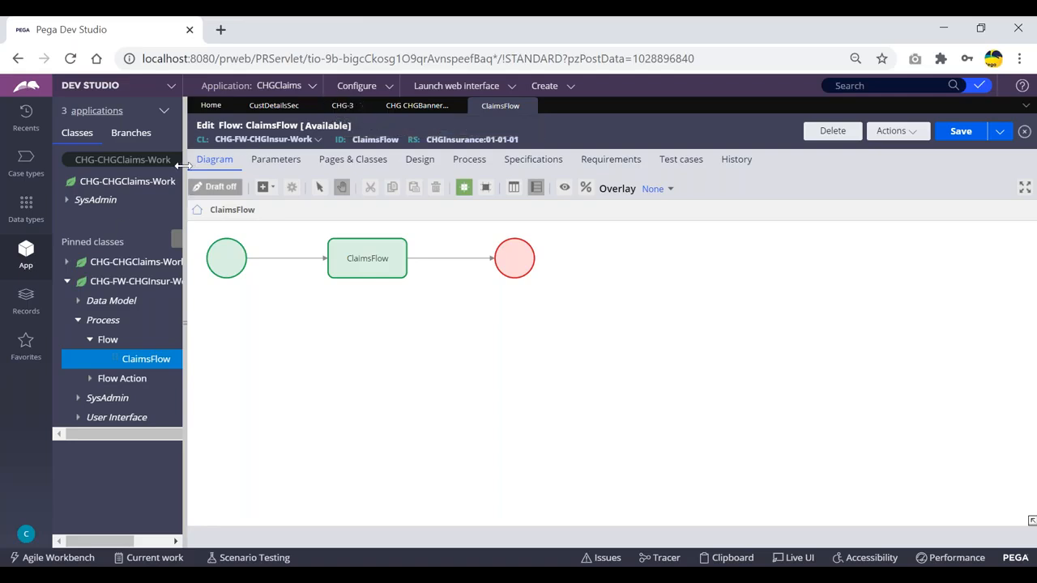
- Examine the start and ClaimsFlow shapes in the flow diagram and widen the explorer pane
{"action": "left_click", "coordinate": [386, 261]}
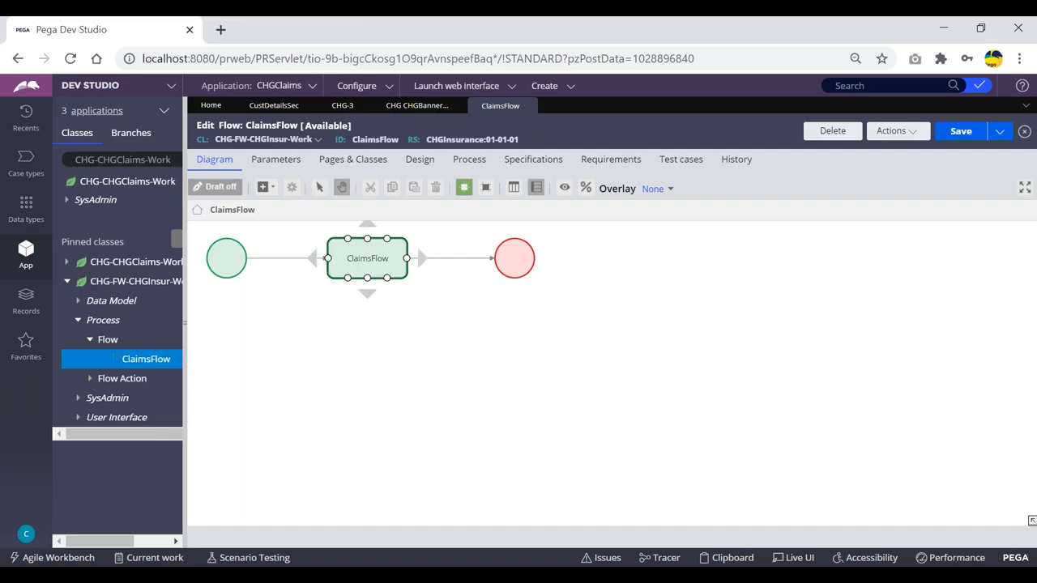
{"action": "left_click", "coordinate": [271, 299]}
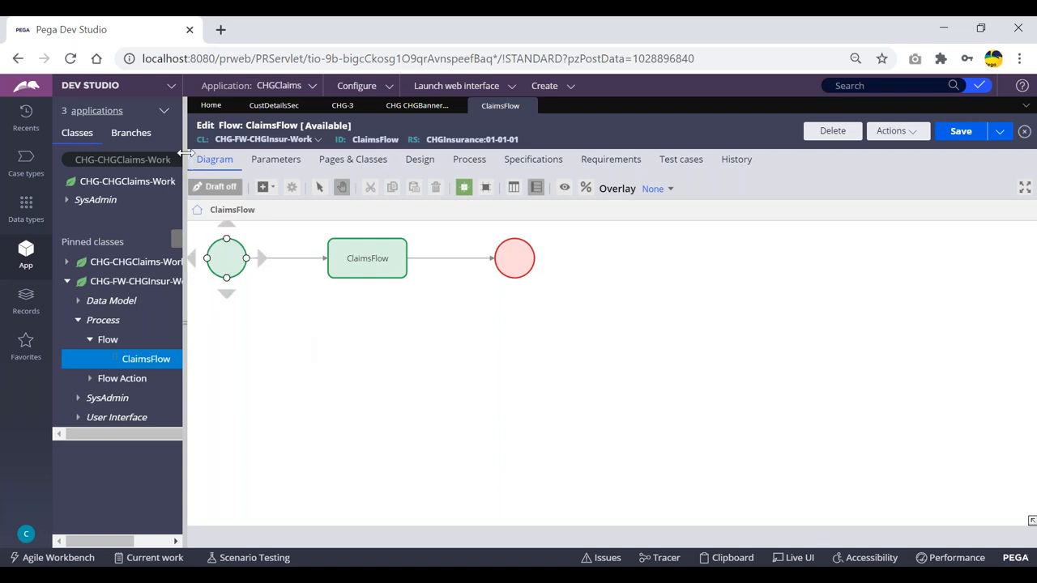
{"action": "left_click_drag", "start_coordinate": [186, 160], "coordinate": [238, 156]}
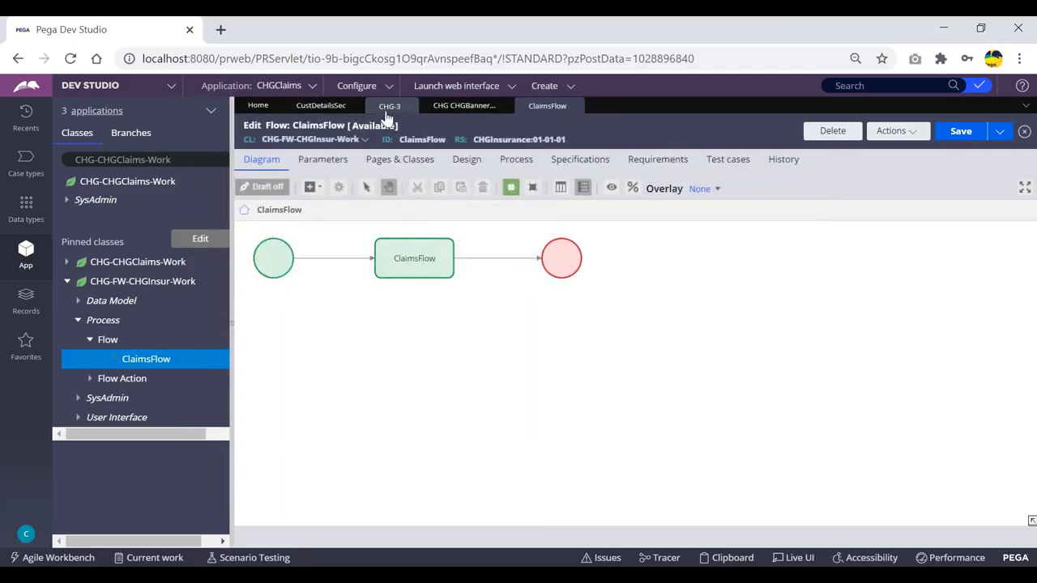
{"action": "left_click", "coordinate": [424, 264]}
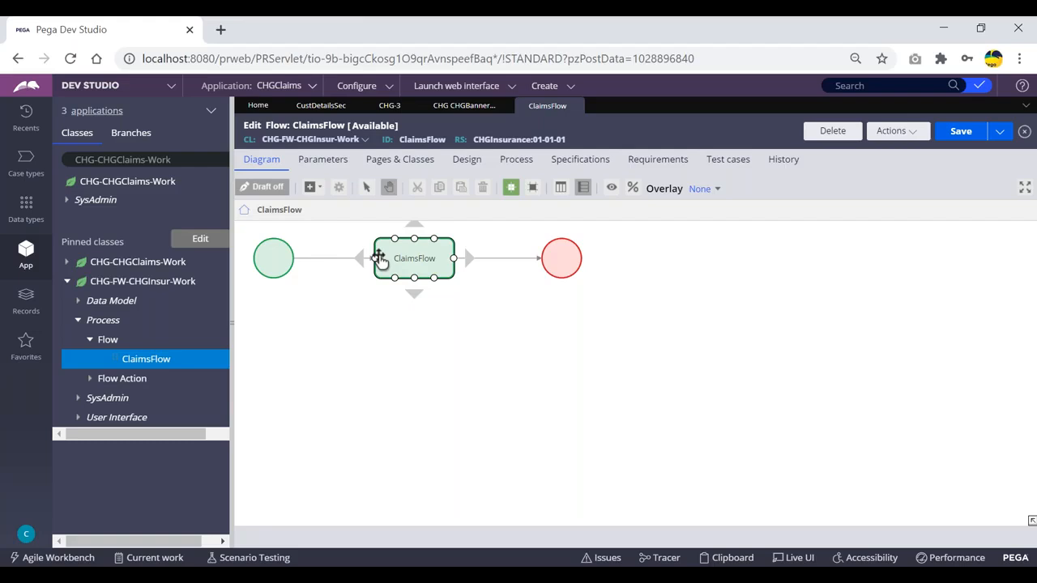
{"action": "left_click", "coordinate": [394, 317]}
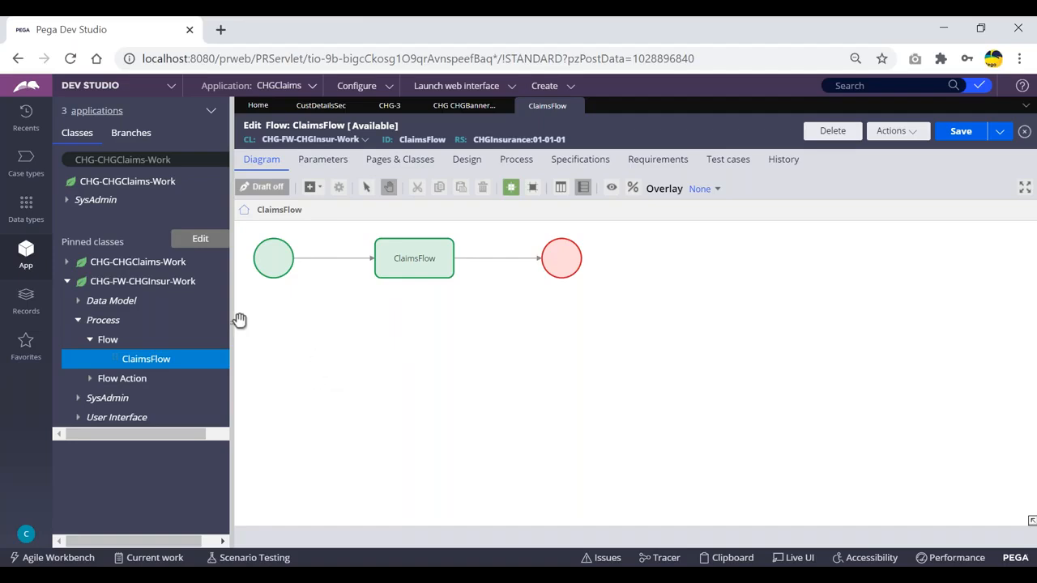
{"action": "left_click", "coordinate": [269, 275]}
- Open the class definition of CHG-FW-CHGInsur-Work and test its connection to the database table
{"action": "left_click", "coordinate": [128, 184]}
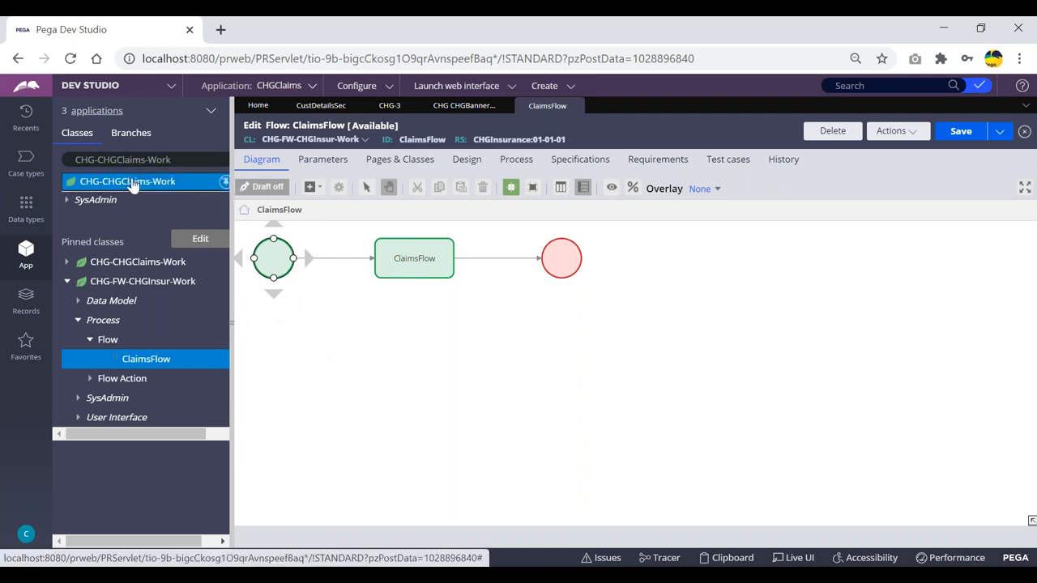
{"action": "right_click", "coordinate": [130, 184]}
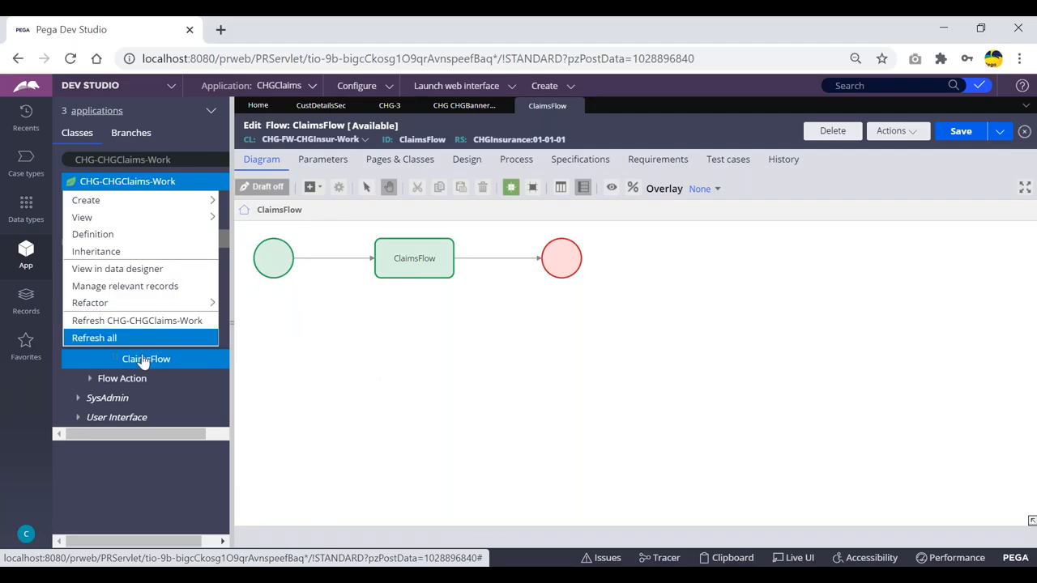
{"action": "left_click", "coordinate": [117, 465]}
{"action": "left_click", "coordinate": [126, 284]}
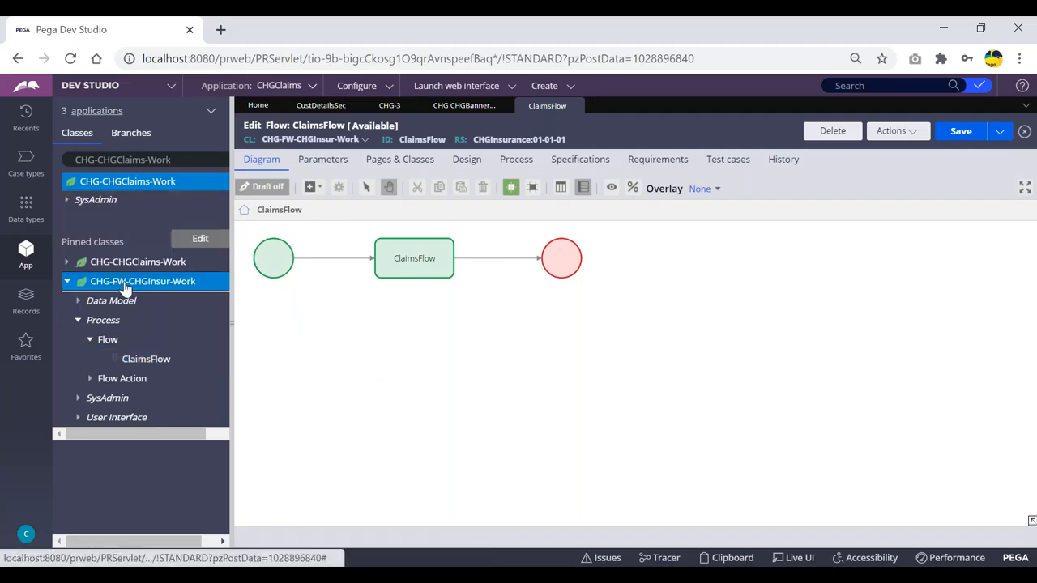
{"action": "right_click", "coordinate": [125, 289]}
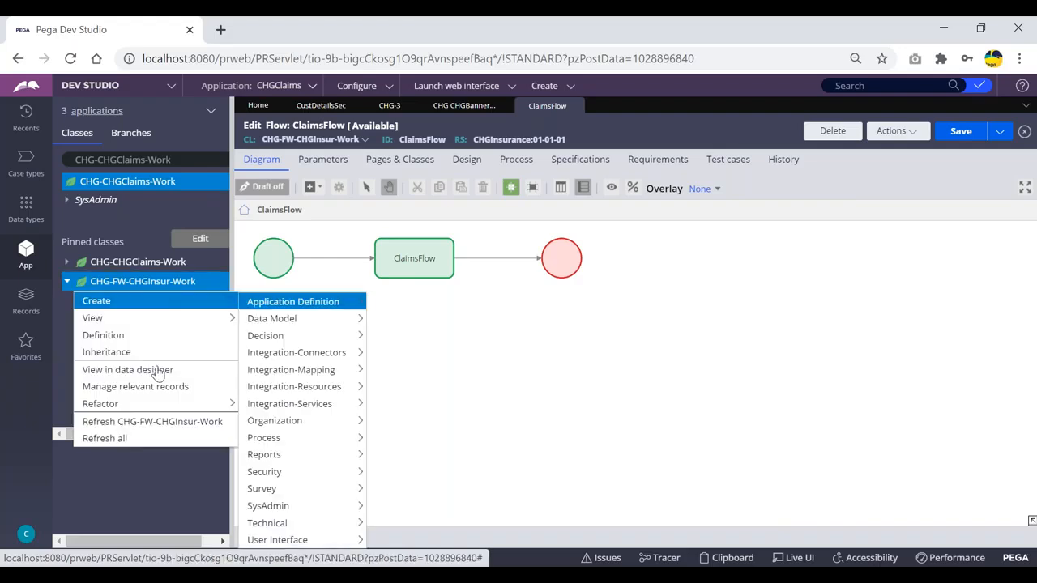
{"action": "left_click", "coordinate": [118, 338]}
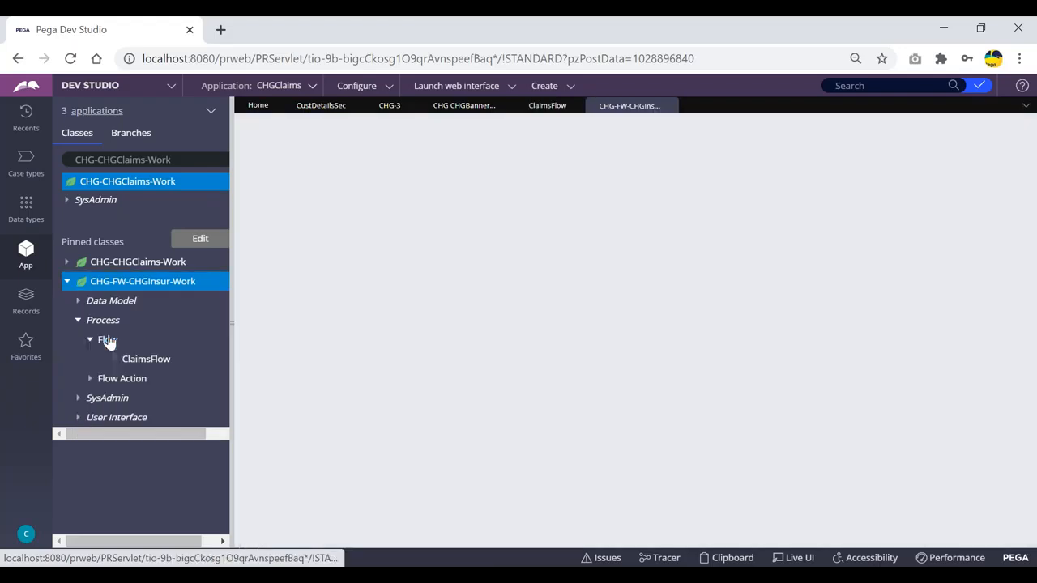
{"action": "scroll", "coordinate": [447, 287], "scroll_direction": "down", "scroll_amount": 3}
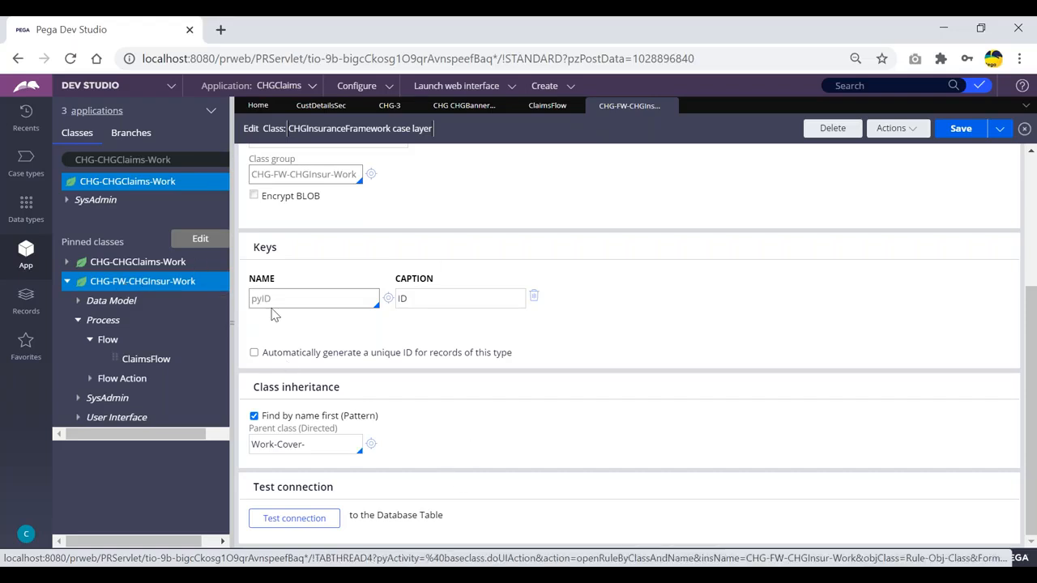
{"action": "left_click", "coordinate": [291, 523]}
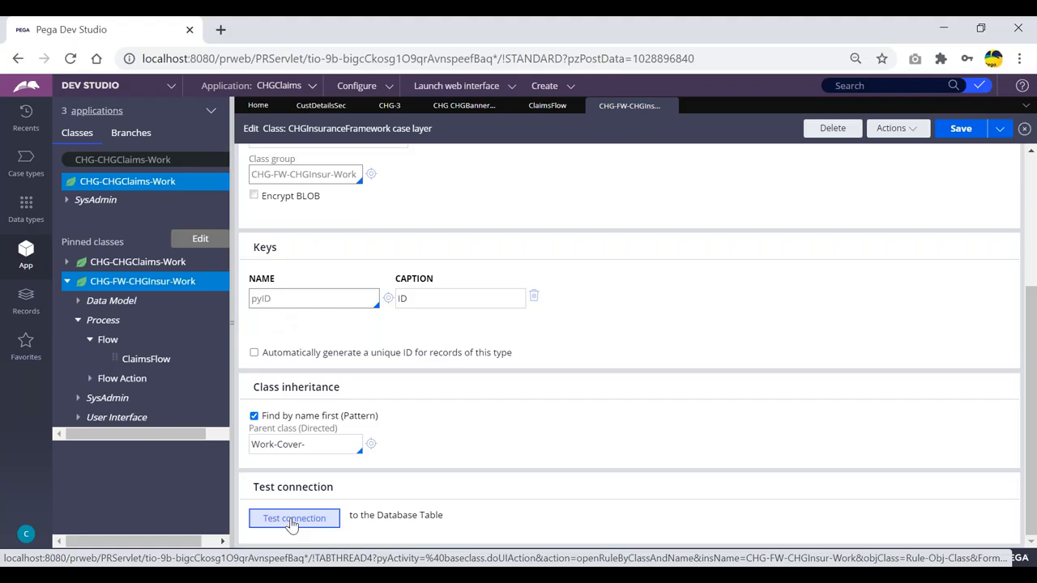
- Examine which database table the CHG-FW-CHGInsur-Work class is mapped to in the test results, and close the results window
{"action": "left_click_drag", "start_coordinate": [438, 96], "coordinate": [567, 96]}
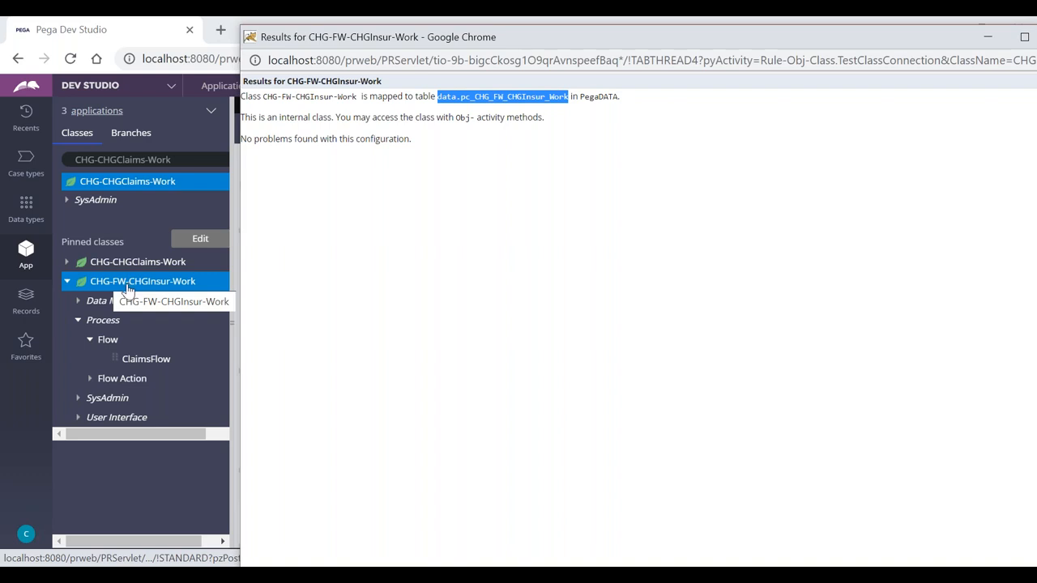
{"action": "double_click", "coordinate": [438, 97]}
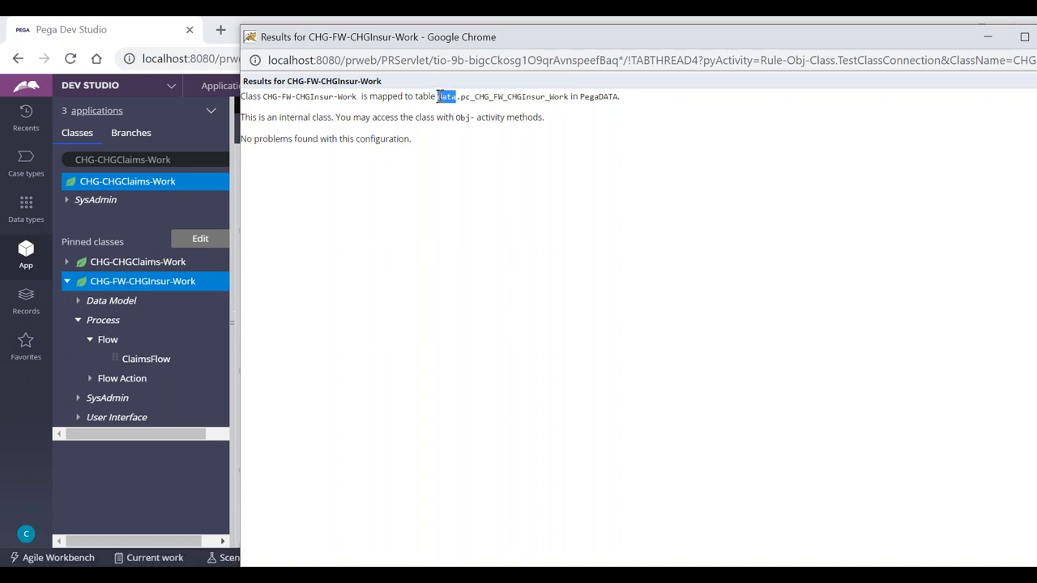
{"action": "left_click_drag", "start_coordinate": [438, 96], "coordinate": [538, 95]}
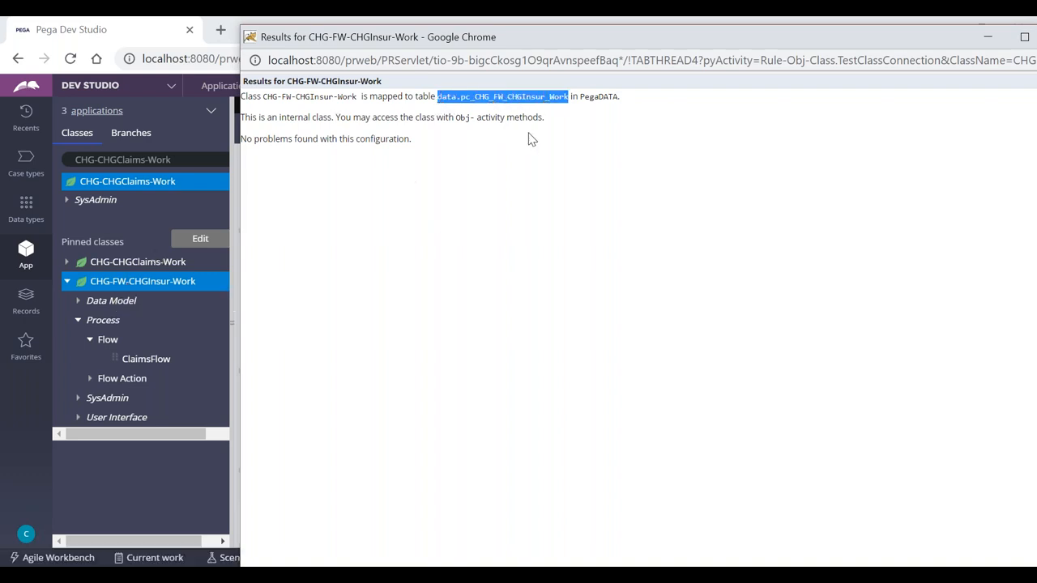
{"action": "double_click", "coordinate": [382, 96]}
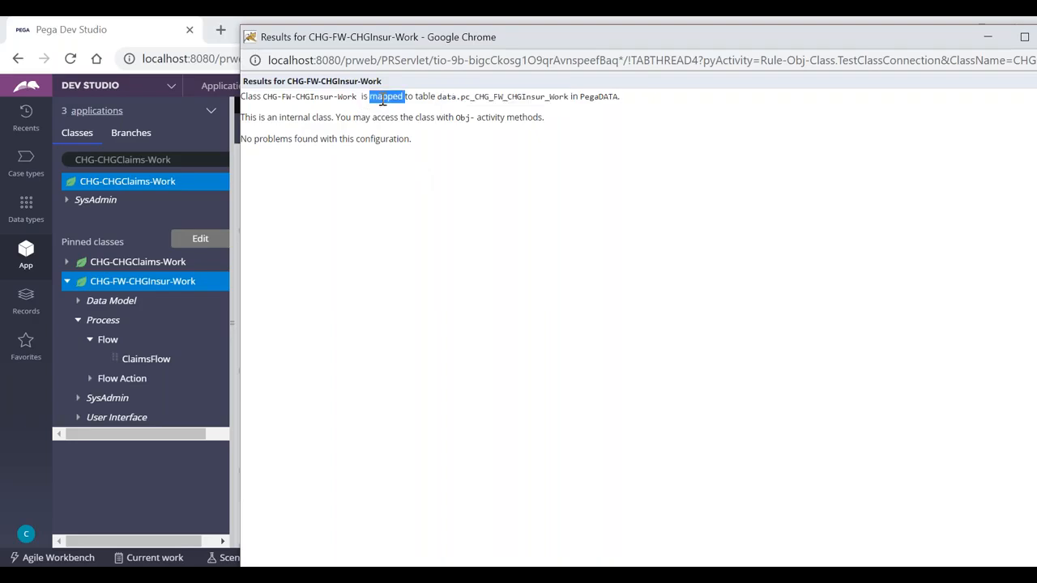
{"action": "left_click", "coordinate": [316, 97]}
{"action": "left_click_drag", "start_coordinate": [356, 96], "coordinate": [281, 96]}
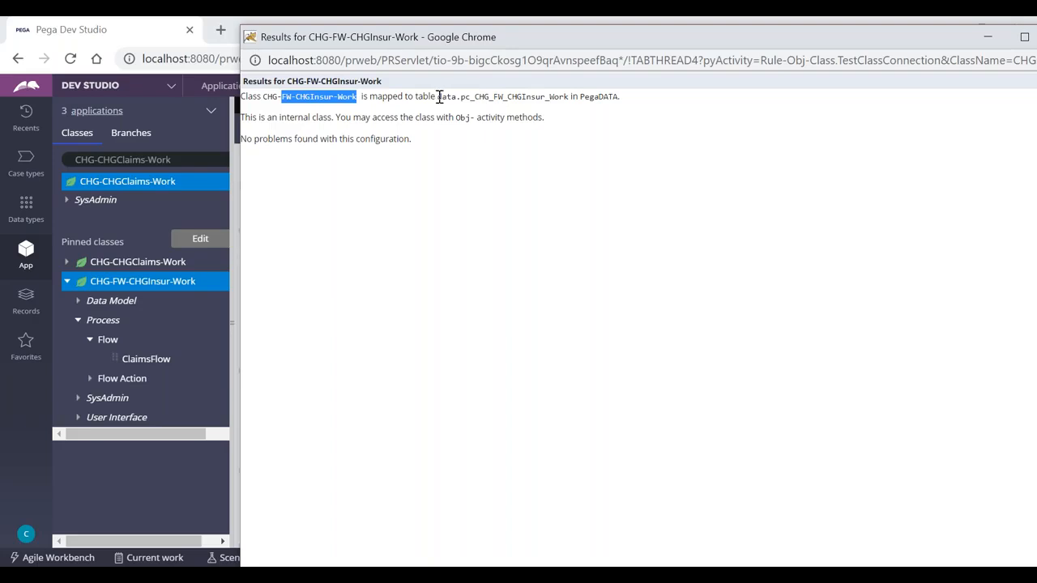
{"action": "left_click_drag", "start_coordinate": [440, 97], "coordinate": [544, 97]}
{"action": "left_click", "coordinate": [381, 95]}
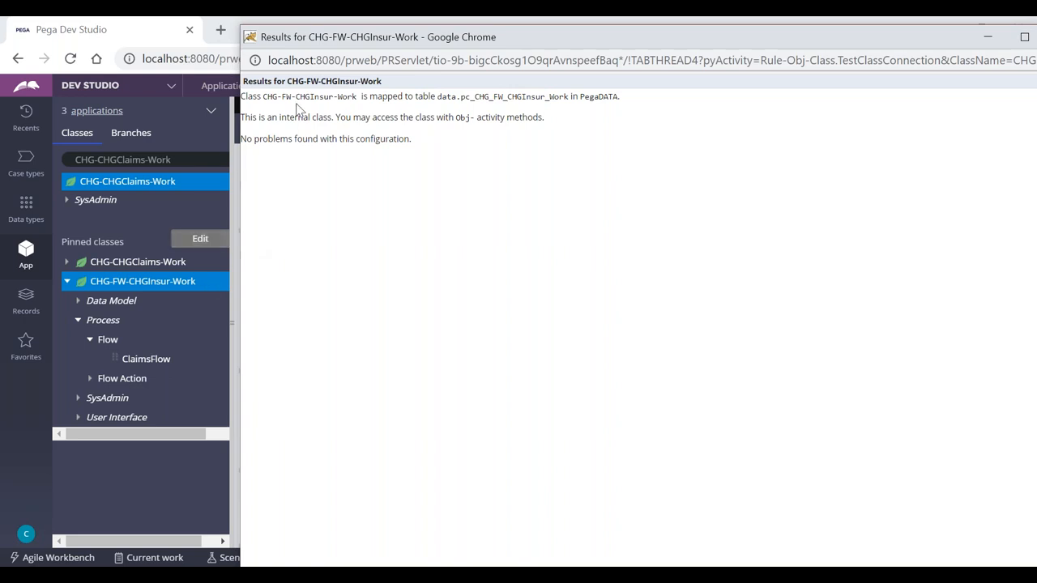
{"action": "left_click_drag", "start_coordinate": [913, 42], "coordinate": [811, 83]}
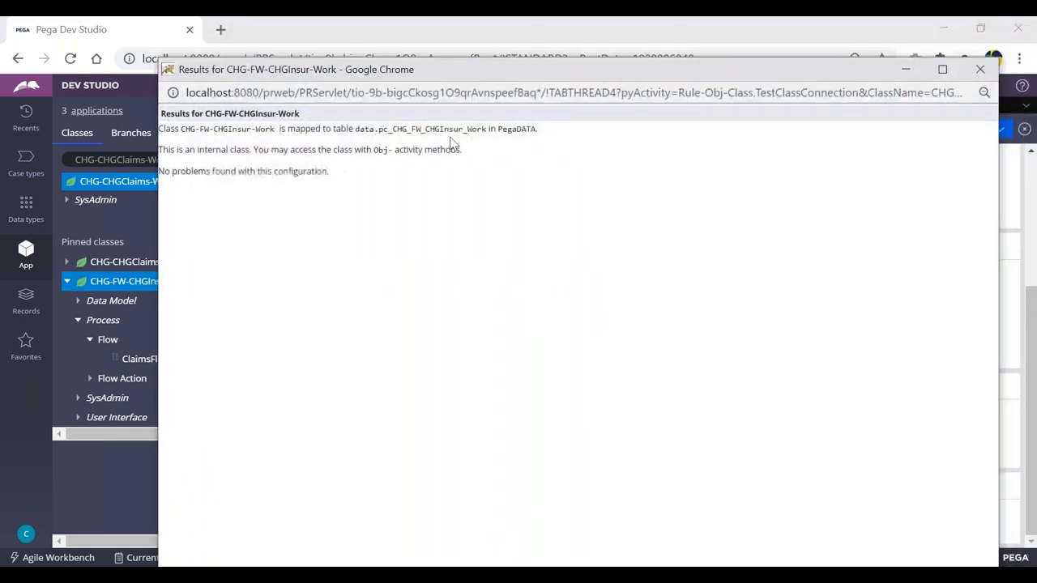
{"action": "left_click", "coordinate": [980, 68]}
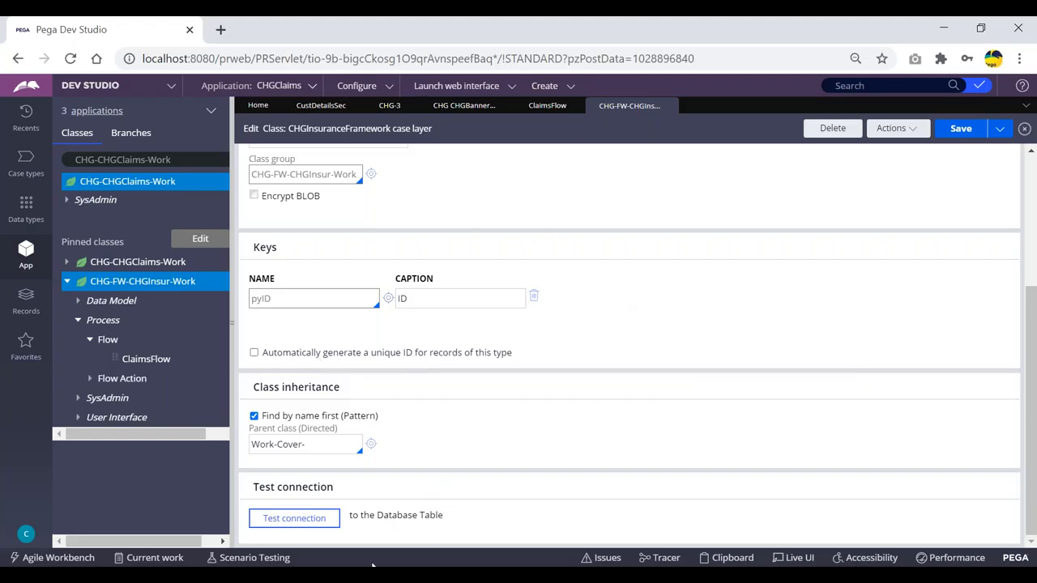
- Switch to File Explorer and open the pgAdmin 4 bin folder under C:\PRPCPersonalEdition\pgsql
{"action": "left_click", "coordinate": [340, 574]}
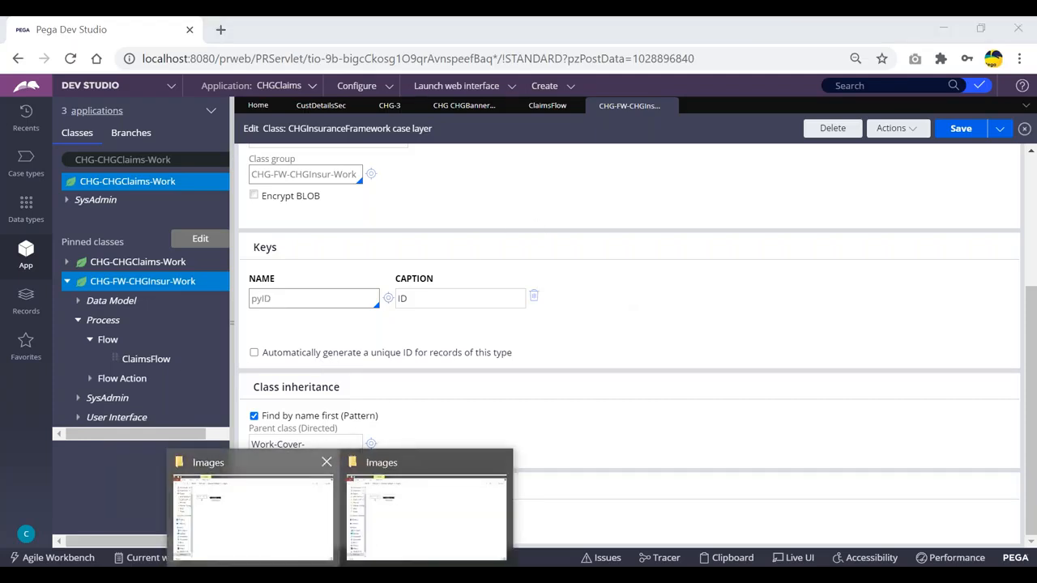
{"action": "left_click", "coordinate": [385, 512]}
{"action": "left_click", "coordinate": [50, 354]}
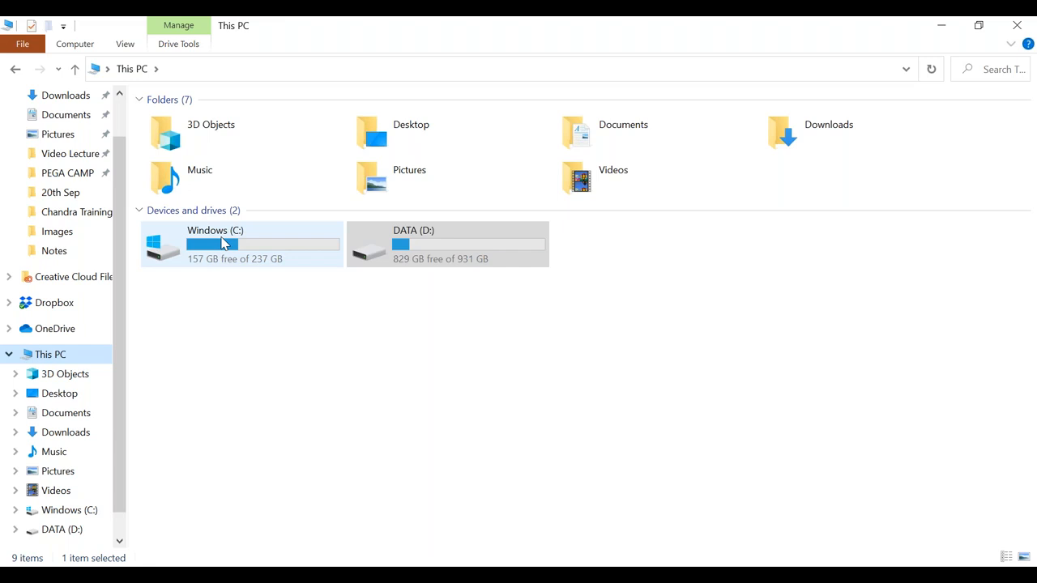
{"action": "double_click", "coordinate": [223, 240]}
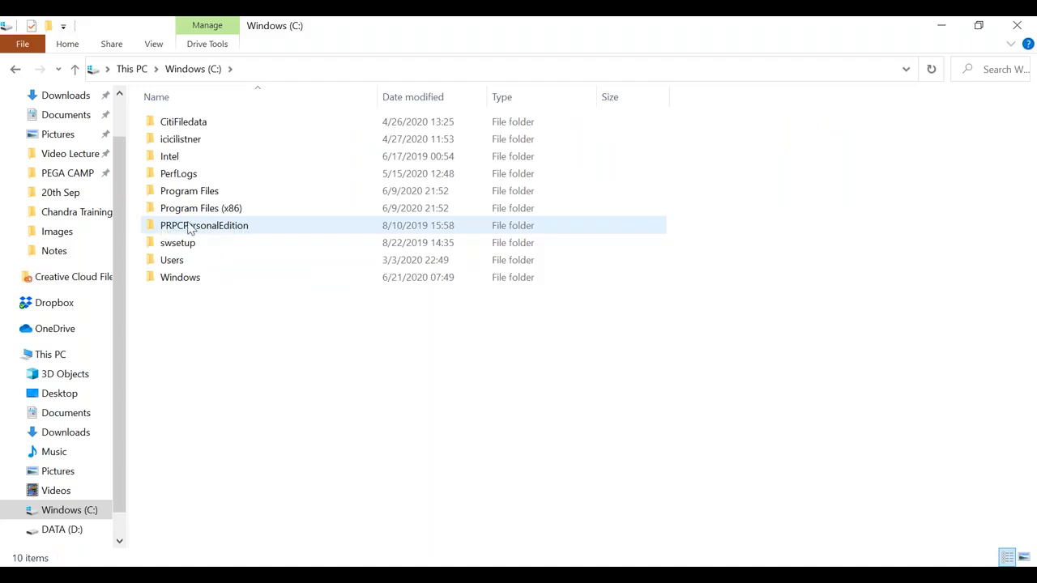
{"action": "double_click", "coordinate": [184, 227]}
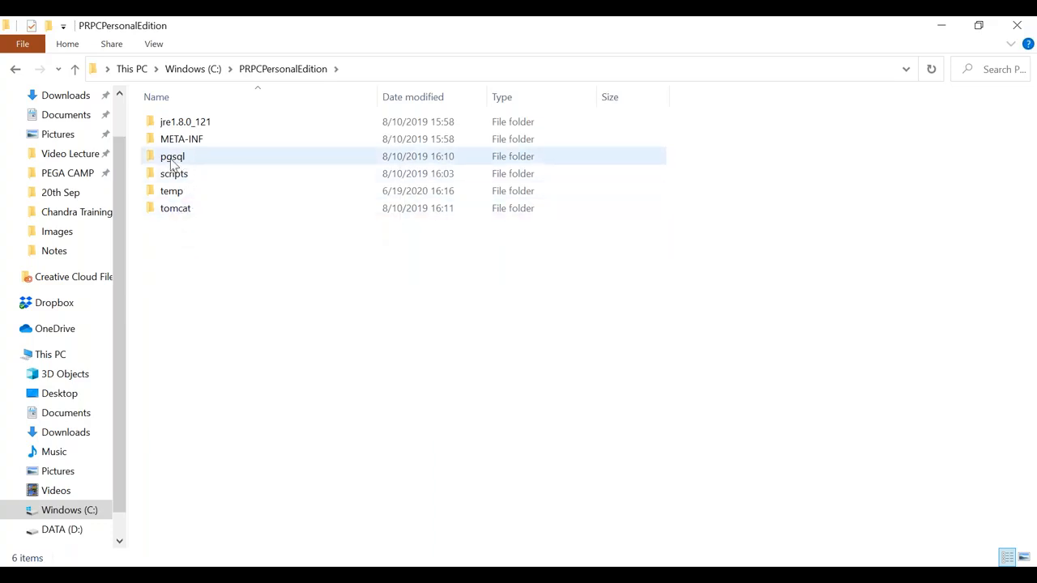
{"action": "double_click", "coordinate": [173, 159]}
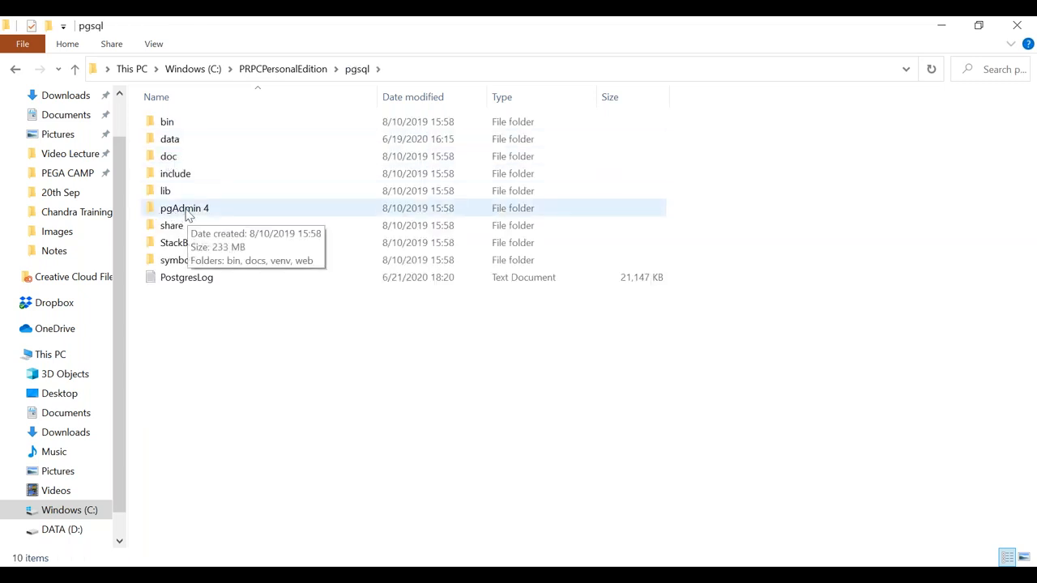
{"action": "double_click", "coordinate": [187, 213]}
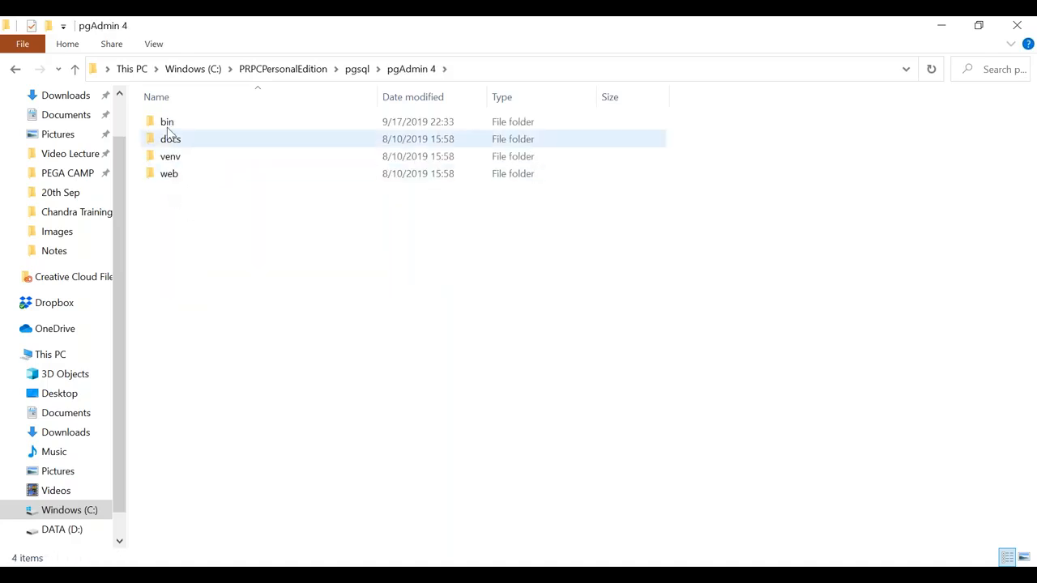
{"action": "double_click", "coordinate": [168, 126]}
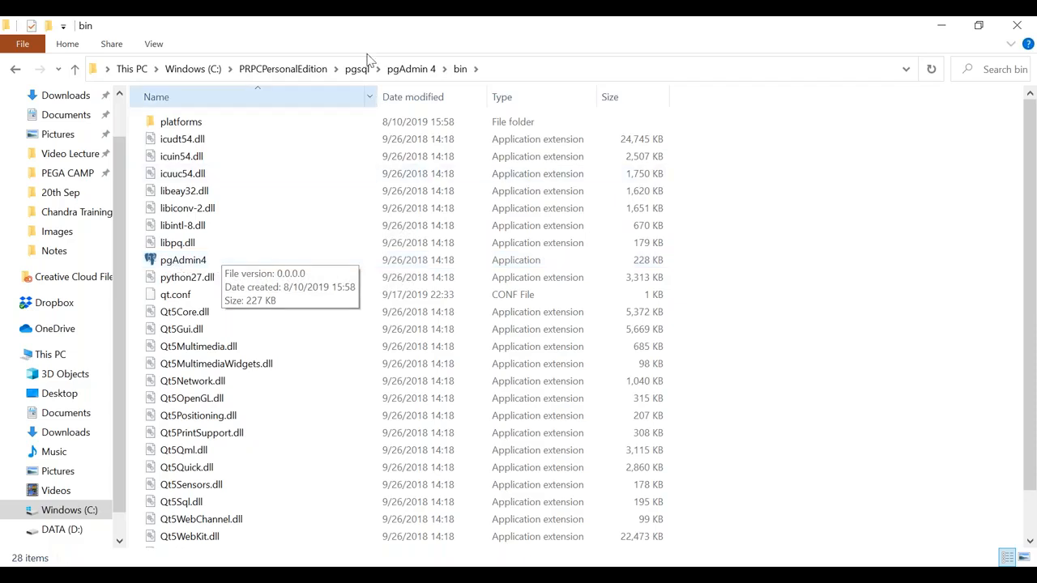
- Launch pgAdmin4 from the bin folder and retry the connection to its application server
{"action": "left_click", "coordinate": [367, 28]}
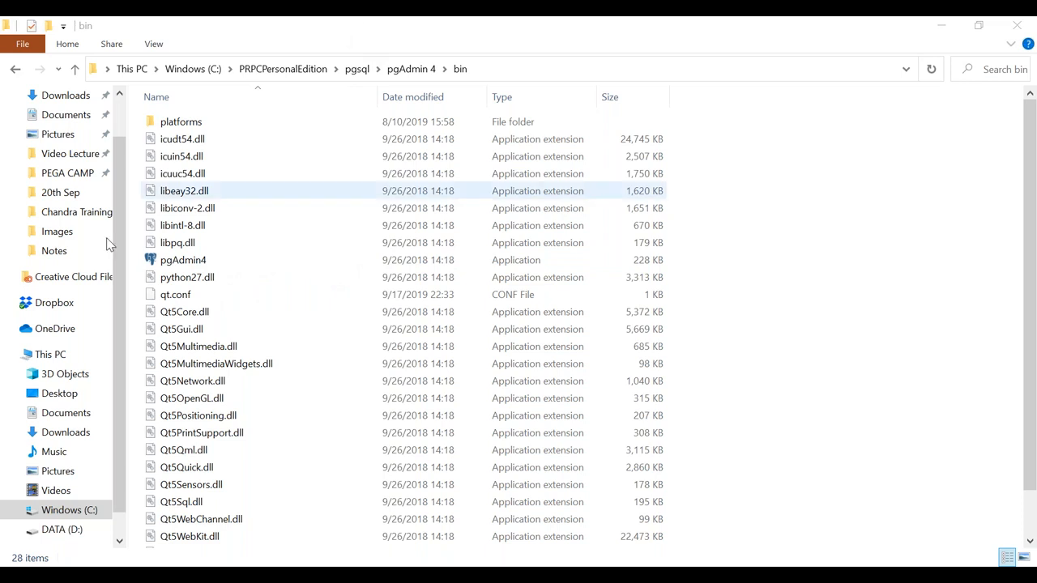
{"action": "left_click", "coordinate": [195, 267]}
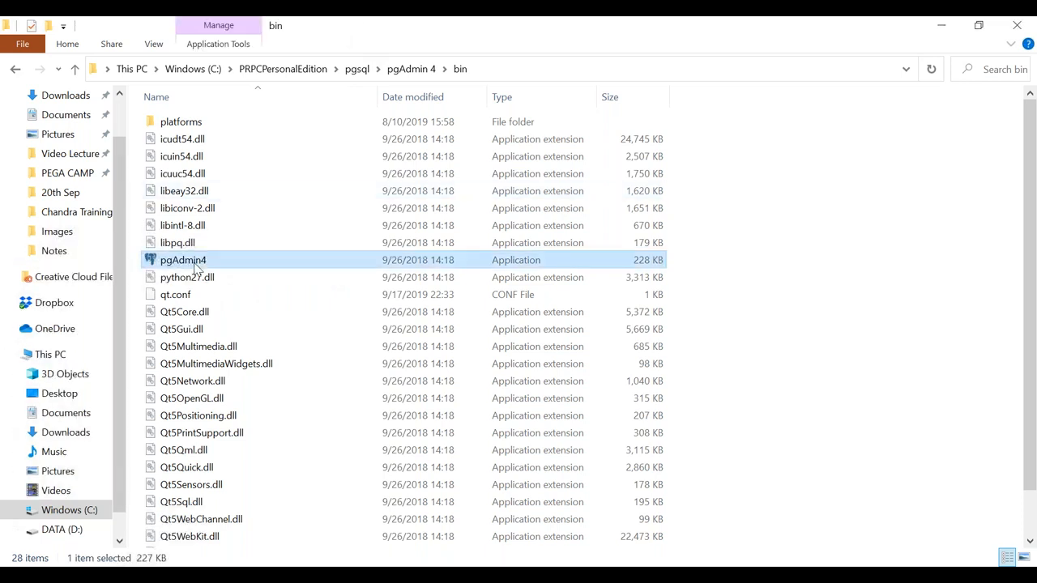
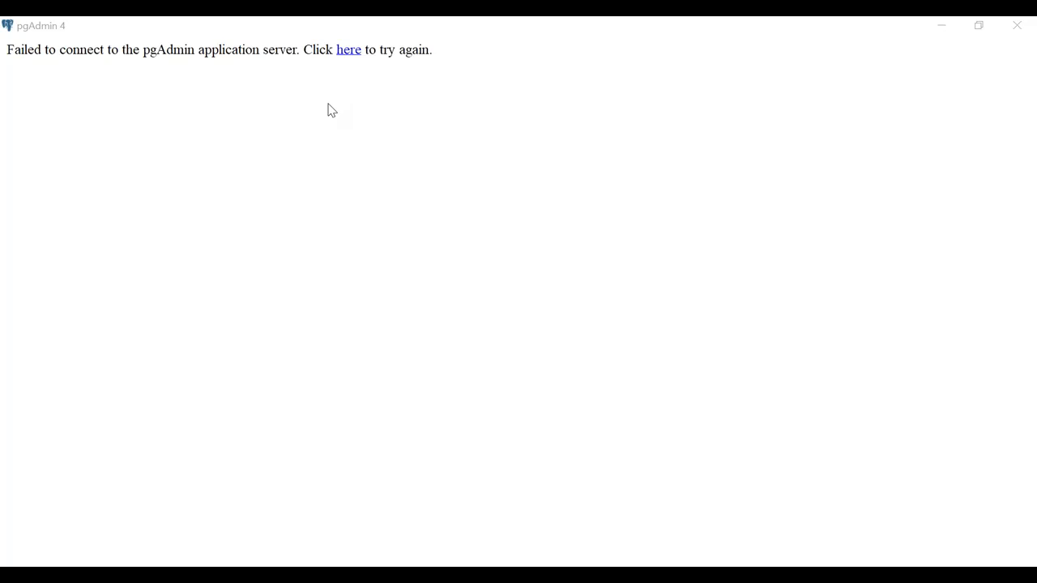
{"action": "left_click", "coordinate": [348, 50]}
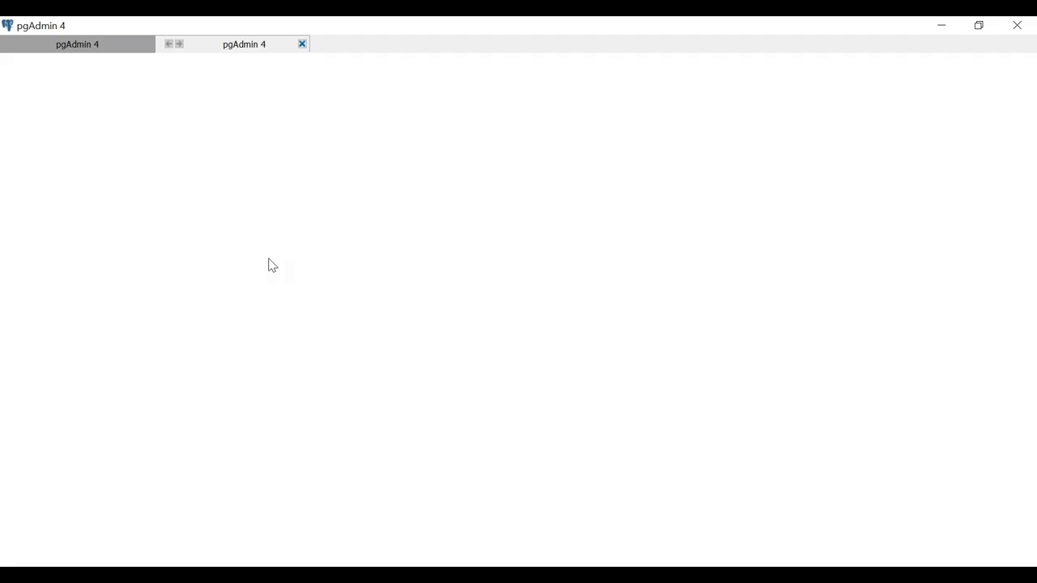
{"action": "left_click", "coordinate": [80, 49]}
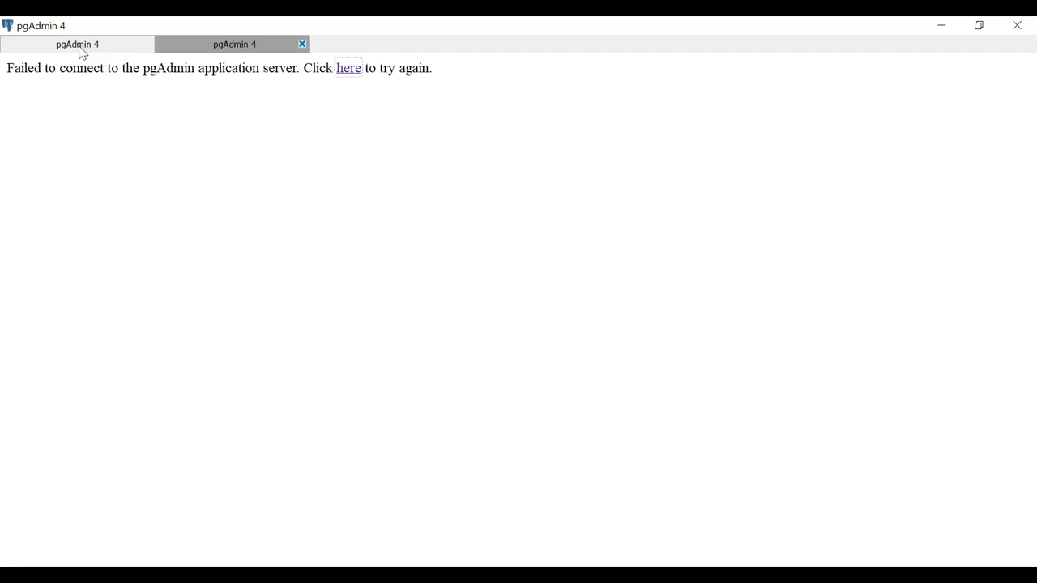
{"action": "left_click", "coordinate": [257, 47]}
{"action": "left_click", "coordinate": [180, 574]}
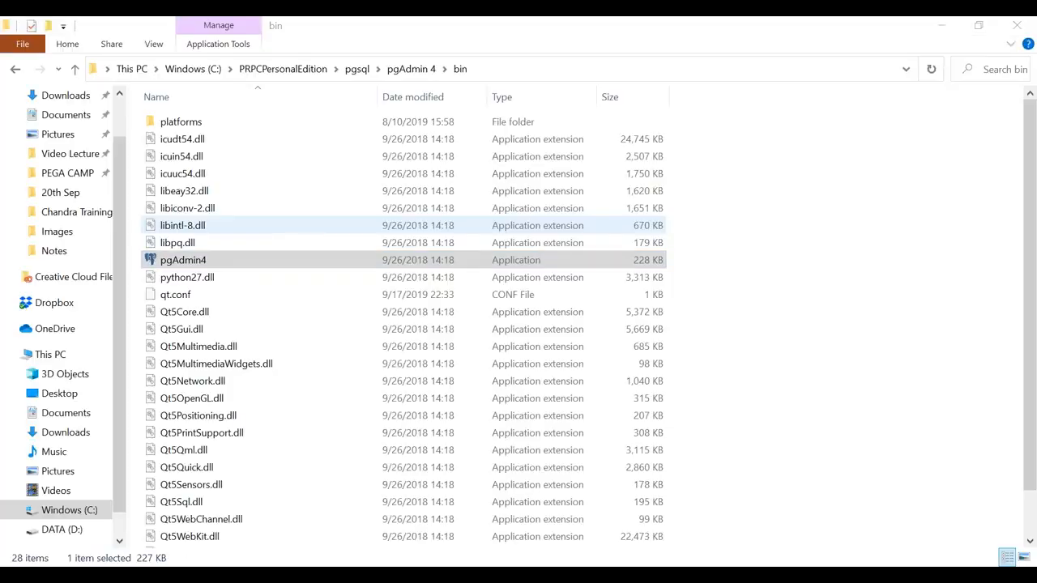
- Launch pgAdmin4 again from the bin folder and dismiss the version notice
{"action": "key", "text": "Return"}
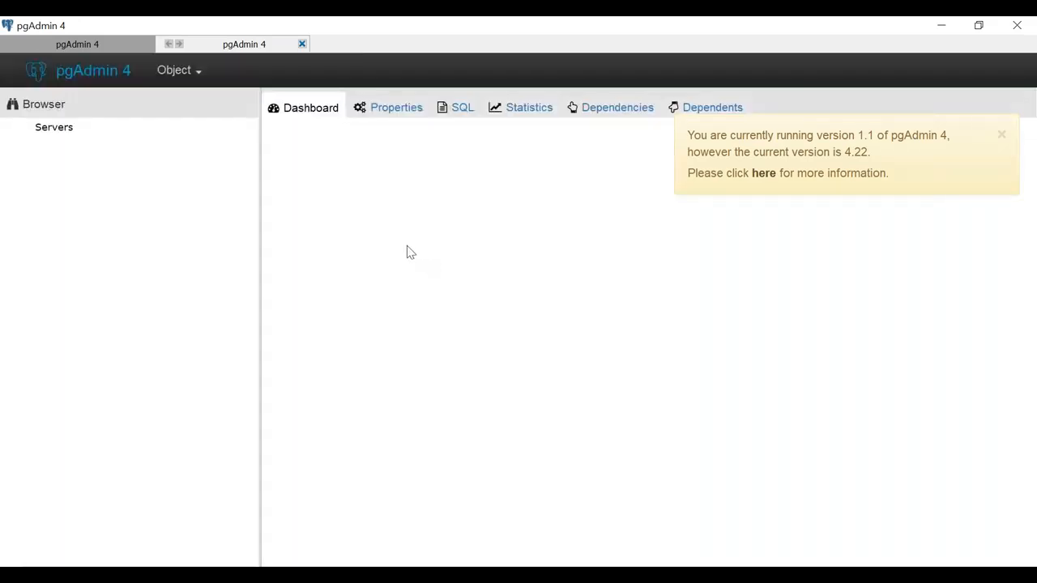
{"action": "left_click", "coordinate": [1001, 135]}
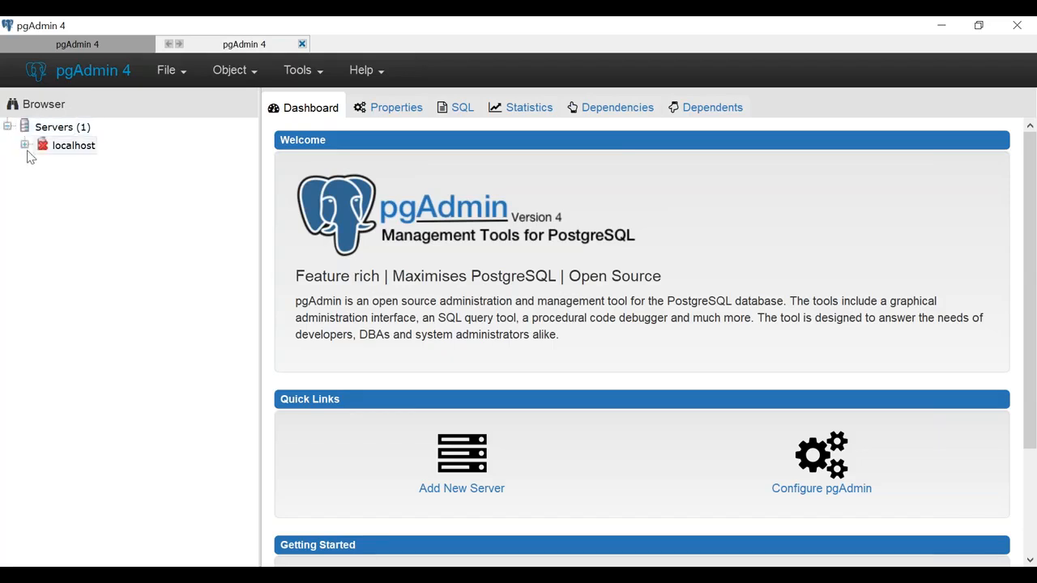
- Check the host name in Dev Studio's web address, and expand the localhost server and its databases in pgAdmin 4
{"action": "left_click", "coordinate": [292, 577]}
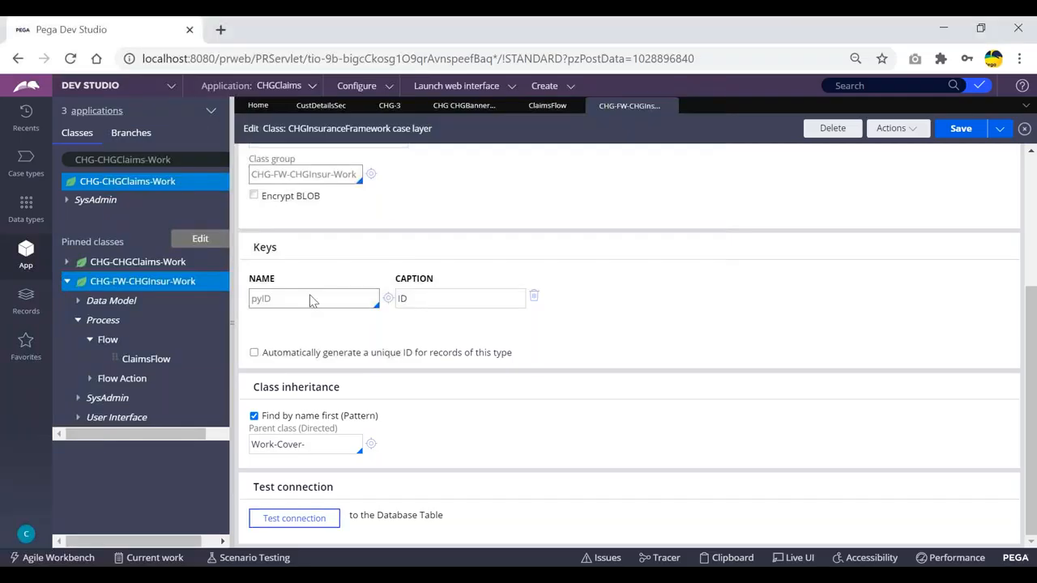
{"action": "left_click_drag", "start_coordinate": [142, 58], "coordinate": [192, 59]}
{"action": "key", "text": "alt+Tab"}
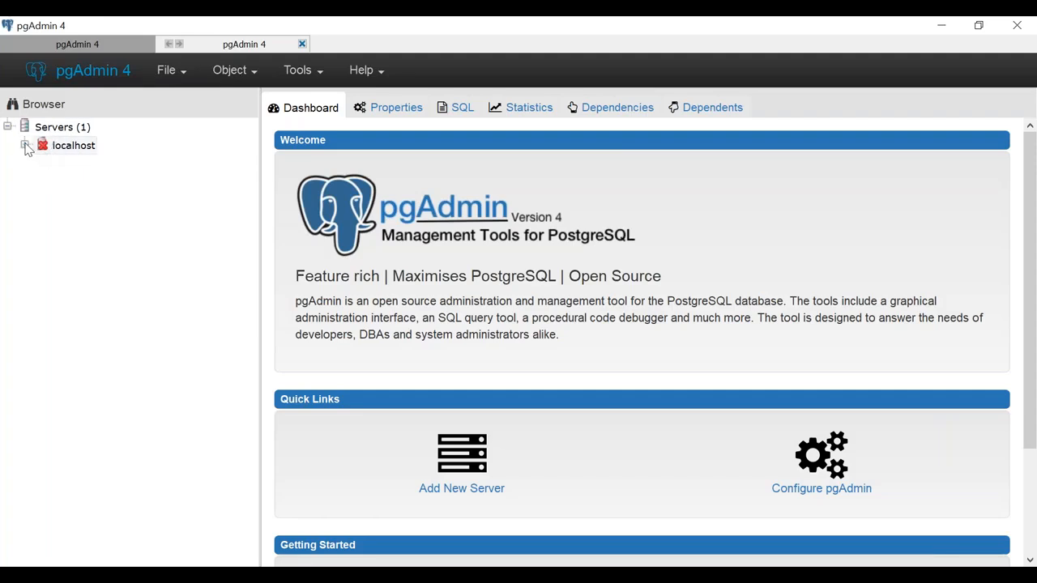
{"action": "left_click", "coordinate": [25, 145]}
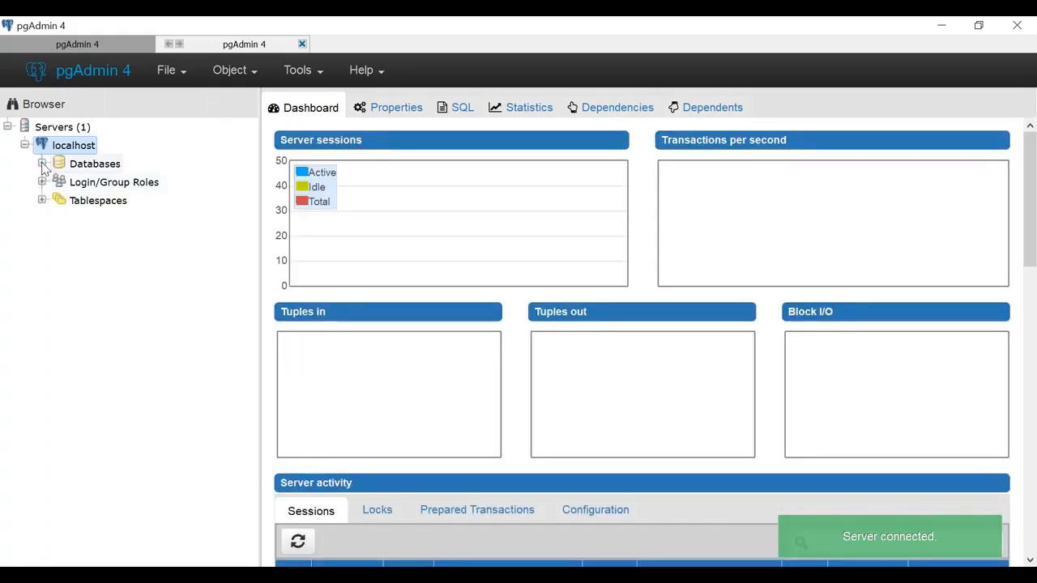
{"action": "left_click", "coordinate": [42, 164]}
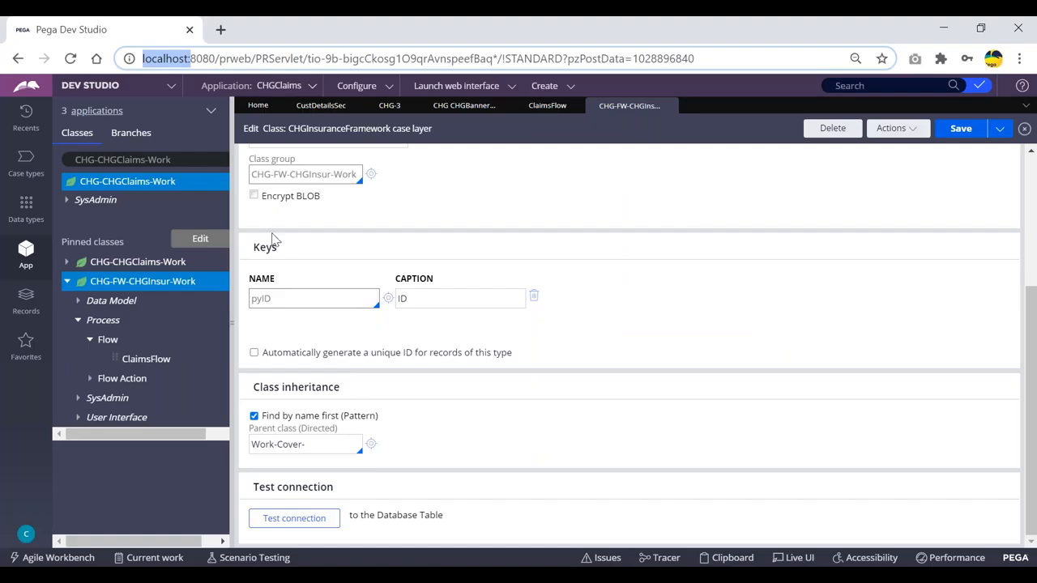
- Test the CHG-FW-CHGInsur-Work class connection in Dev Studio, examine the mapped table's schema name, and return to pgAdmin 4
{"action": "left_click", "coordinate": [296, 519]}
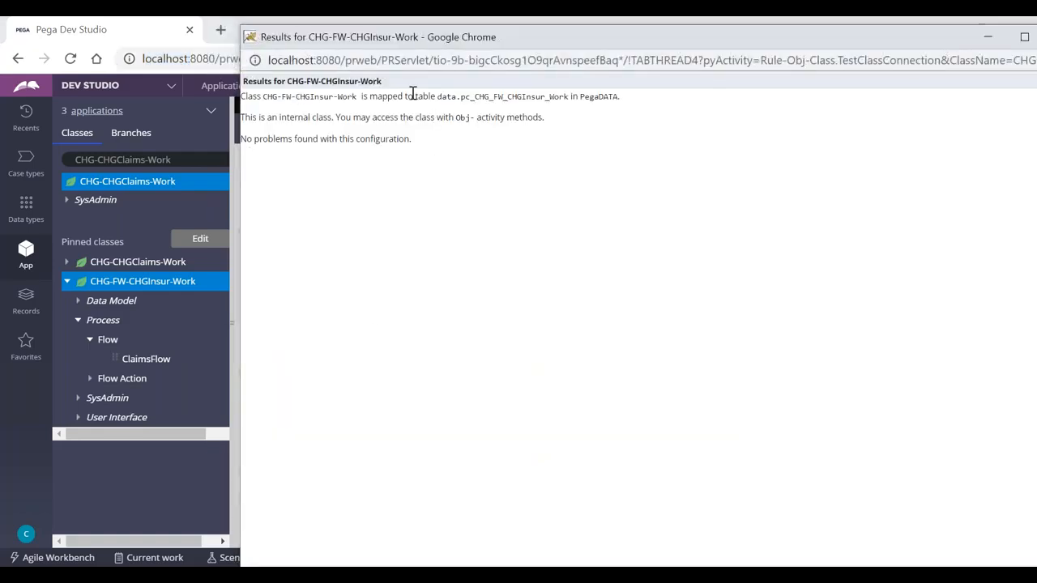
{"action": "double_click", "coordinate": [448, 98]}
{"action": "left_click_drag", "start_coordinate": [453, 100], "coordinate": [442, 98]}
{"action": "key", "text": "alt+Tab"}
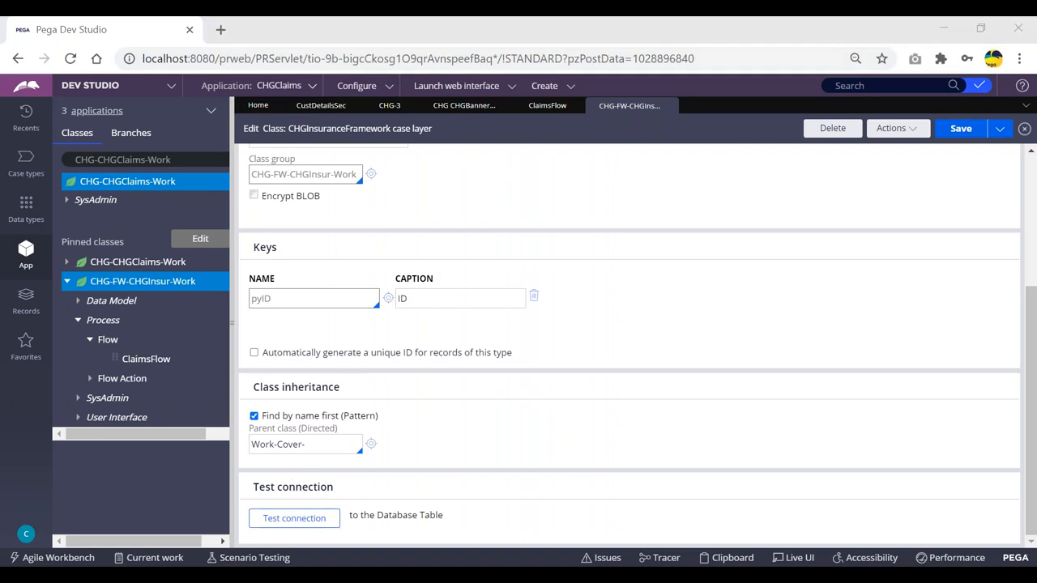
{"action": "key", "text": "alt+Tab"}
{"action": "key", "text": "alt+Tab"}
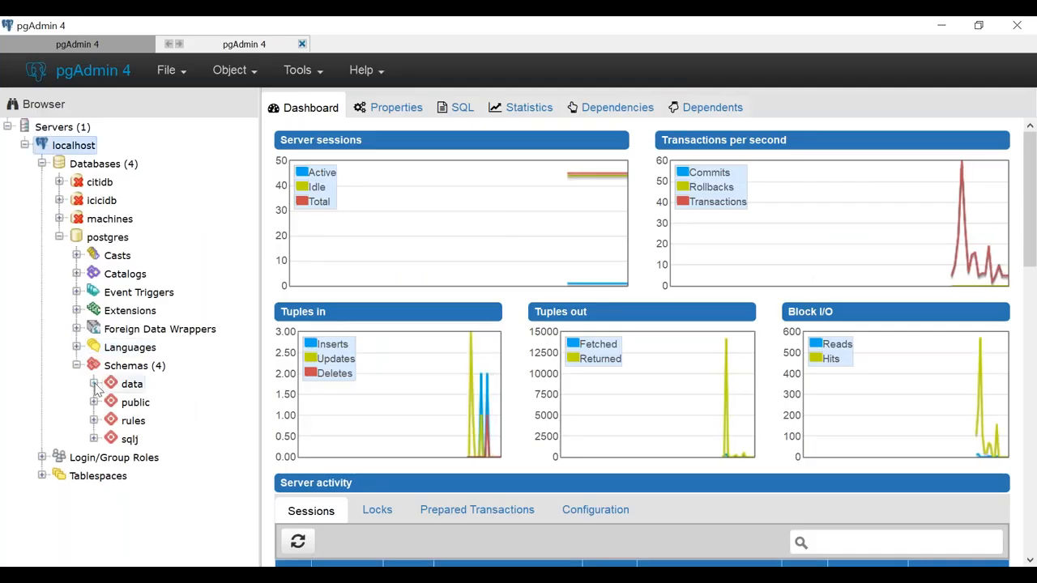
- Expand the tables of the data schema in the postgres database and widen the object tree to show full table names
{"action": "left_click", "coordinate": [94, 385]}
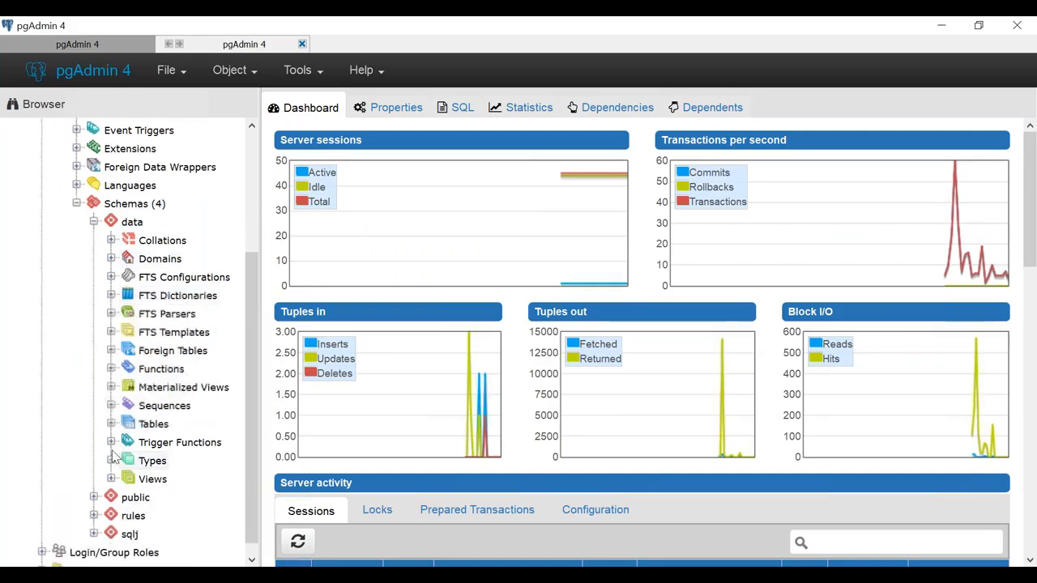
{"action": "left_click", "coordinate": [112, 424]}
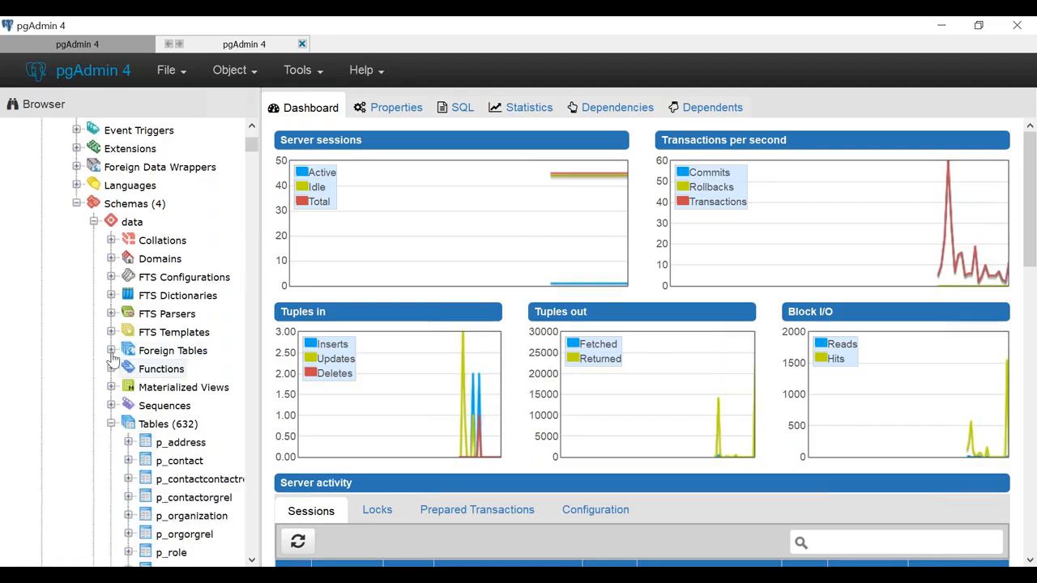
{"action": "scroll", "coordinate": [113, 361], "scroll_direction": "down", "scroll_amount": 3}
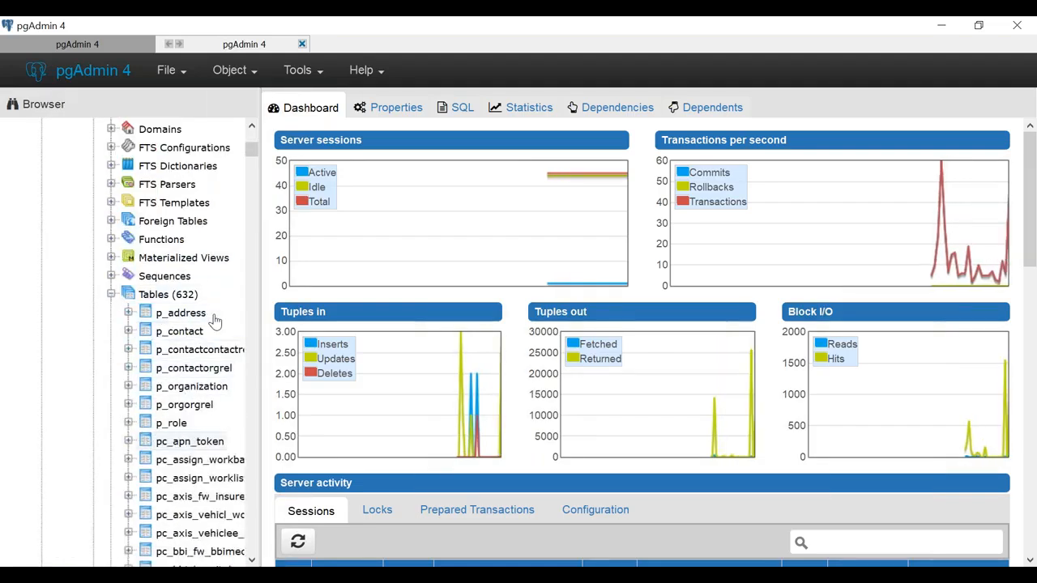
{"action": "scroll", "coordinate": [136, 357], "scroll_direction": "down", "scroll_amount": 1}
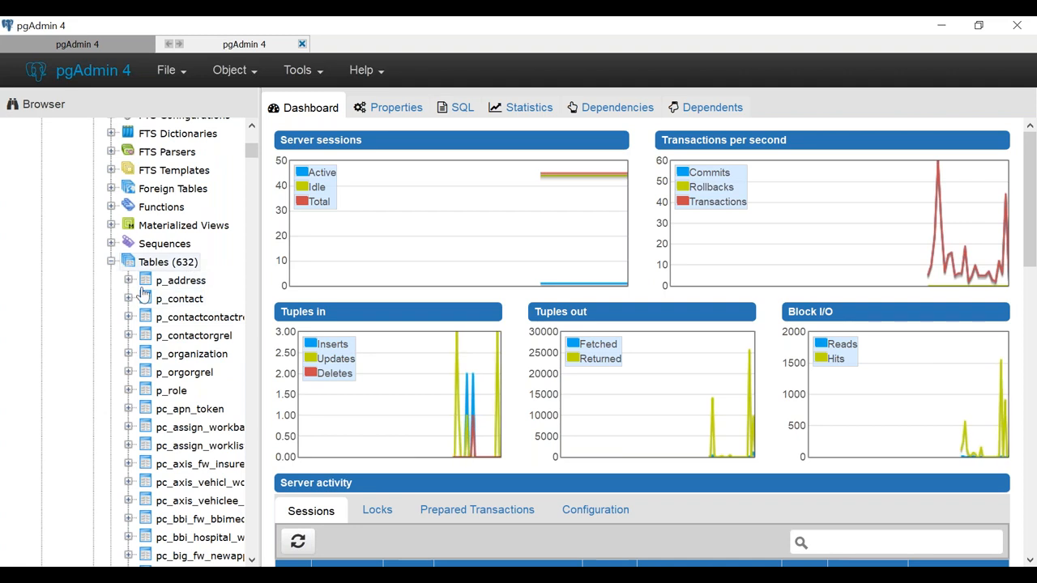
{"action": "scroll", "coordinate": [142, 276], "scroll_direction": "down", "scroll_amount": 1}
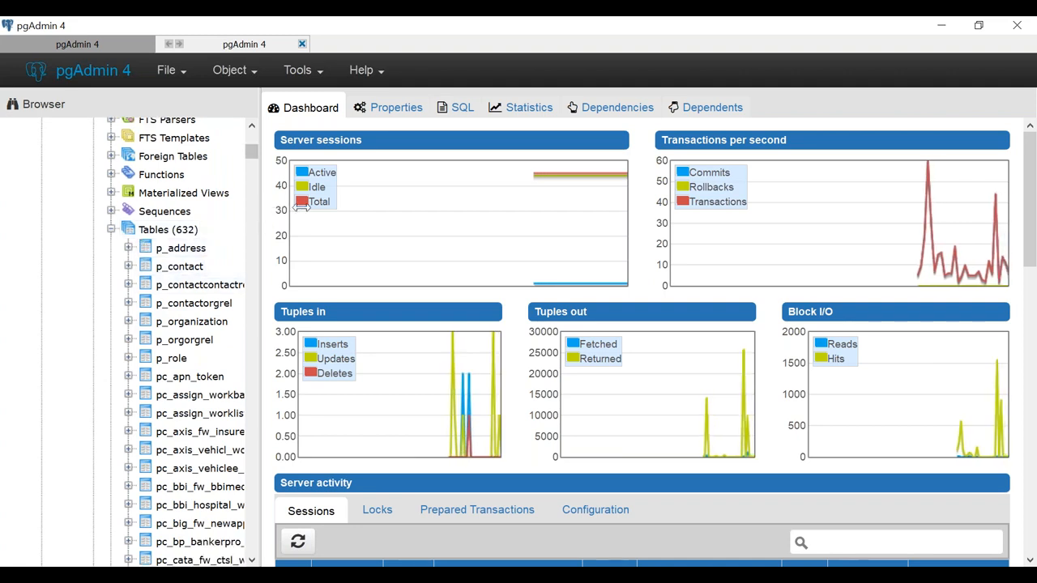
{"action": "left_click_drag", "start_coordinate": [302, 207], "coordinate": [307, 213]}
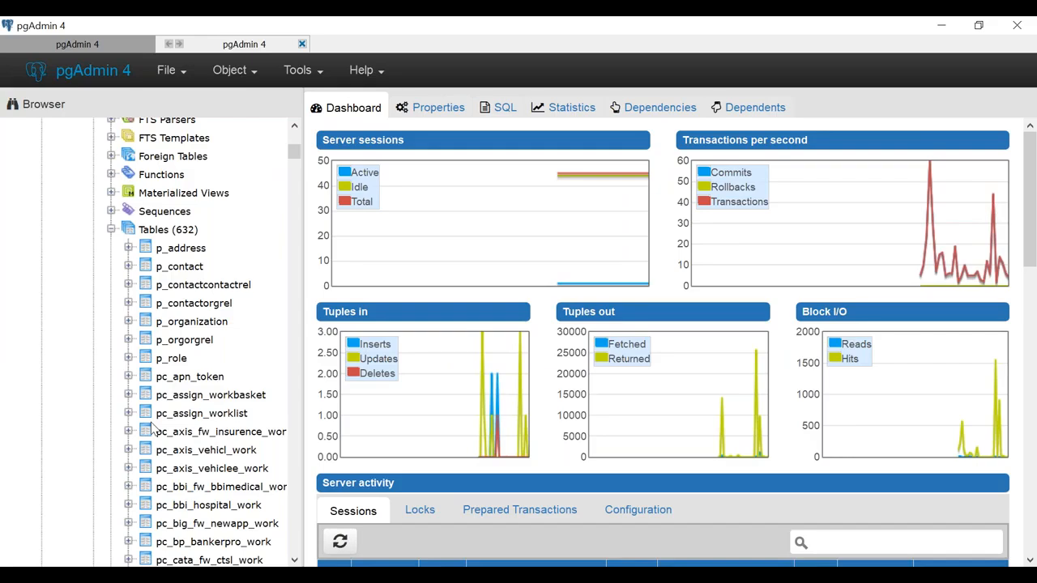
{"action": "scroll", "coordinate": [150, 427], "scroll_direction": "down", "scroll_amount": 2}
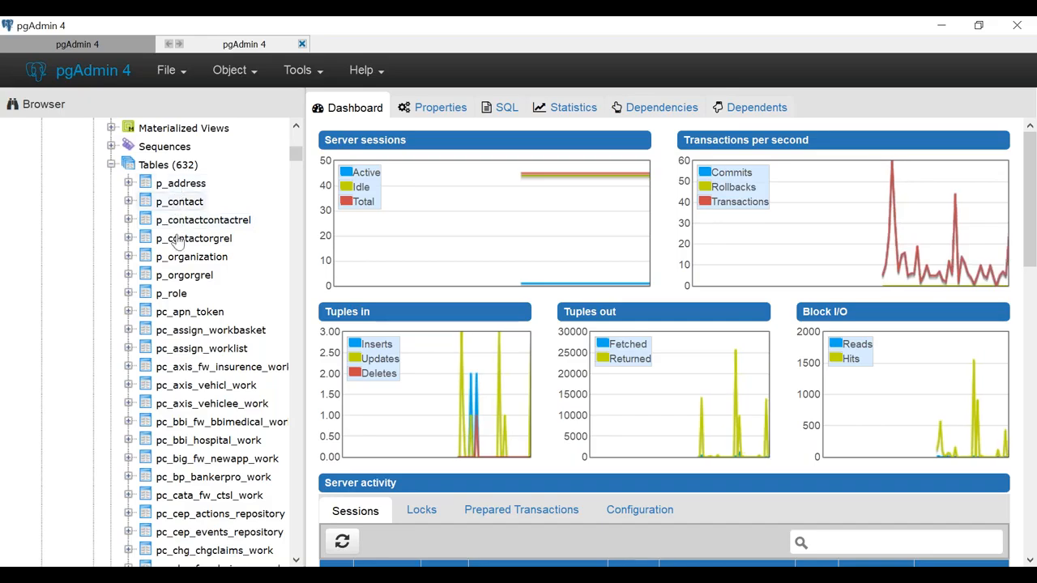
{"action": "scroll", "coordinate": [172, 241], "scroll_direction": "down", "scroll_amount": 1}
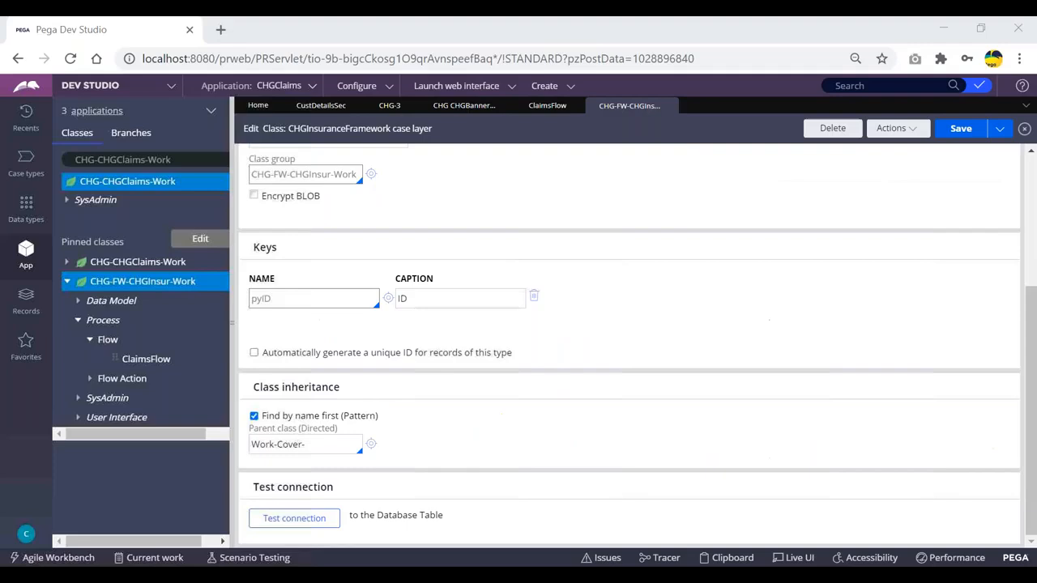
- Switch to Dev Studio, rerun the class connection test to read the full mapped table name, and close the results
{"action": "left_click", "coordinate": [330, 516]}
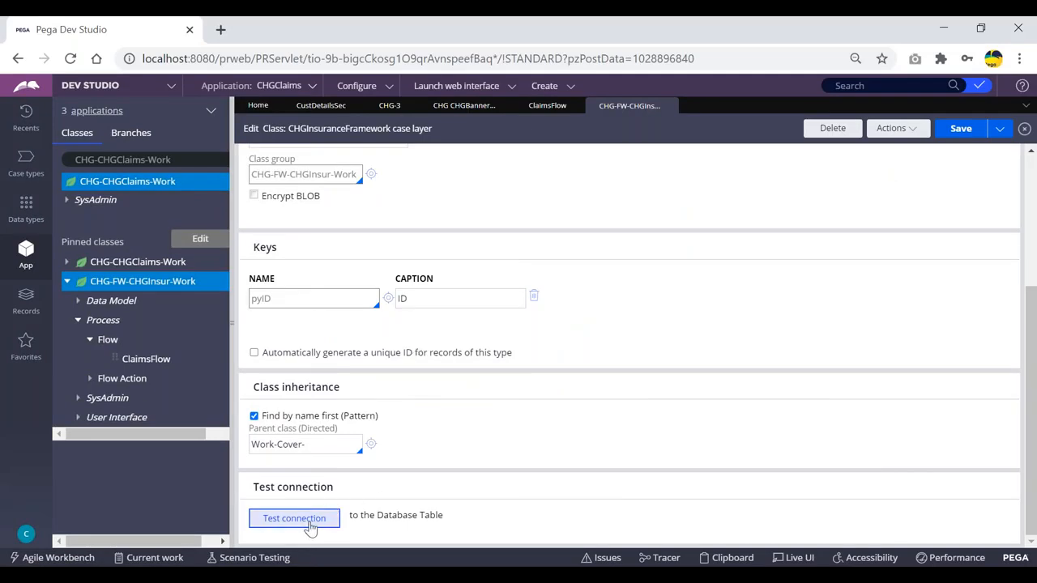
{"action": "left_click_drag", "start_coordinate": [462, 97], "coordinate": [571, 97]}
{"action": "left_click_drag", "start_coordinate": [588, 46], "coordinate": [436, 87]}
{"action": "left_click", "coordinate": [908, 89]}
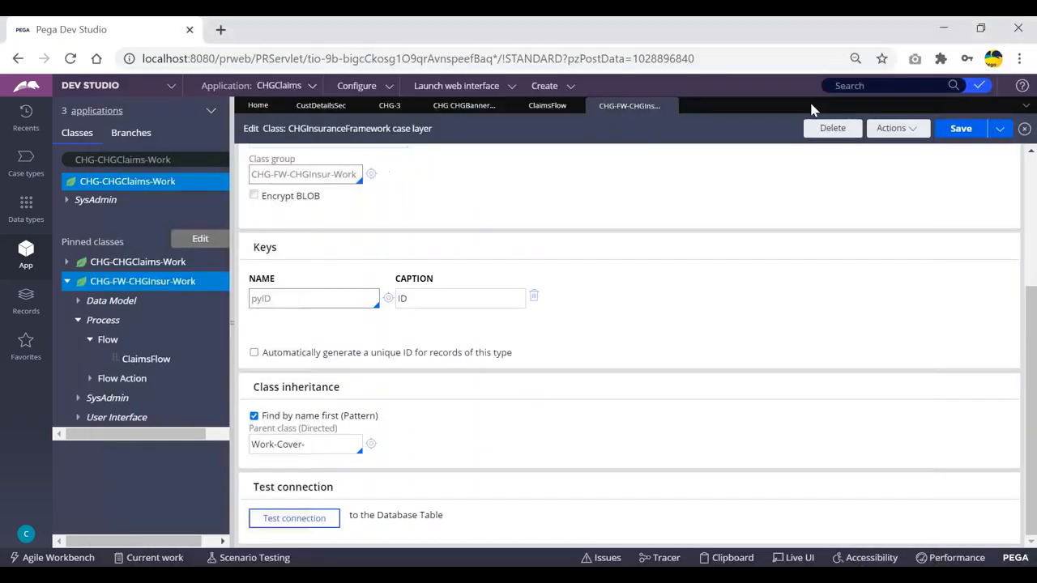
- Switch to pgAdmin 4 and look through the data schema's tables for the one mapped to CHG-FW-CHGInsur-Work
{"action": "key", "text": "alt+Tab"}
{"action": "scroll", "coordinate": [176, 373], "scroll_direction": "down", "scroll_amount": 3}
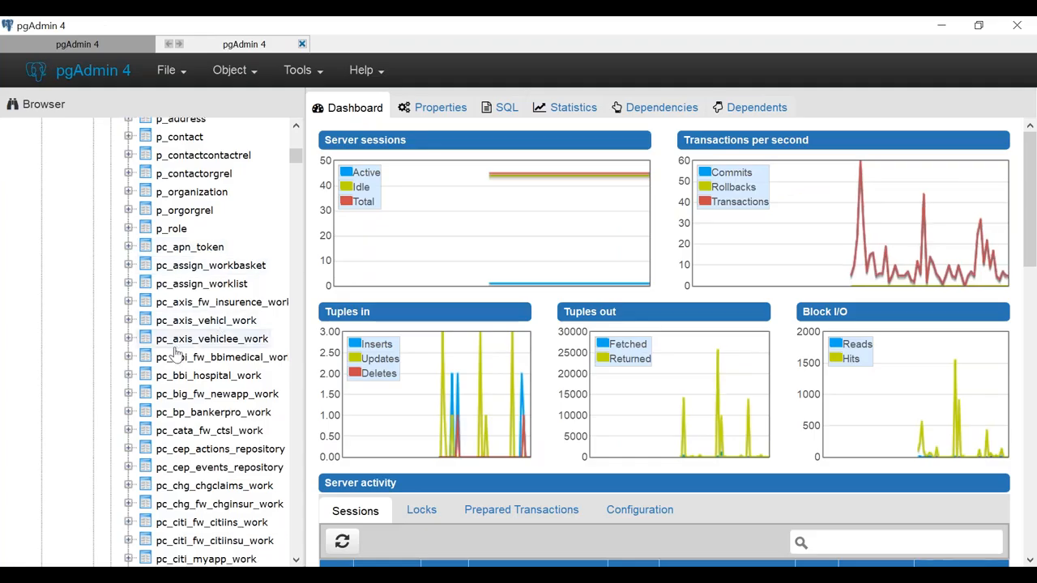
{"action": "scroll", "coordinate": [177, 364], "scroll_direction": "down", "scroll_amount": 2}
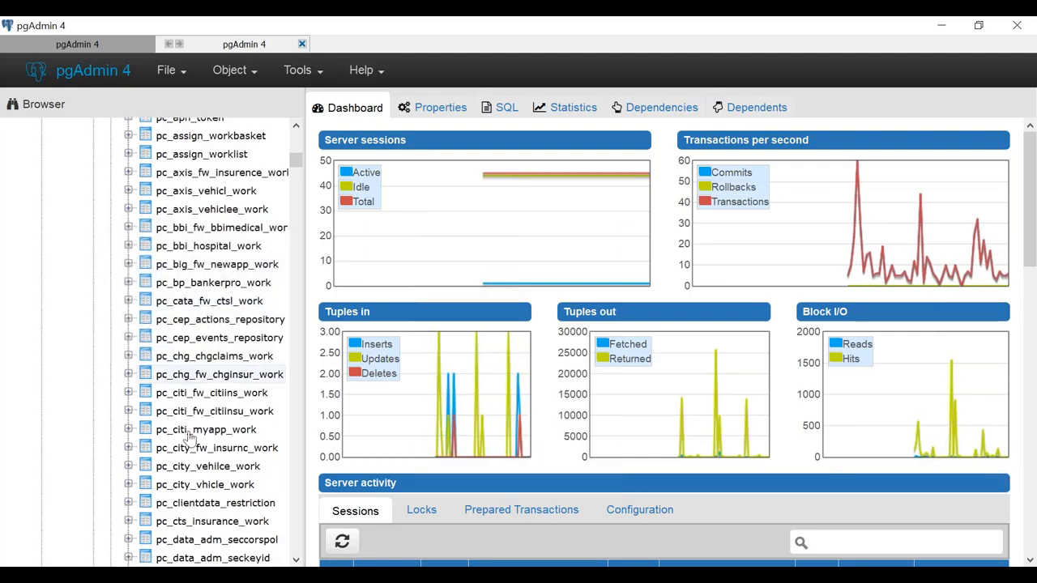
{"action": "scroll", "coordinate": [175, 418], "scroll_direction": "down", "scroll_amount": 3}
{"action": "scroll", "coordinate": [173, 409], "scroll_direction": "down", "scroll_amount": 2}
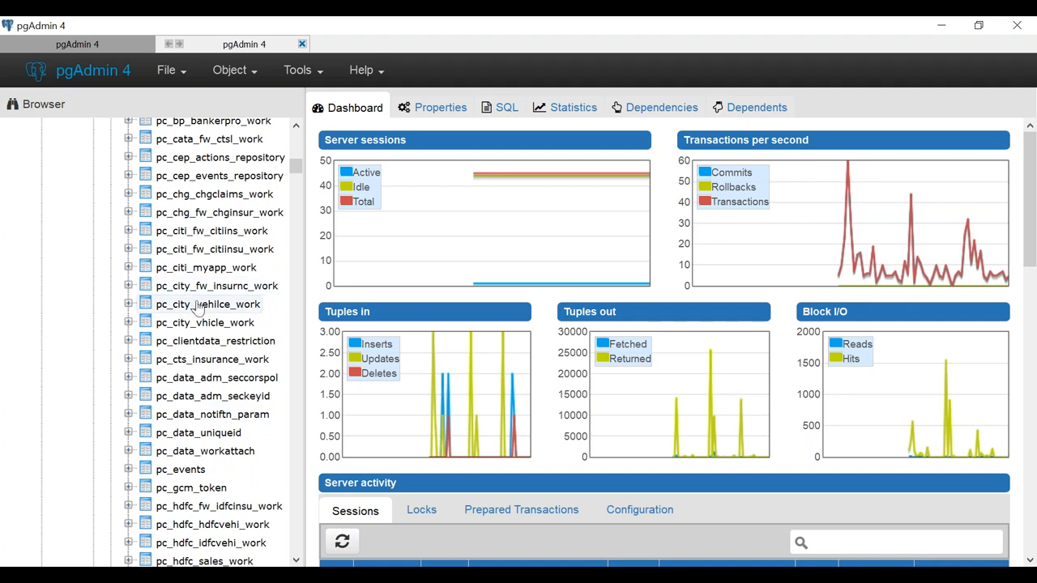
{"action": "scroll", "coordinate": [199, 312], "scroll_direction": "down", "scroll_amount": 1}
{"action": "scroll", "coordinate": [199, 312], "scroll_direction": "down", "scroll_amount": 3}
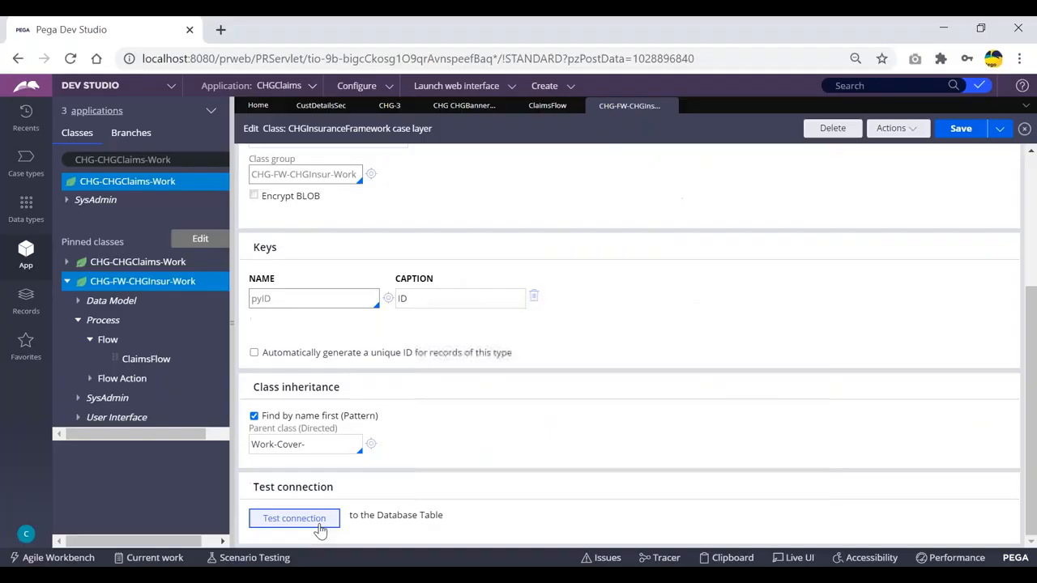
- Recheck the mapped table name with another connection test in Dev Studio, and locate pc_chg_fw_chginsur_work among pgAdmin 4's tables
{"action": "left_click", "coordinate": [320, 525]}
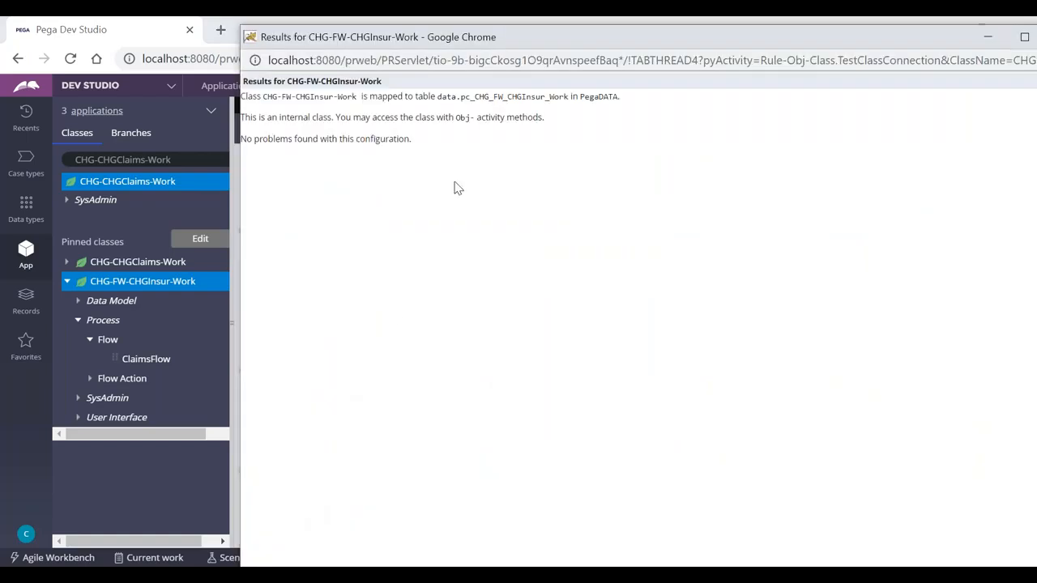
{"action": "left_click", "coordinate": [208, 440]}
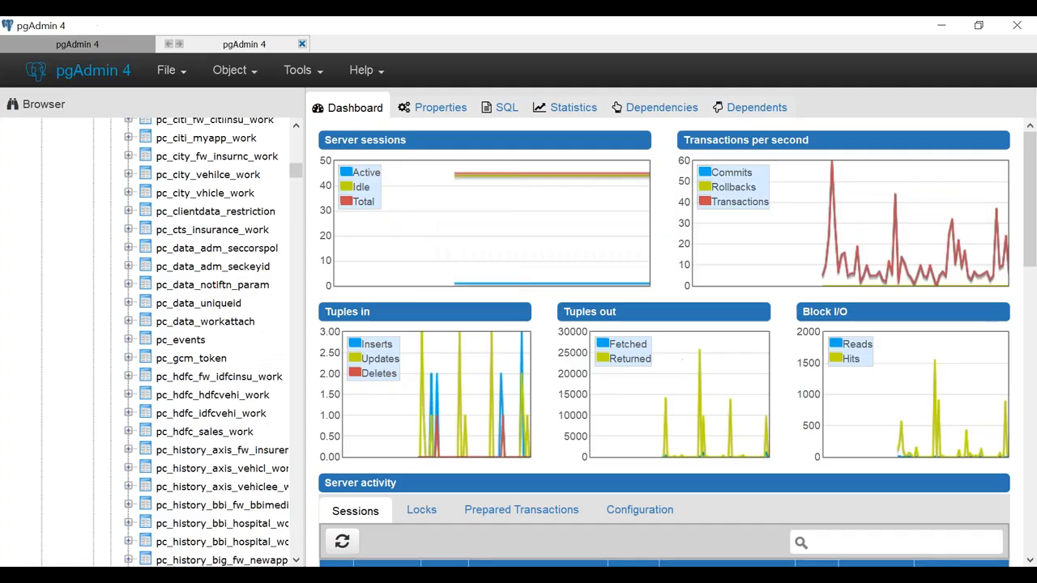
{"action": "scroll", "coordinate": [170, 442], "scroll_direction": "down", "scroll_amount": 1}
{"action": "scroll", "coordinate": [186, 393], "scroll_direction": "up", "scroll_amount": 3}
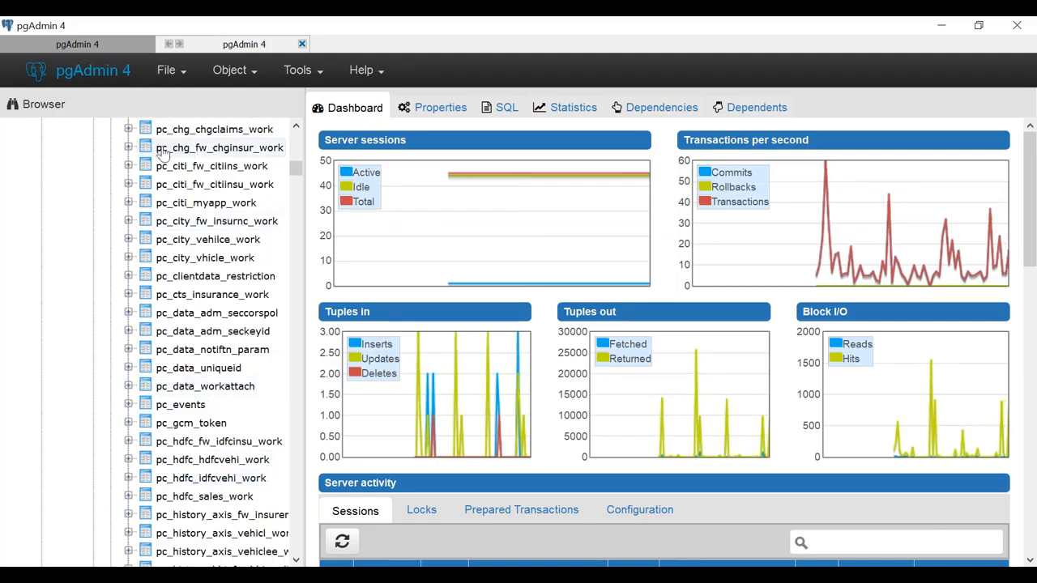
{"action": "scroll", "coordinate": [276, 156], "scroll_direction": "up", "scroll_amount": 1}
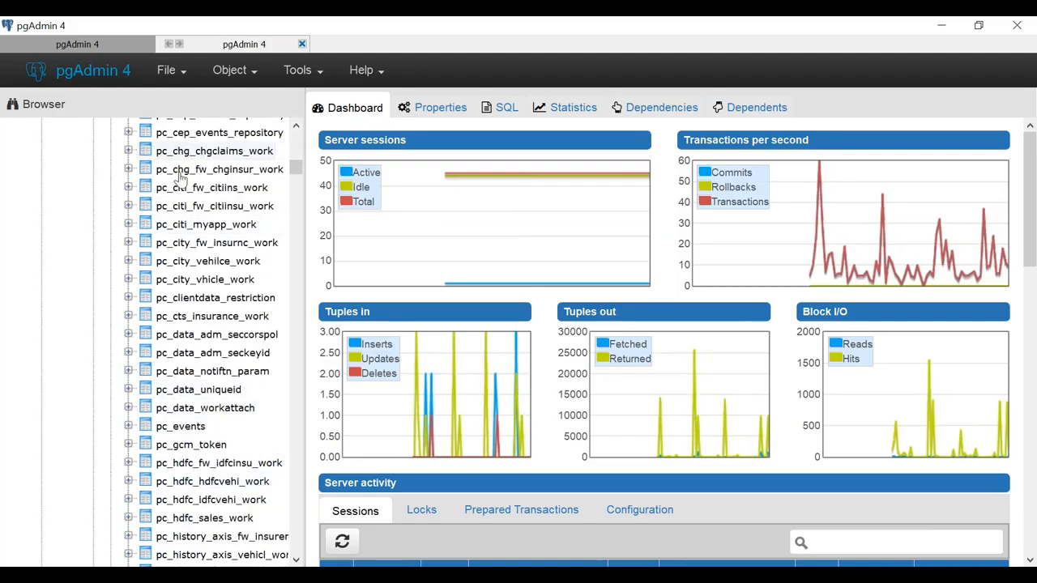
{"action": "left_click", "coordinate": [297, 127]}
{"action": "left_click", "coordinate": [297, 127]}
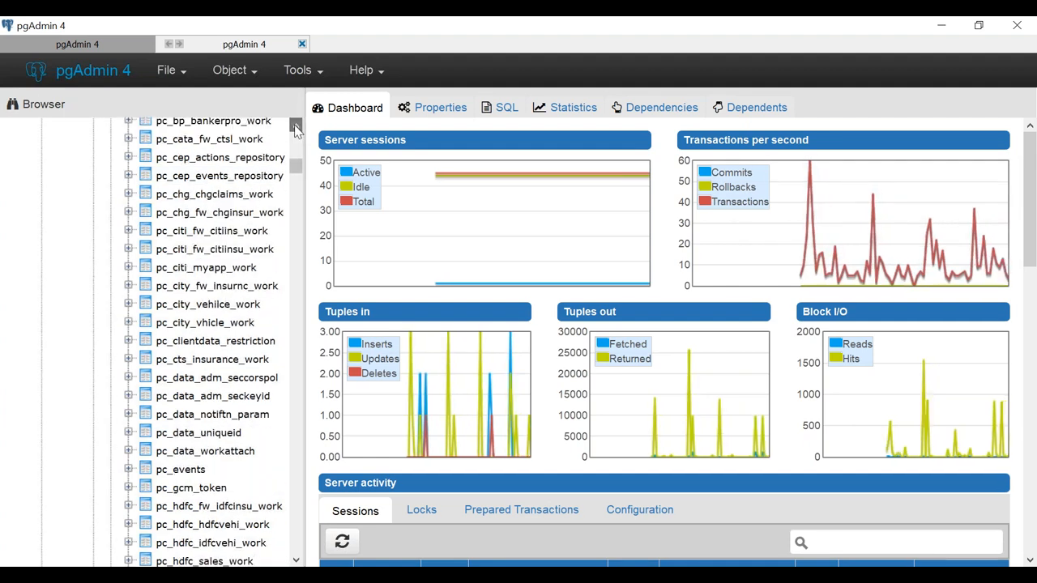
{"action": "left_click", "coordinate": [297, 127]}
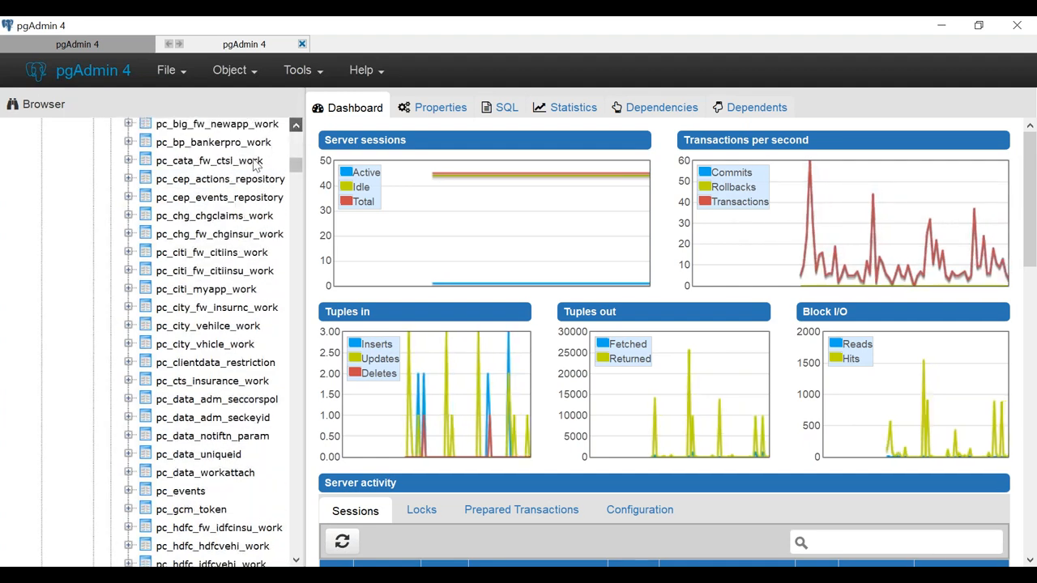
- View all rows of the pc_chg_fw_chginsur_work table and examine the query that retrieves them
{"action": "left_click", "coordinate": [180, 239]}
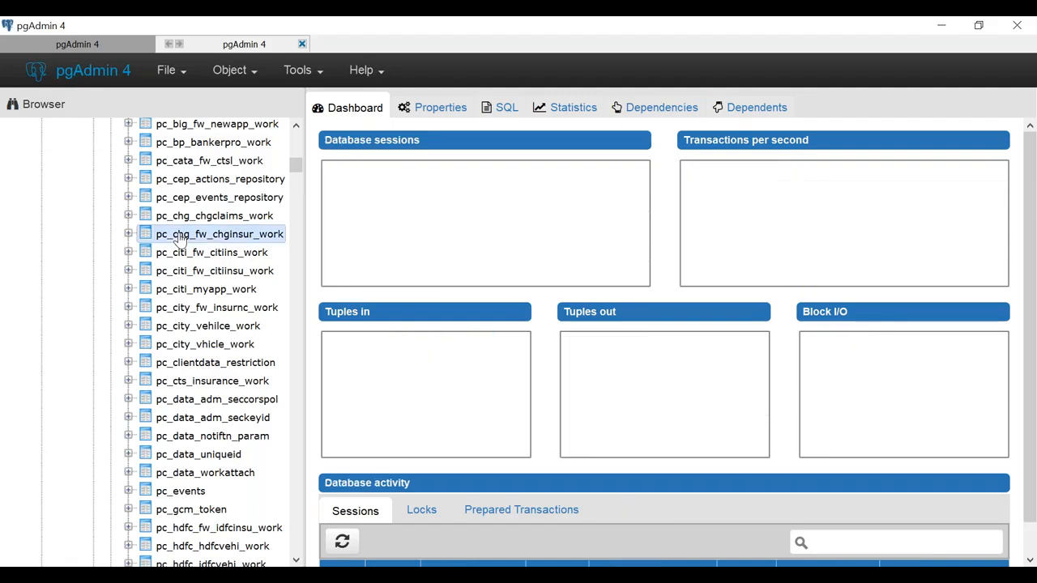
{"action": "right_click", "coordinate": [179, 239]}
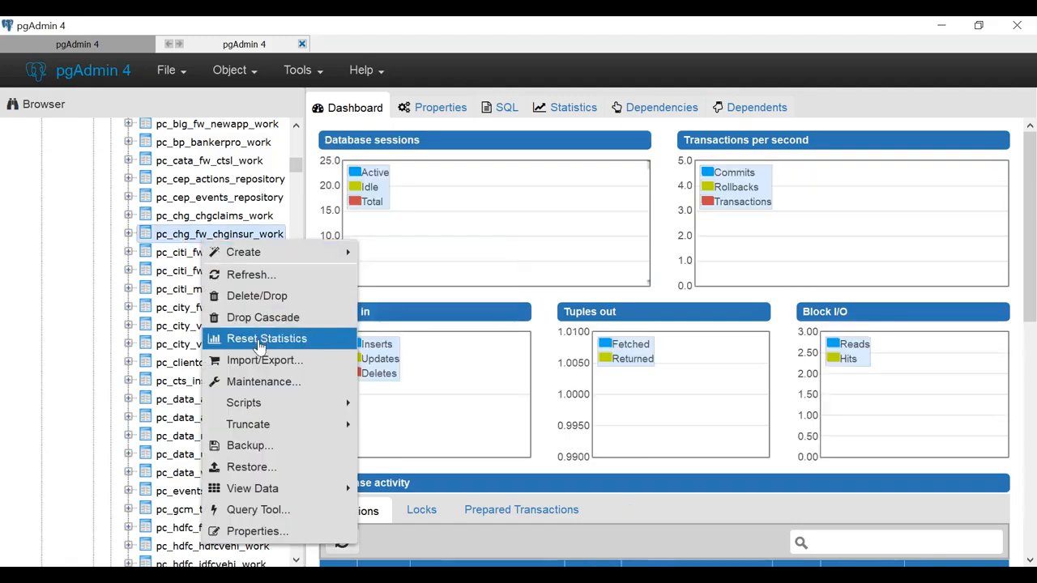
{"action": "mouse_move", "coordinate": [253, 497]}
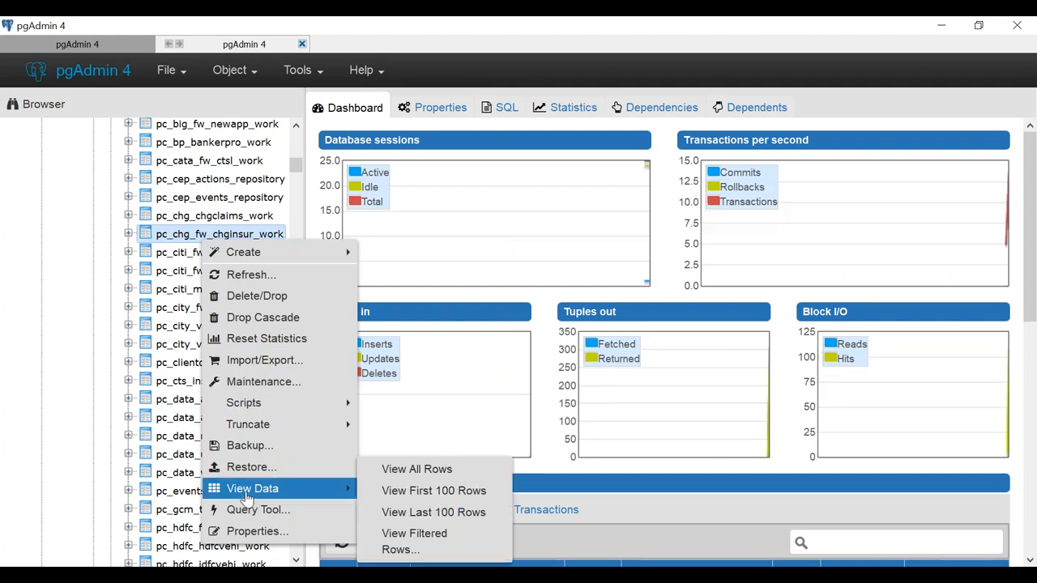
{"action": "left_click", "coordinate": [413, 474]}
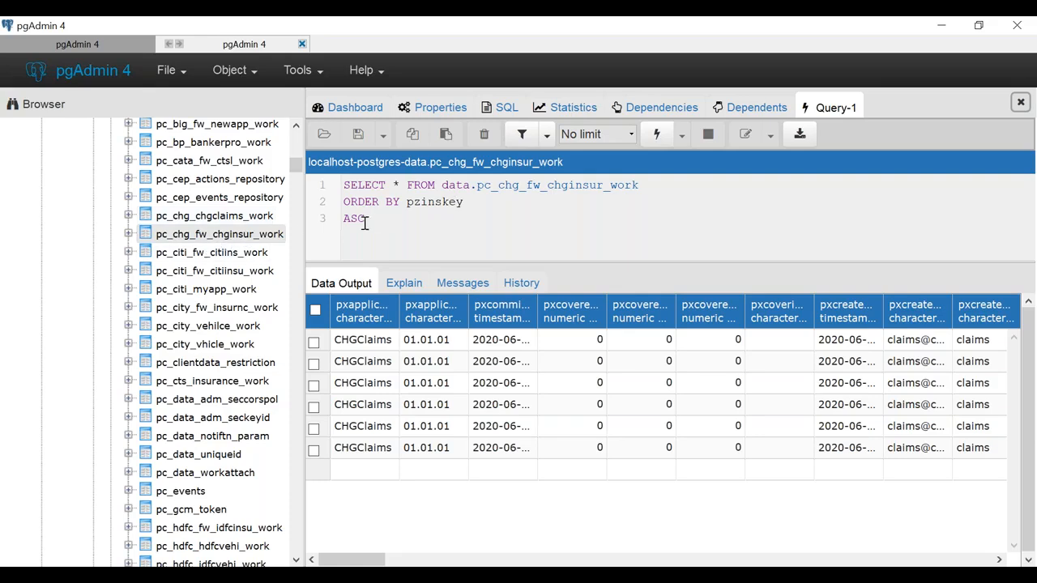
{"action": "left_click", "coordinate": [344, 185]}
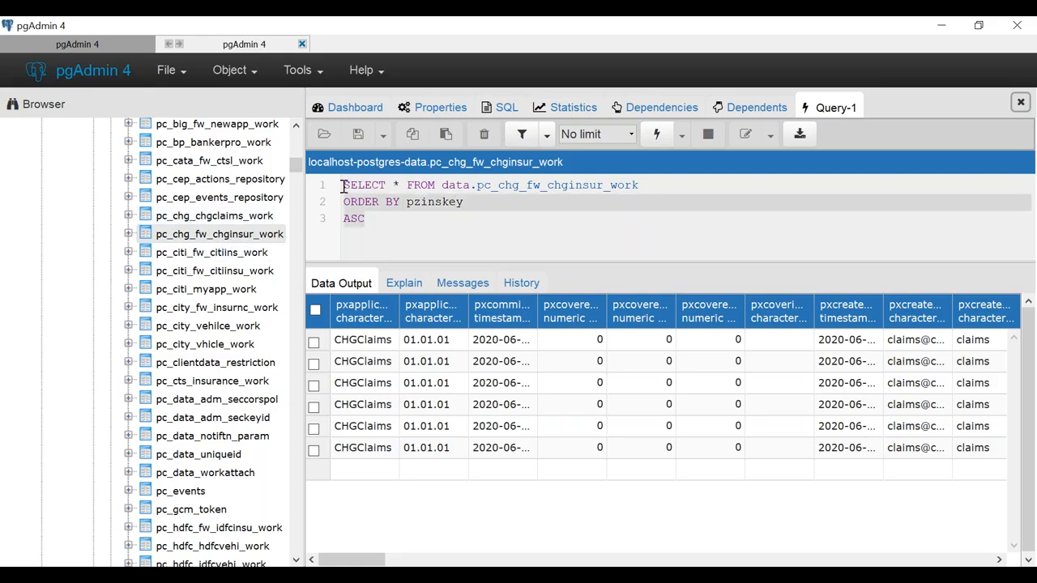
{"action": "left_click", "coordinate": [371, 220]}
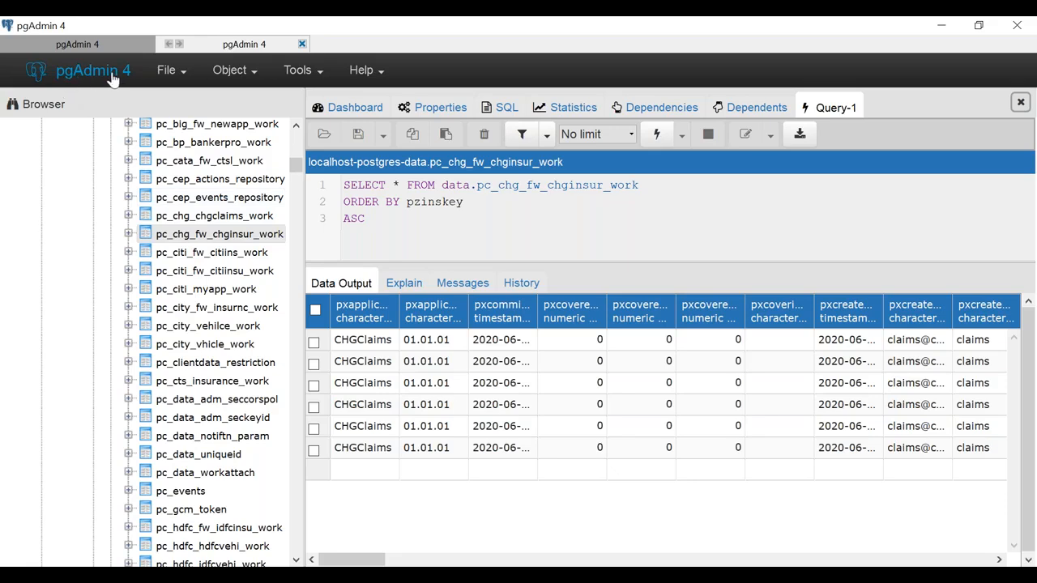
- Review the options for viewing all rows of pc_chg_fw_chginsur_work and examine the full SELECT query that retrieves them
{"action": "left_click", "coordinate": [179, 241]}
{"action": "right_click", "coordinate": [198, 242]}
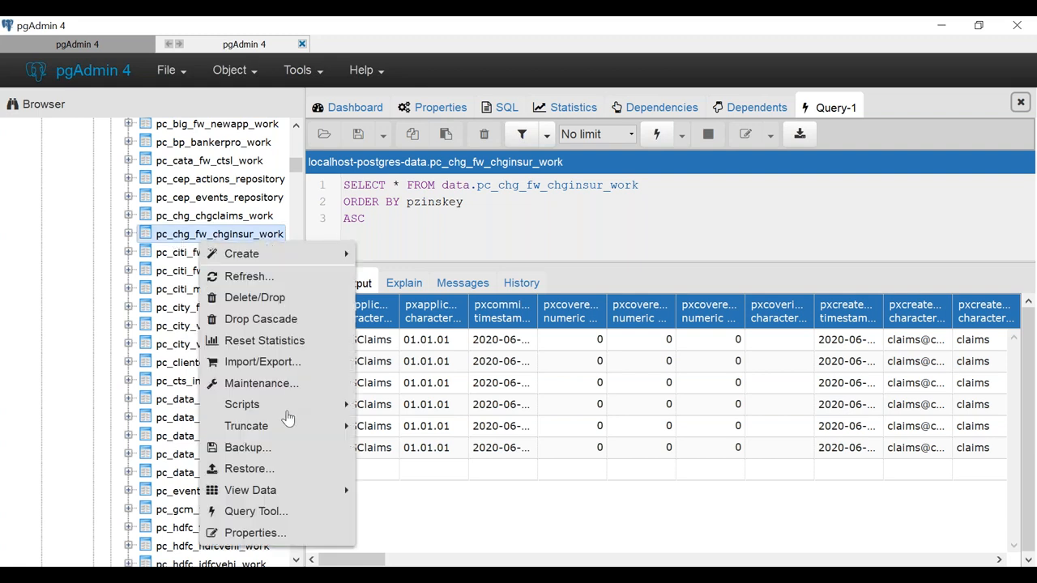
{"action": "mouse_move", "coordinate": [243, 497]}
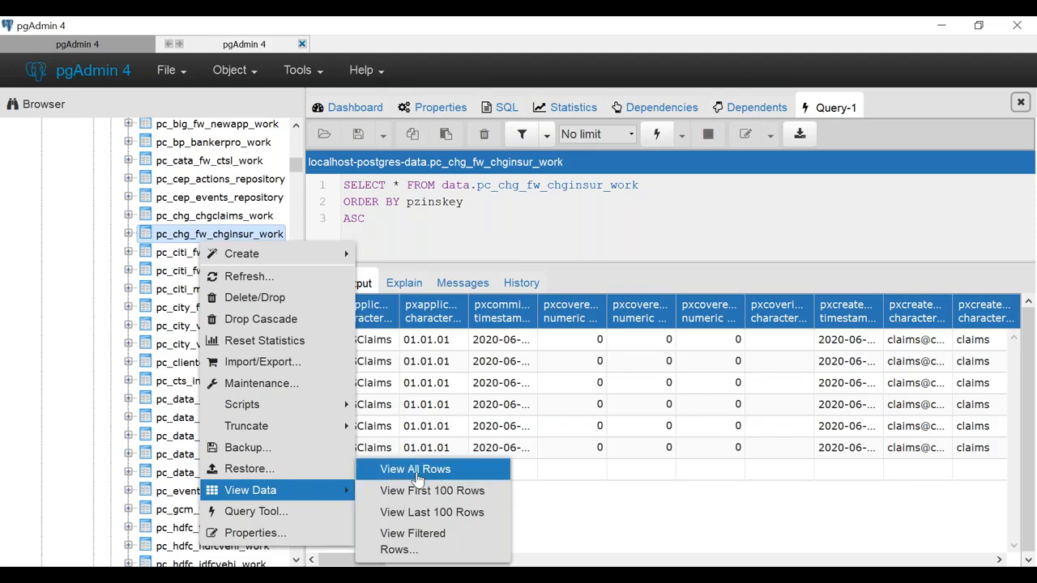
{"action": "left_click", "coordinate": [395, 234]}
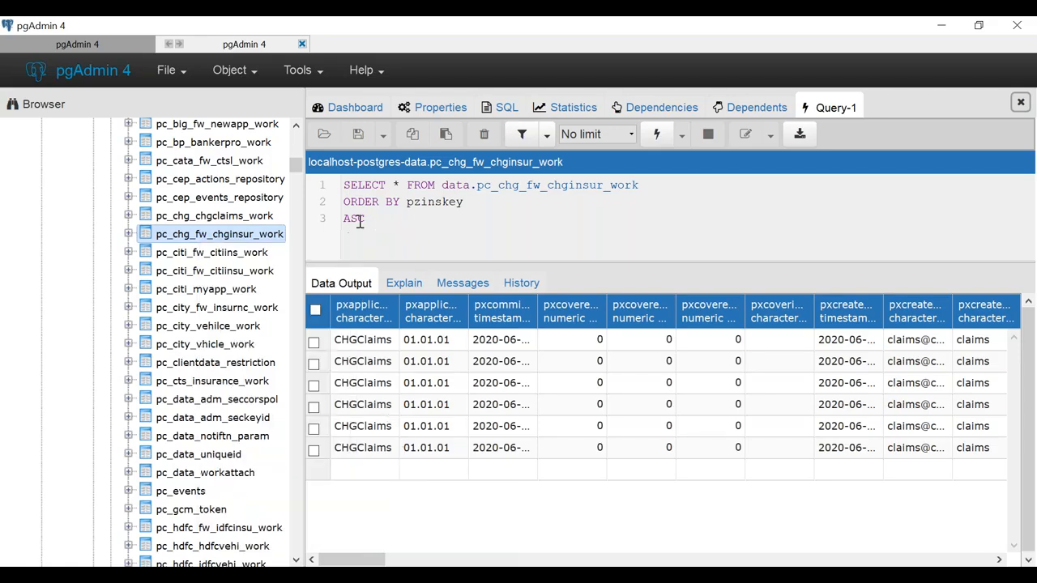
{"action": "key", "text": "ctrl+a"}
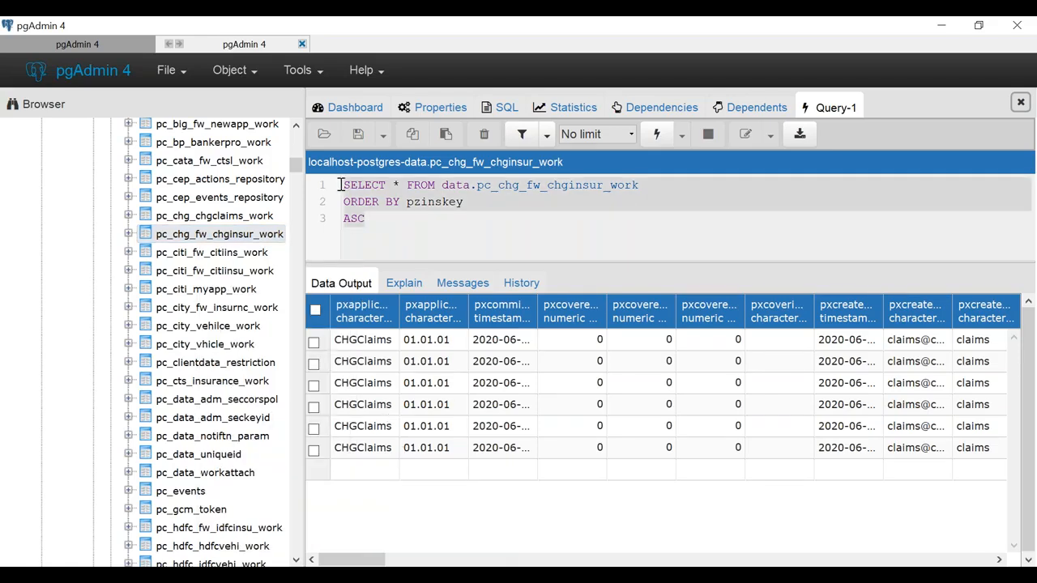
{"action": "left_click_drag", "start_coordinate": [376, 218], "coordinate": [341, 184]}
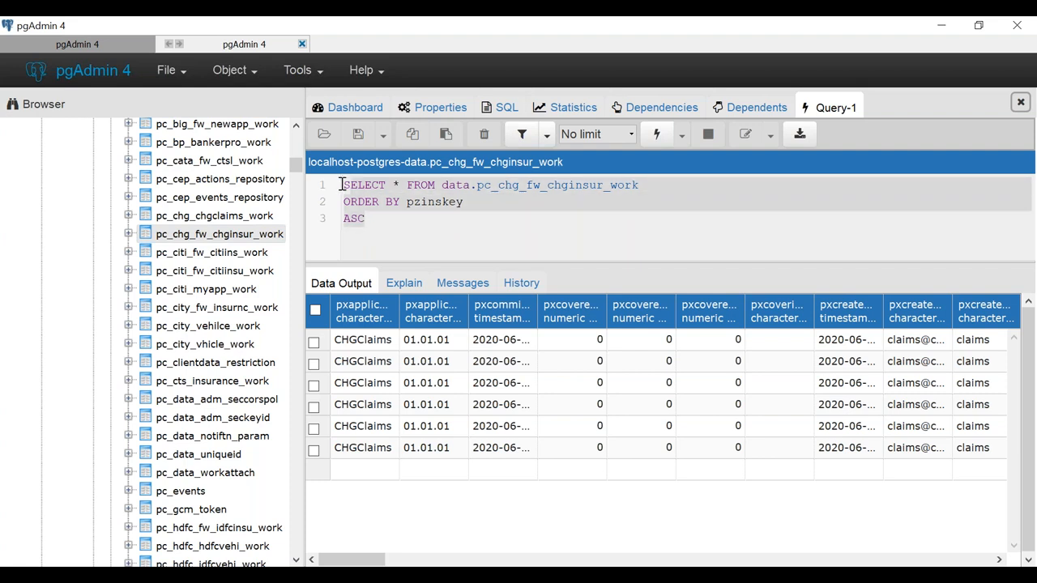
{"action": "left_click", "coordinate": [374, 220]}
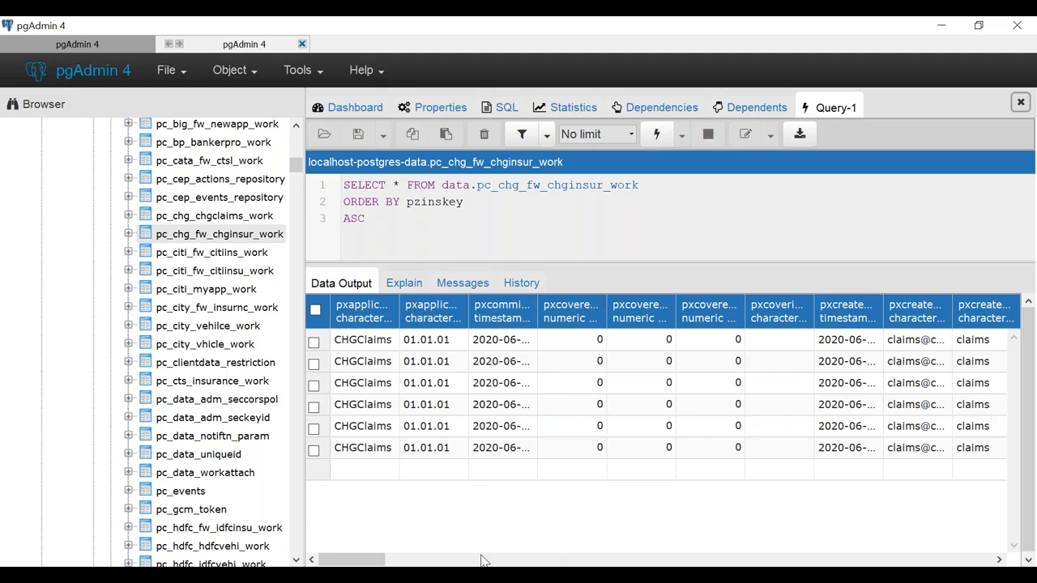
- Look through the columns of the pc_chg_fw_chginsur_work output up to the pystatus columns
{"action": "left_click", "coordinate": [580, 560]}
{"action": "left_click", "coordinate": [624, 560]}
{"action": "left_click", "coordinate": [648, 560]}
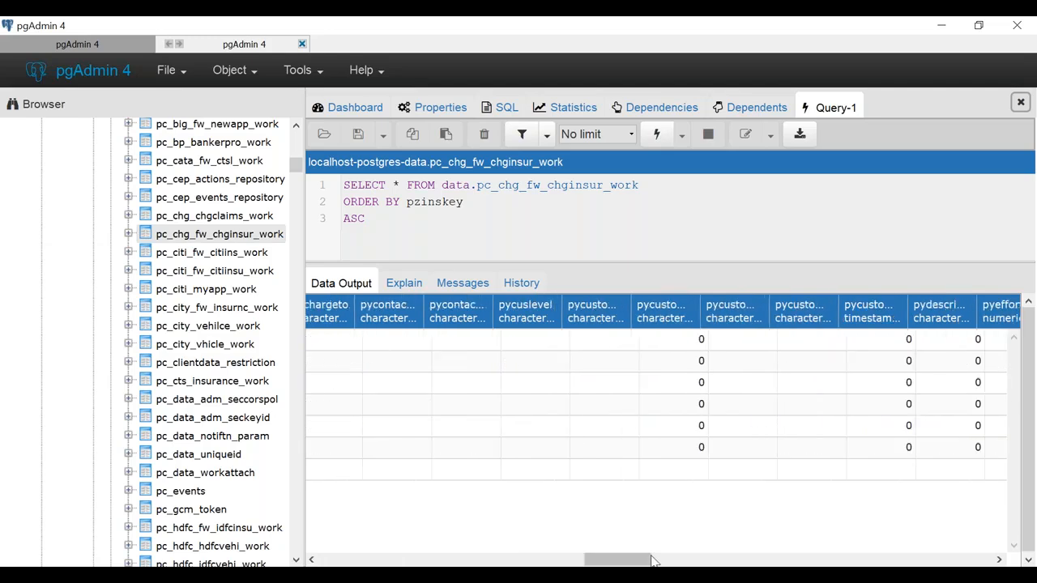
{"action": "left_click", "coordinate": [816, 562]}
{"action": "left_click", "coordinate": [908, 561]}
{"action": "left_click", "coordinate": [908, 561]}
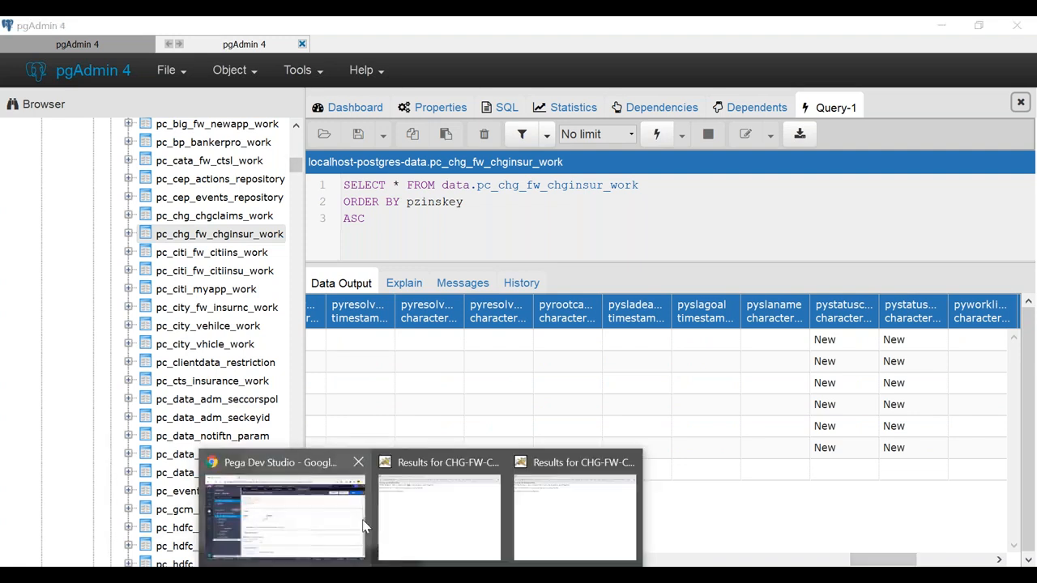
- Switch to Chrome and close both leftover connection test result windows for CHG-FW-CHGInsur-Work
{"action": "left_click", "coordinate": [359, 527]}
{"action": "mouse_move", "coordinate": [428, 555]}
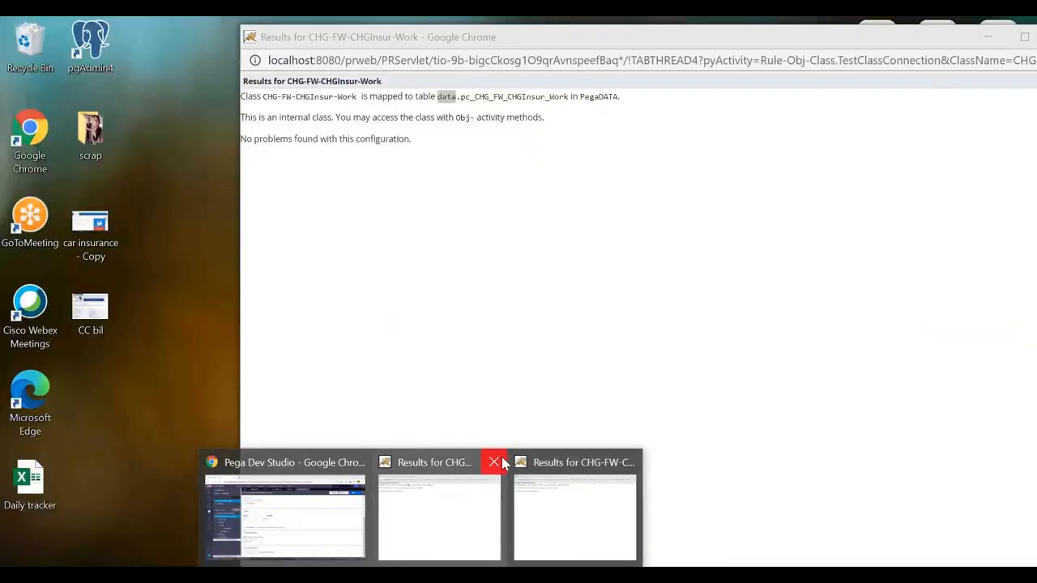
{"action": "left_click", "coordinate": [494, 461]}
{"action": "left_click", "coordinate": [558, 462]}
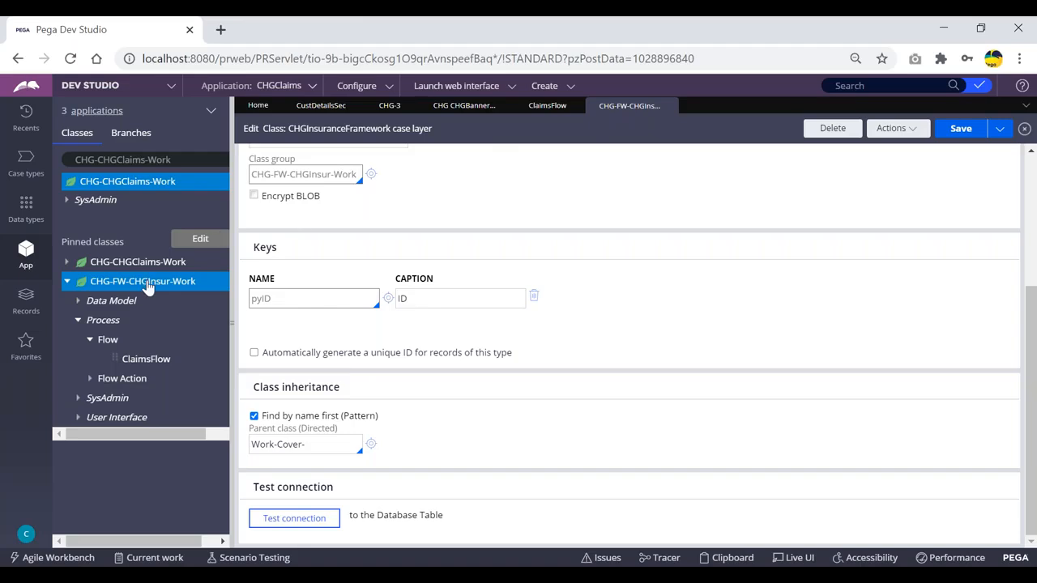
- Switch to Dev Studio's CHG-3 case and create a new CHGInsuranceFramework case layer case
{"action": "left_click", "coordinate": [394, 108]}
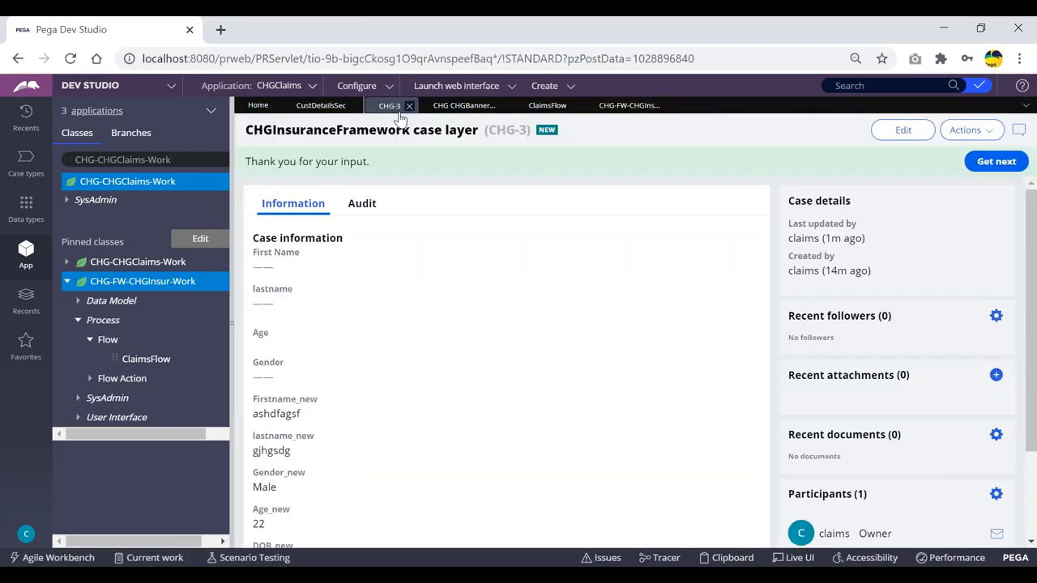
{"action": "left_click", "coordinate": [544, 86]}
{"action": "left_click", "coordinate": [699, 105]}
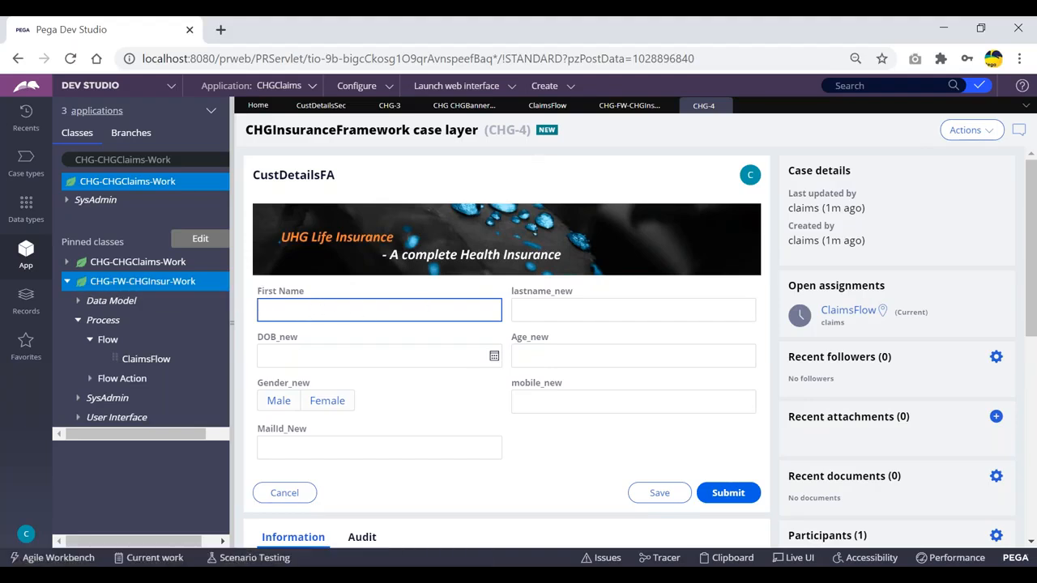
- Examine the new case's ID and the First Name and lastname_new fields on its CustDetailsFA form
{"action": "left_click_drag", "start_coordinate": [489, 131], "coordinate": [529, 130]}
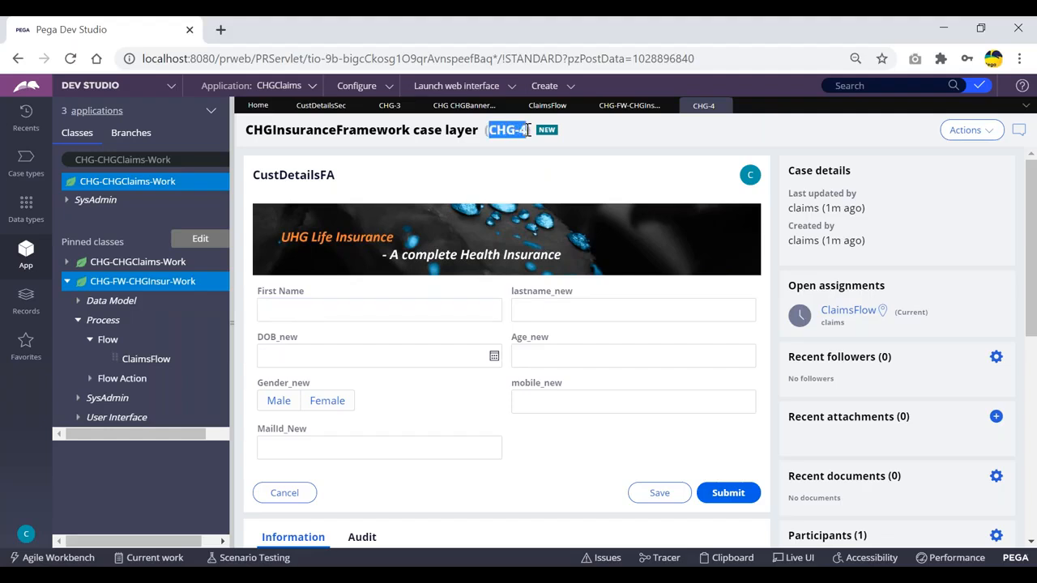
{"action": "left_click", "coordinate": [512, 146]}
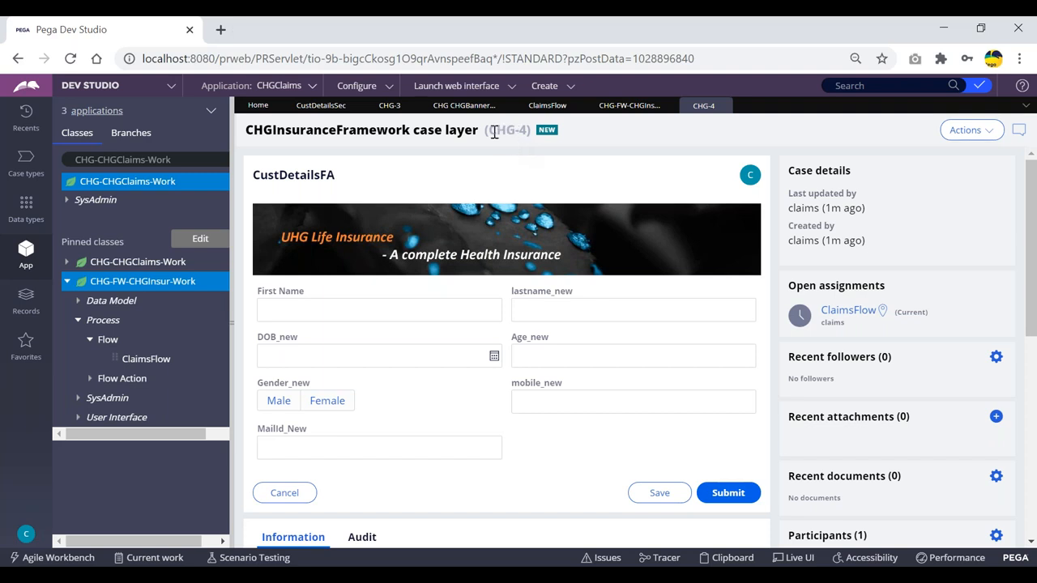
{"action": "left_click_drag", "start_coordinate": [498, 131], "coordinate": [530, 131]}
{"action": "left_click", "coordinate": [602, 144]}
{"action": "left_click_drag", "start_coordinate": [309, 292], "coordinate": [260, 293]}
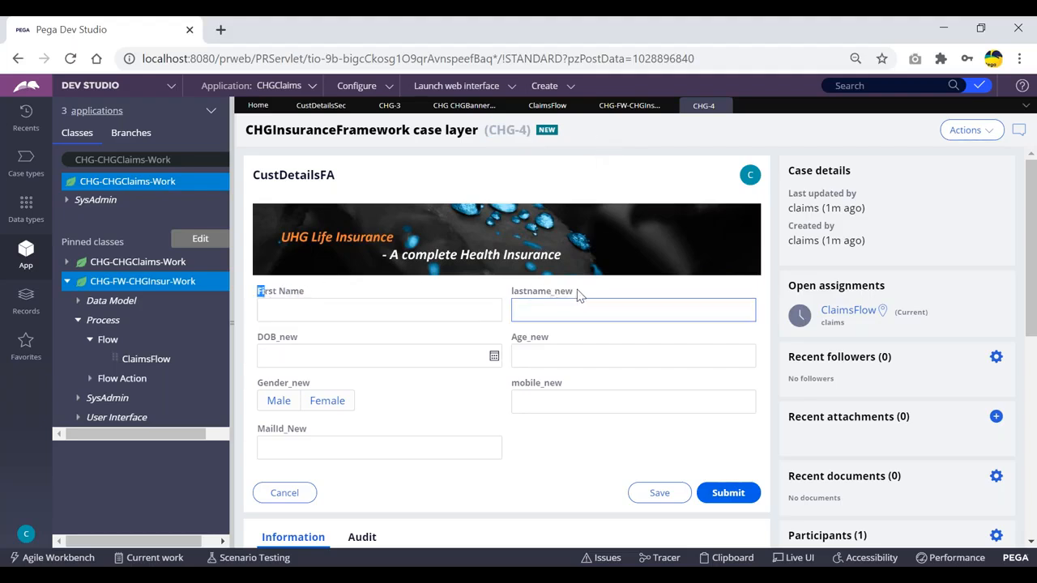
{"action": "left_click_drag", "start_coordinate": [512, 292], "coordinate": [531, 300]}
{"action": "left_click", "coordinate": [595, 292]}
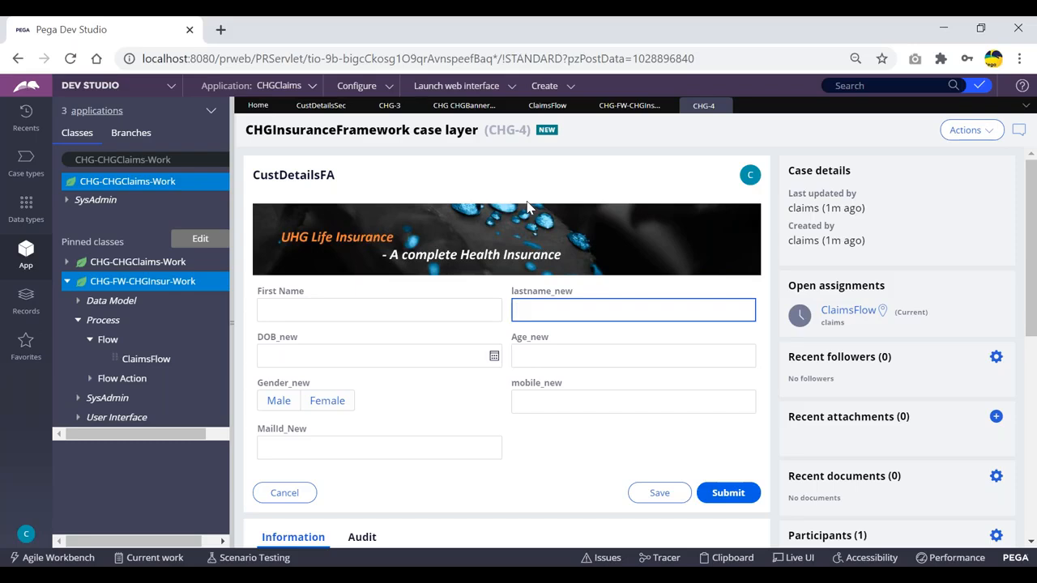
{"action": "left_click", "coordinate": [328, 312]}
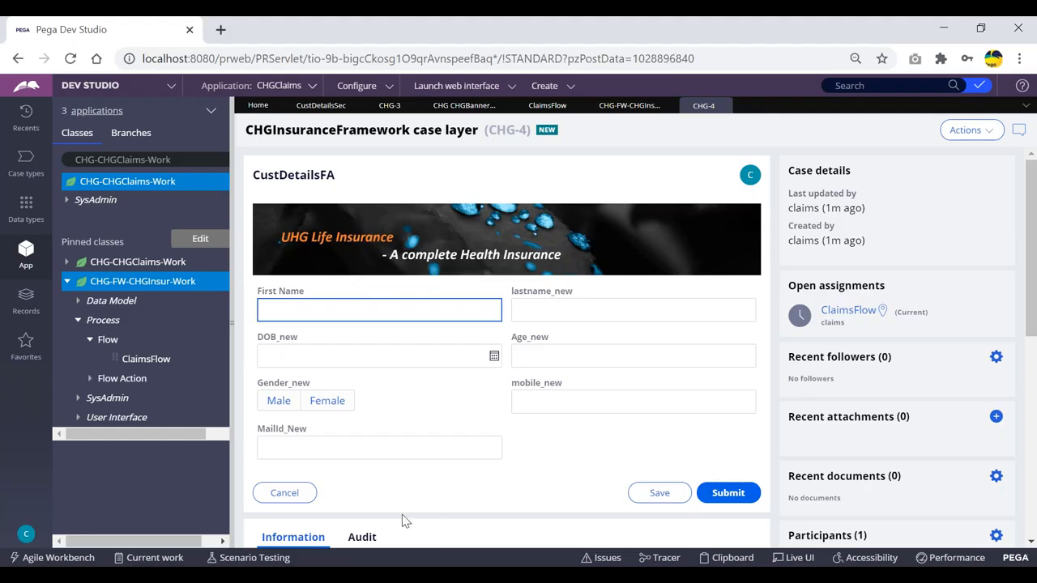
- Switch to pgAdmin 4 and look through the output columns to pzinskey and pzpvstream, returning to the first column
{"action": "key", "text": "alt+Tab"}
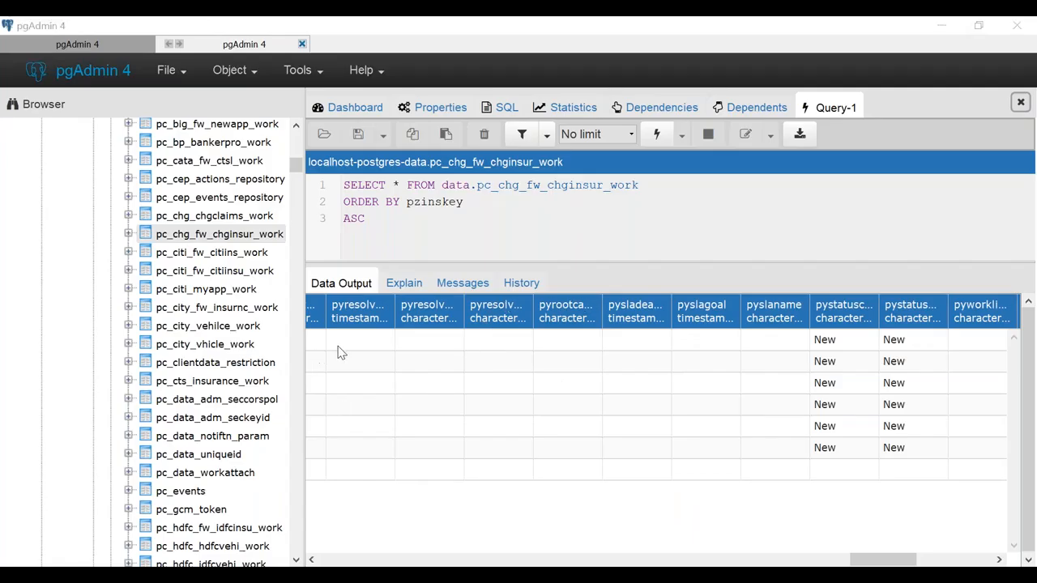
{"action": "key", "text": "alt+Tab"}
{"action": "key", "text": "alt+Tab"}
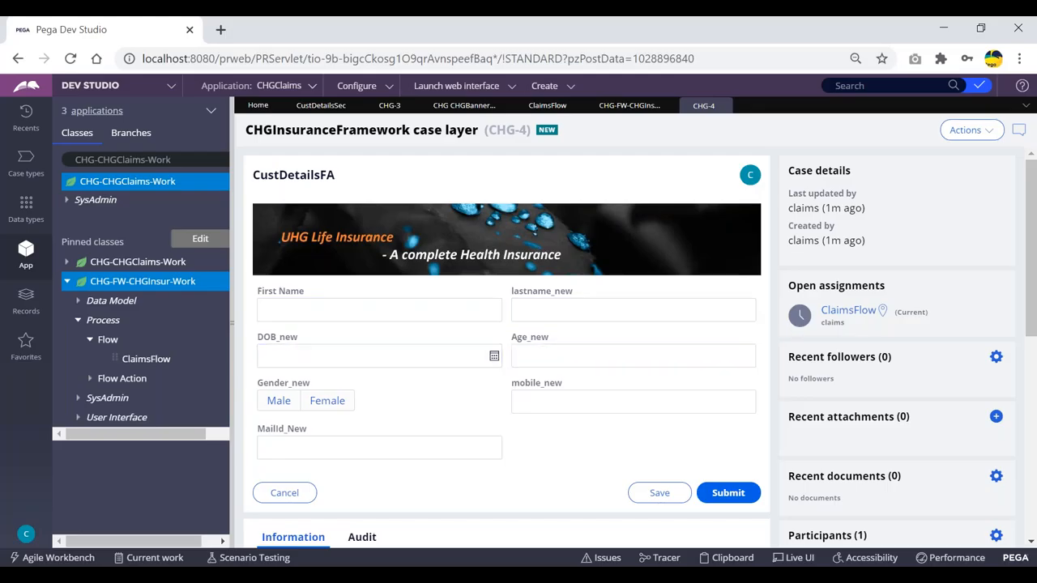
{"action": "left_click_drag", "start_coordinate": [871, 563], "coordinate": [990, 562]}
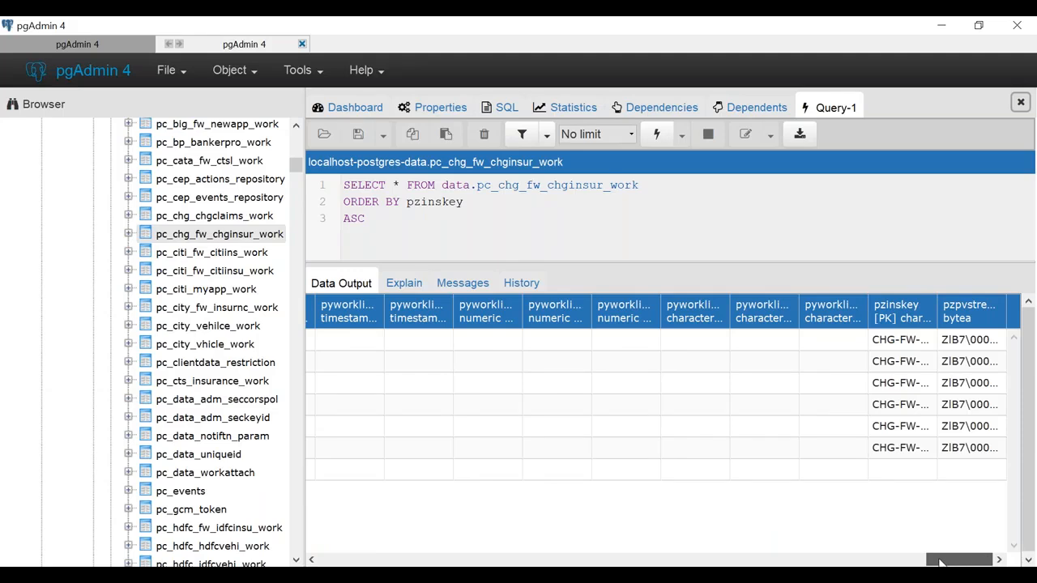
{"action": "left_click_drag", "start_coordinate": [913, 560], "coordinate": [314, 557]}
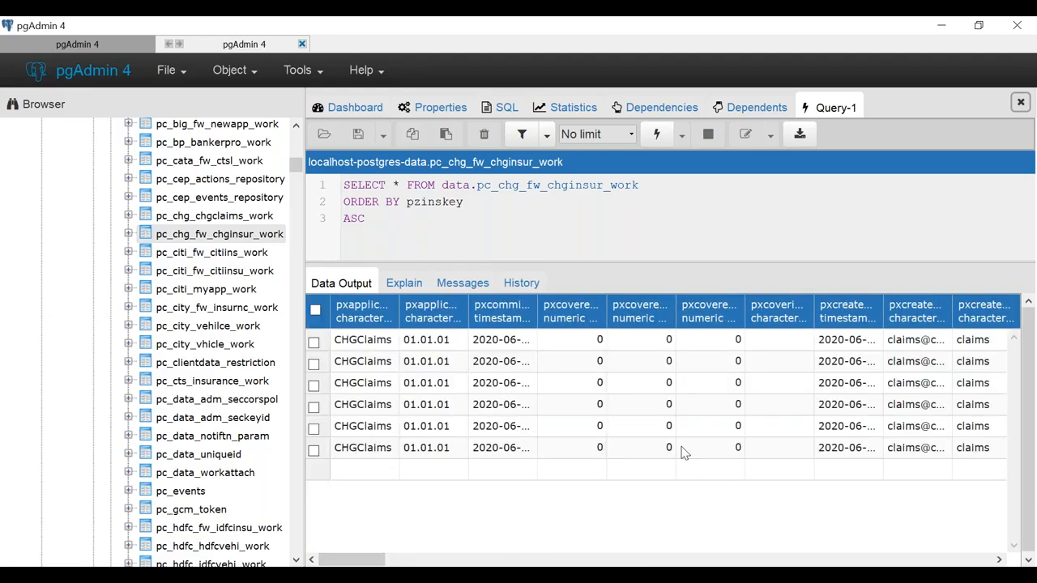
- Recheck the new case's ID in Dev Studio and look for it in pgAdmin 4's pxinsname column
{"action": "key", "text": "alt+Tab"}
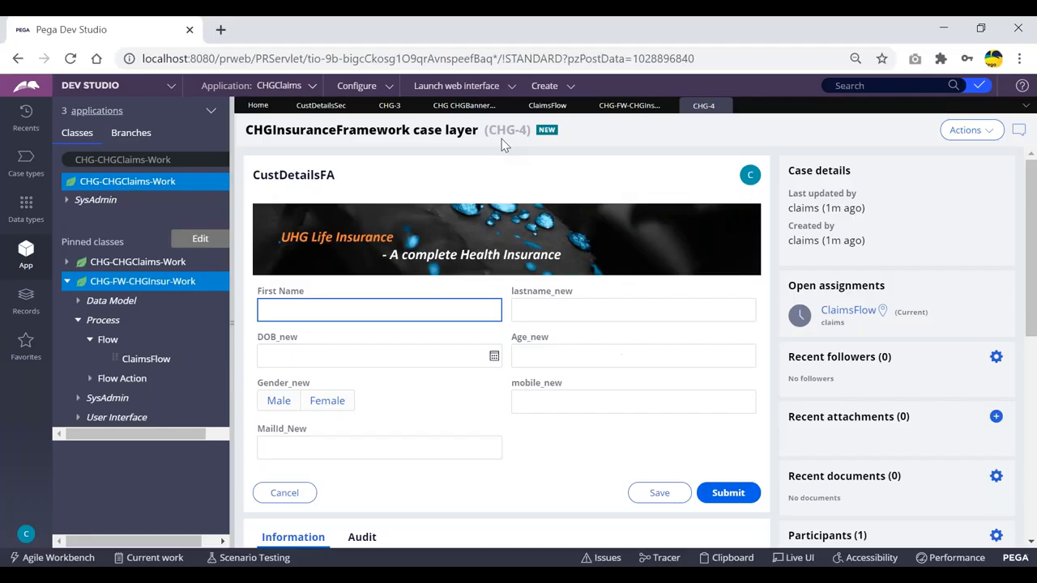
{"action": "left_click_drag", "start_coordinate": [489, 131], "coordinate": [528, 130]}
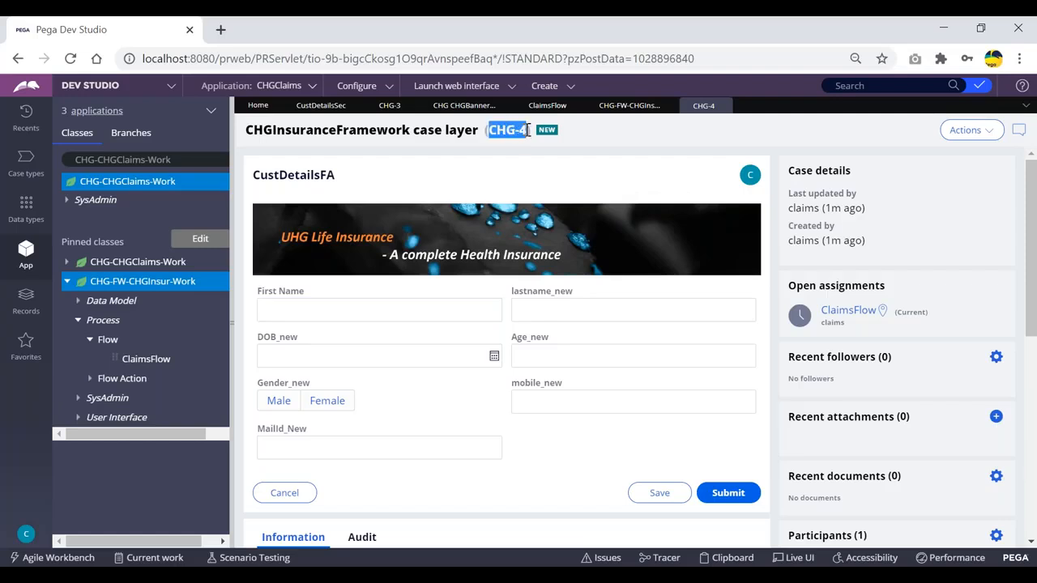
{"action": "key", "text": "alt+Tab"}
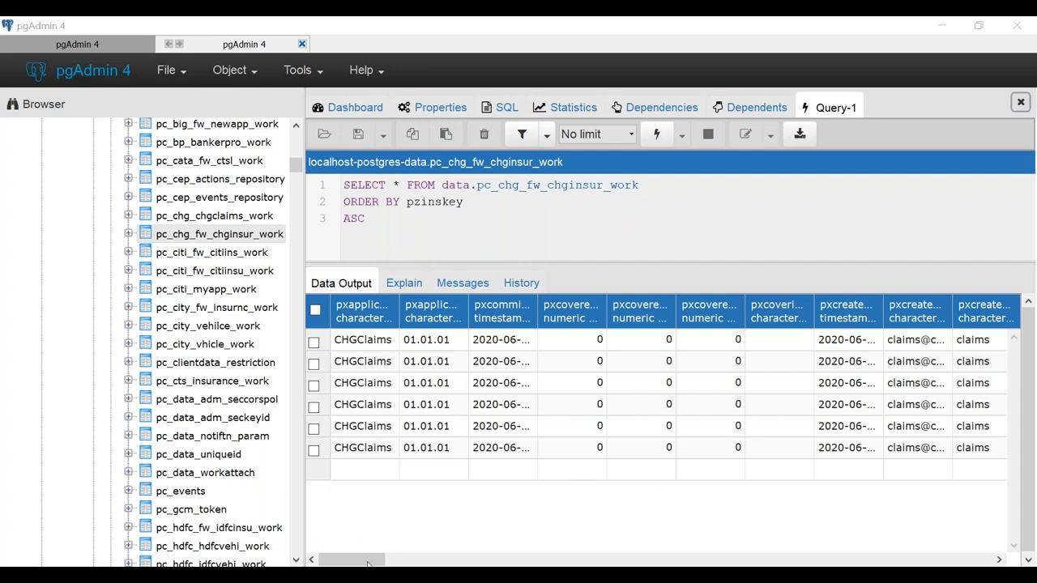
{"action": "left_click", "coordinate": [409, 561]}
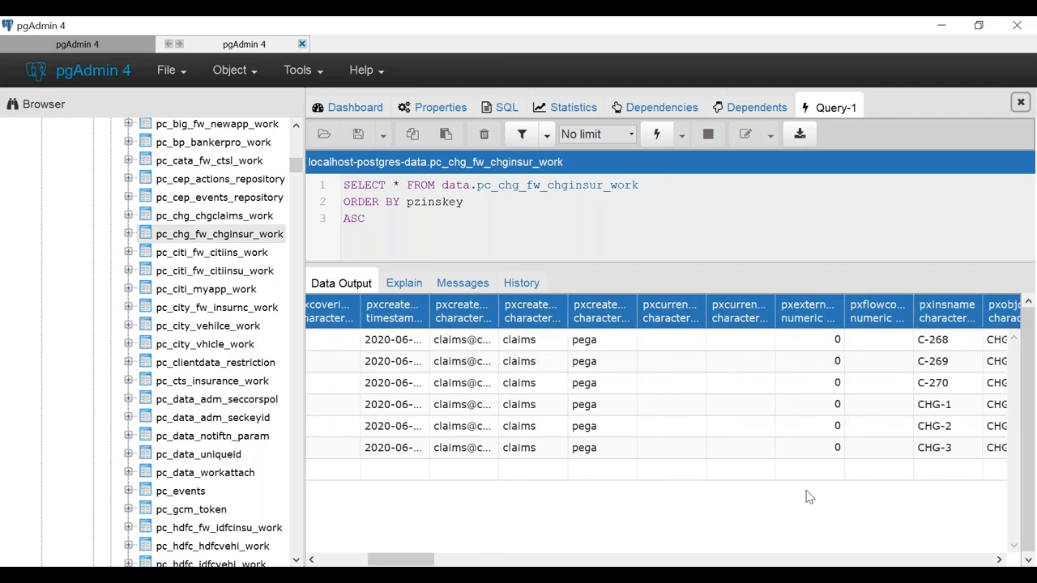
{"action": "left_click", "coordinate": [918, 455]}
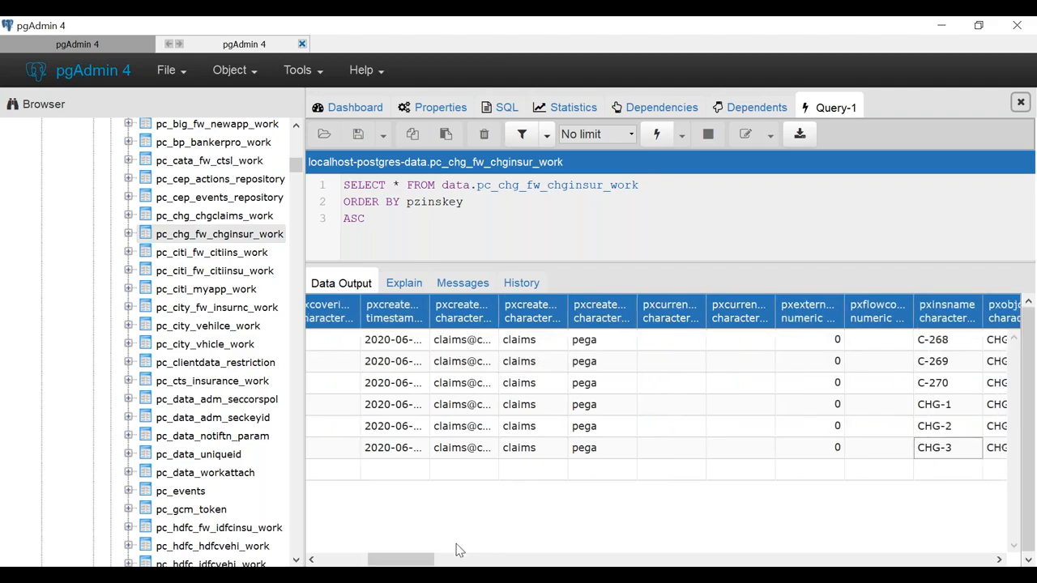
- Examine the case IDs in the pxinsname column and widen the pxobjclass column to read the full class names
{"action": "left_click", "coordinate": [1000, 560]}
{"action": "left_click", "coordinate": [1000, 560]}
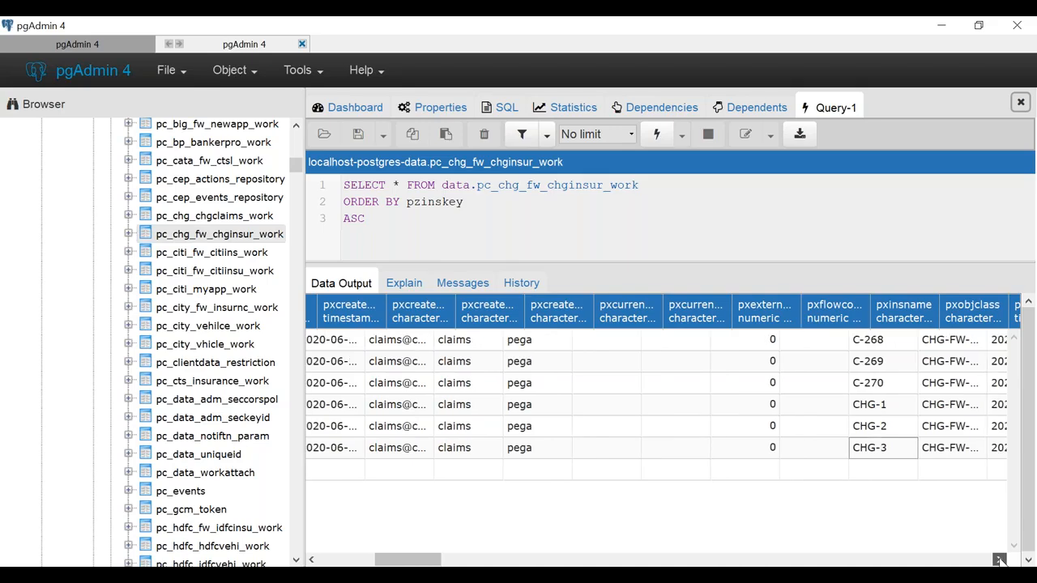
{"action": "left_click", "coordinate": [999, 560]}
{"action": "left_click", "coordinate": [1000, 560]}
{"action": "left_click", "coordinate": [999, 560]}
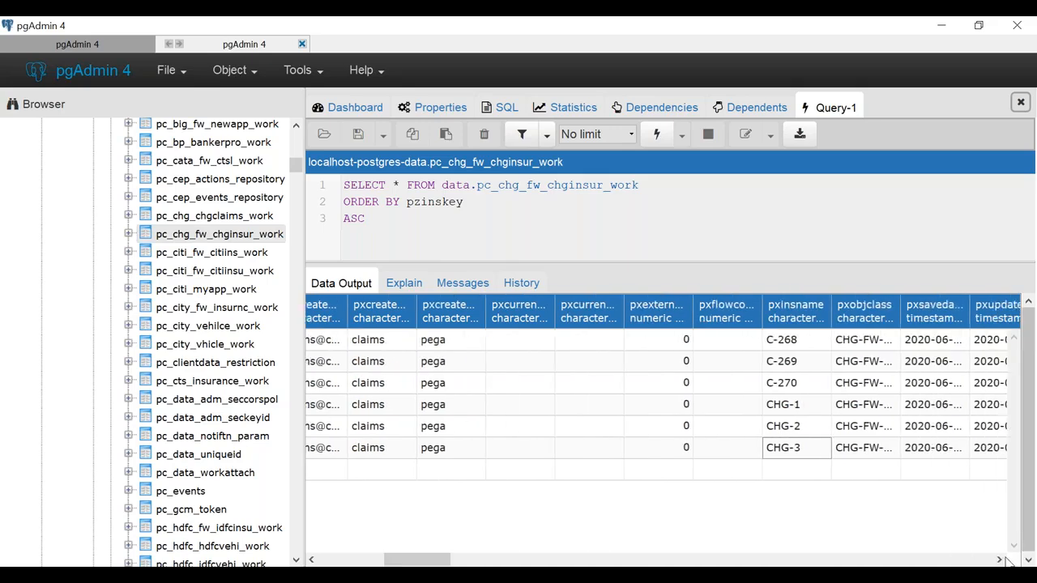
{"action": "left_click", "coordinate": [1000, 560]}
{"action": "left_click", "coordinate": [1000, 560]}
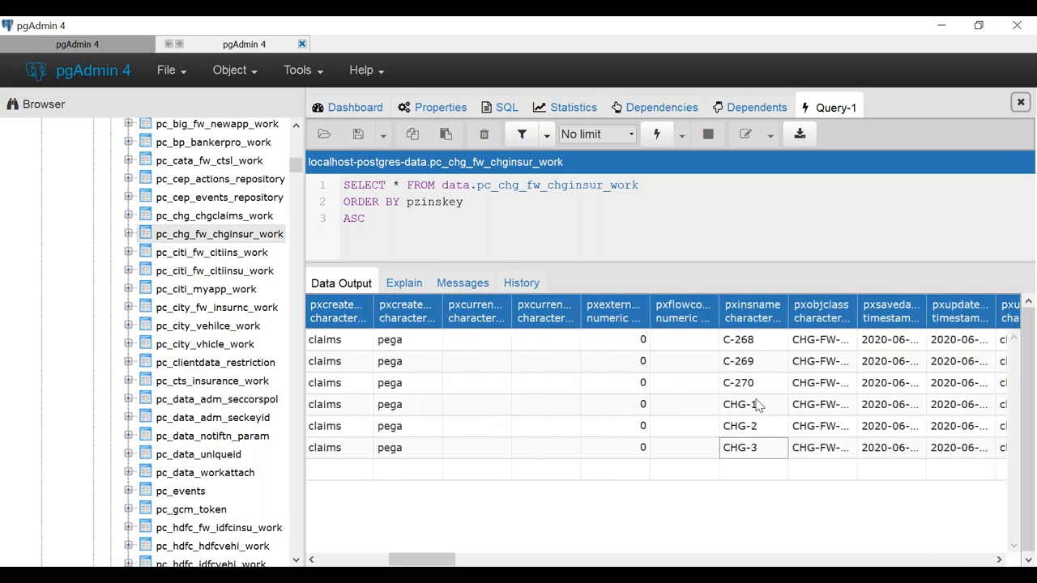
{"action": "left_click", "coordinate": [1000, 559]}
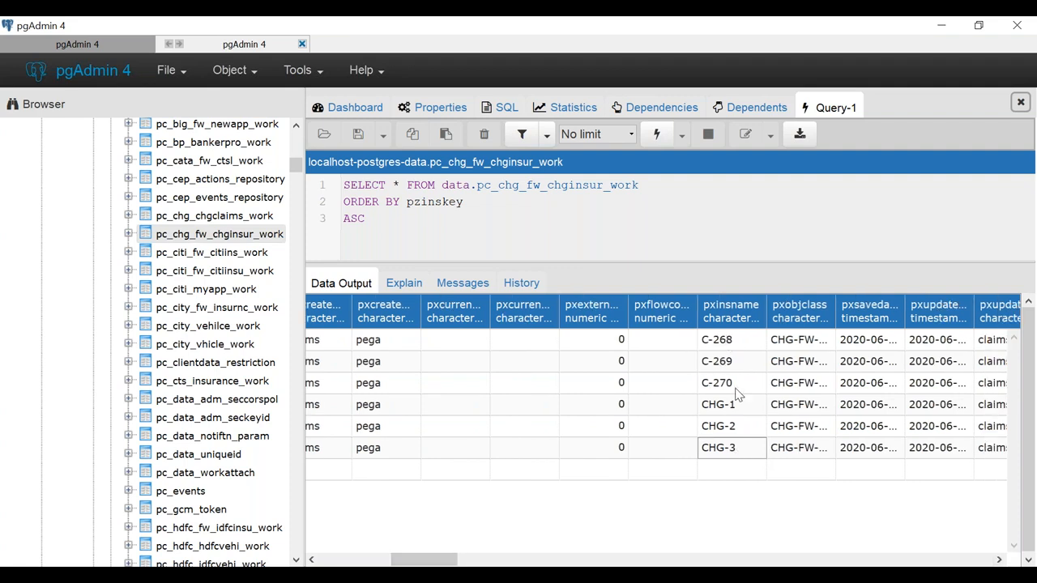
{"action": "left_click", "coordinate": [731, 340]}
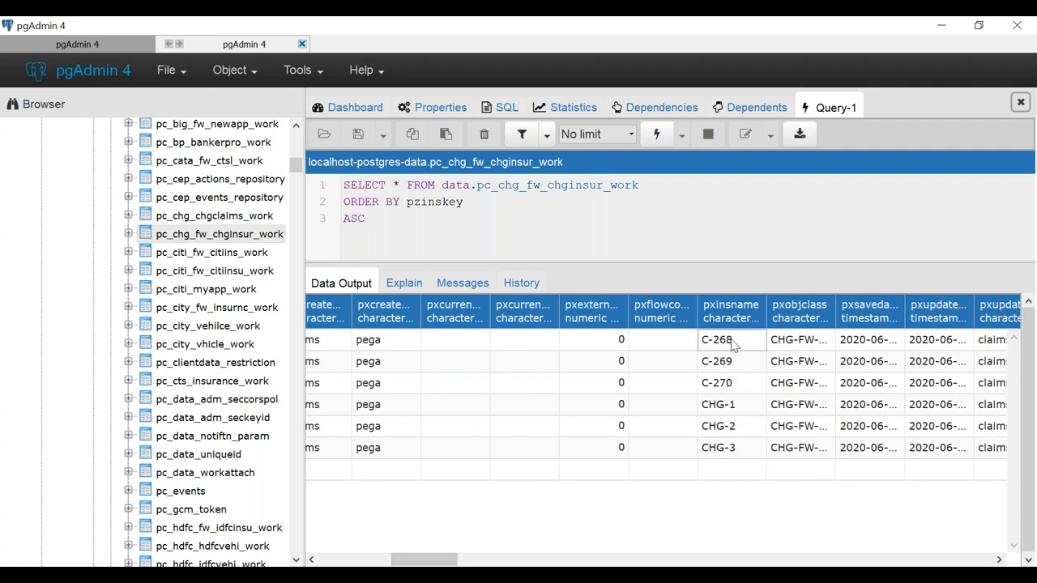
{"action": "left_click", "coordinate": [727, 372]}
{"action": "left_click_drag", "start_coordinate": [835, 302], "coordinate": [958, 306]}
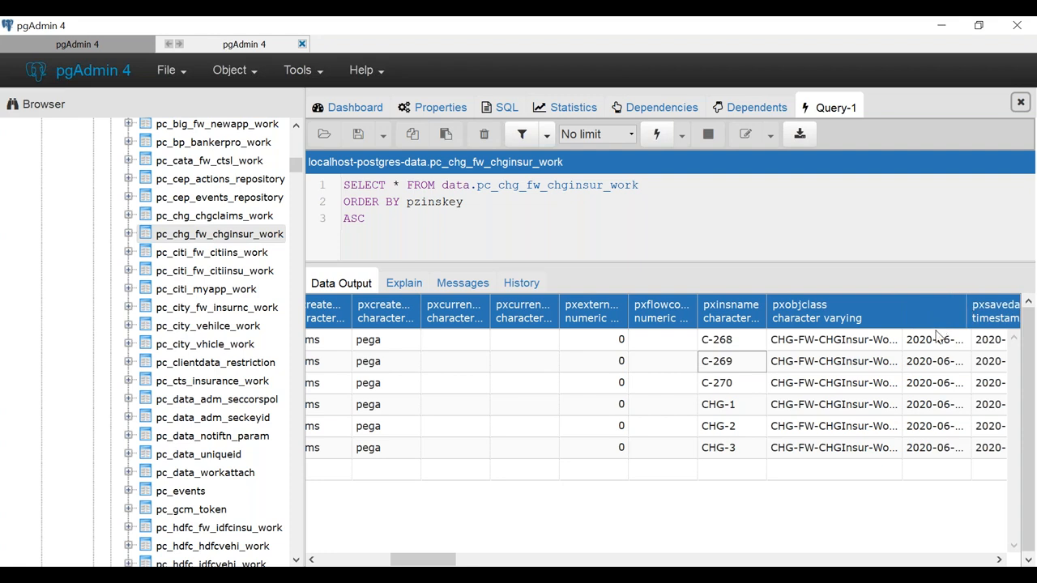
{"action": "left_click", "coordinate": [822, 364]}
- Compare the new case's ID and First Name field in Dev Studio with the table rows in pgAdmin 4
{"action": "key", "text": "alt+Tab"}
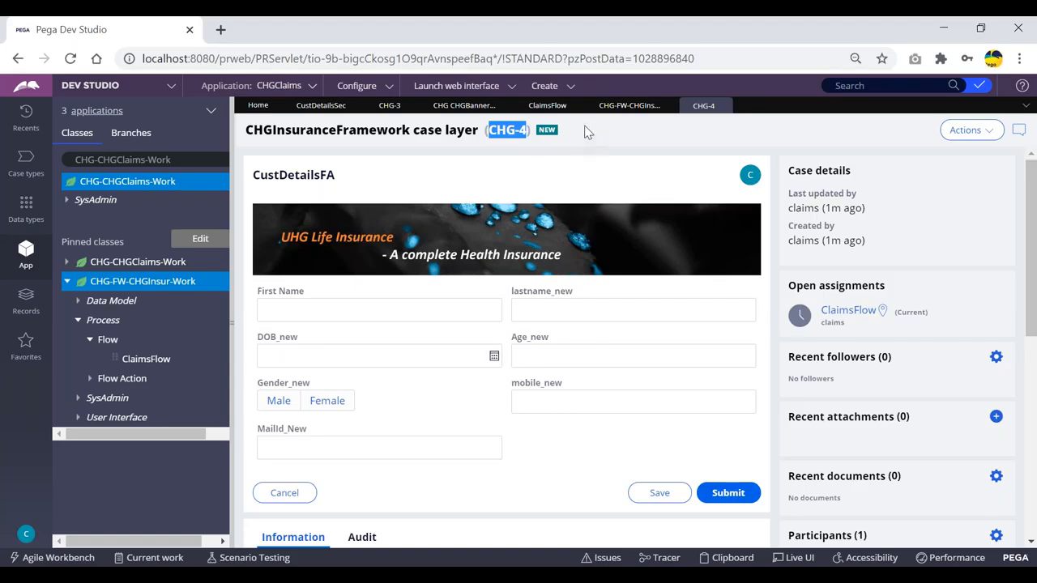
{"action": "left_click", "coordinate": [587, 132]}
{"action": "key", "text": "alt+Tab"}
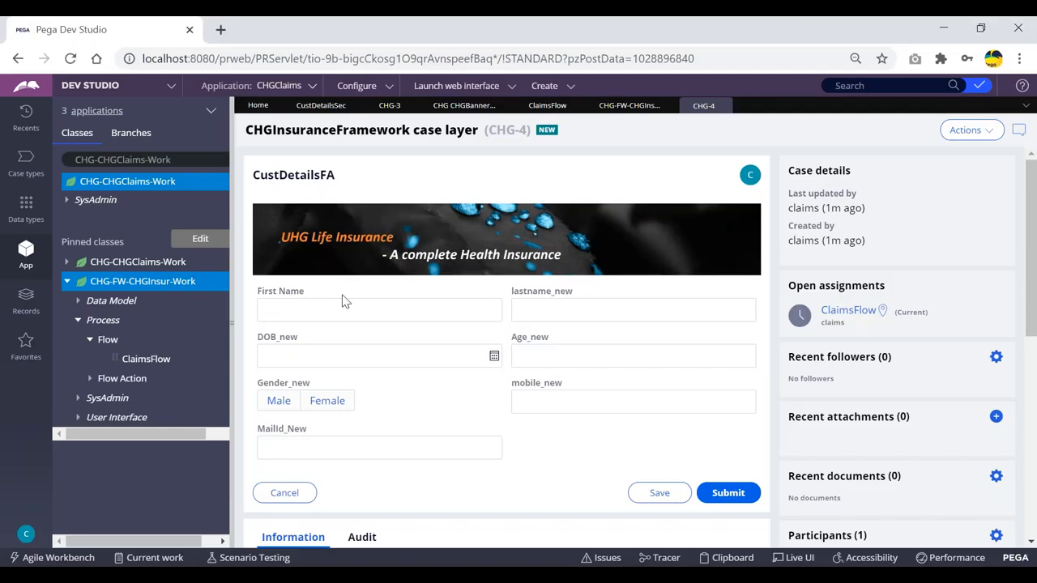
{"action": "left_click", "coordinate": [320, 306]}
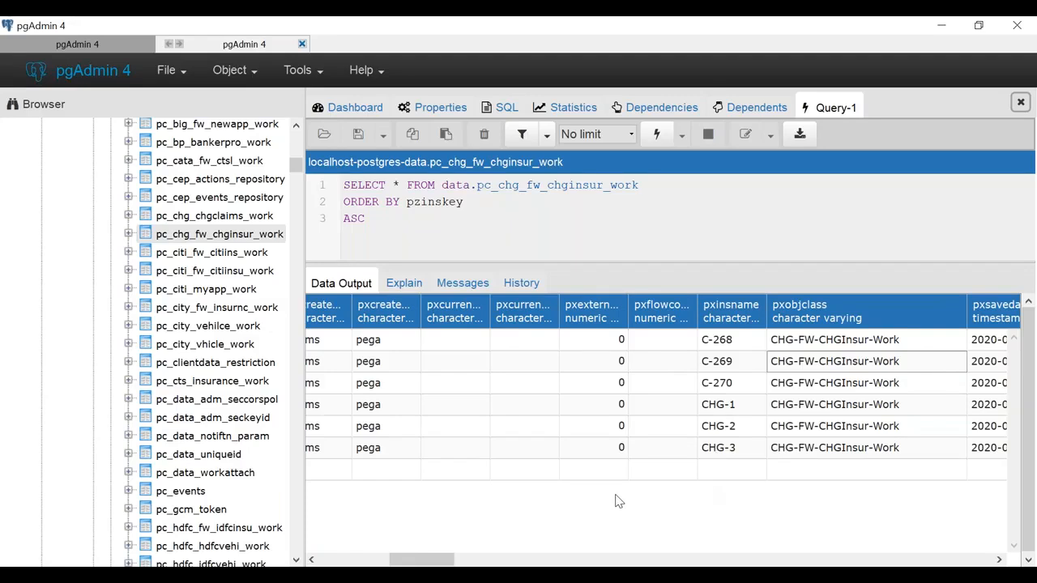
- Look through the query output up to the pyid column and compare its case IDs with the case open in Dev Studio
{"action": "left_click_drag", "start_coordinate": [421, 561], "coordinate": [456, 559]}
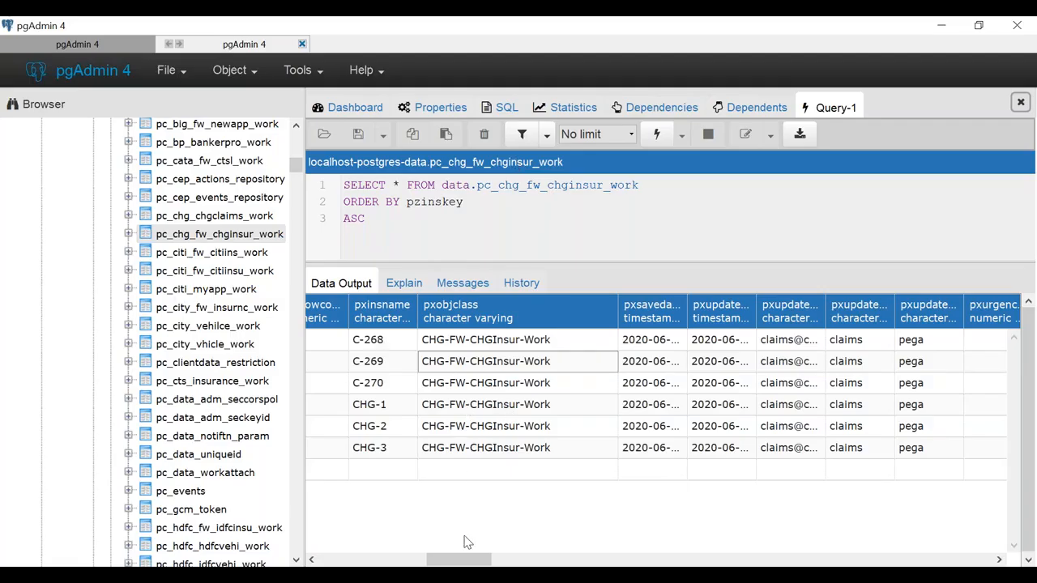
{"action": "left_click_drag", "start_coordinate": [484, 562], "coordinate": [684, 525]}
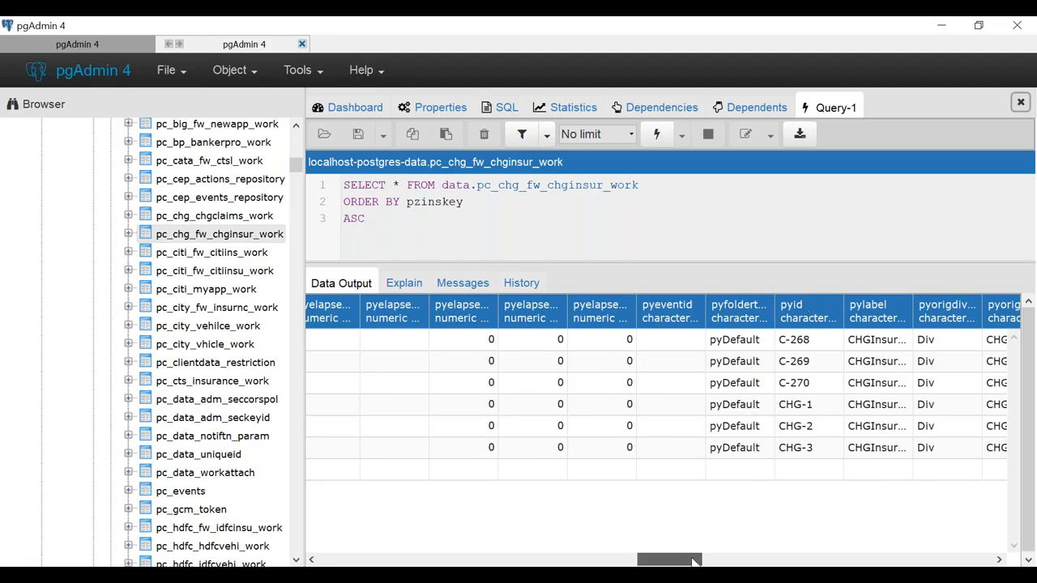
{"action": "left_click_drag", "start_coordinate": [696, 559], "coordinate": [729, 559]}
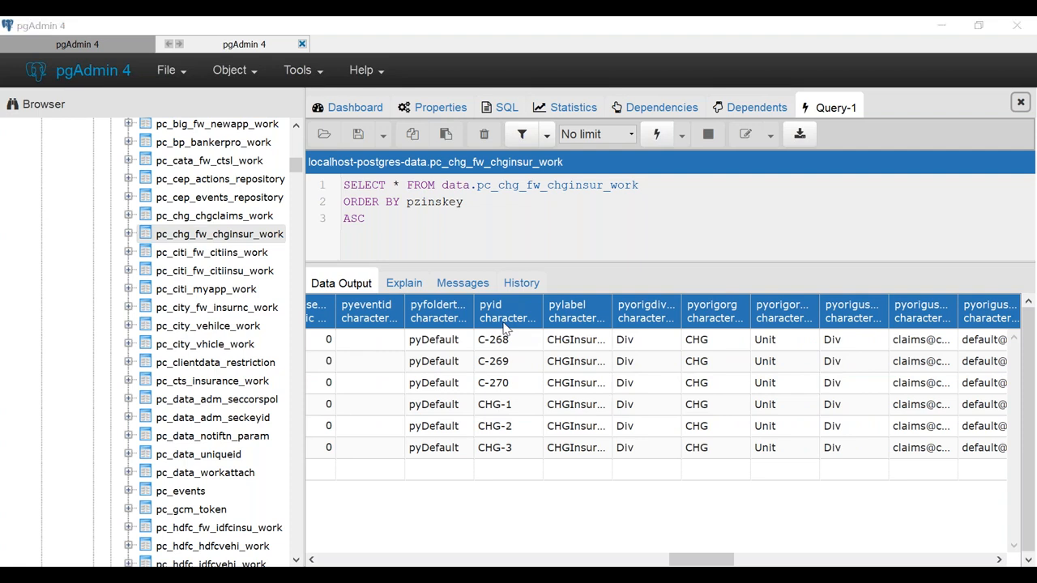
{"action": "key", "text": "alt+Tab"}
{"action": "left_click_drag", "start_coordinate": [491, 130], "coordinate": [519, 130]}
{"action": "key", "text": "alt+Tab"}
{"action": "key", "text": "alt+Tab"}
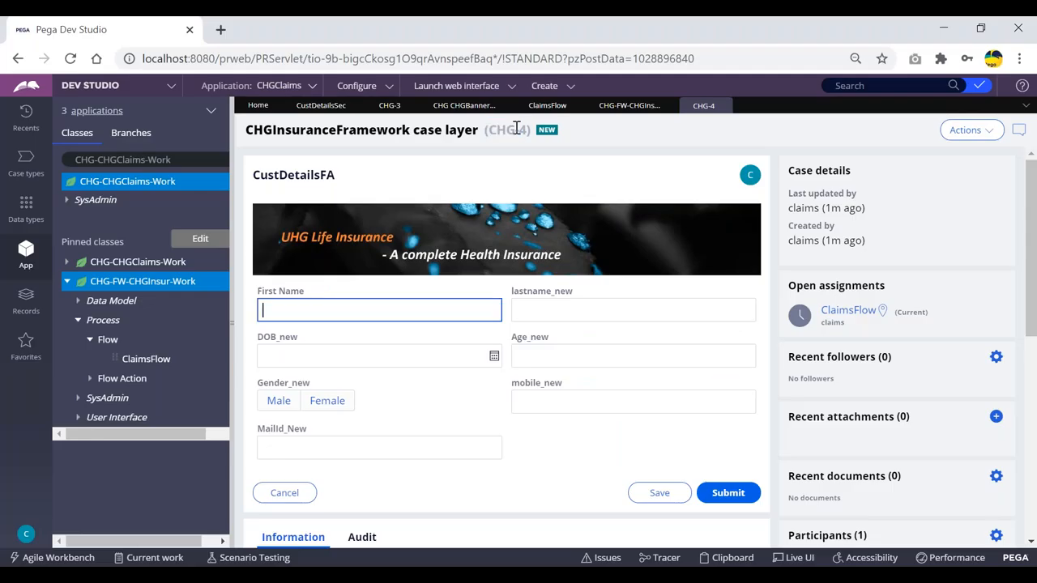
- Open case CHG-3 in Dev Studio, review its submitted customer fields and look for them in the CHG-3 row's remaining columns in pgAdmin 4
{"action": "left_click", "coordinate": [385, 111]}
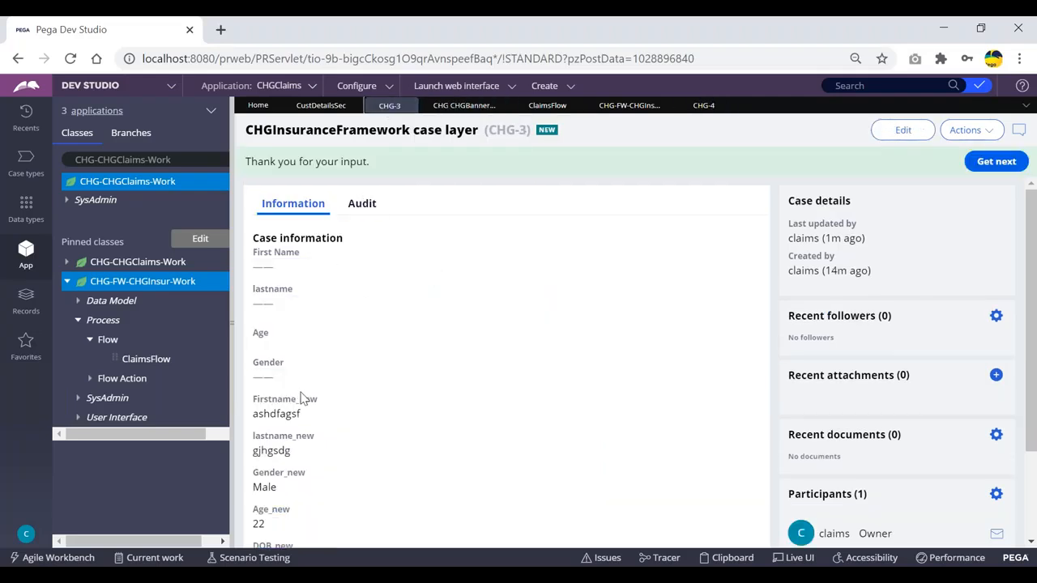
{"action": "scroll", "coordinate": [299, 397], "scroll_direction": "down", "scroll_amount": 1}
{"action": "left_click_drag", "start_coordinate": [255, 328], "coordinate": [324, 437]}
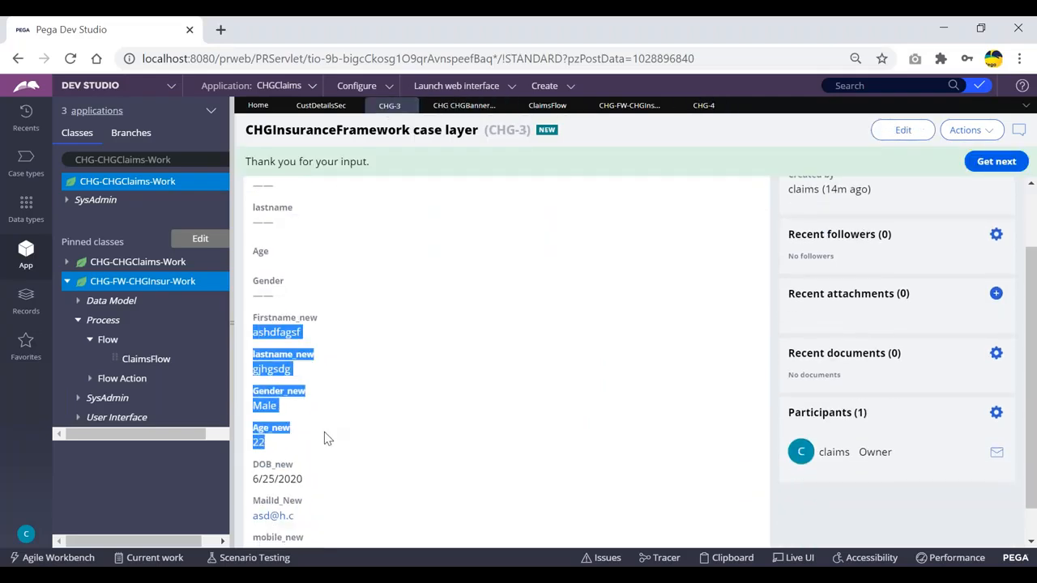
{"action": "key", "text": "alt+Tab"}
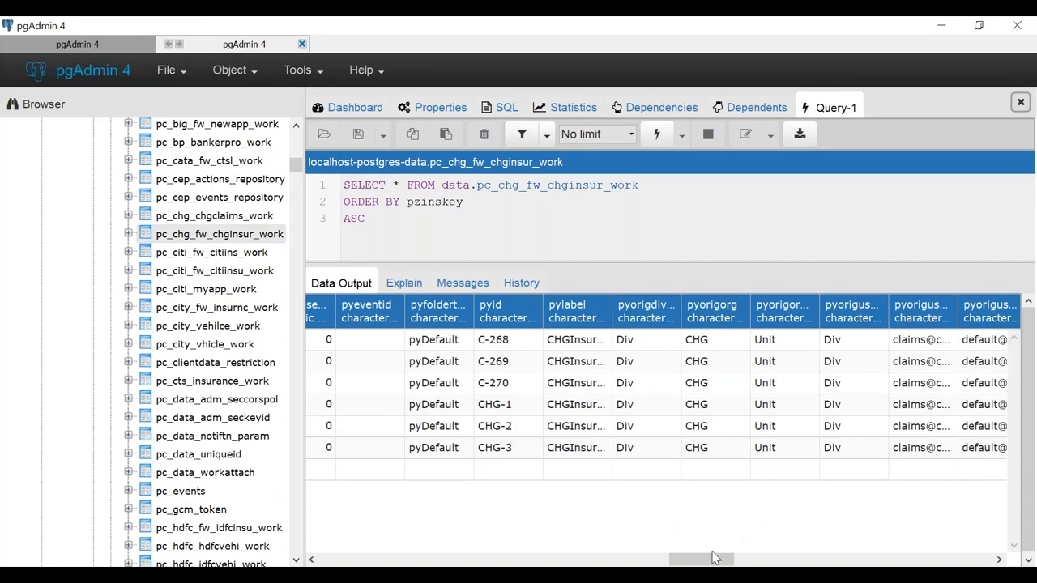
{"action": "left_click", "coordinate": [498, 448]}
{"action": "left_click_drag", "start_coordinate": [733, 559], "coordinate": [974, 565]}
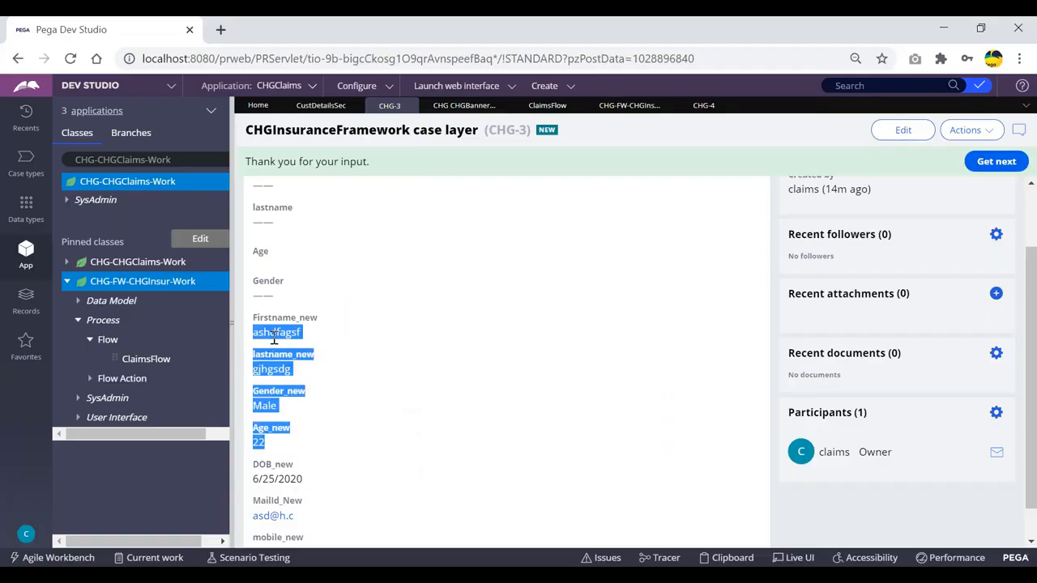
{"action": "double_click", "coordinate": [274, 337]}
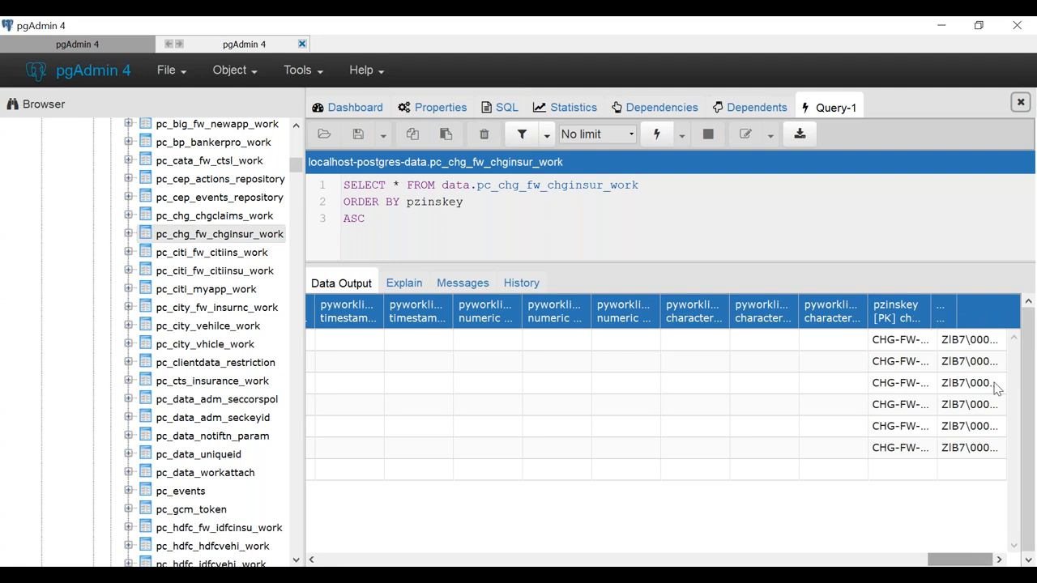
- Narrow the last output columns, including pzinskey and pzpvstream, and check the remaining columns back to the pyresolved and pystatus ones
{"action": "left_click_drag", "start_coordinate": [956, 306], "coordinate": [957, 305]}
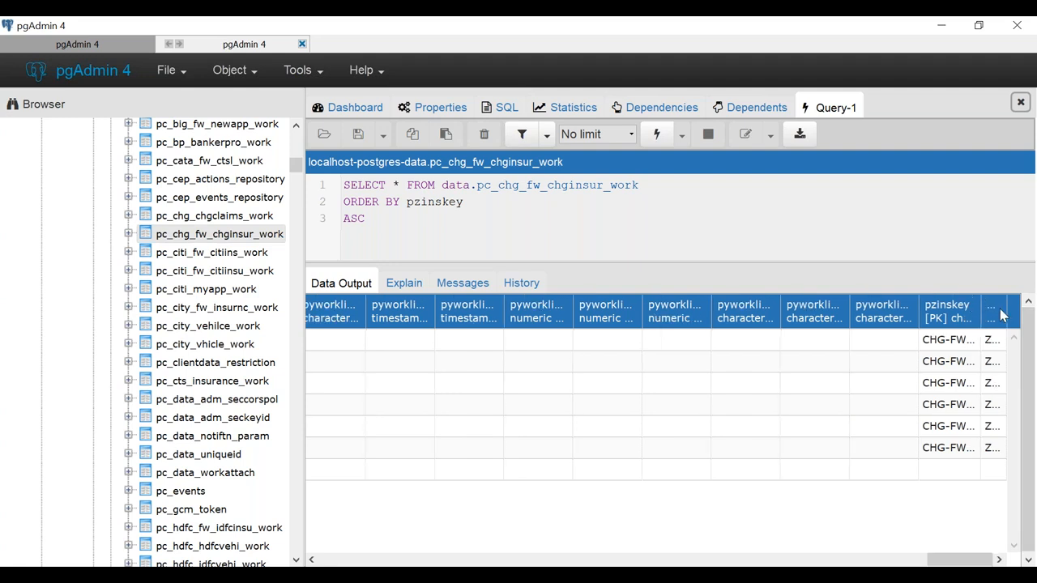
{"action": "left_click_drag", "start_coordinate": [1032, 301], "coordinate": [1036, 302]}
{"action": "mouse_move", "coordinate": [953, 559]}
{"action": "left_mouse_down"}
{"action": "mouse_move", "coordinate": [967, 384]}
{"action": "mouse_move", "coordinate": [908, 362]}
{"action": "mouse_move", "coordinate": [942, 544]}
{"action": "left_mouse_up"}
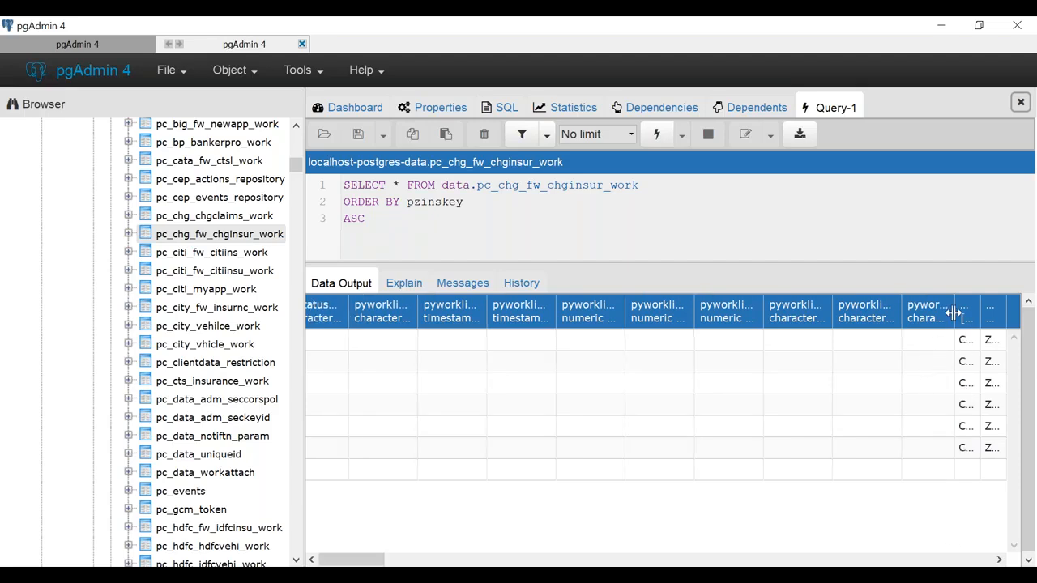
{"action": "left_click_drag", "start_coordinate": [953, 306], "coordinate": [911, 303]}
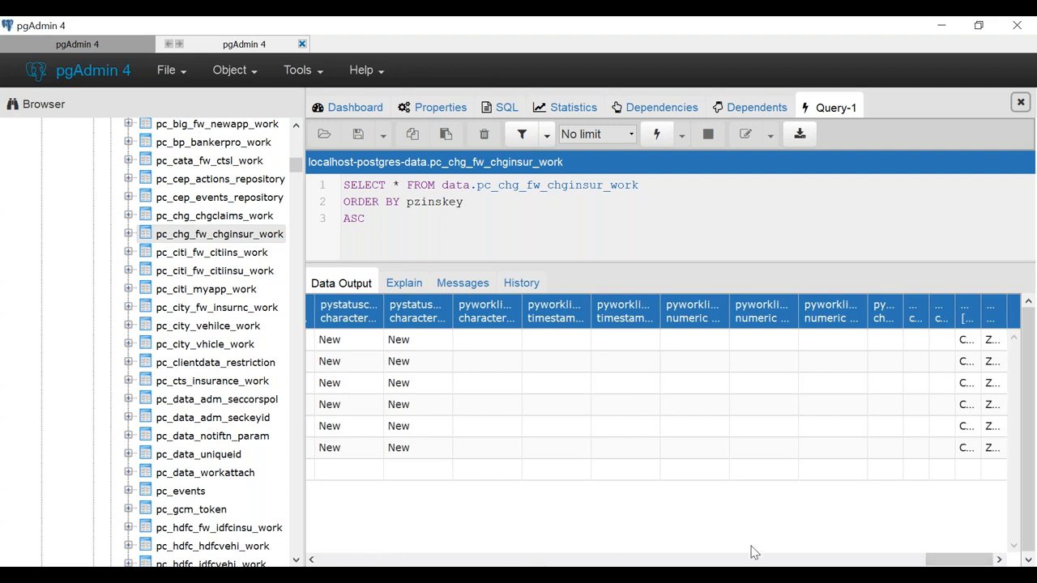
{"action": "left_click", "coordinate": [832, 559]}
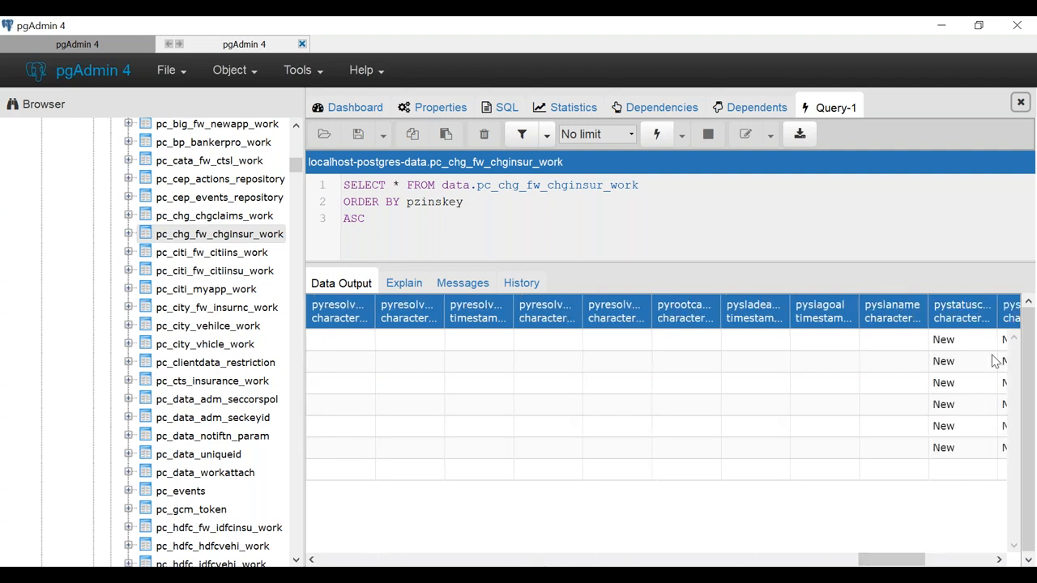
{"action": "left_click", "coordinate": [999, 559]}
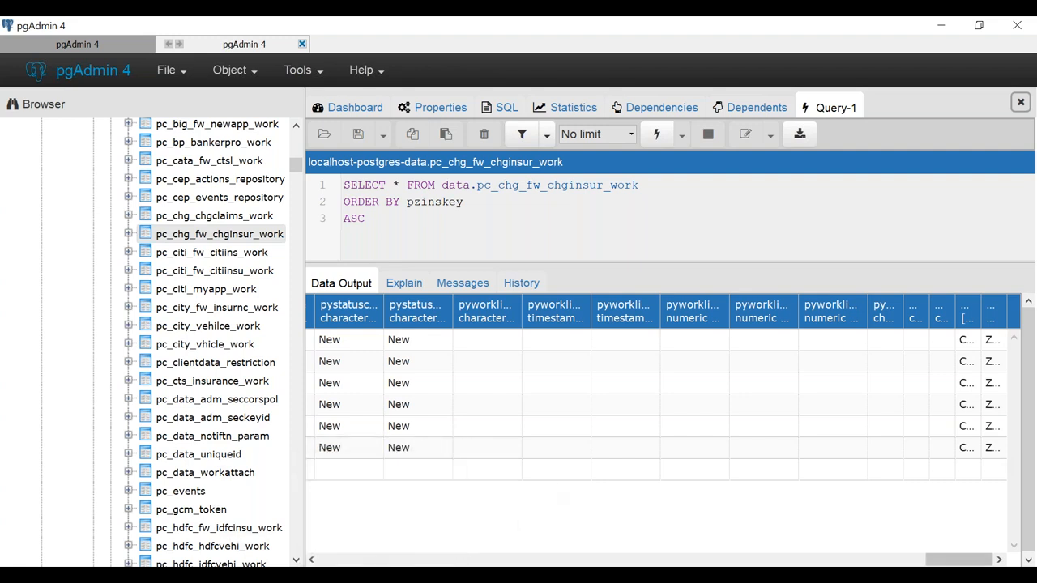
- Switch to Notepad and add the lines "py id" and "Pzpvstream" below the Flow entry
{"action": "left_click", "coordinate": [372, 574]}
{"action": "left_click", "coordinate": [463, 433]}
{"action": "key", "text": "Return"}
{"action": "key", "text": "Return"}
{"action": "key", "text": "Return"}
{"action": "type", "text": "p"}
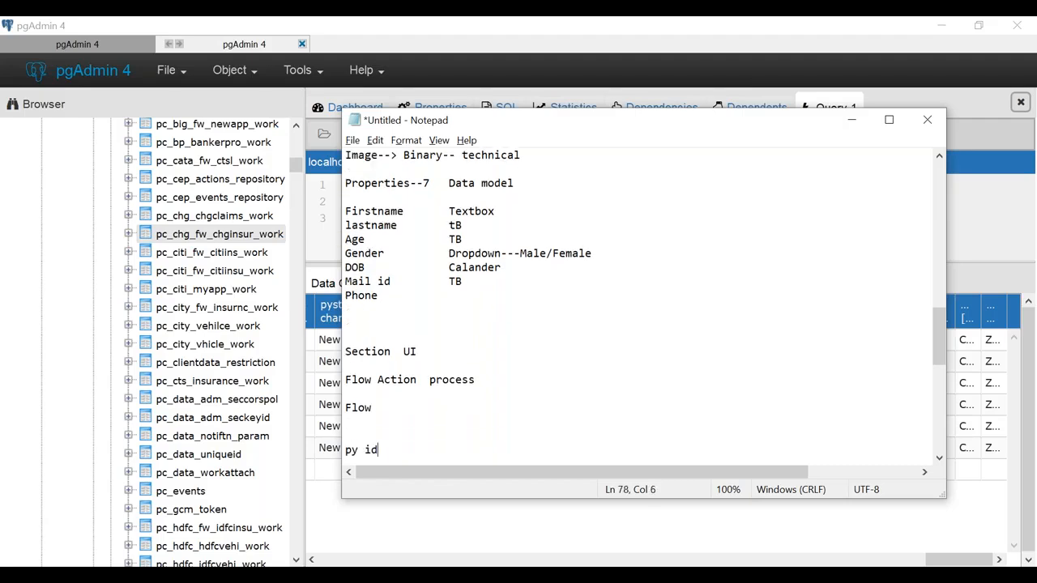
{"action": "type", "text": "y id"}
{"action": "key", "text": "Return"}
{"action": "type", "text": "Pz"}
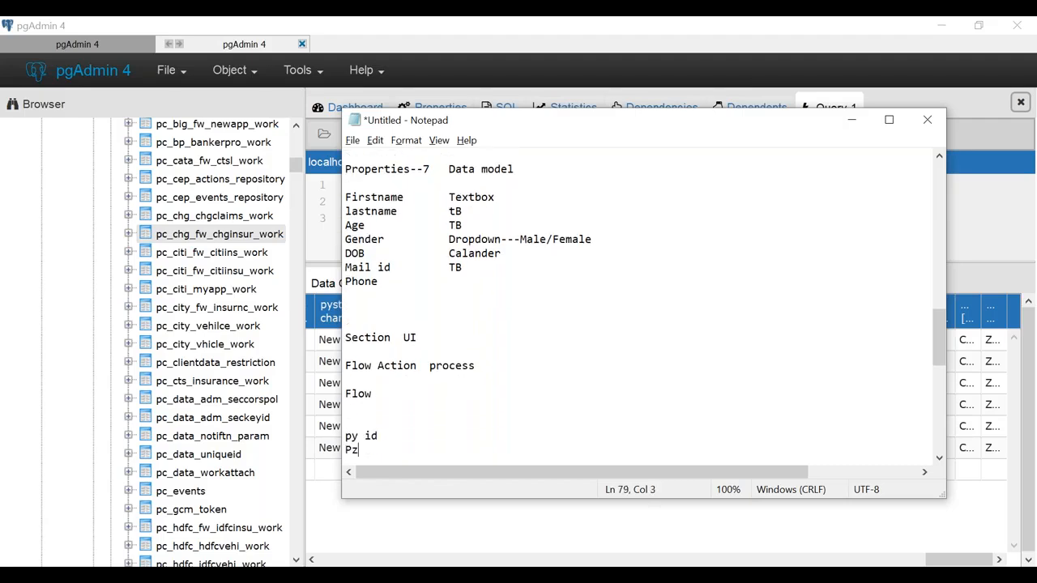
{"action": "type", "text": "pvstraeea"}
- Add the case ID CHG_3 beside the "py id" note in Notepad
{"action": "left_click", "coordinate": [398, 431]}
{"action": "key", "text": "alt+Tab"}
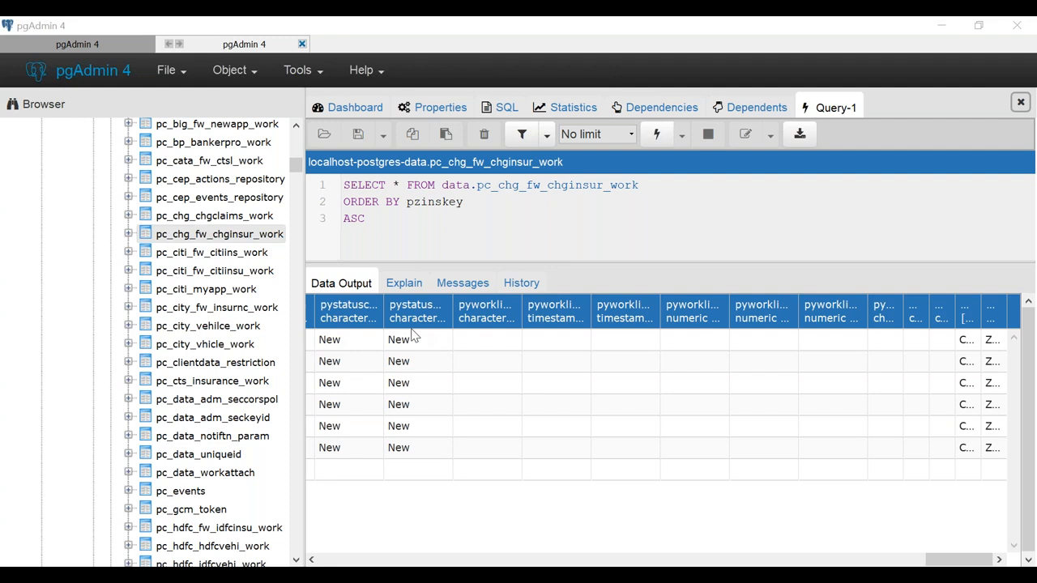
{"action": "key", "text": "alt+Tab"}
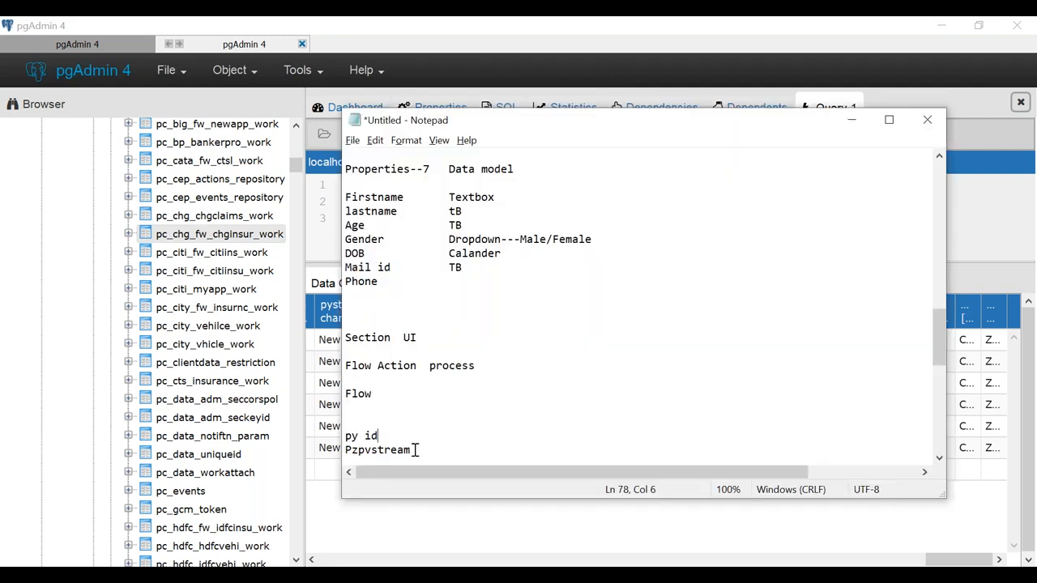
{"action": "type", "text": "CG"}
{"action": "type", "text": "HG_3"}
{"action": "key", "text": "alt+Tab"}
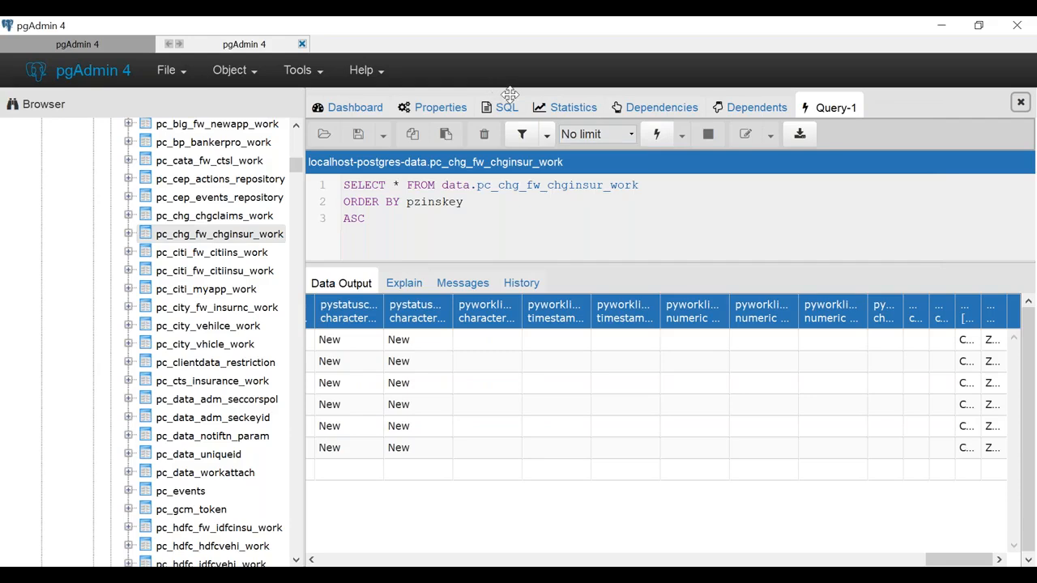
- Copy the pzpvstream value of the CHG-3 row from pgAdmin 4 and paste it below the Flow Action notes in Notepad
{"action": "key", "text": "alt+Tab"}
{"action": "left_click_drag", "start_coordinate": [416, 450], "coordinate": [342, 456]}
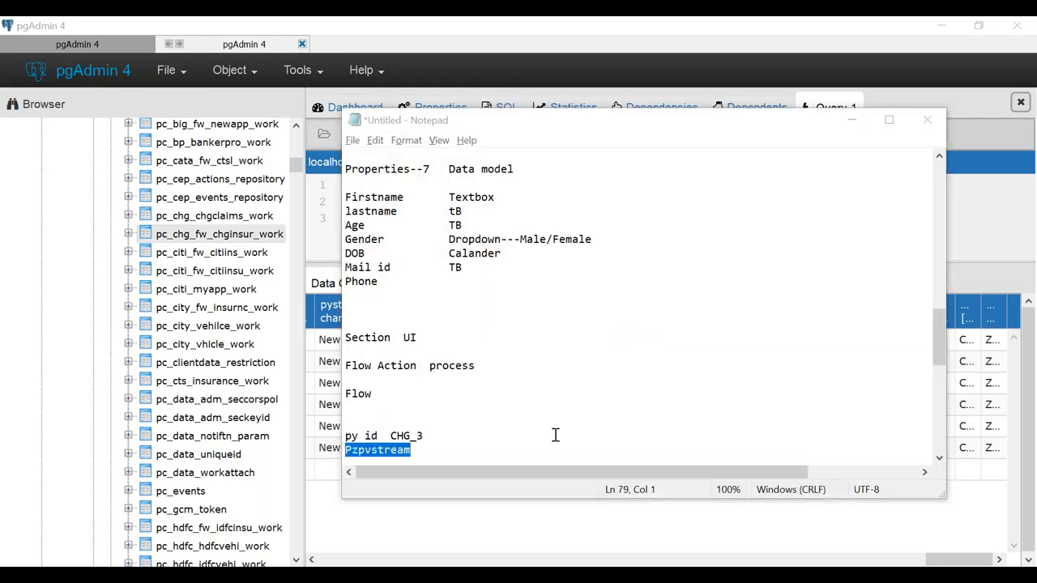
{"action": "key", "text": "alt+Tab"}
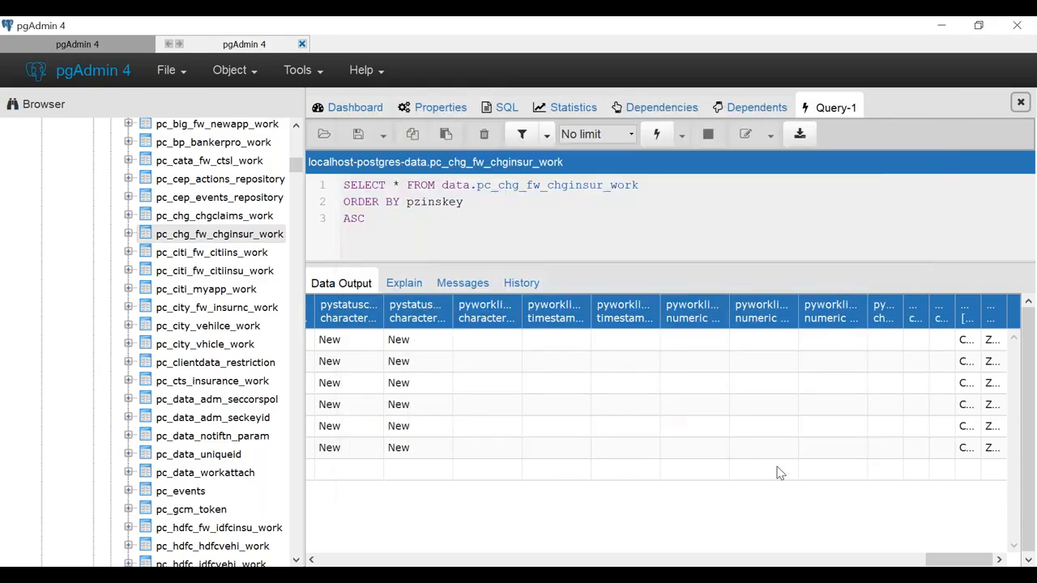
{"action": "left_click", "coordinate": [995, 429]}
{"action": "left_click", "coordinate": [996, 450]}
{"action": "double_click", "coordinate": [995, 450]}
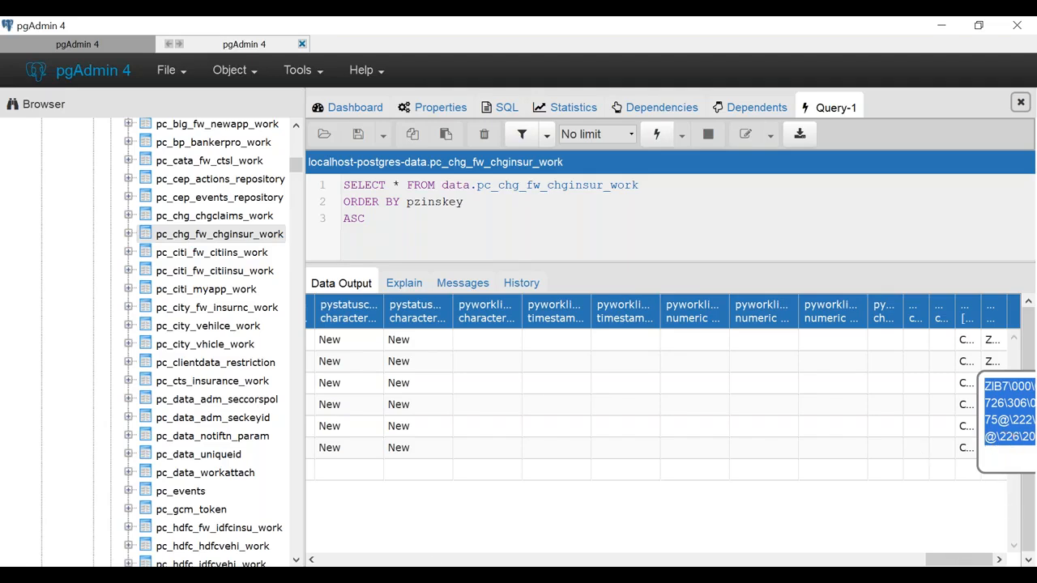
{"action": "key", "text": "alt+Tab"}
{"action": "scroll", "coordinate": [510, 386], "scroll_direction": "down", "scroll_amount": 8}
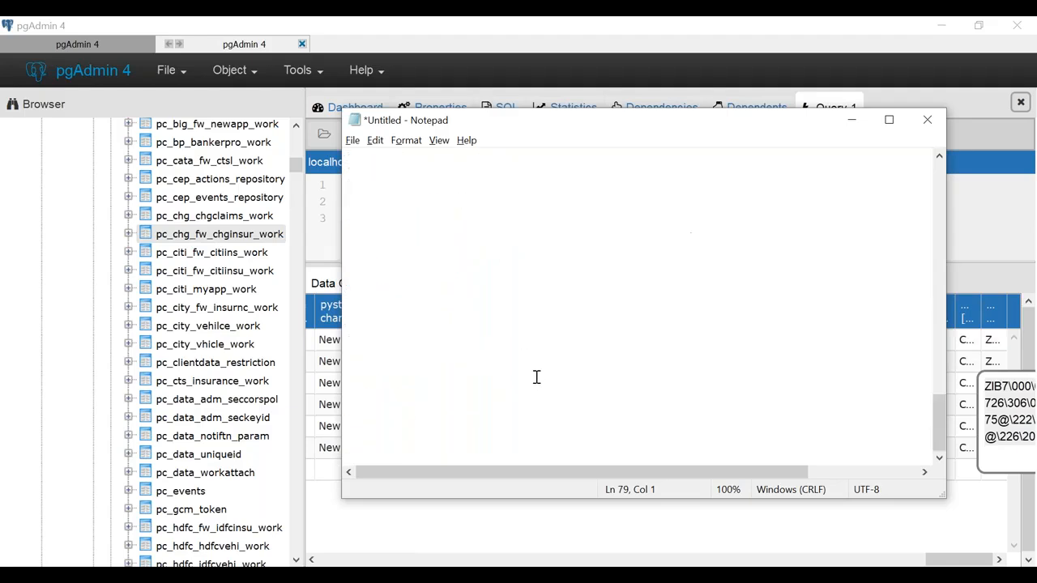
{"action": "scroll", "coordinate": [534, 377], "scroll_direction": "up", "scroll_amount": 2}
{"action": "left_click", "coordinate": [421, 353]}
{"action": "key", "text": "ctrl+v"}
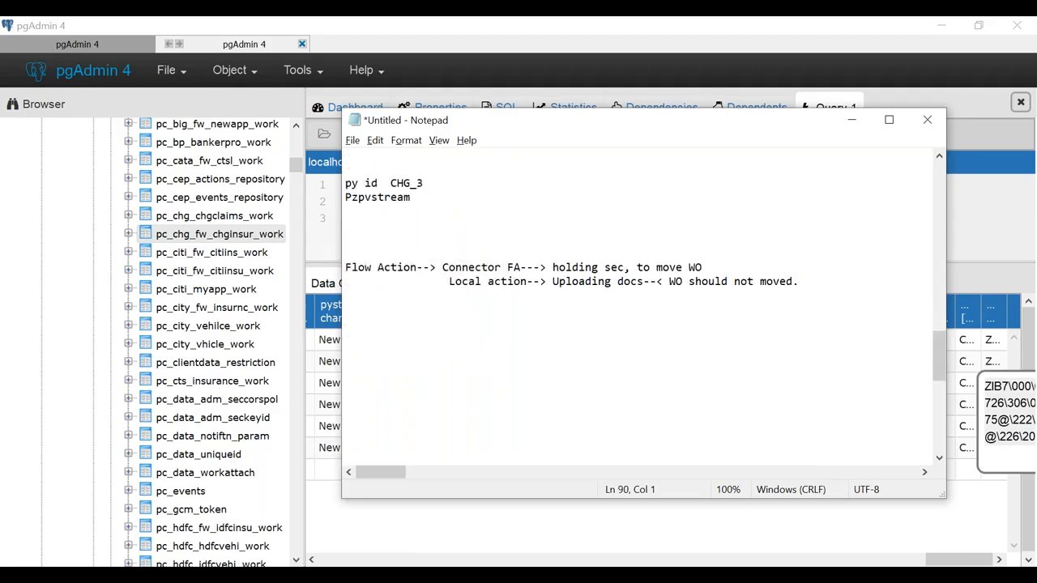
- Examine the full length of the pasted pzpvstream value in Notepad, then minimize the window
{"action": "left_click_drag", "start_coordinate": [753, 450], "coordinate": [340, 225]}
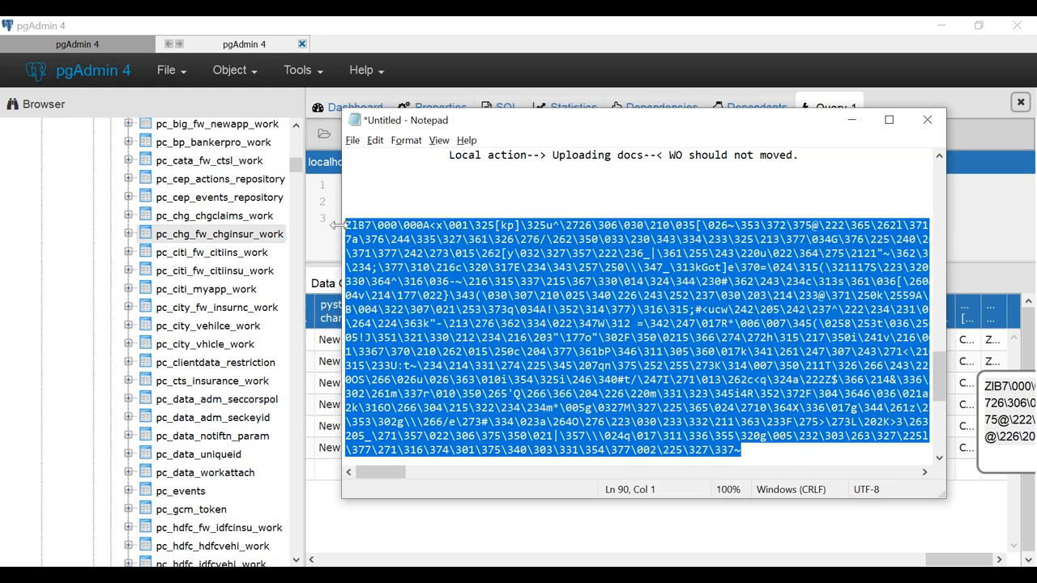
{"action": "left_click_drag", "start_coordinate": [768, 456], "coordinate": [344, 224]}
{"action": "left_click", "coordinate": [457, 253]}
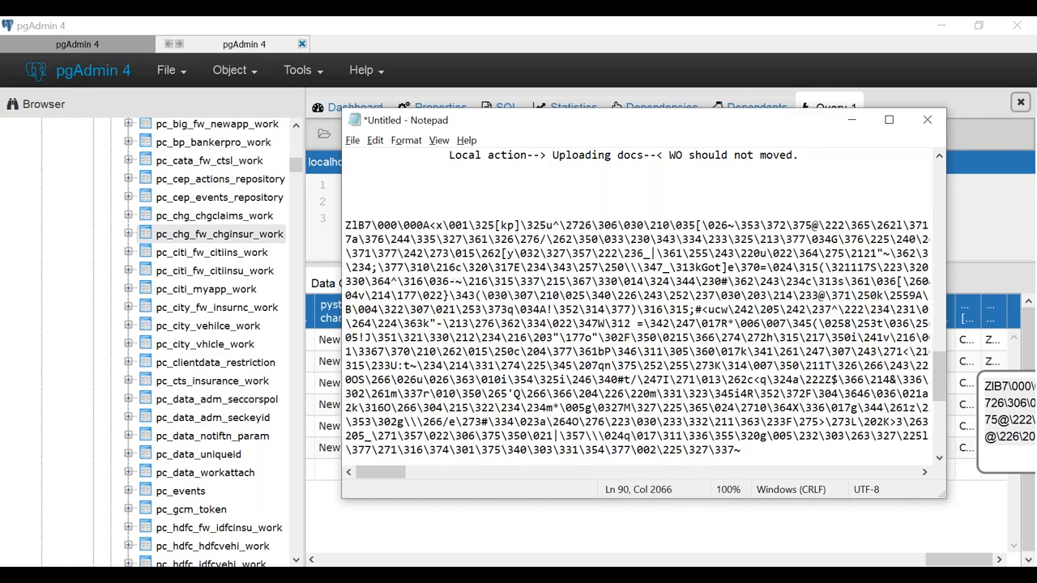
{"action": "left_click", "coordinate": [513, 396]}
{"action": "left_click_drag", "start_coordinate": [377, 469], "coordinate": [604, 450]}
{"action": "left_click", "coordinate": [852, 120]}
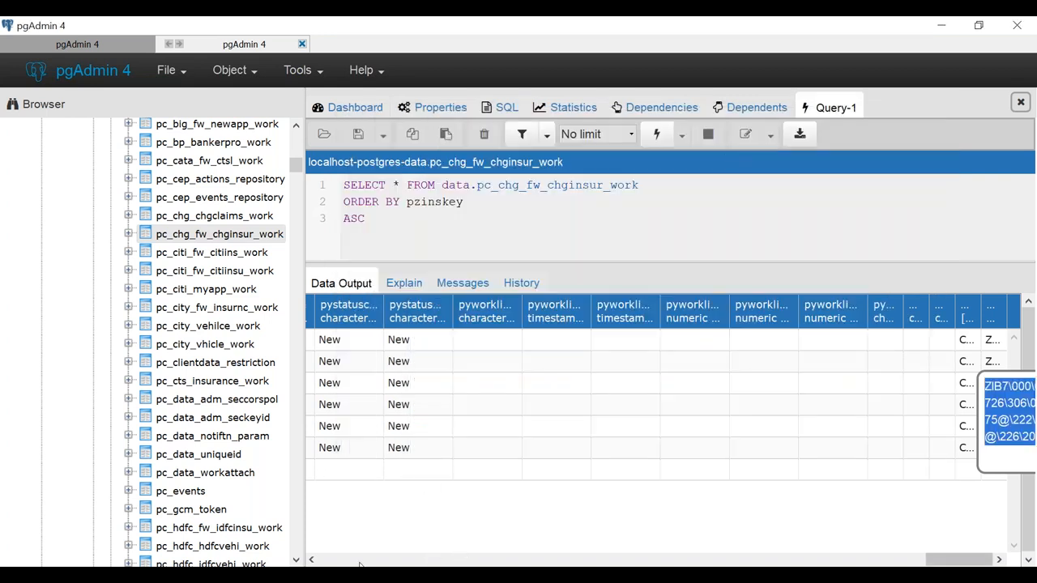
- Reopen the Notepad notes and delete CHG_3 from the "py id" line
{"action": "left_click", "coordinate": [388, 575]}
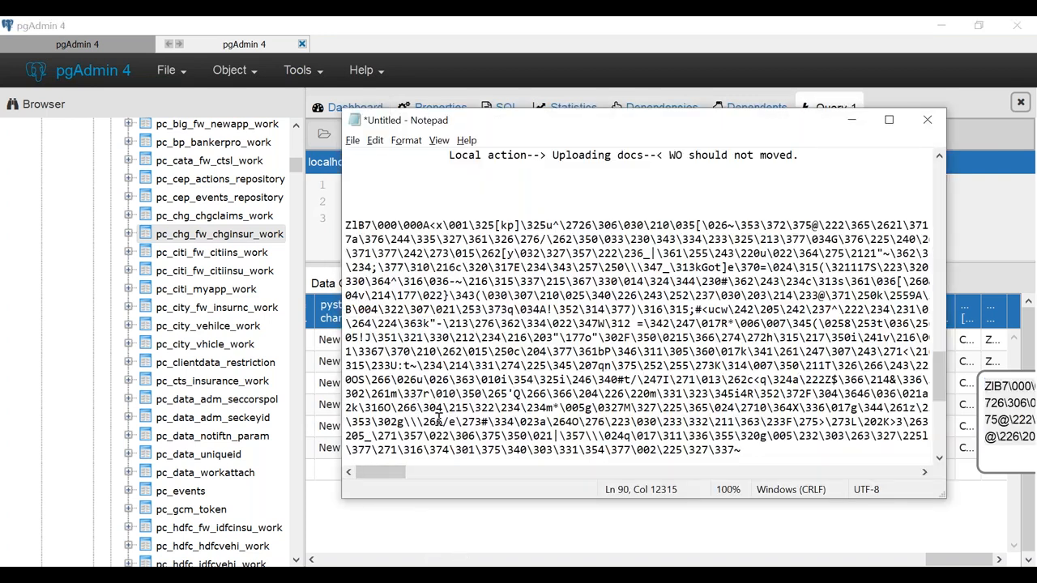
{"action": "scroll", "coordinate": [518, 356], "scroll_direction": "up", "scroll_amount": 6}
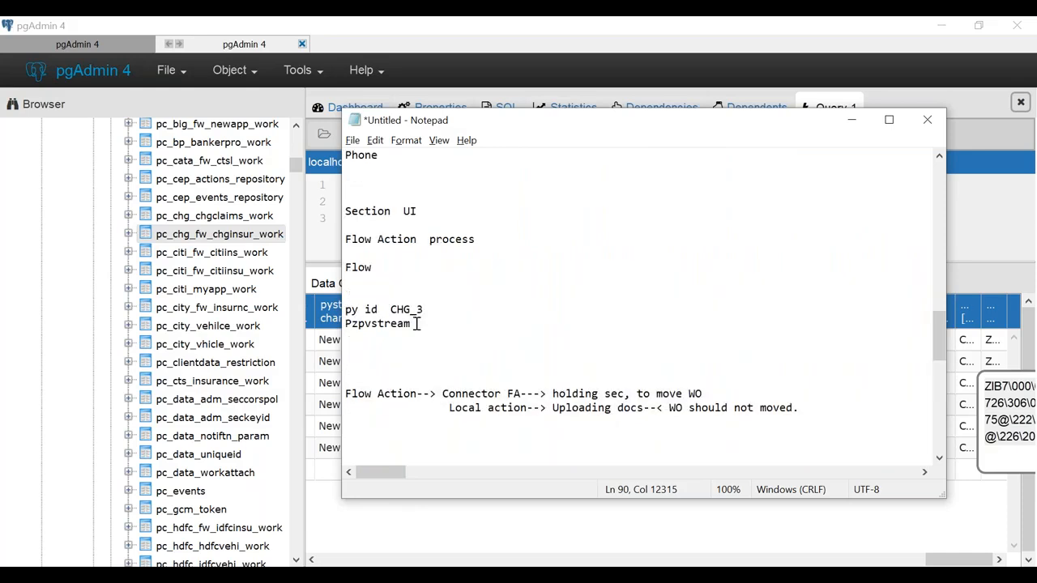
{"action": "scroll", "coordinate": [418, 324], "scroll_direction": "up", "scroll_amount": 3}
{"action": "left_click_drag", "start_coordinate": [390, 350], "coordinate": [470, 350]}
{"action": "key", "text": "BackSpace"}
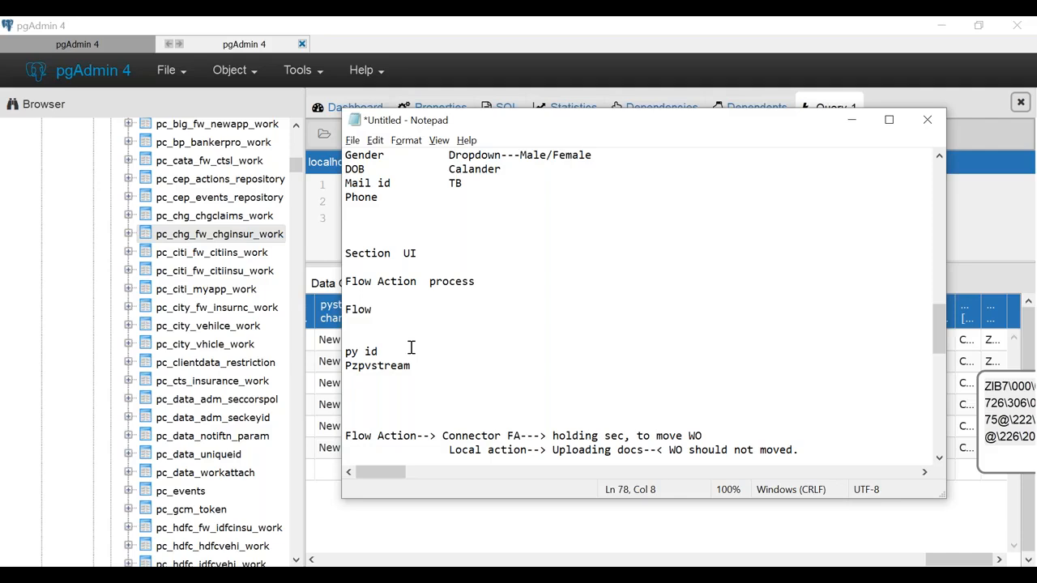
- Extend the Pzpvstream note to read "Pzpvstream-- BLOB---Binary large object"
{"action": "left_click_drag", "start_coordinate": [422, 366], "coordinate": [340, 367]}
{"action": "left_click", "coordinate": [444, 366]}
{"action": "type", "text": "-- BLOB"}
{"action": "type", "text": "-Binary large object"}
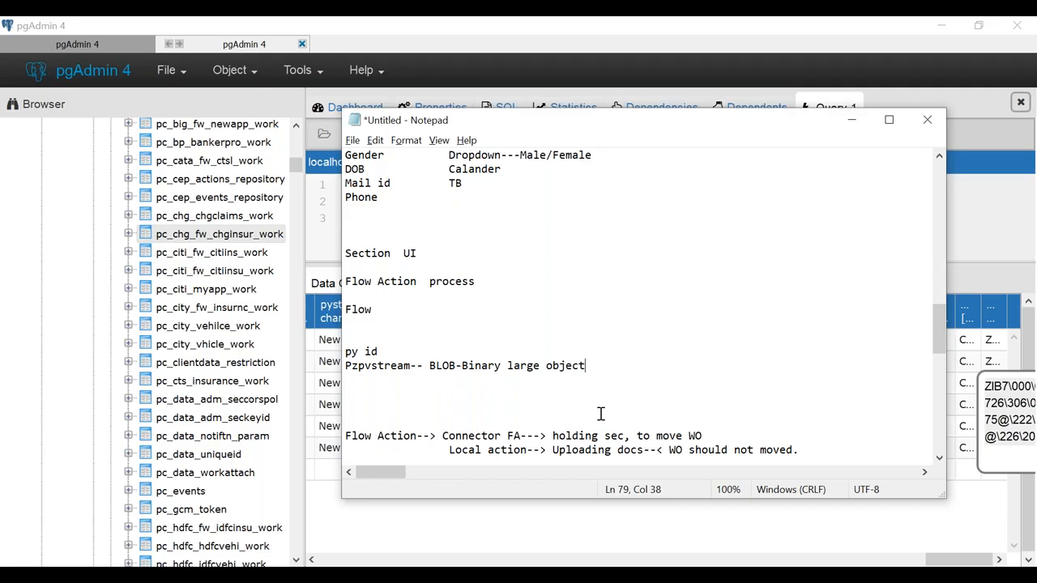
{"action": "left_click", "coordinate": [463, 368]}
{"action": "type", "text": "--"}
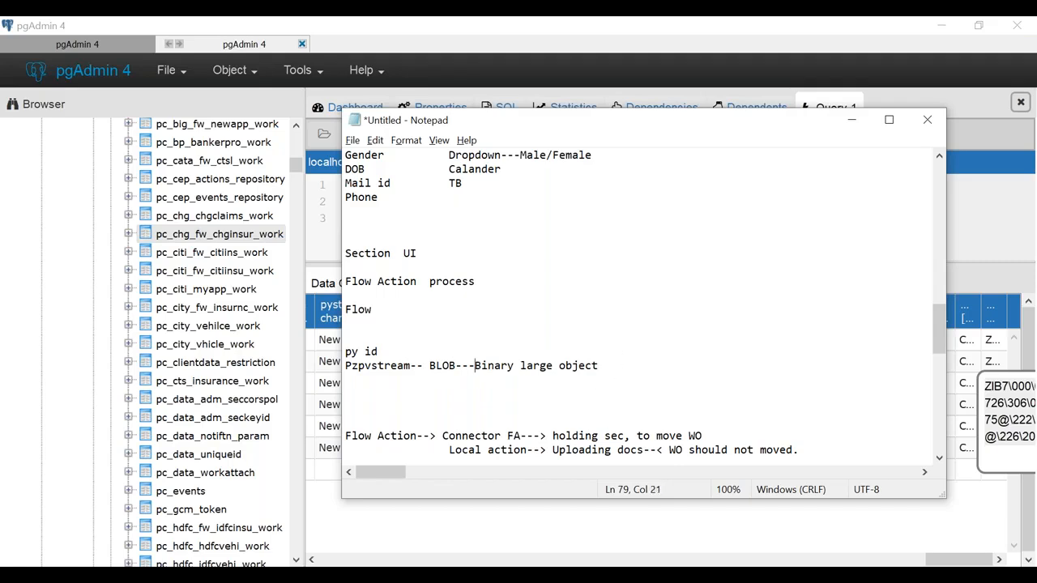
- Review the "py id" and "Pzpvstream" BLOB notes in Notepad against the table output in pgAdmin 4
{"action": "left_click_drag", "start_coordinate": [477, 366], "coordinate": [612, 367]}
{"action": "left_click", "coordinate": [615, 367]}
{"action": "left_click_drag", "start_coordinate": [605, 365], "coordinate": [477, 366]}
{"action": "left_click", "coordinate": [479, 377]}
{"action": "left_click_drag", "start_coordinate": [387, 349], "coordinate": [339, 351]}
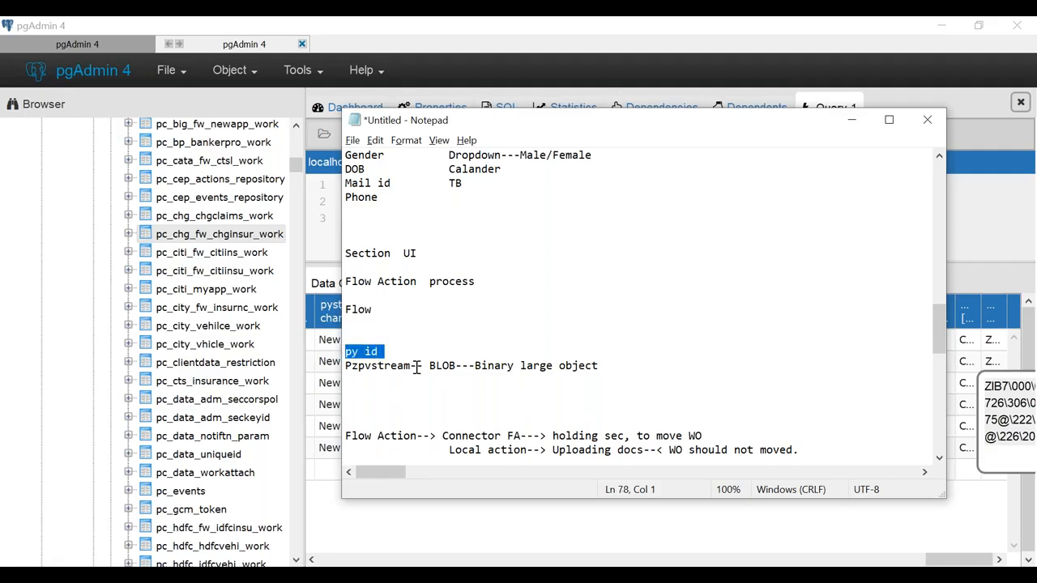
{"action": "left_click_drag", "start_coordinate": [417, 365], "coordinate": [338, 367]}
{"action": "double_click", "coordinate": [446, 366]}
{"action": "left_click", "coordinate": [447, 378]}
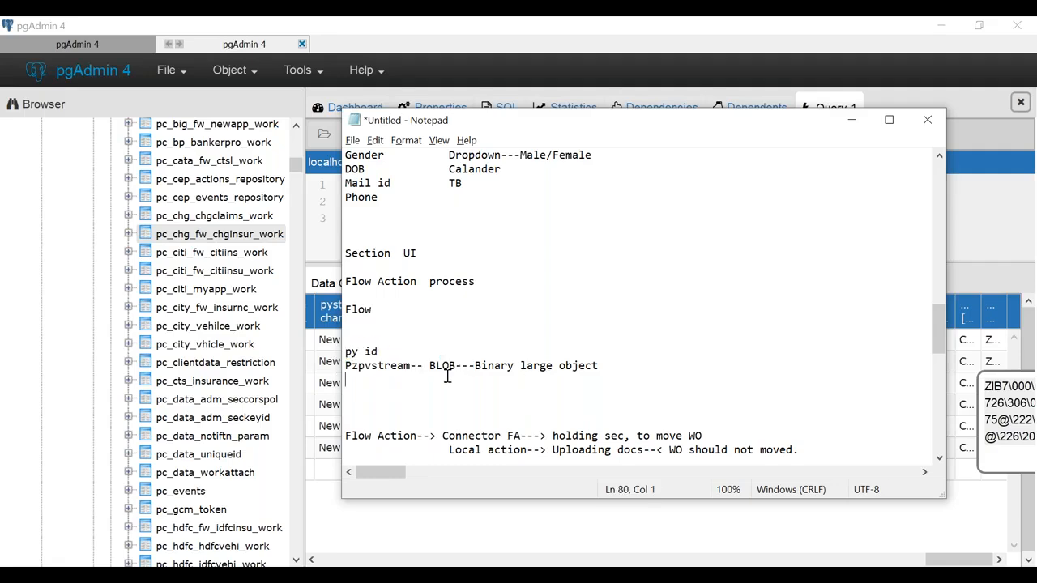
{"action": "left_click_drag", "start_coordinate": [462, 366], "coordinate": [347, 351]}
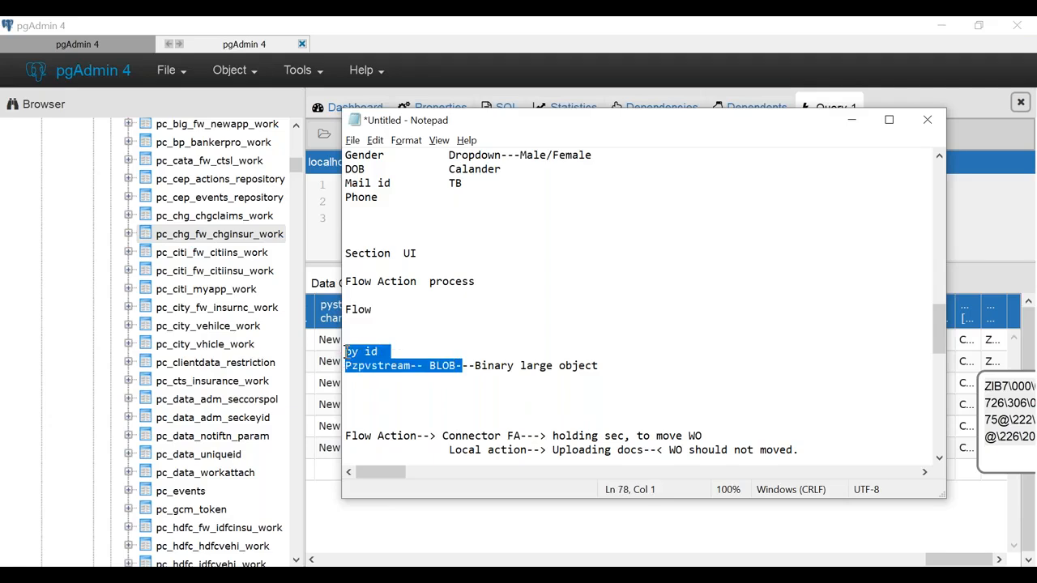
{"action": "left_click", "coordinate": [395, 354]}
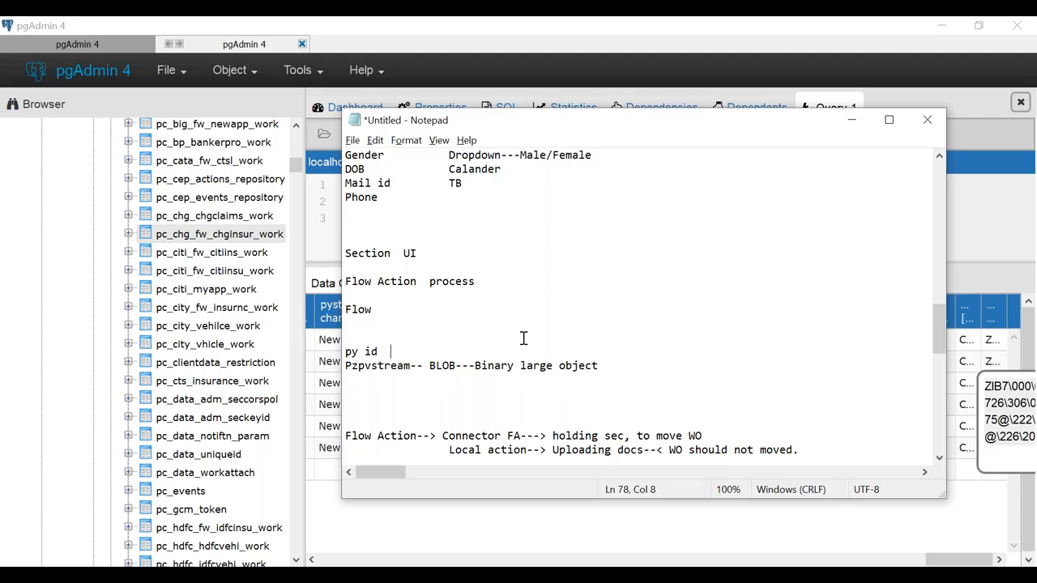
{"action": "key", "text": "alt+Tab"}
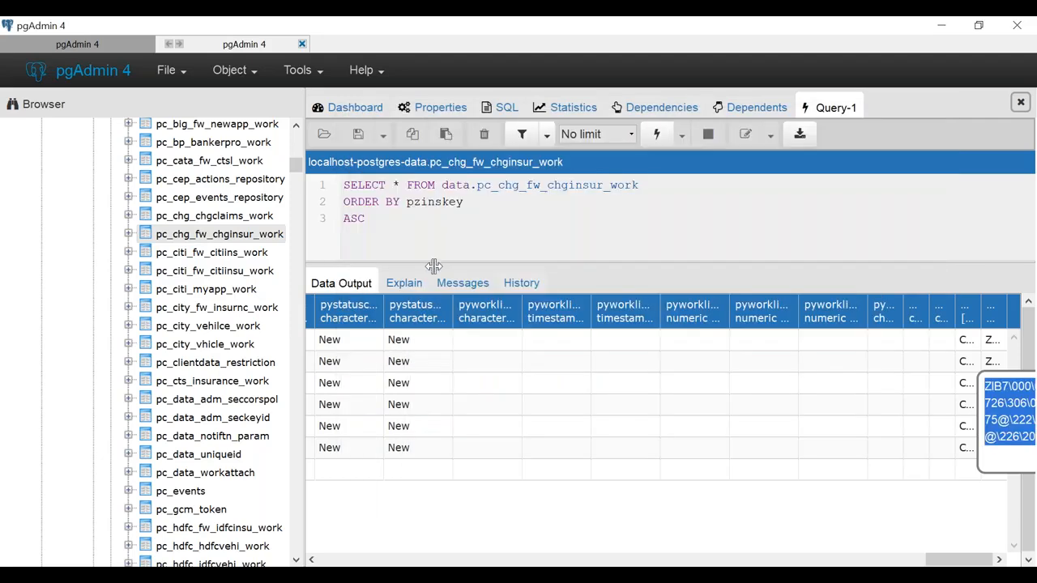
{"action": "key", "text": "alt+Tab"}
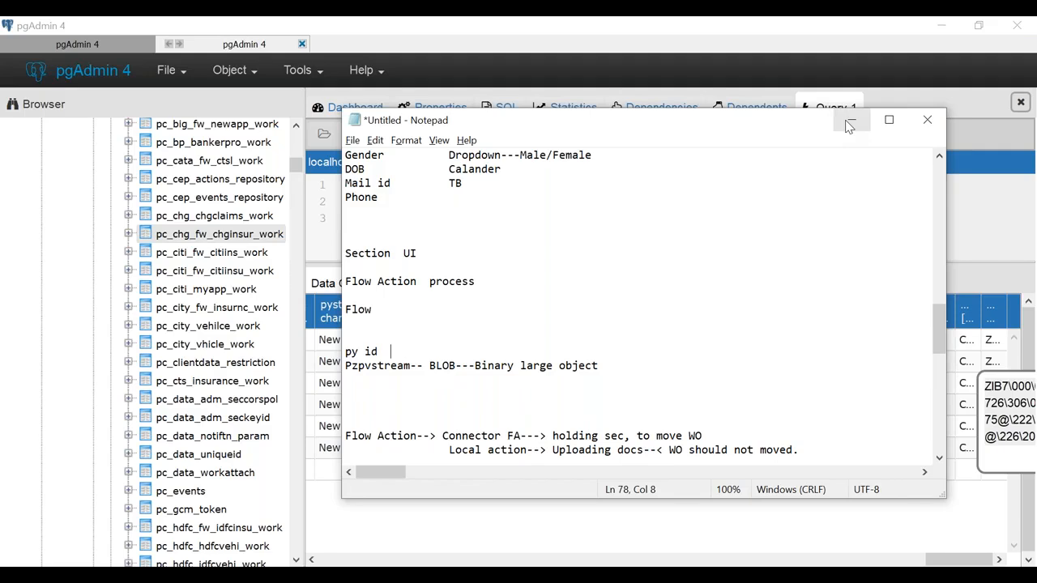
{"action": "left_click", "coordinate": [894, 43]}
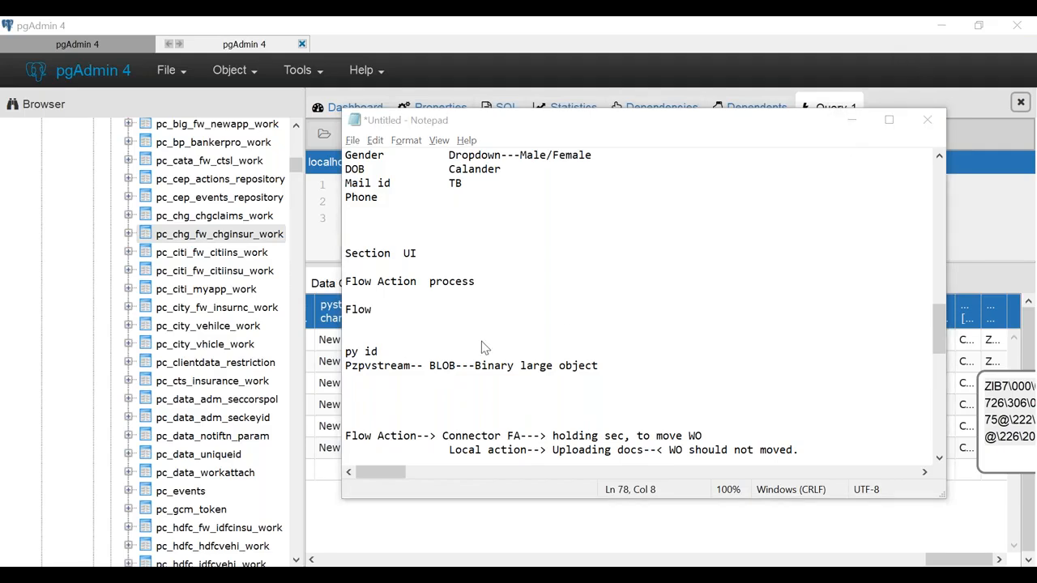